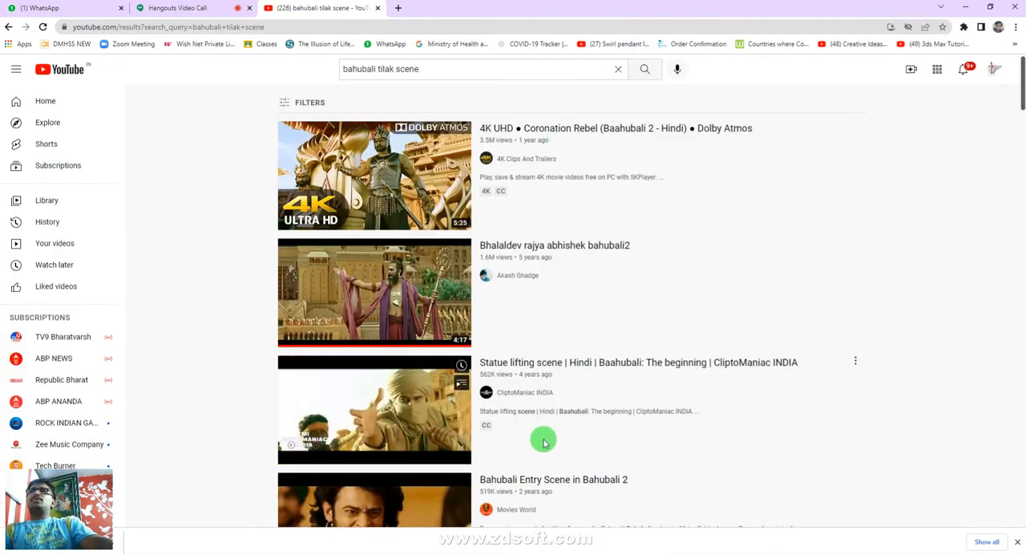
- Play the video "4K UHD Coronation Rebel (Baahubali 2 - Hindi)" in full screen, pausing it on the soldiers and resuming playback
{"action": "left_click", "coordinate": [358, 151]}
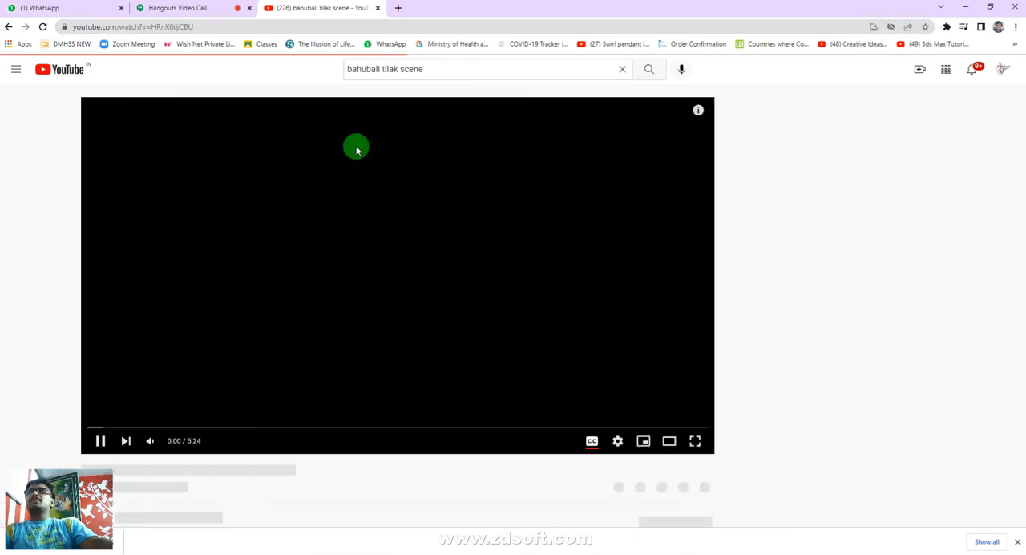
{"action": "left_click", "coordinate": [689, 440]}
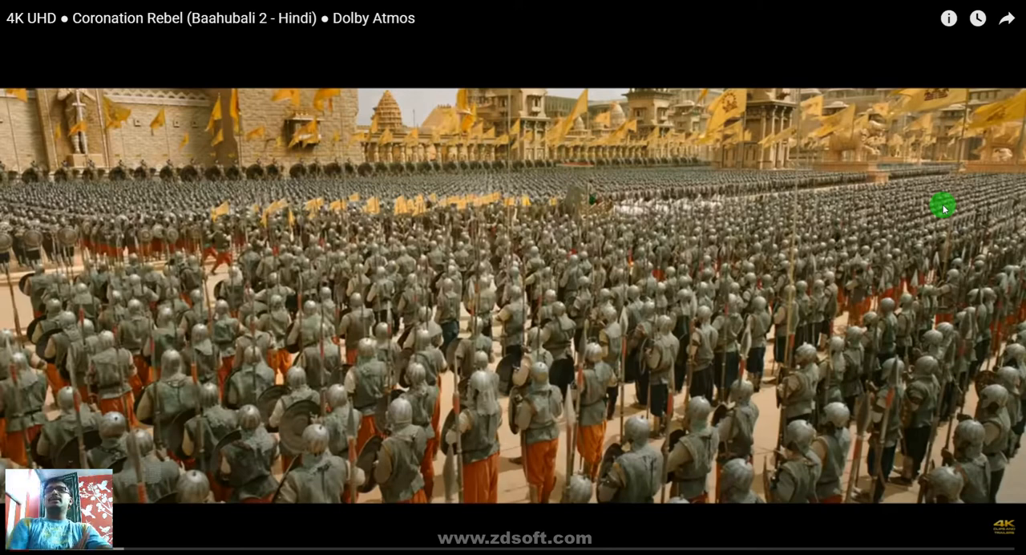
{"action": "left_click", "coordinate": [768, 271]}
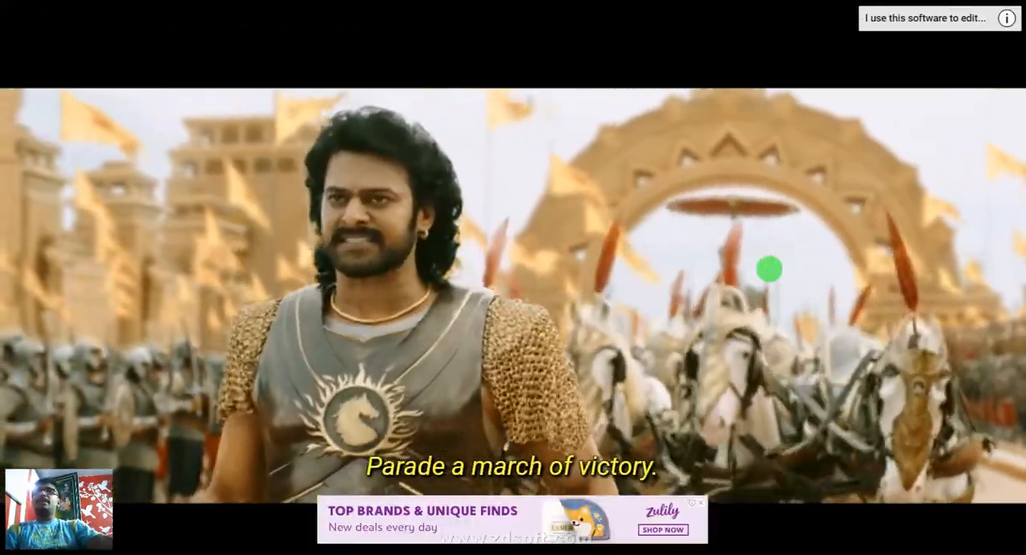
{"action": "left_click", "coordinate": [767, 271]}
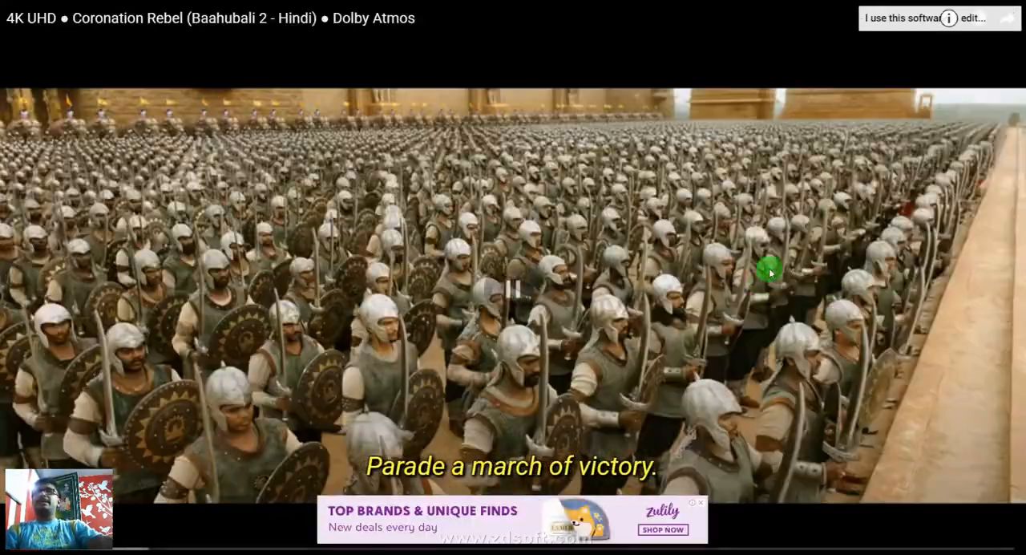
{"action": "left_click", "coordinate": [702, 503]}
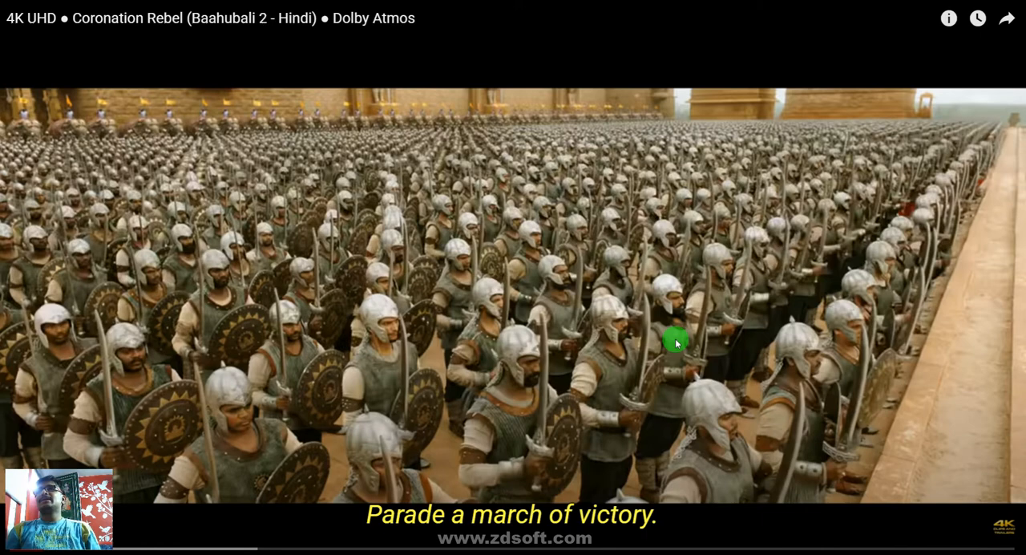
{"action": "left_click", "coordinate": [749, 251]}
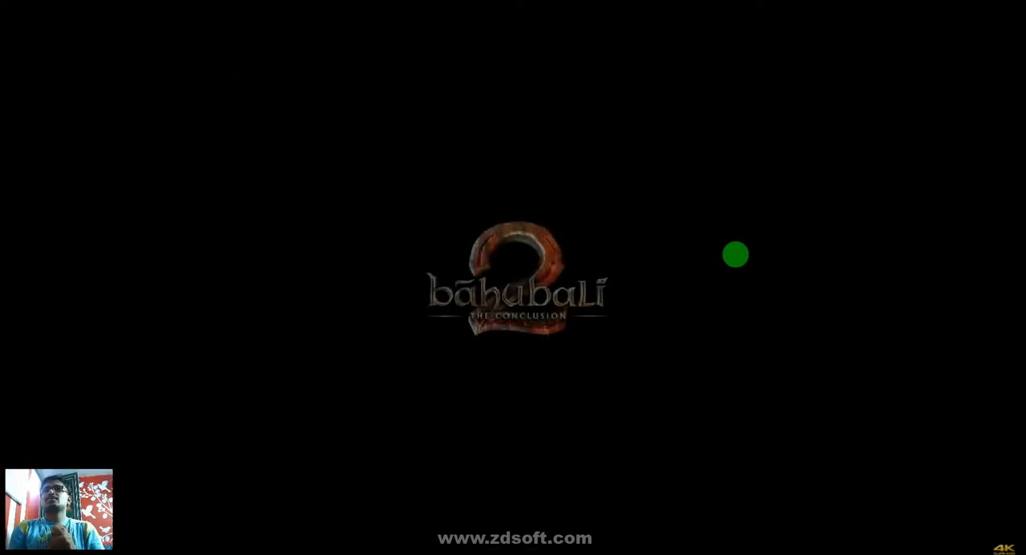
- Exit full screen, pause the Baahubali video and close its YouTube page
{"action": "key", "text": "Escape"}
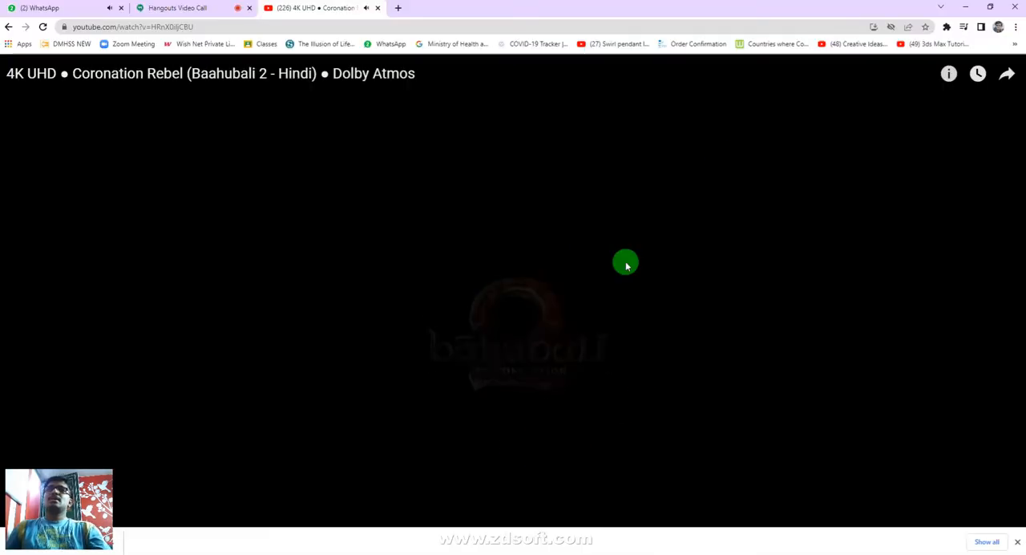
{"action": "left_click", "coordinate": [424, 259]}
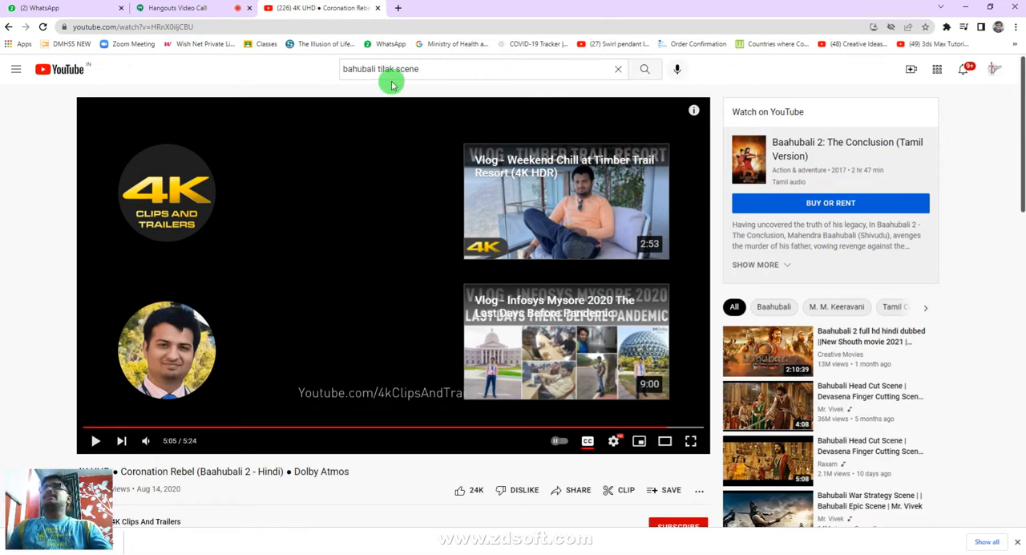
{"action": "left_click", "coordinate": [377, 7]}
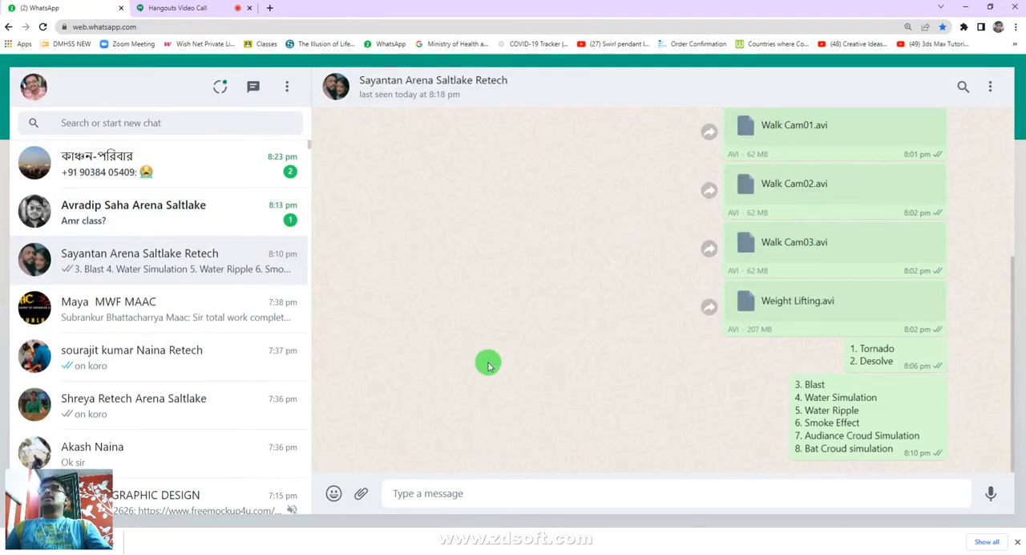
- Reply "na na" to the unread "Amr class?" message in WhatsApp
{"action": "left_click", "coordinate": [165, 209]}
{"action": "left_click", "coordinate": [437, 491]}
{"action": "type", "text": "na na"}
{"action": "key", "text": "Return"}
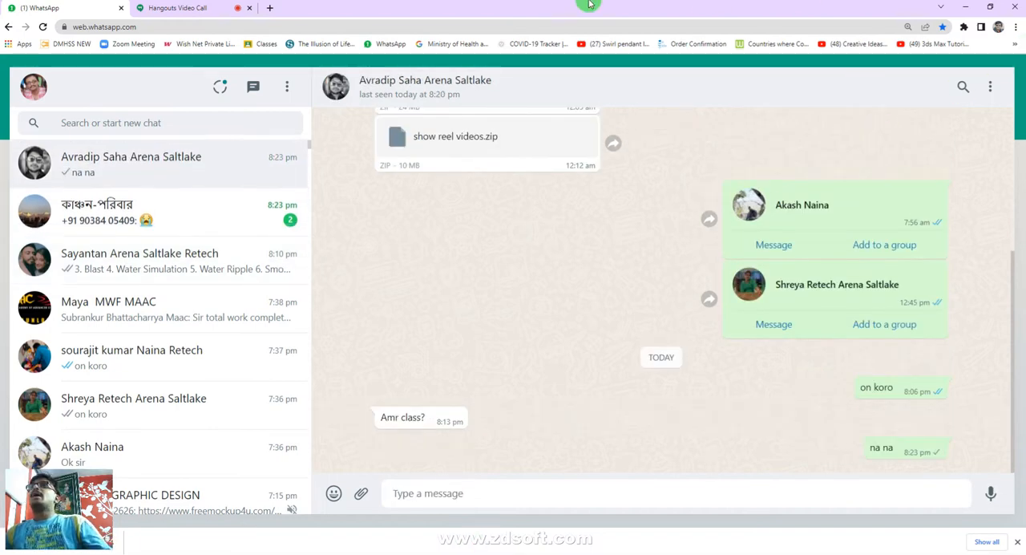
- Switch to the Hangouts video call, feature the first participant in the main view, and minimize the browser to return to Maya 2017
{"action": "left_click", "coordinate": [169, 13]}
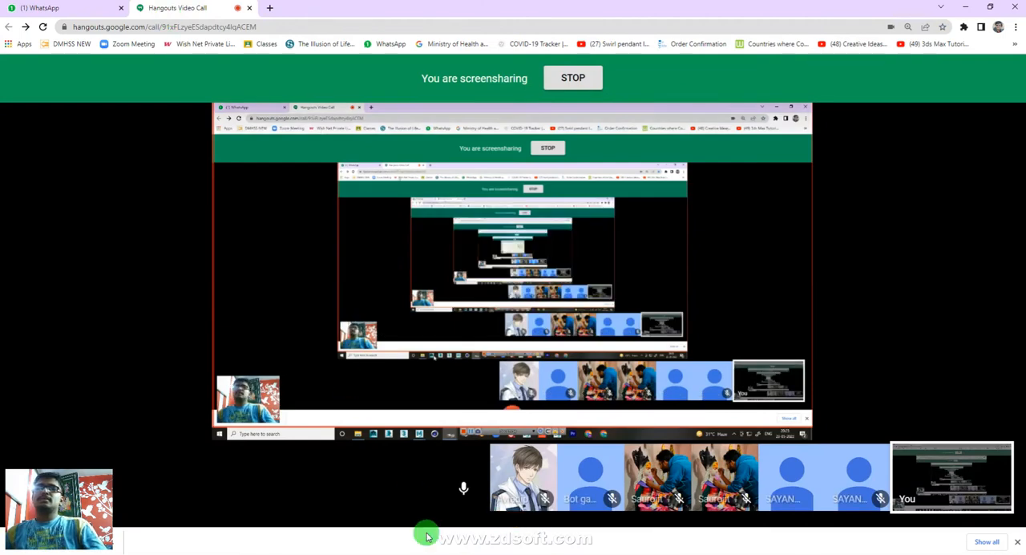
{"action": "left_click", "coordinate": [539, 474]}
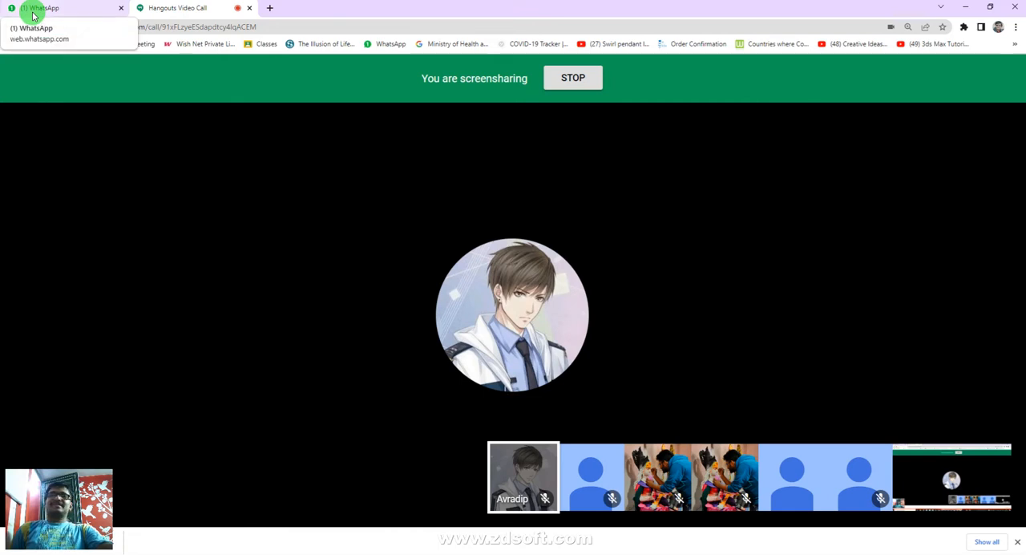
{"action": "left_click", "coordinate": [965, 7]}
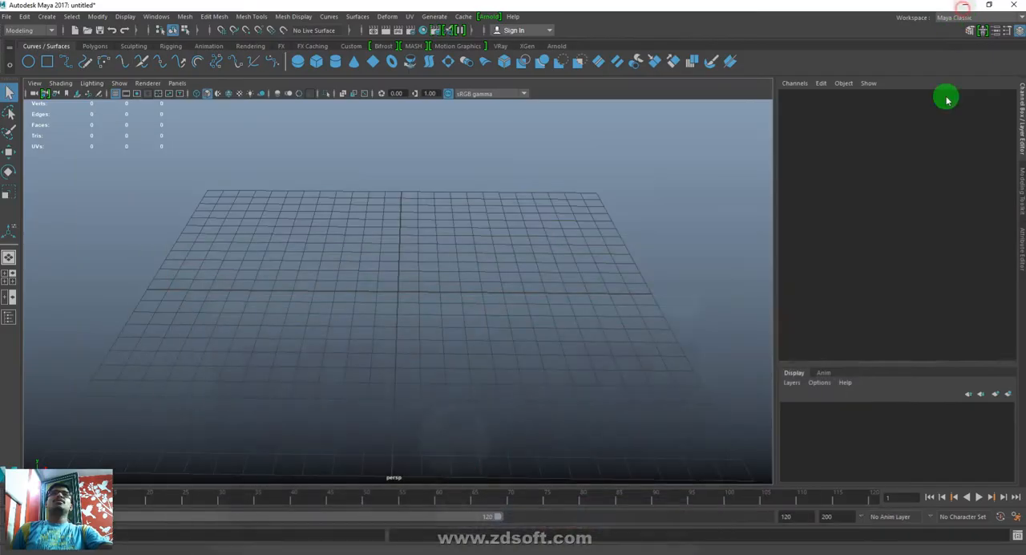
{"action": "left_click", "coordinate": [333, 276]}
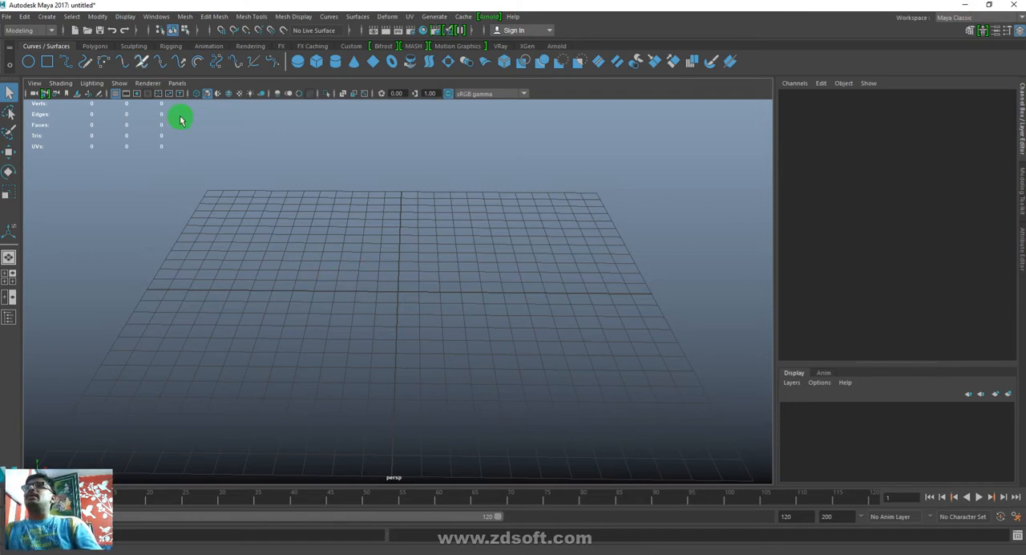
{"action": "mouse_move", "coordinate": [405, 554]}
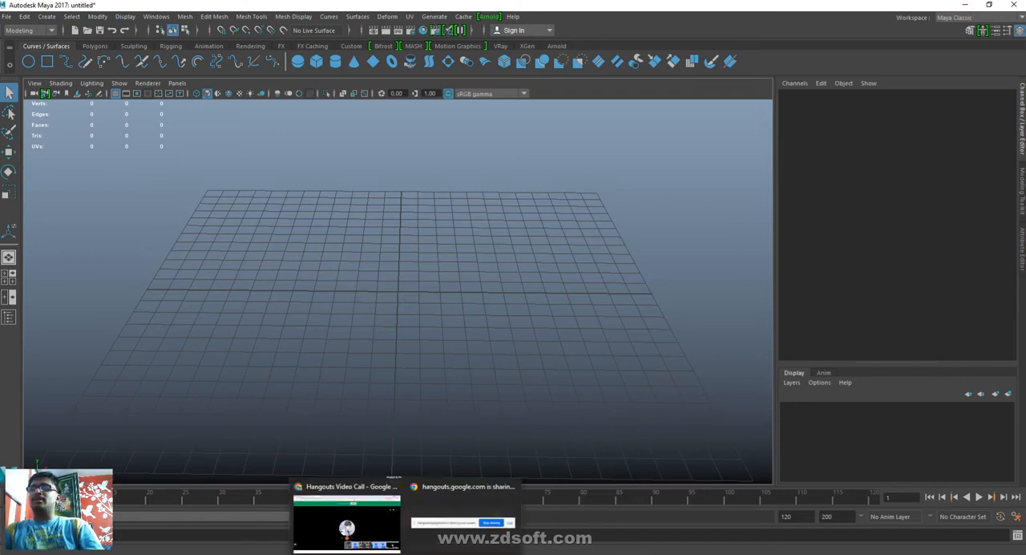
{"action": "left_click", "coordinate": [273, 554]}
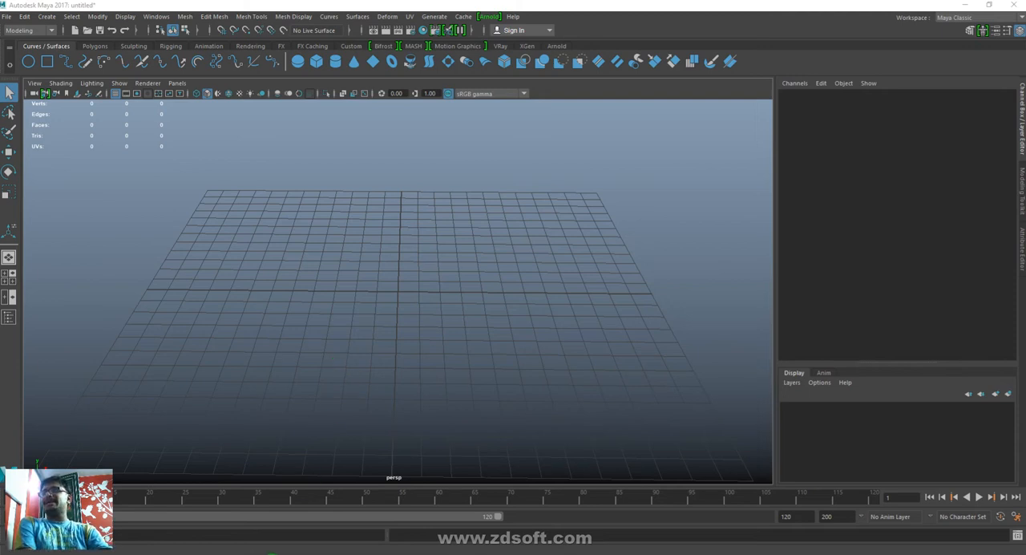
- Open Maya 2017's Content Browser from the general editors
{"action": "left_click", "coordinate": [156, 16]}
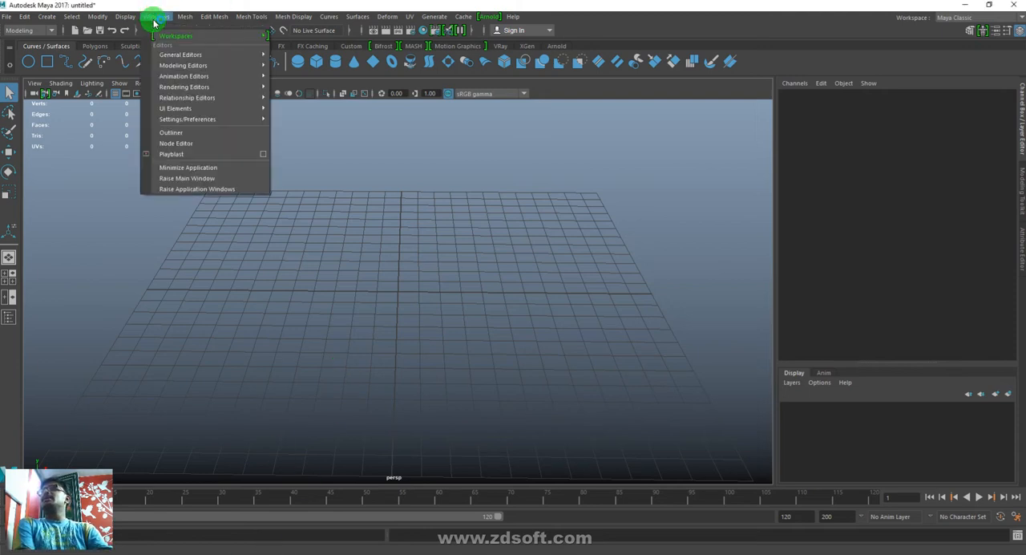
{"action": "mouse_move", "coordinate": [171, 67]}
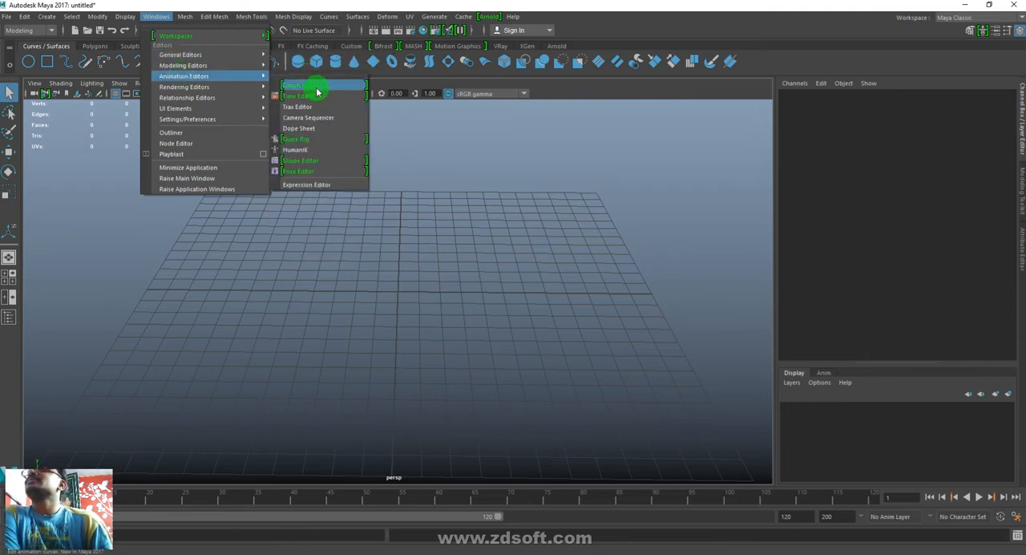
{"action": "mouse_move", "coordinate": [215, 54]}
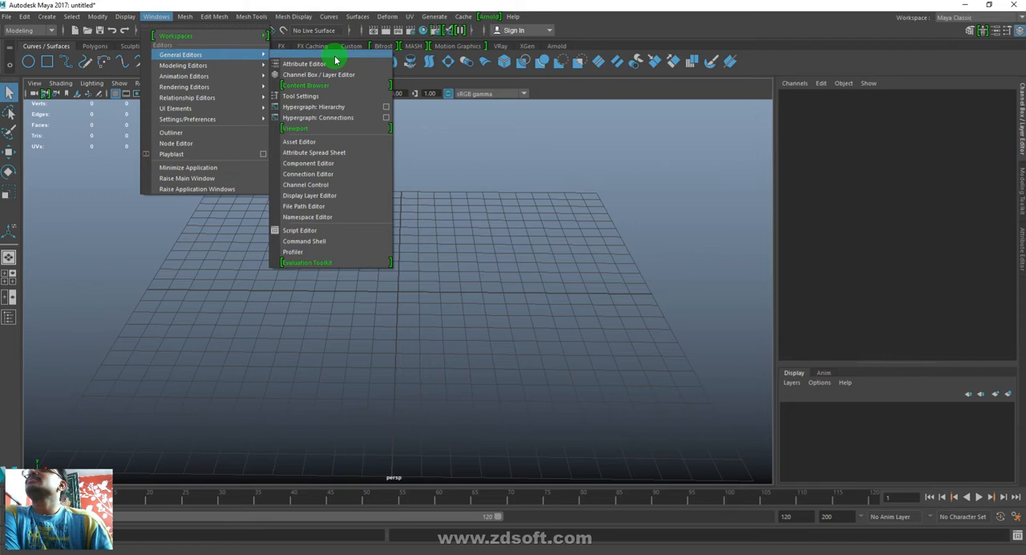
{"action": "left_click", "coordinate": [329, 85]}
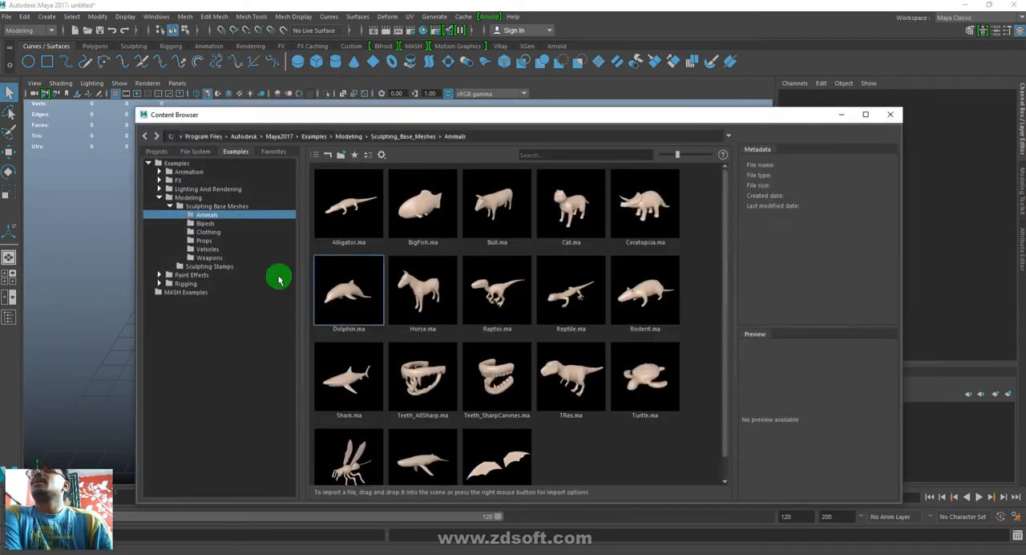
- Look through the Animals, Bipeds, Clothing, Props, Vehicles and Weapons folders of the Sculpting Base Meshes, and close the Content Browser
{"action": "left_click", "coordinate": [205, 224]}
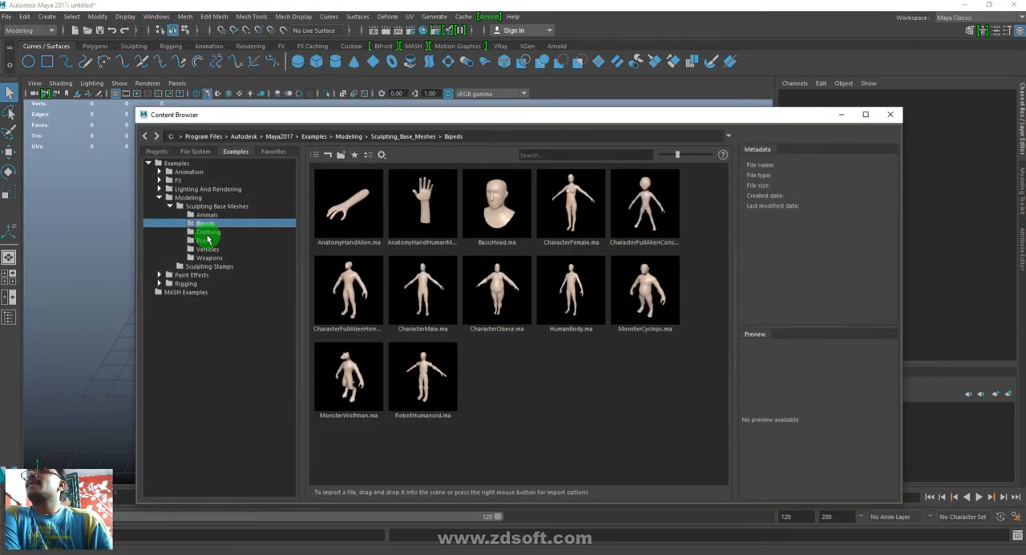
{"action": "left_click", "coordinate": [208, 232]}
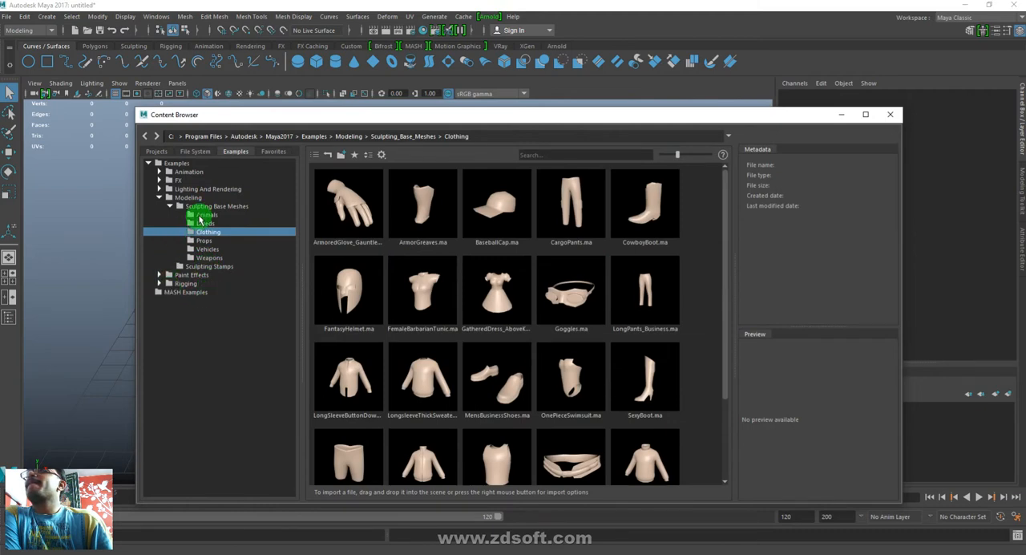
{"action": "left_click", "coordinate": [201, 216]}
{"action": "left_click", "coordinate": [202, 223]}
{"action": "left_click", "coordinate": [208, 233]}
{"action": "left_click", "coordinate": [206, 240]}
{"action": "left_click", "coordinate": [208, 249]}
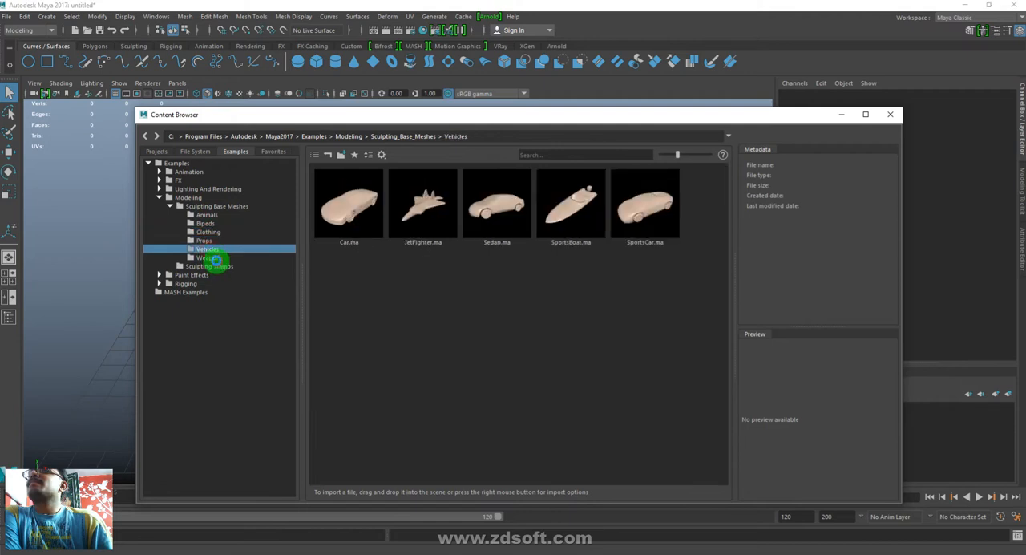
{"action": "left_click", "coordinate": [210, 258]}
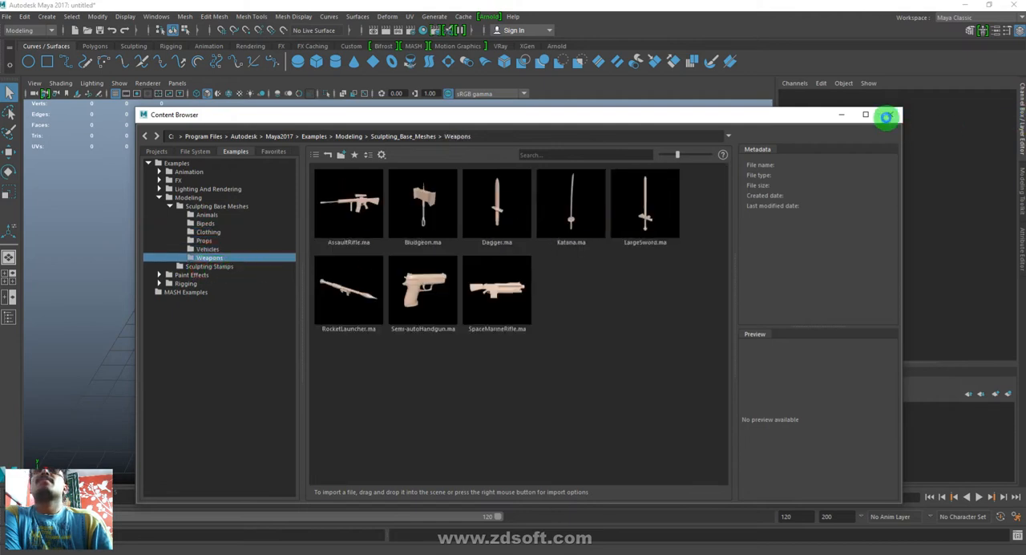
{"action": "left_click", "coordinate": [885, 116]}
- Switch to the Autodesk Maya 2014 window
{"action": "mouse_move", "coordinate": [286, 548]}
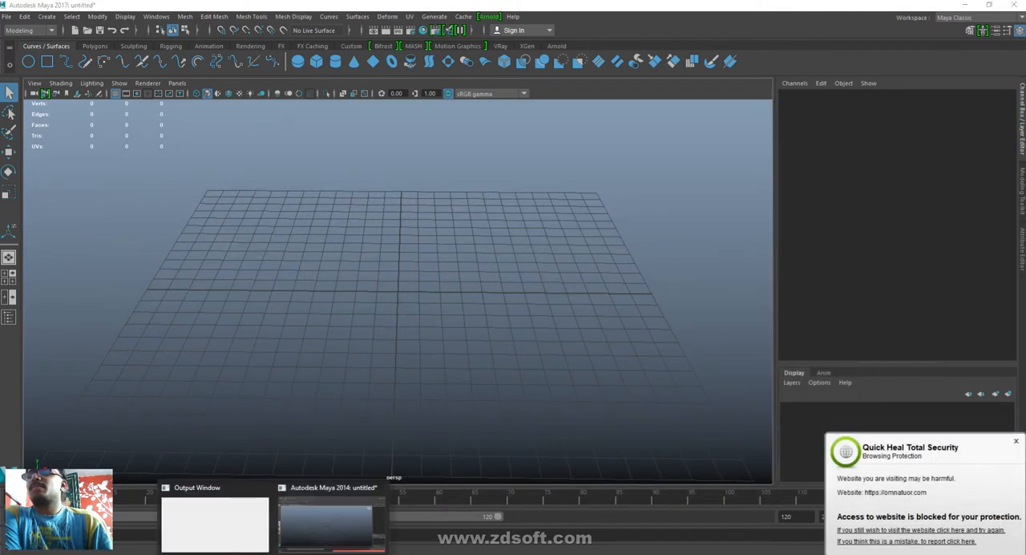
{"action": "left_click", "coordinate": [358, 514]}
{"action": "left_click", "coordinate": [703, 193]}
- Open the Visor from Maya 2014's general editors and dismiss the security notification
{"action": "left_click", "coordinate": [83, 12]}
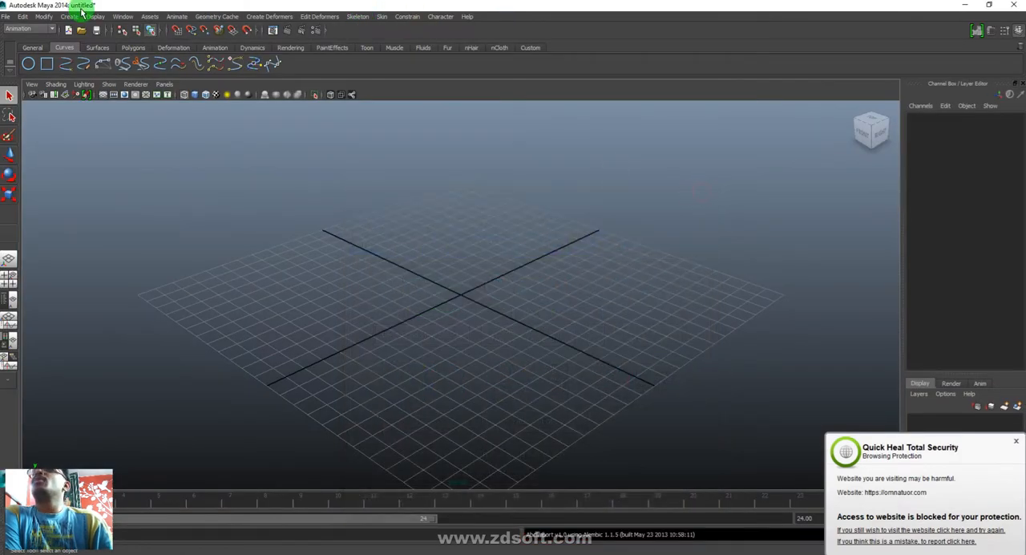
{"action": "left_click", "coordinate": [121, 18]}
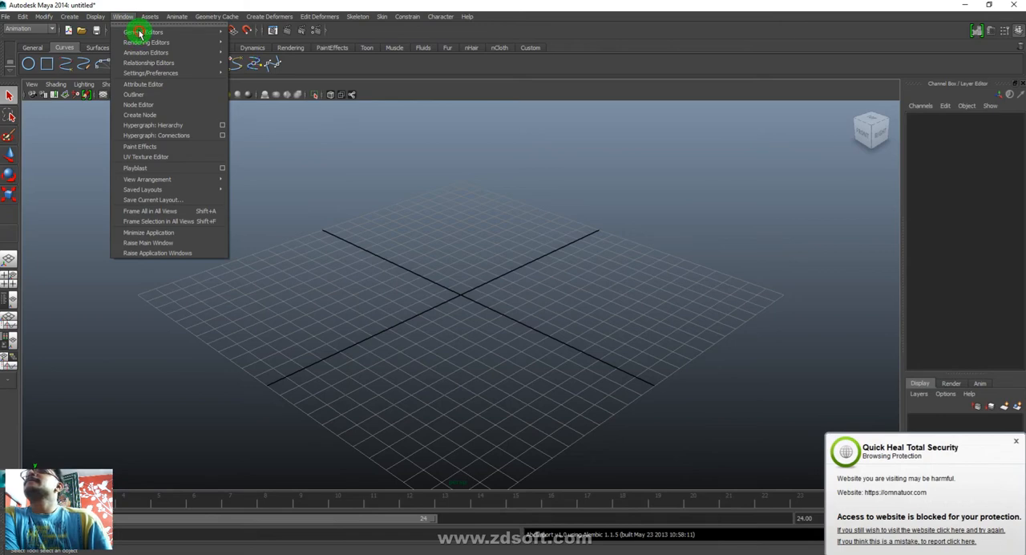
{"action": "mouse_move", "coordinate": [140, 34]}
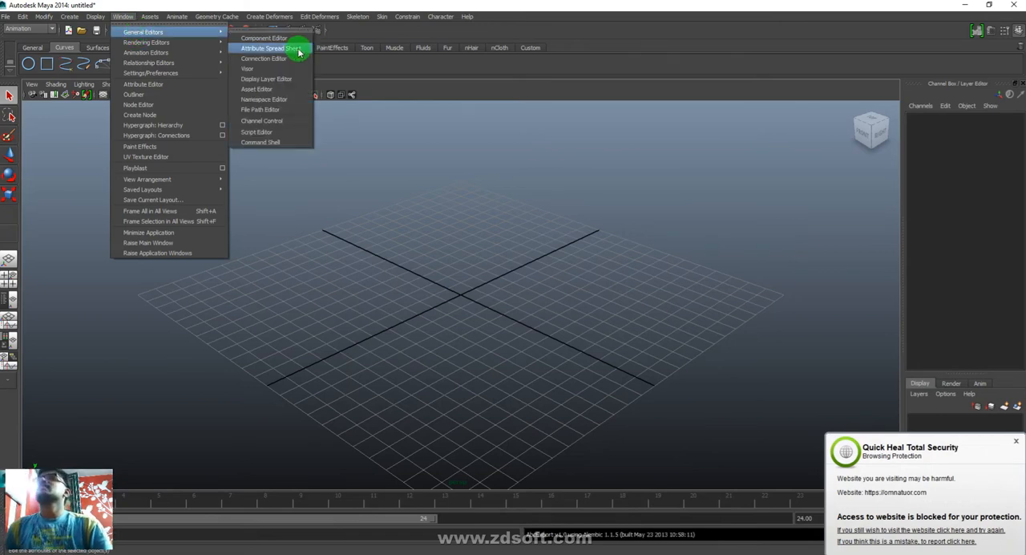
{"action": "mouse_move", "coordinate": [202, 47]}
{"action": "mouse_move", "coordinate": [193, 62]}
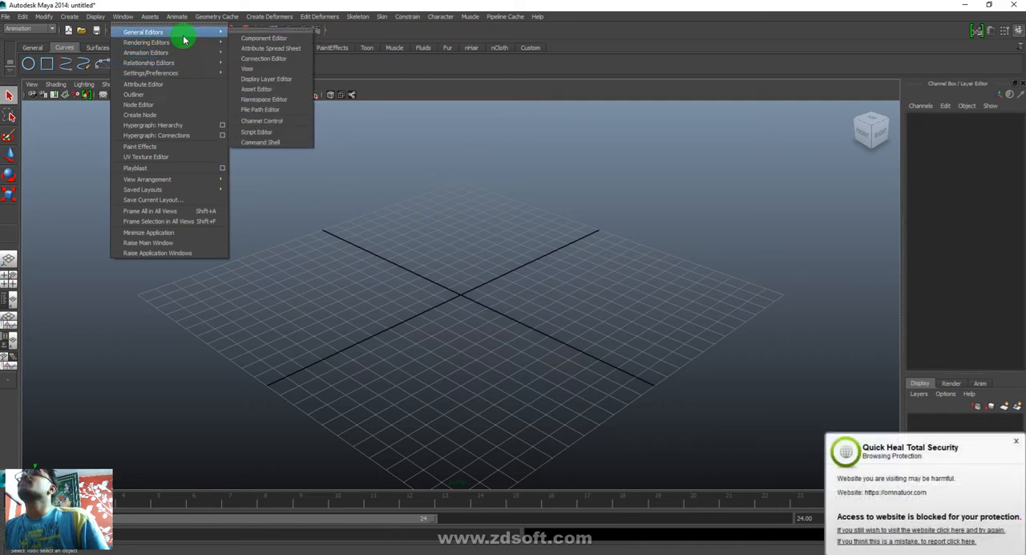
{"action": "left_click", "coordinate": [267, 69]}
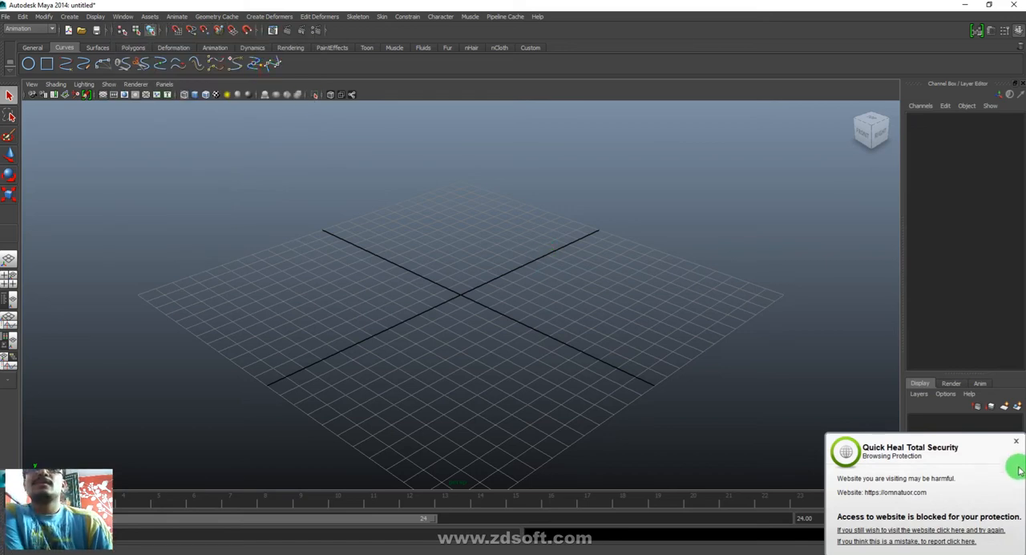
{"action": "left_click", "coordinate": [1014, 441]}
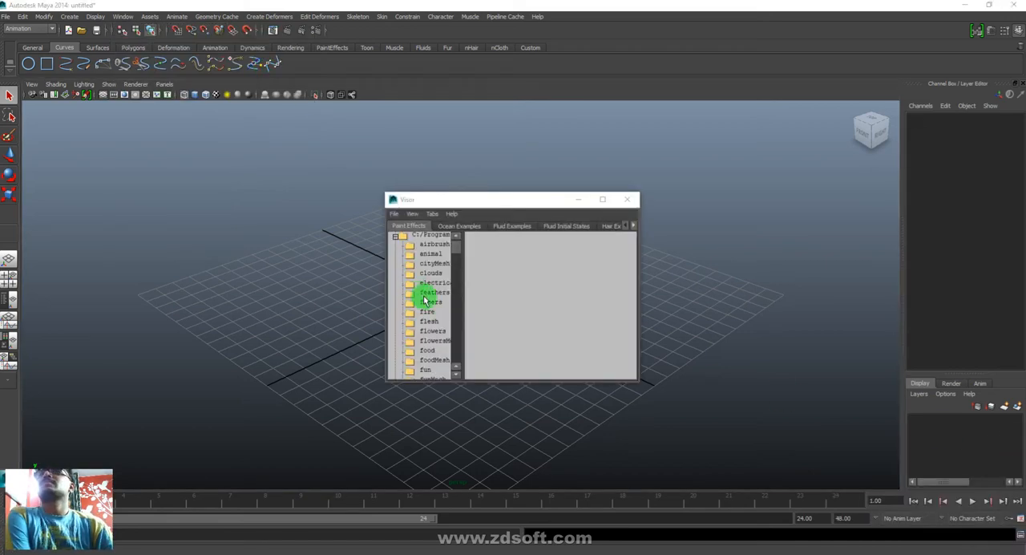
- Show the Visor's Character Clips category and resize the window so it floats over the viewport with most categories visible
{"action": "left_click", "coordinate": [603, 200]}
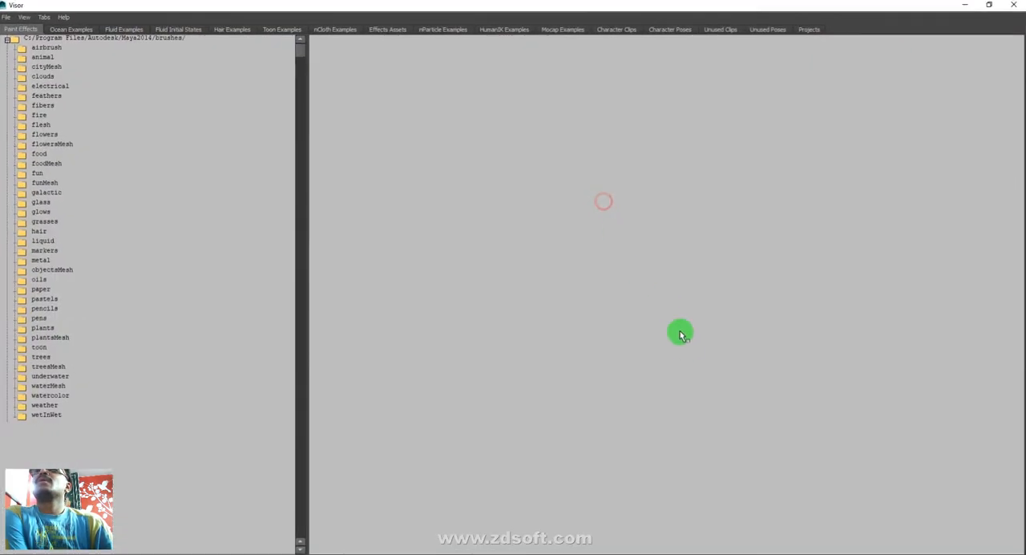
{"action": "left_click", "coordinate": [600, 31]}
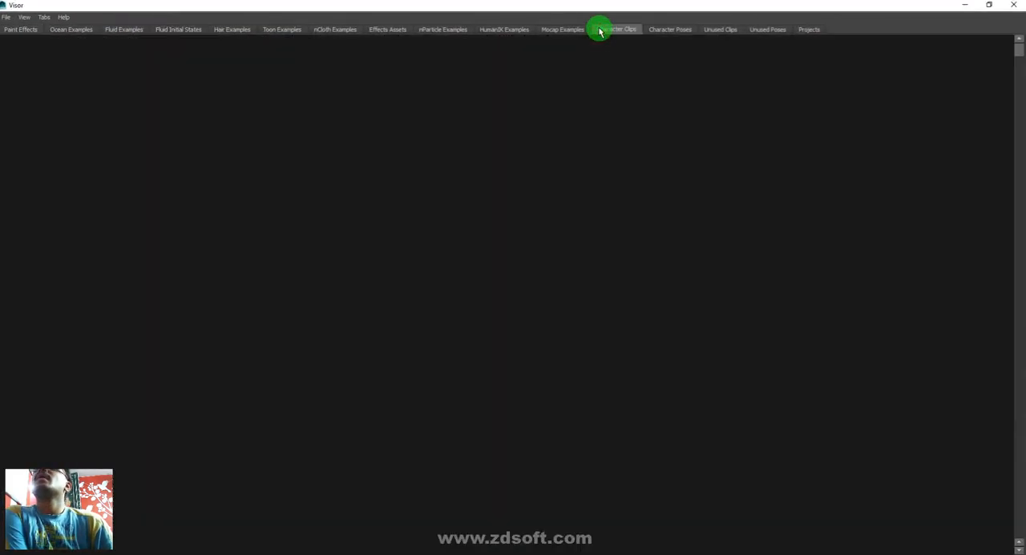
{"action": "left_click_drag", "start_coordinate": [621, 15], "coordinate": [436, 155]}
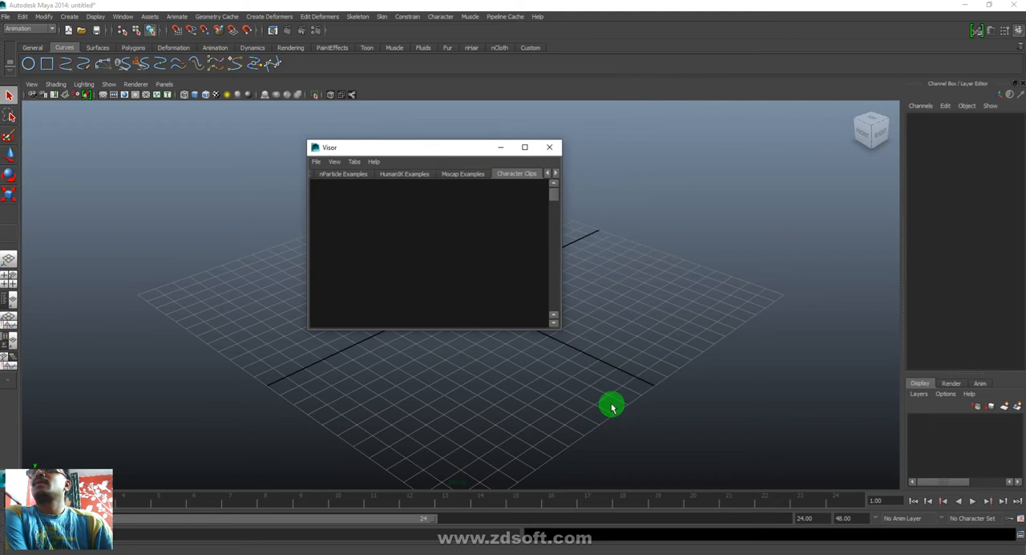
{"action": "left_click_drag", "start_coordinate": [561, 329], "coordinate": [865, 457]}
{"action": "left_click_drag", "start_coordinate": [692, 155], "coordinate": [460, 148]}
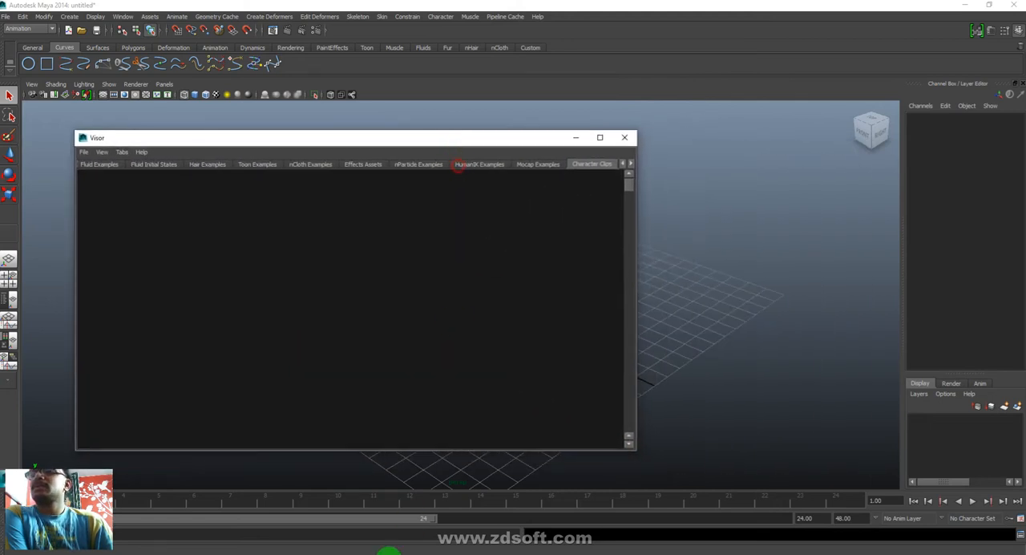
- Switch to the Hangouts video call, bring another participant into the main view, and return to Maya 2014
{"action": "mouse_move", "coordinate": [400, 551]}
{"action": "left_click", "coordinate": [347, 513]}
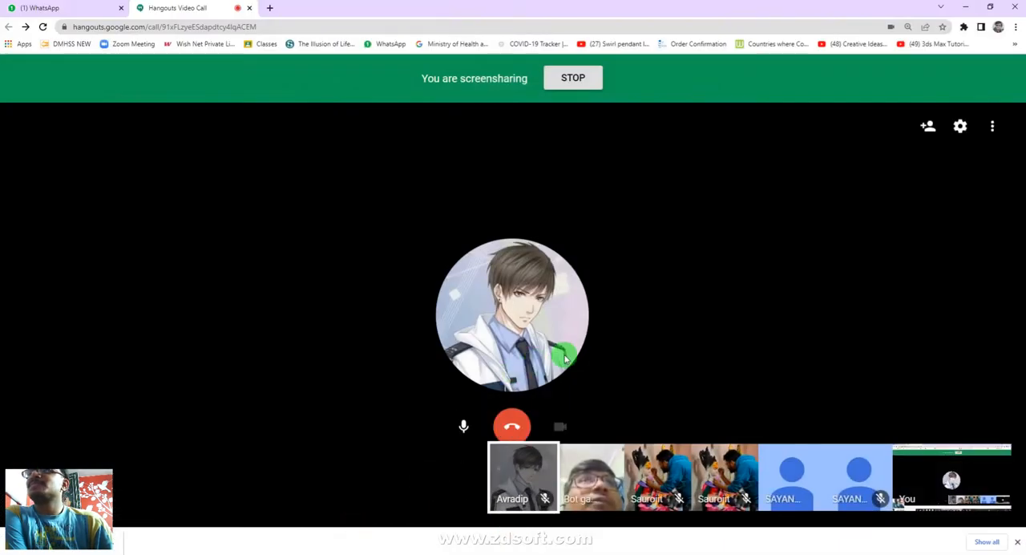
{"action": "left_click", "coordinate": [606, 469]}
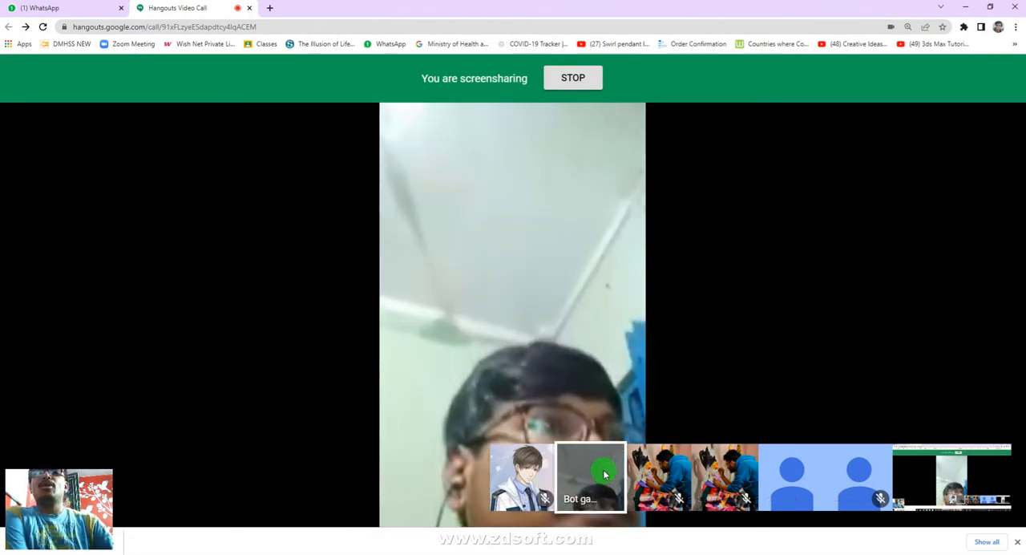
{"action": "mouse_move", "coordinate": [534, 350]}
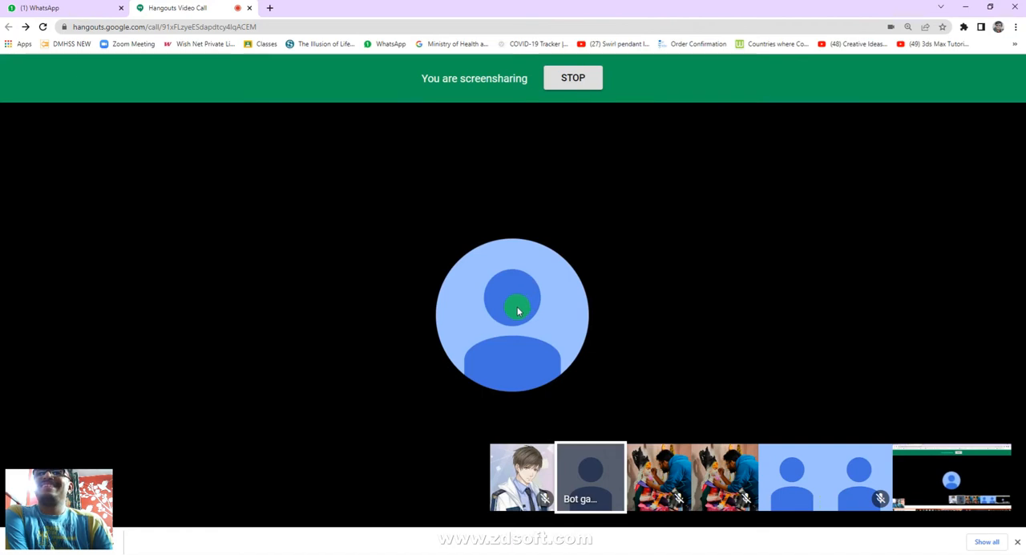
{"action": "left_click", "coordinate": [974, 10]}
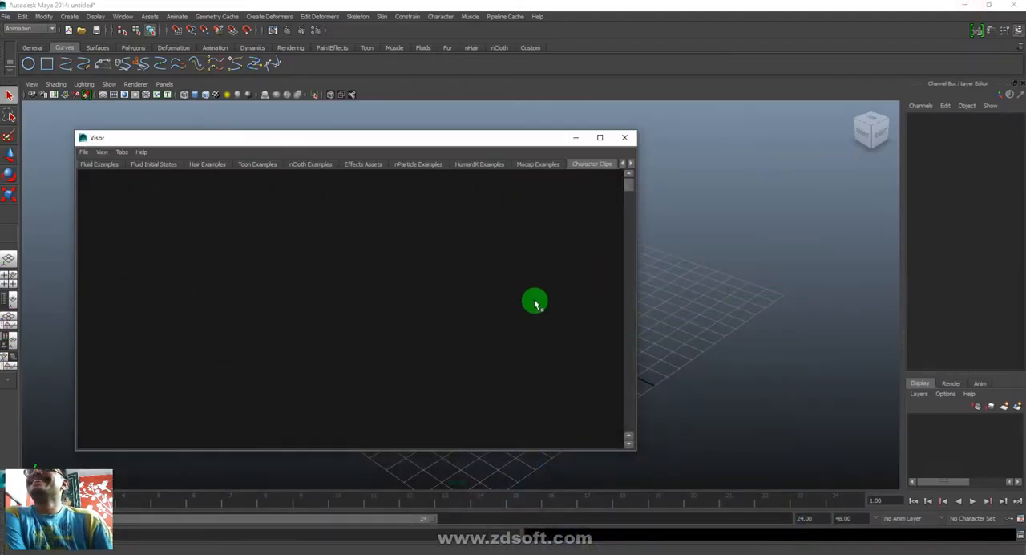
- Browse the Visor's Fluid Examples, checking the CloudsAndFog, Explosions, Fire, Liquids and Techniques folders
{"action": "left_click", "coordinate": [130, 165]}
{"action": "left_click", "coordinate": [96, 165]}
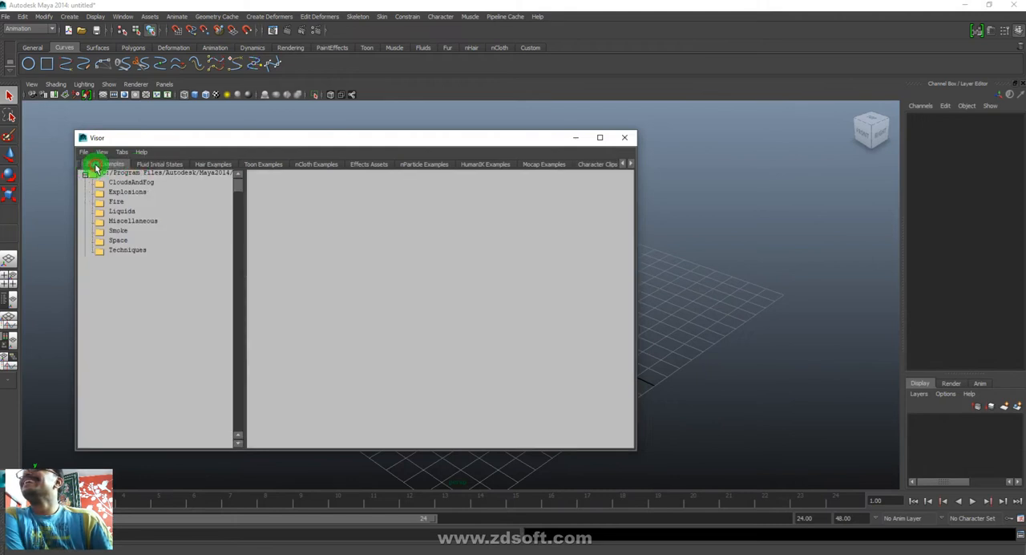
{"action": "left_click", "coordinate": [128, 182]}
{"action": "left_click", "coordinate": [127, 191]}
{"action": "left_click", "coordinate": [117, 201]}
{"action": "left_click", "coordinate": [122, 211]}
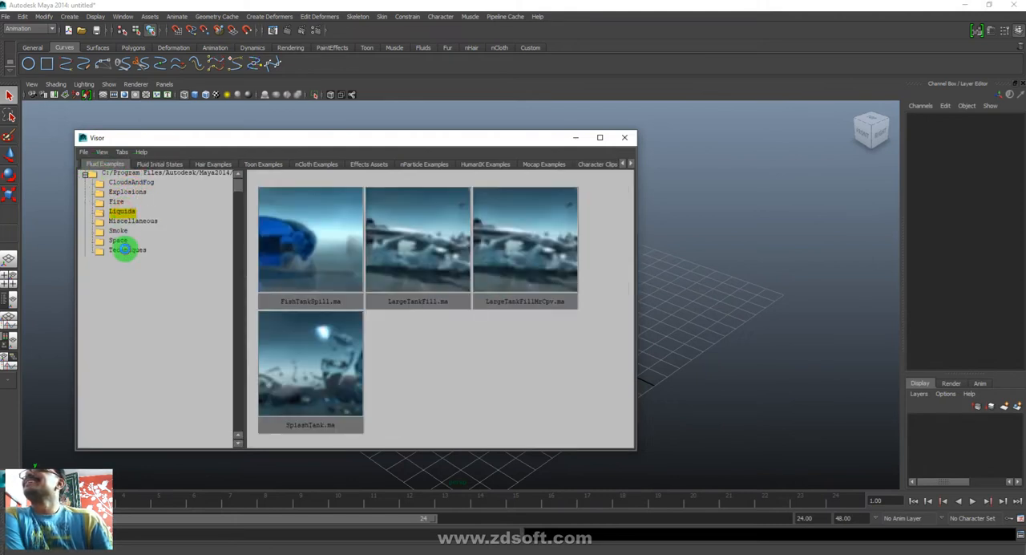
{"action": "left_click", "coordinate": [126, 249]}
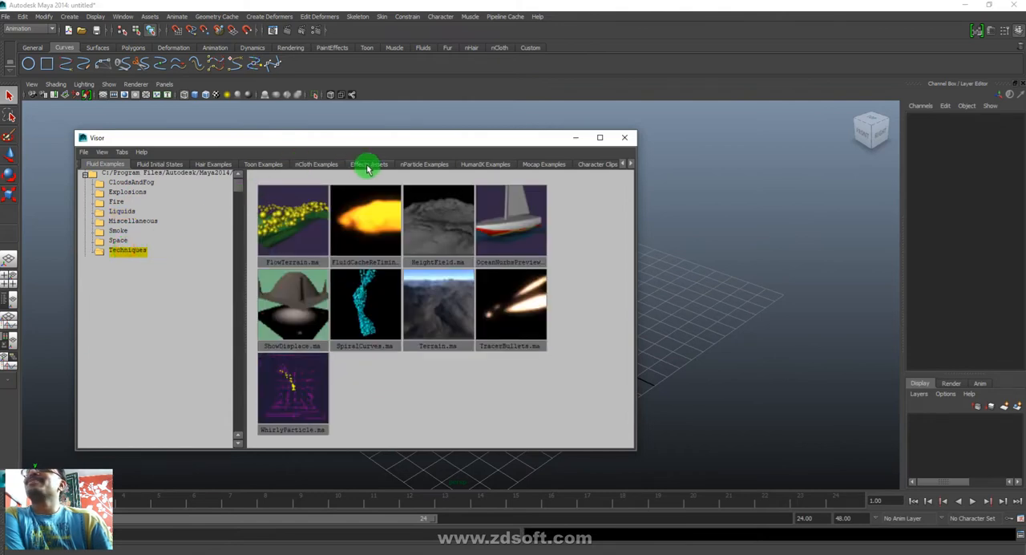
- Look through the Visor's remaining categories, including Character Clips, Character Poses, Unused Clips, Unused Poses and Projects
{"action": "left_click", "coordinate": [594, 165]}
{"action": "left_click", "coordinate": [628, 164]}
{"action": "left_click", "coordinate": [628, 164]}
{"action": "left_click", "coordinate": [629, 164]}
{"action": "left_click", "coordinate": [628, 165]}
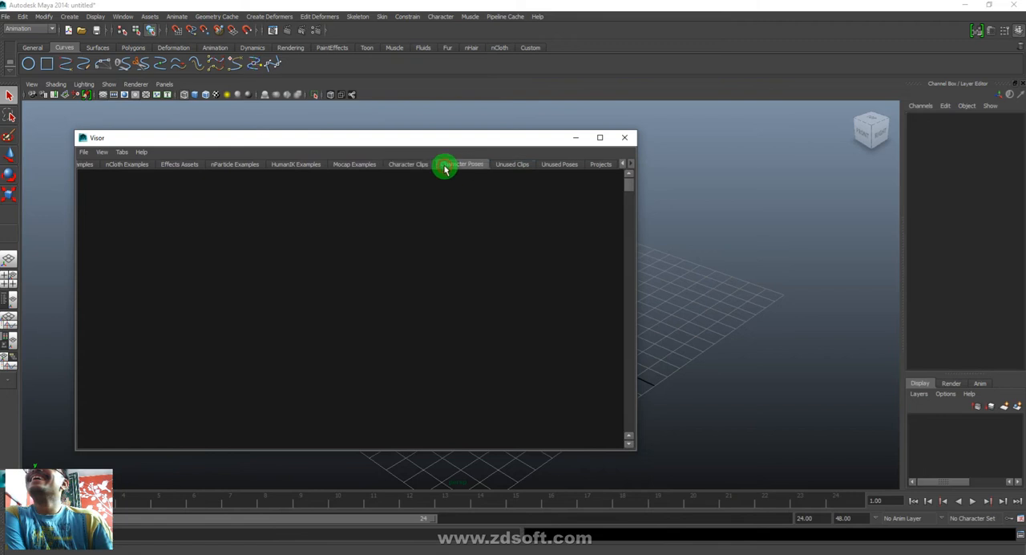
{"action": "left_click", "coordinate": [523, 164]}
{"action": "left_click", "coordinate": [561, 164]}
{"action": "left_click", "coordinate": [605, 164]}
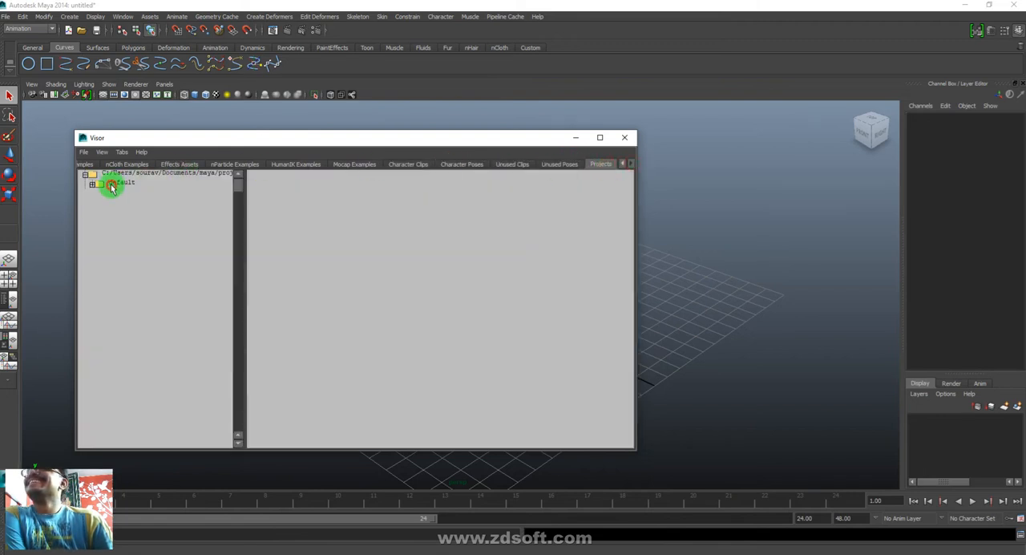
{"action": "left_click", "coordinate": [112, 187]}
{"action": "left_click", "coordinate": [558, 165]}
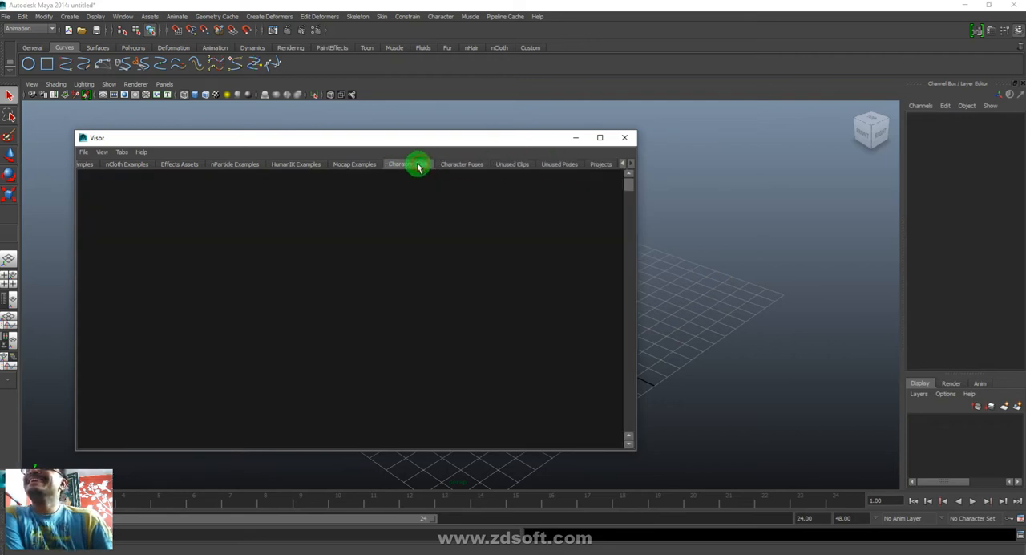
- Import the walkSit.ma motion capture example from the Visor's Mocap Examples into the scene and minimize the Visor
{"action": "left_click", "coordinate": [357, 164]}
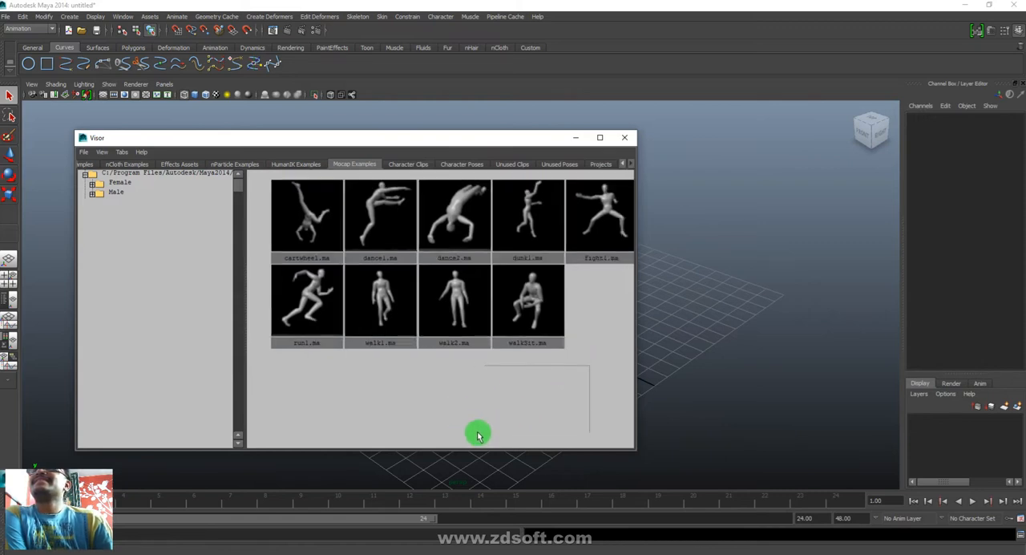
{"action": "middle_click_drag", "start_coordinate": [600, 303], "coordinate": [589, 336], "text": "alt"}
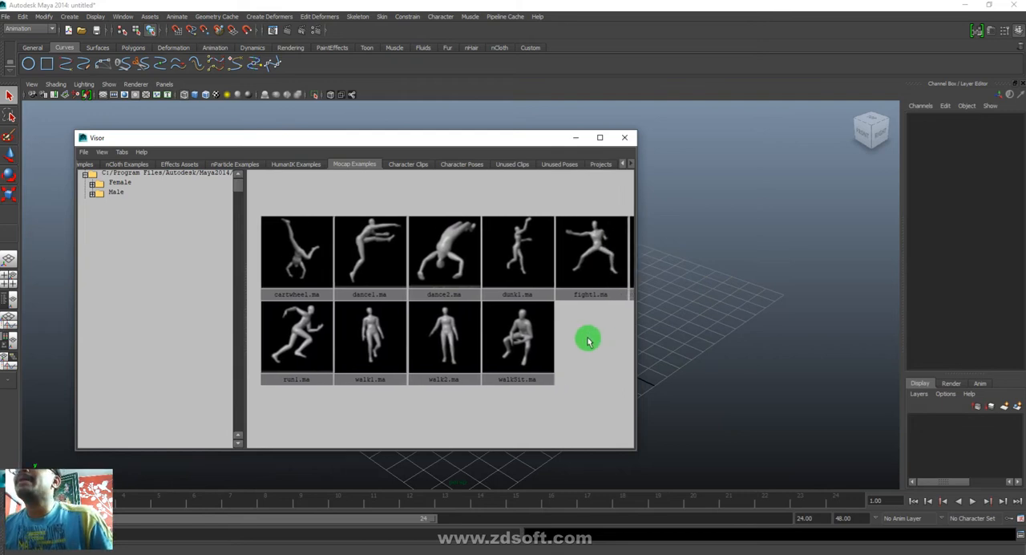
{"action": "right_click_drag", "start_coordinate": [589, 396], "coordinate": [566, 385], "text": "alt"}
{"action": "mouse_move", "coordinate": [577, 376]}
{"action": "middle_mouse_down", "text": "alt"}
{"action": "mouse_move", "coordinate": [404, 389]}
{"action": "mouse_move", "coordinate": [582, 360]}
{"action": "mouse_move", "coordinate": [574, 364]}
{"action": "middle_mouse_up", "text": "alt"}
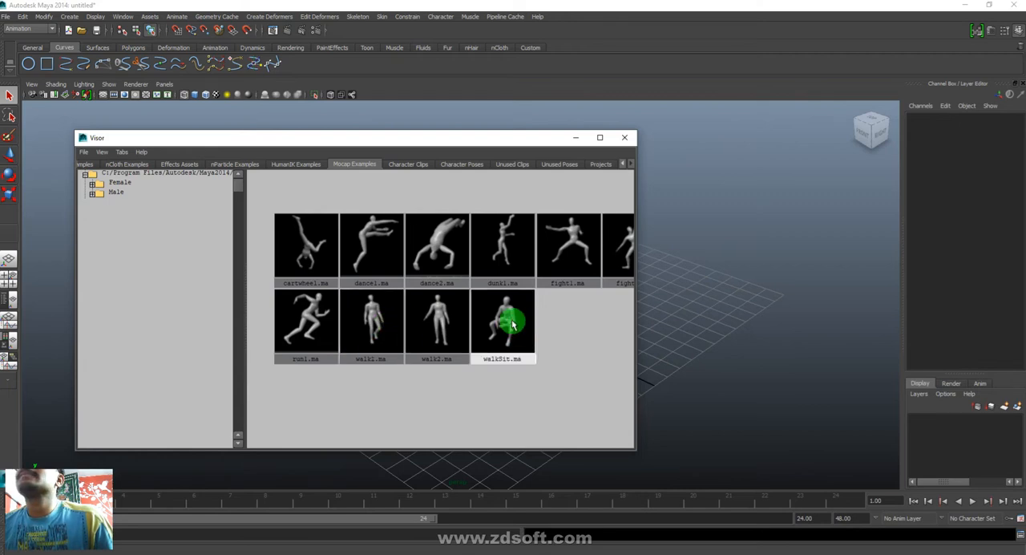
{"action": "left_click_drag", "start_coordinate": [497, 316], "coordinate": [729, 270]}
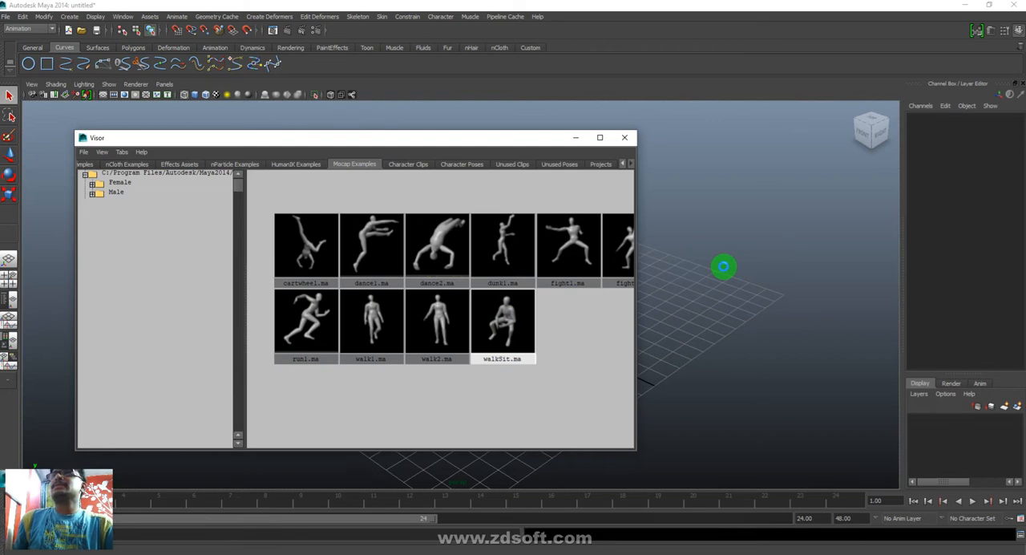
{"action": "left_click", "coordinate": [574, 140]}
- Play the imported character's animation and extend the playback range end to frame 1000
{"action": "right_click_drag", "start_coordinate": [778, 364], "coordinate": [435, 268], "text": "alt"}
{"action": "middle_click_drag", "start_coordinate": [444, 282], "coordinate": [534, 366], "text": "alt"}
{"action": "left_click_drag", "start_coordinate": [535, 365], "coordinate": [531, 385], "text": "alt"}
{"action": "left_click", "coordinate": [973, 504]}
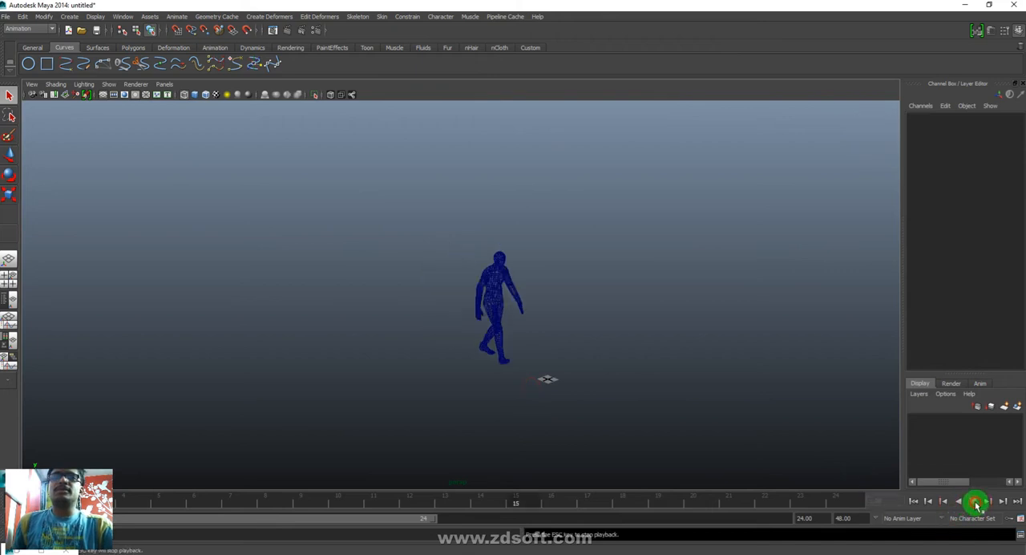
{"action": "double_click", "coordinate": [814, 519]}
{"action": "type", "text": "1000"}
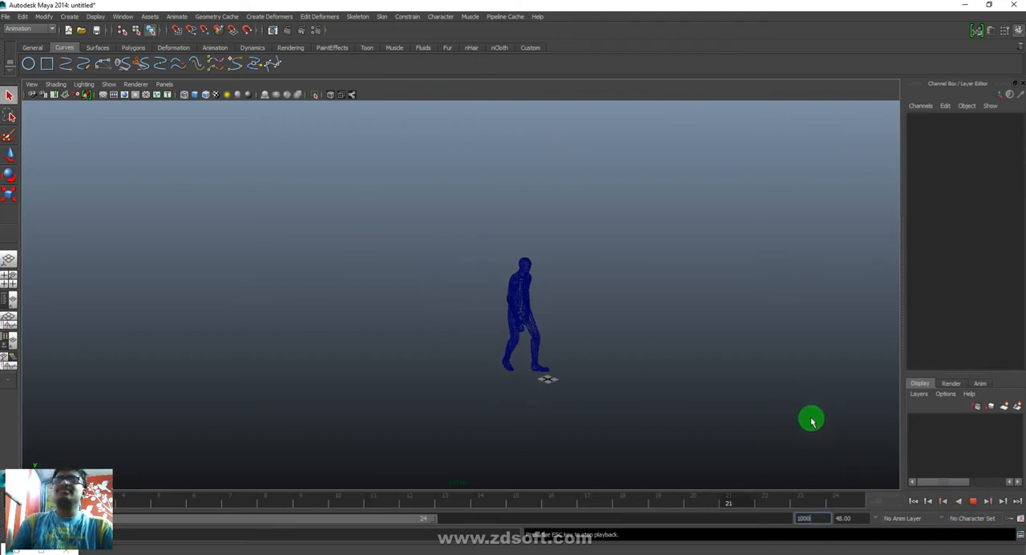
{"action": "key", "text": "Return"}
- Set the playback speed to Real-time and watch the character's walk-and-sit motion
{"action": "right_click", "coordinate": [694, 499]}
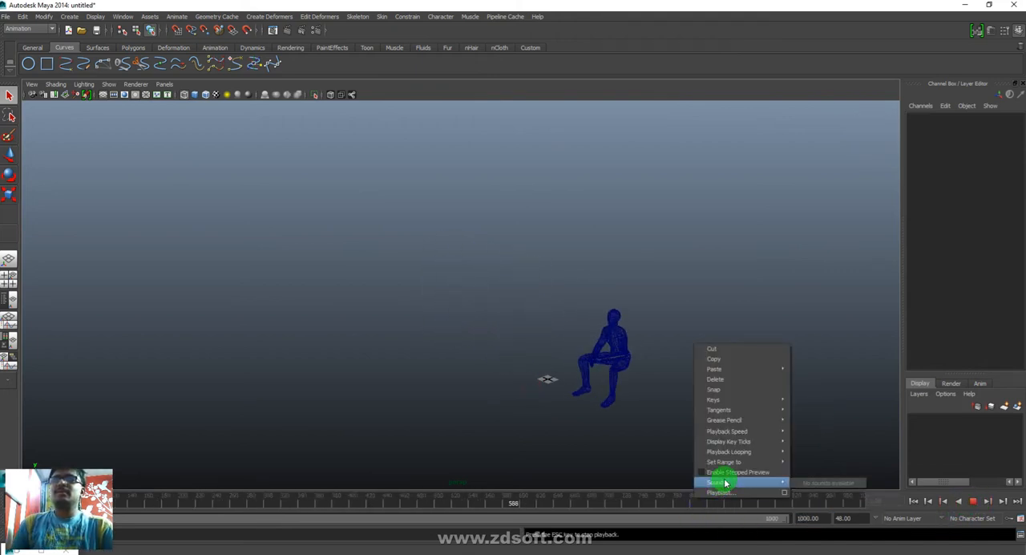
{"action": "mouse_move", "coordinate": [769, 443]}
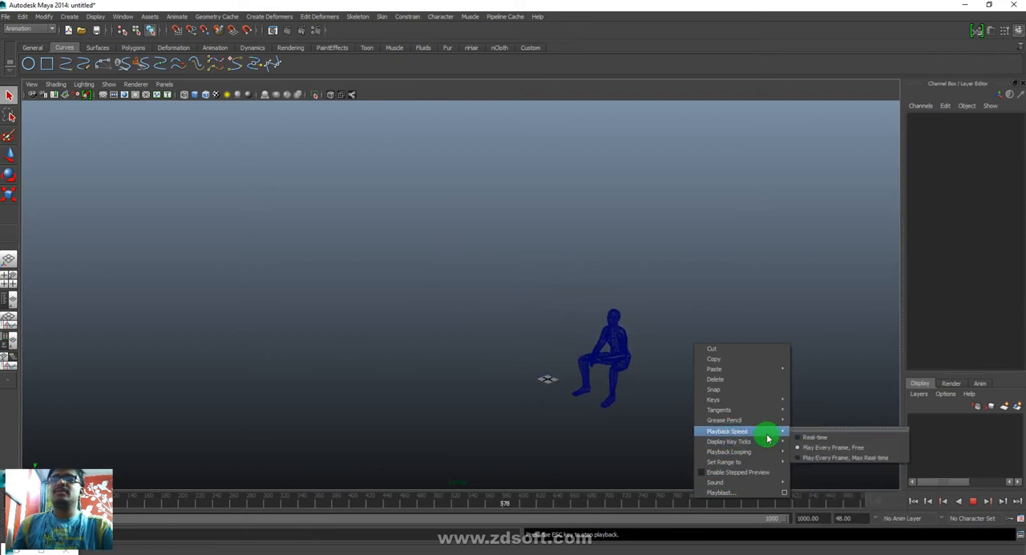
{"action": "left_click", "coordinate": [814, 432]}
{"action": "left_click_drag", "start_coordinate": [585, 409], "coordinate": [694, 413], "text": "alt"}
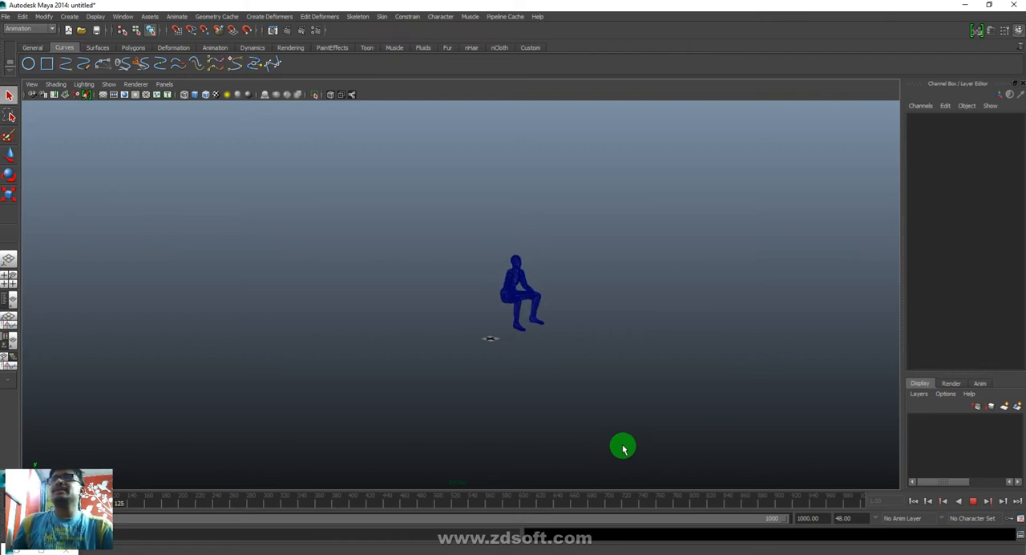
- Stop the playback and display the seated character in smooth shaded mode
{"action": "key", "text": "Escape"}
{"action": "right_click_drag", "start_coordinate": [564, 298], "coordinate": [772, 411], "text": "alt"}
{"action": "middle_click_drag", "start_coordinate": [651, 361], "coordinate": [633, 381], "text": "alt"}
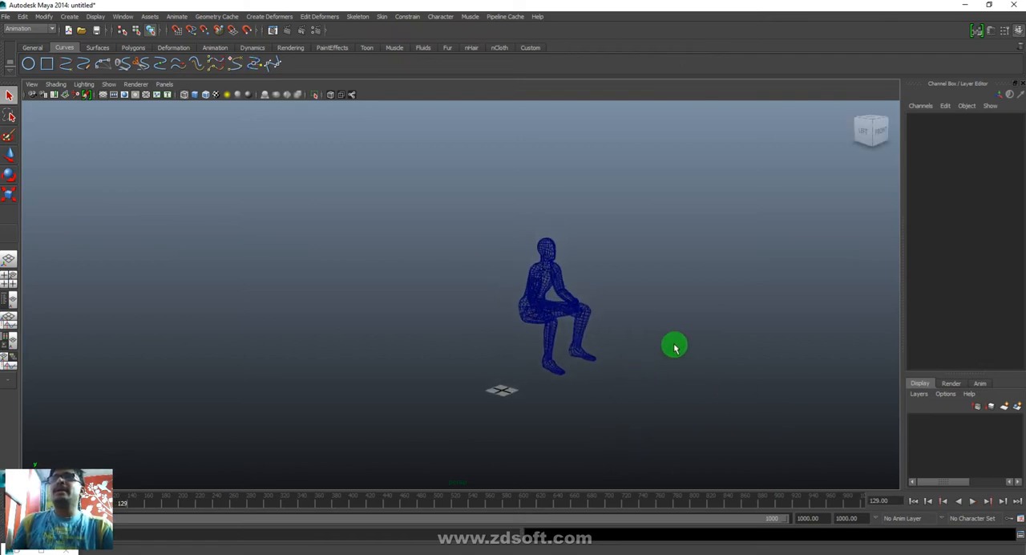
{"action": "key", "text": "5"}
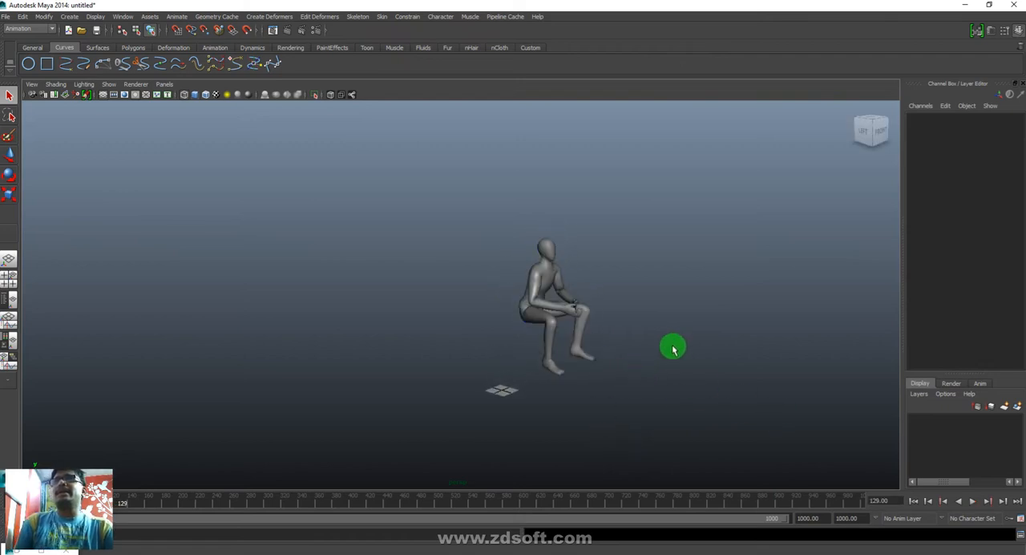
- Save the scene as Walk And Sit in a new Desktop folder named Dynamic
{"action": "left_click", "coordinate": [6, 19]}
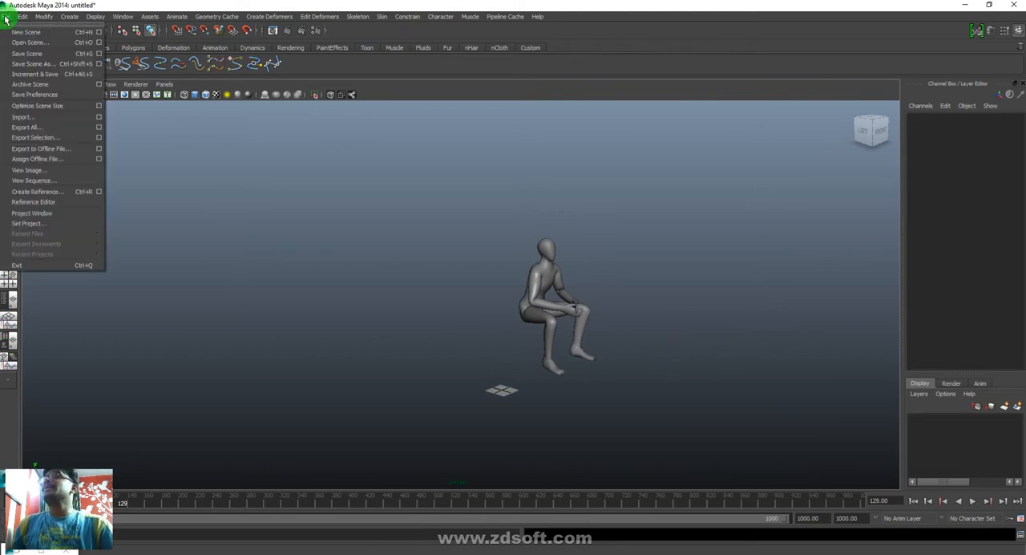
{"action": "left_click", "coordinate": [35, 63]}
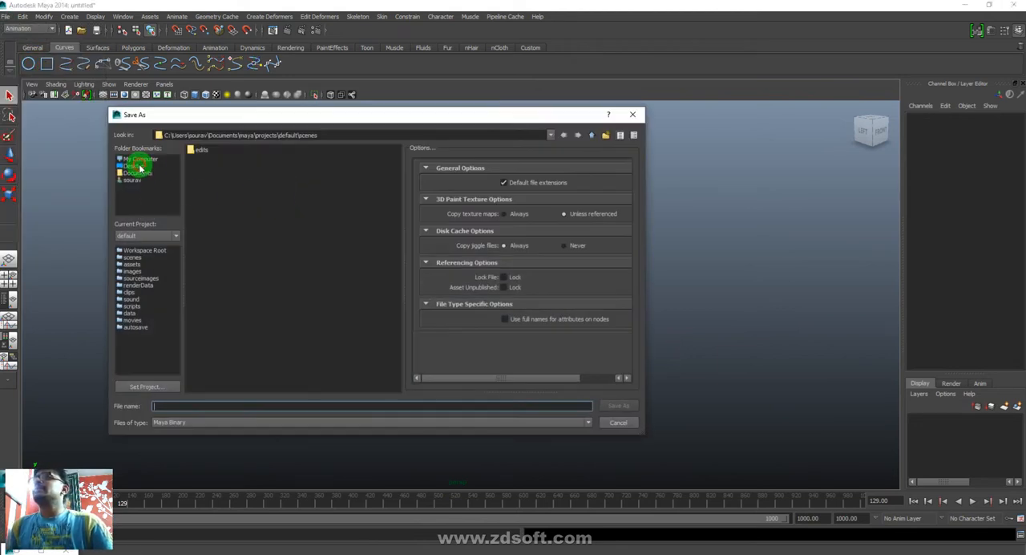
{"action": "left_click", "coordinate": [140, 167]}
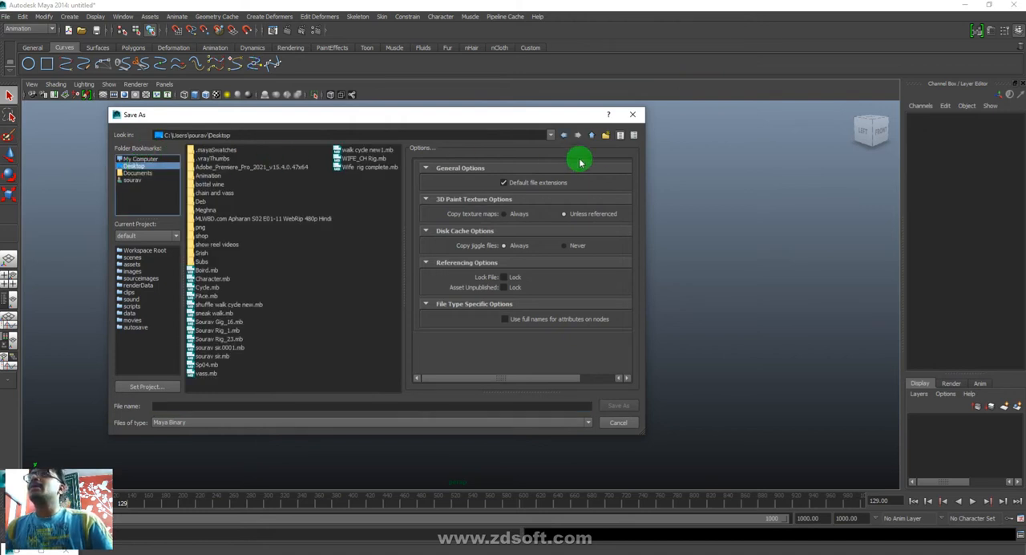
{"action": "left_click", "coordinate": [606, 136]}
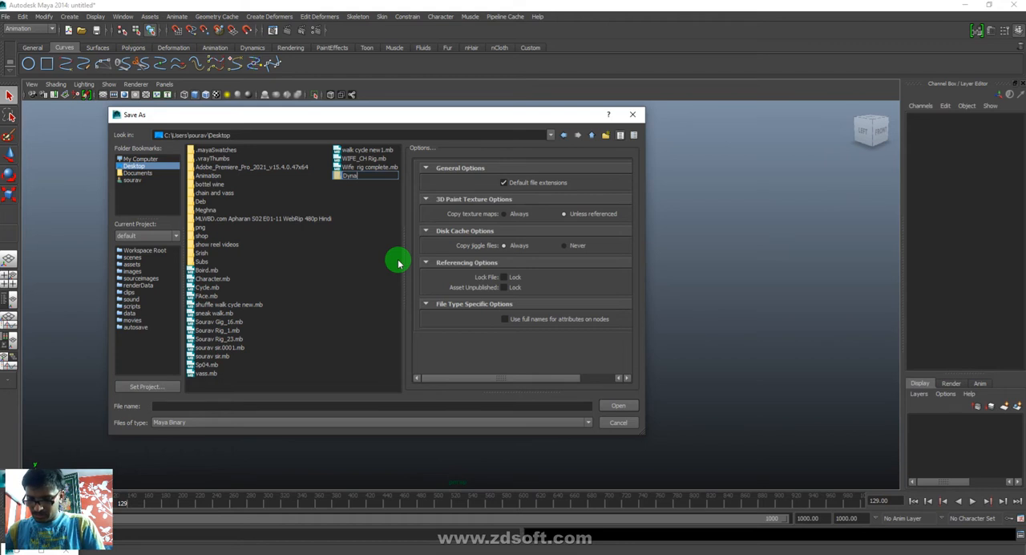
{"action": "key", "text": "Return"}
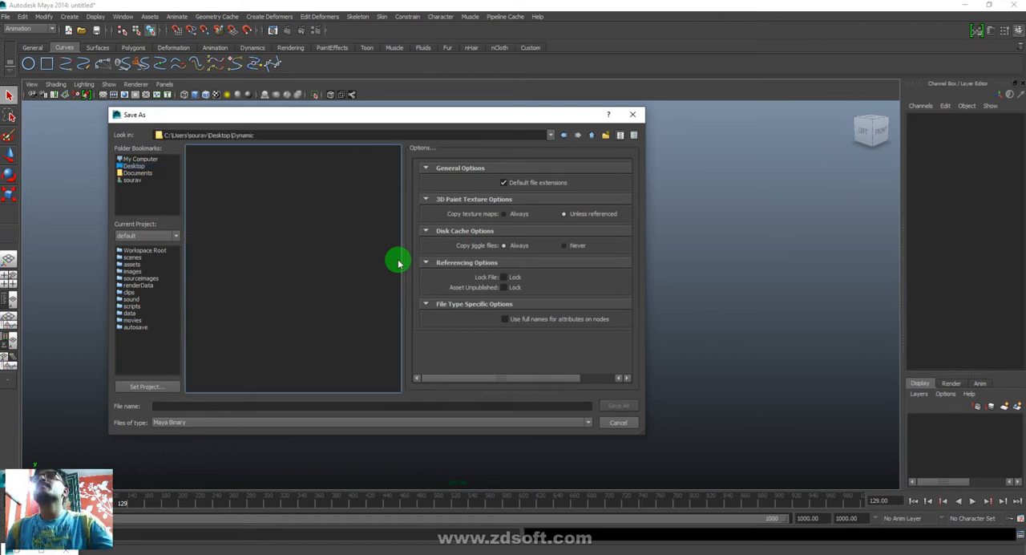
{"action": "left_click", "coordinate": [305, 406]}
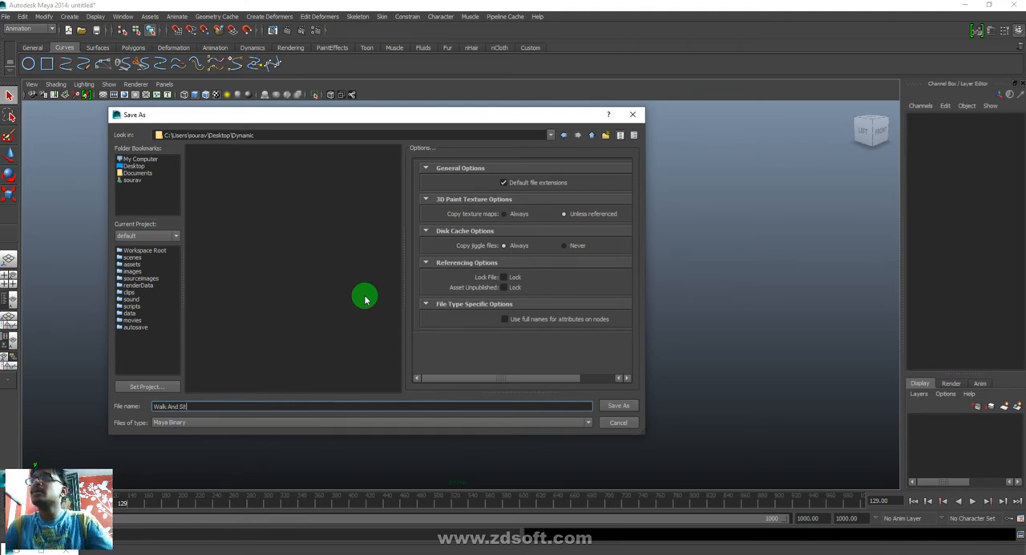
{"action": "left_click", "coordinate": [627, 406]}
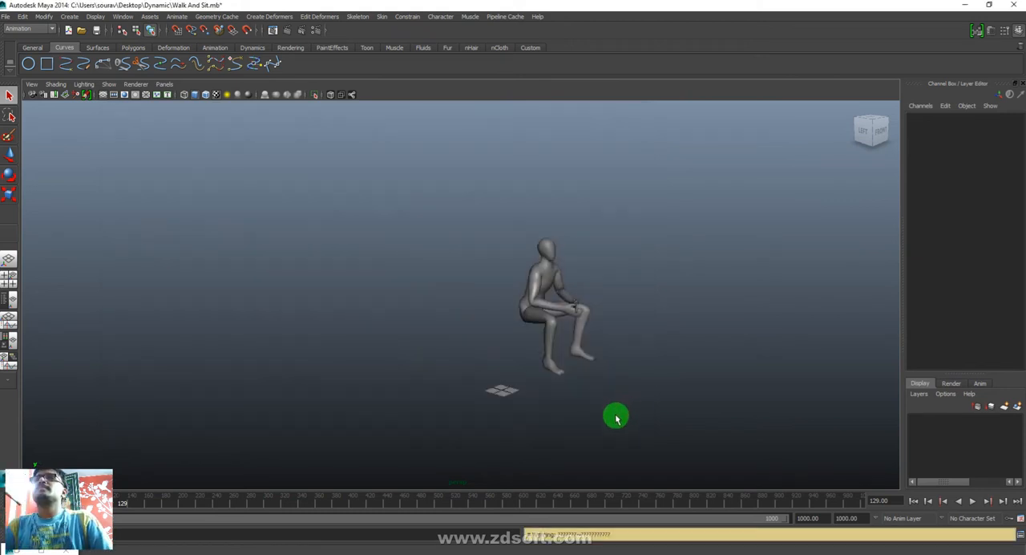
- Start a new scene without saving changes, and import the walk1.ma example from the Visor's Mocap Examples
{"action": "left_click", "coordinate": [67, 30]}
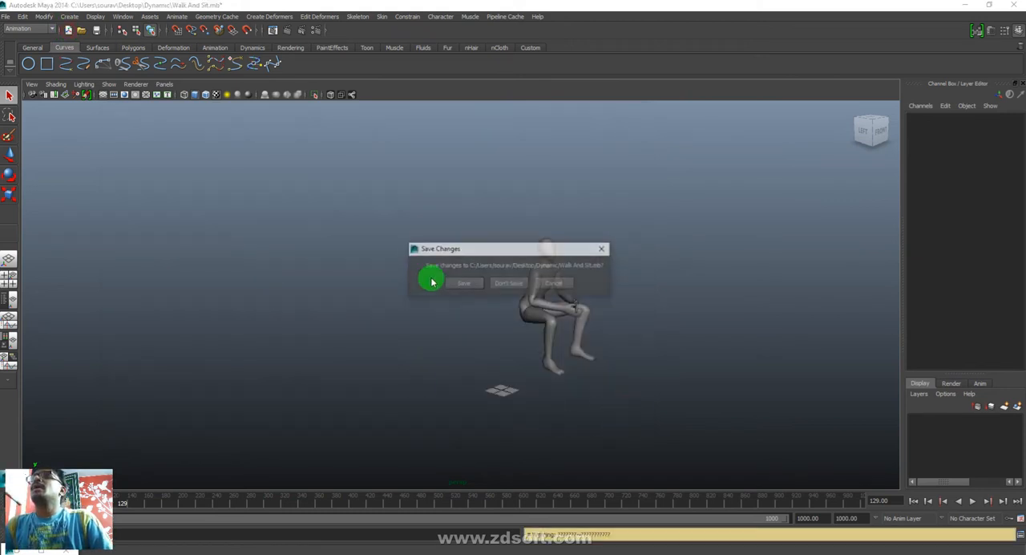
{"action": "left_click", "coordinate": [516, 281]}
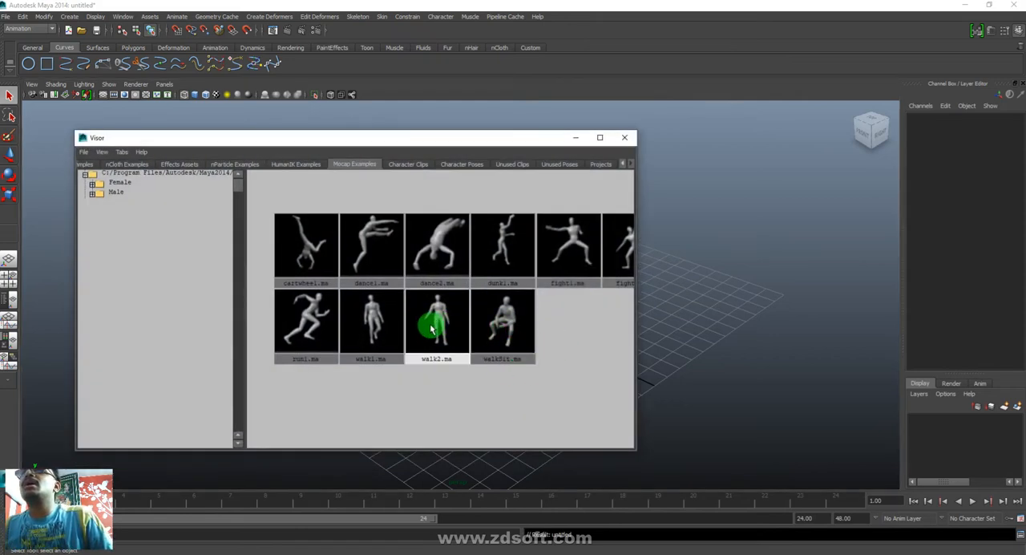
{"action": "middle_click_drag", "start_coordinate": [368, 316], "coordinate": [770, 229]}
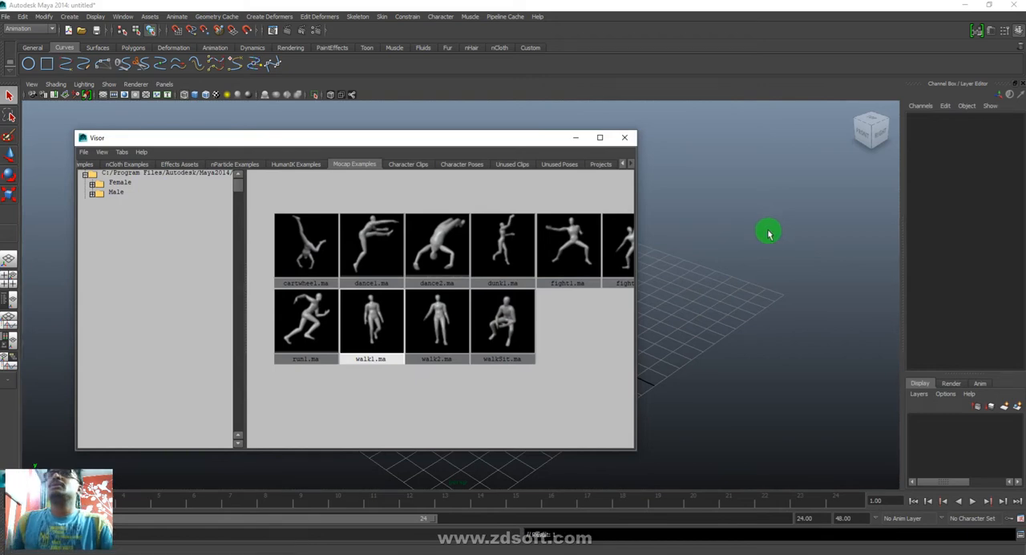
{"action": "left_click", "coordinate": [571, 139]}
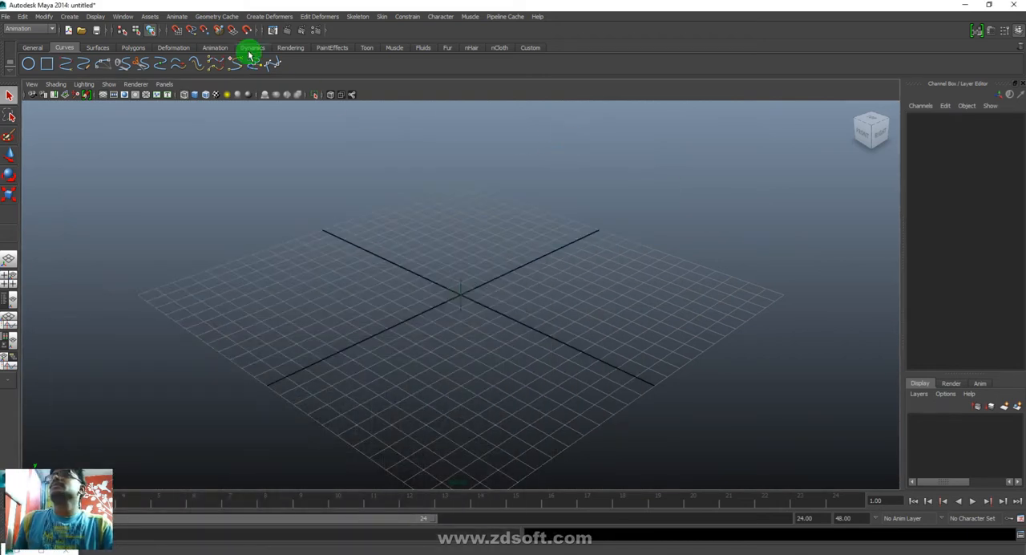
- Set the end of the playback range for the walking character to frame 100
{"action": "right_click_drag", "start_coordinate": [620, 419], "coordinate": [69, 280], "text": "alt"}
{"action": "right_click_drag", "start_coordinate": [483, 349], "coordinate": [259, 300], "text": "alt"}
{"action": "left_click_drag", "start_coordinate": [742, 440], "coordinate": [642, 427], "text": "alt"}
{"action": "double_click", "coordinate": [808, 517]}
{"action": "type", "text": "100"}
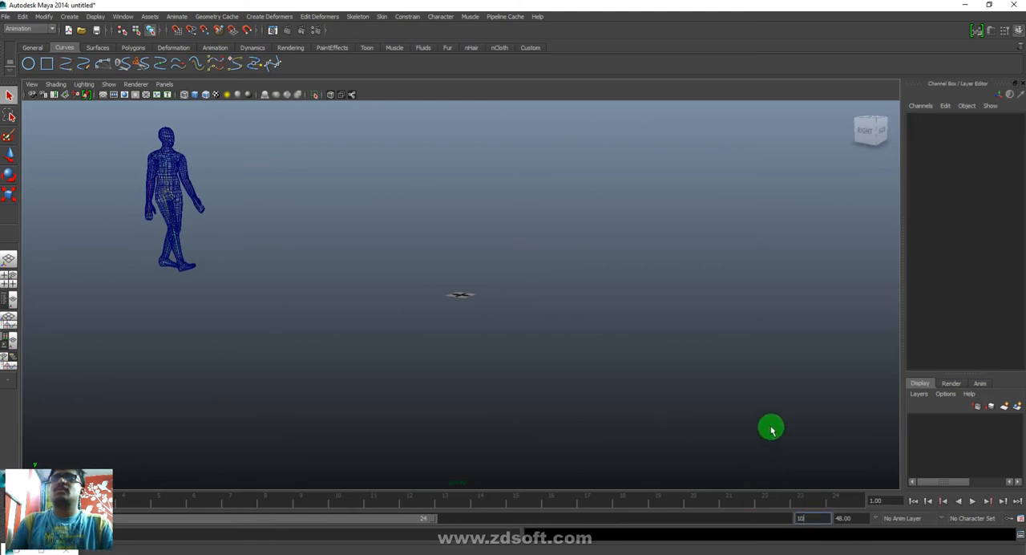
{"action": "key", "text": "Return"}
{"action": "right_click_drag", "start_coordinate": [765, 502], "coordinate": [884, 527]}
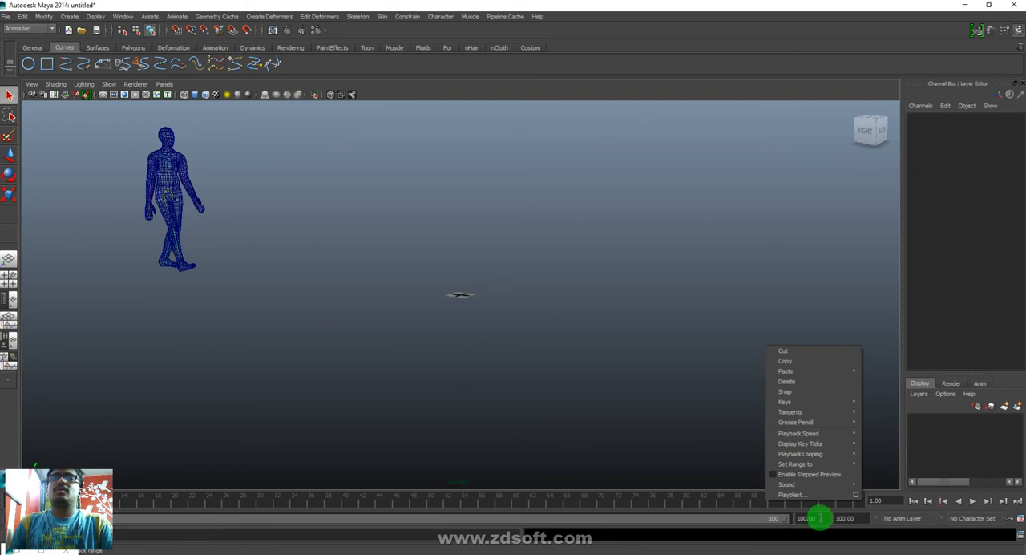
- Extend the end of the playback range to frame 200
{"action": "left_click_drag", "start_coordinate": [820, 517], "coordinate": [720, 517]}
{"action": "type", "text": "2"}
{"action": "key", "text": "Return"}
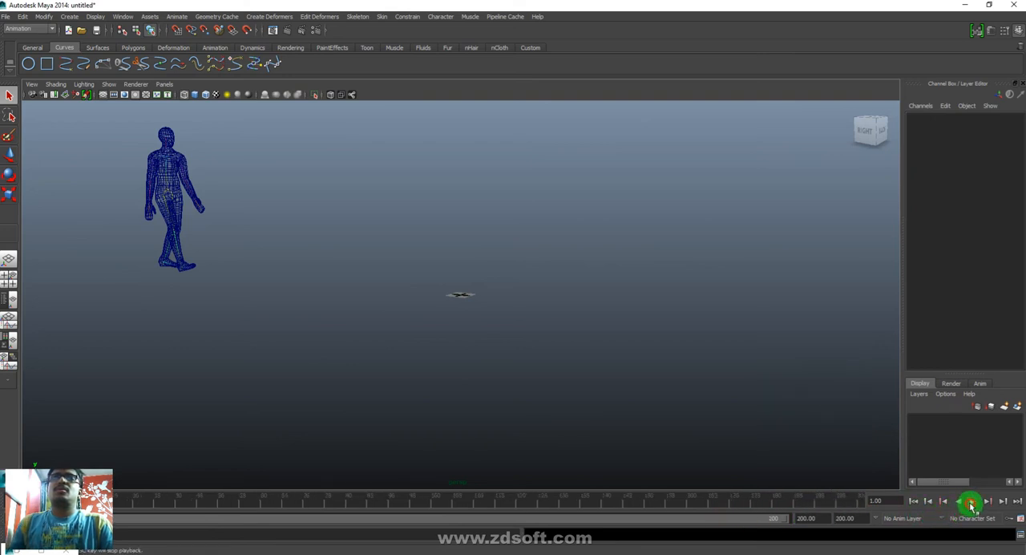
- Extend the end of the playback range to frame 300 and preview the character's walk in shaded display
{"action": "left_click", "coordinate": [971, 503]}
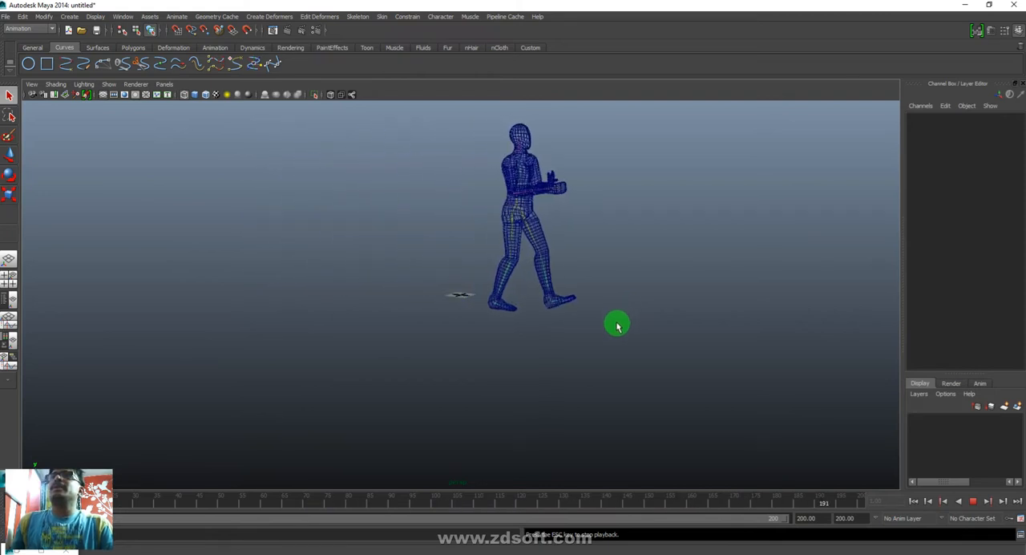
{"action": "type", "text": "300"}
{"action": "key", "text": "Return"}
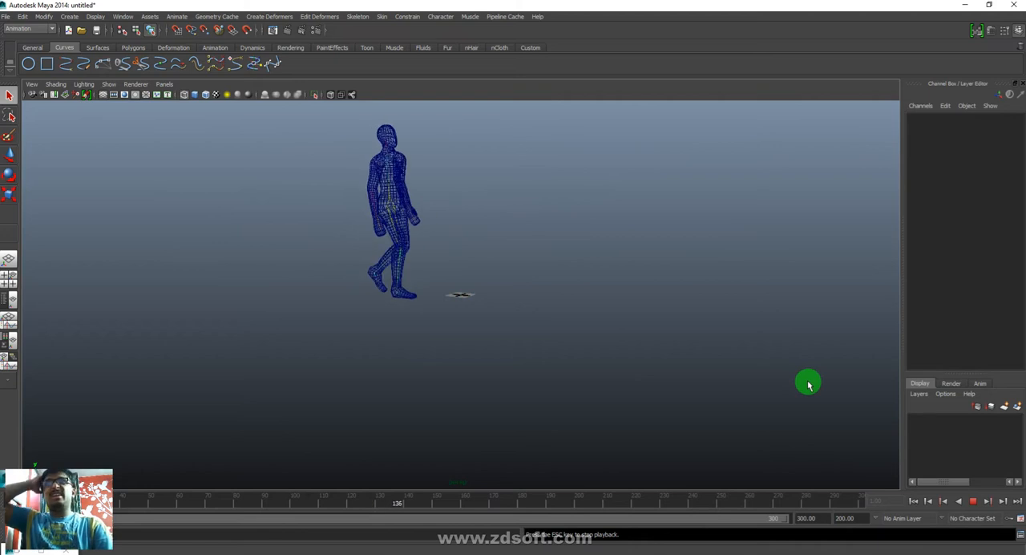
{"action": "key", "text": "5"}
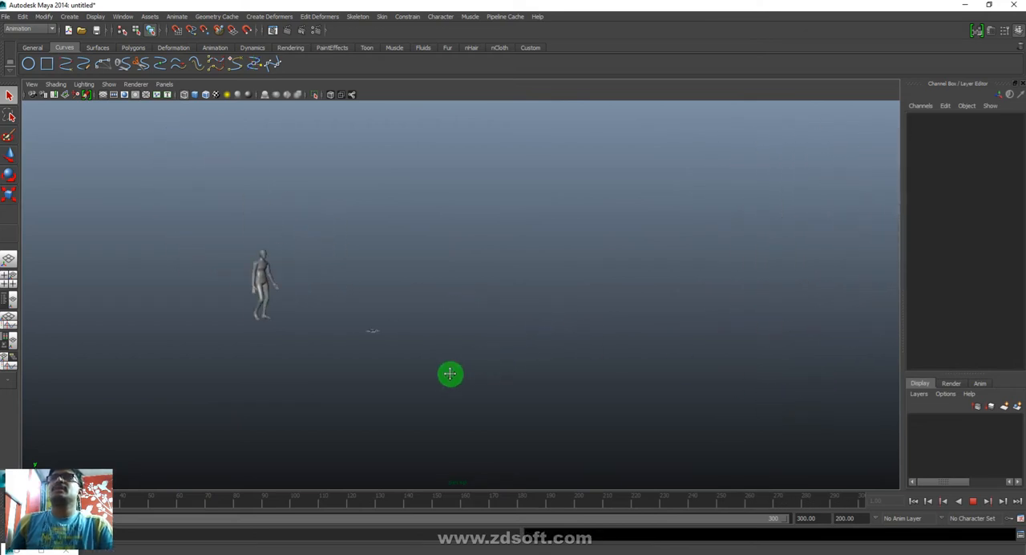
{"action": "key", "text": "Escape"}
- Save the scene as Walk And Clap in the Dynamic folder on the Desktop
{"action": "left_click", "coordinate": [8, 17]}
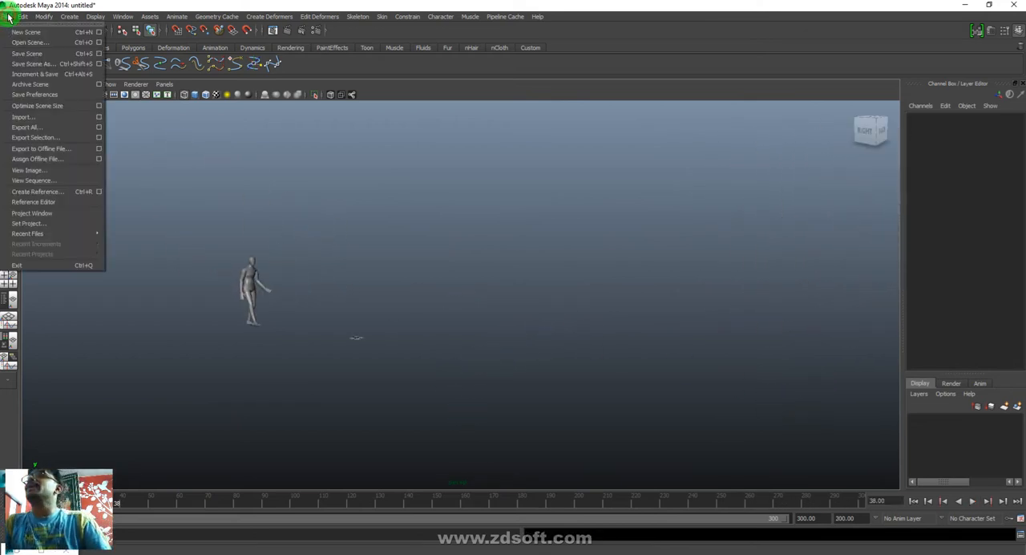
{"action": "left_click", "coordinate": [17, 63]}
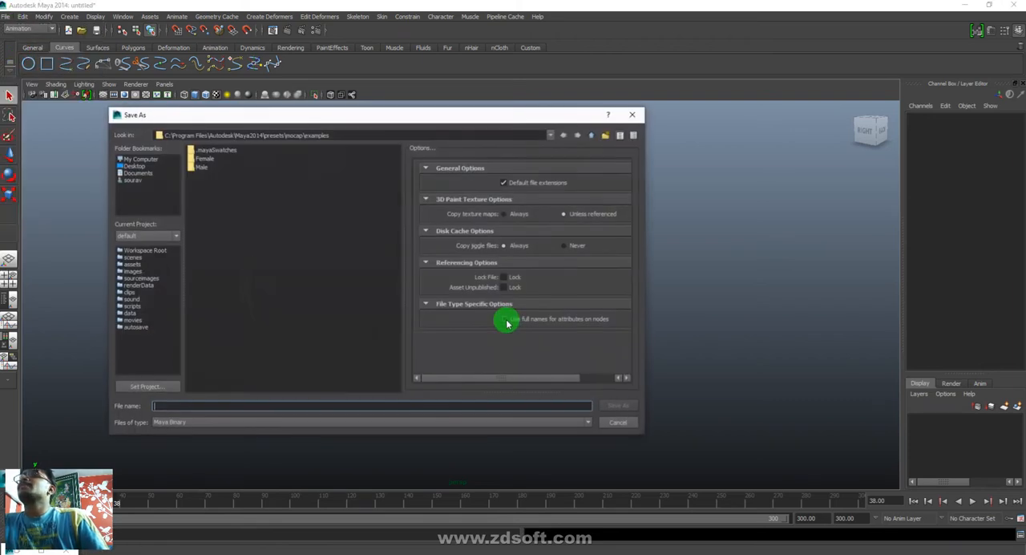
{"action": "left_click", "coordinate": [133, 165]}
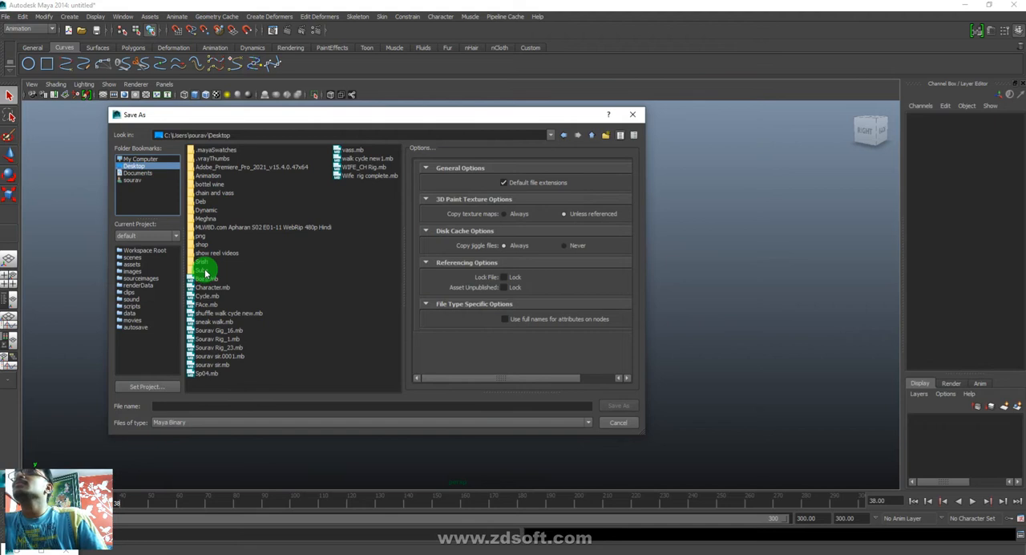
{"action": "double_click", "coordinate": [204, 210]}
{"action": "left_click", "coordinate": [241, 405]}
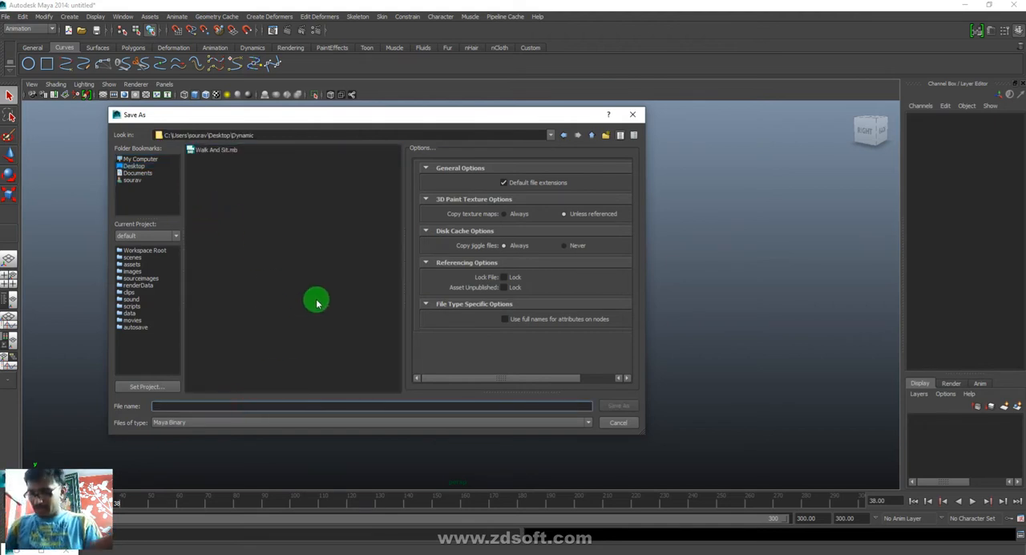
{"action": "type", "text": "Walk And C"}
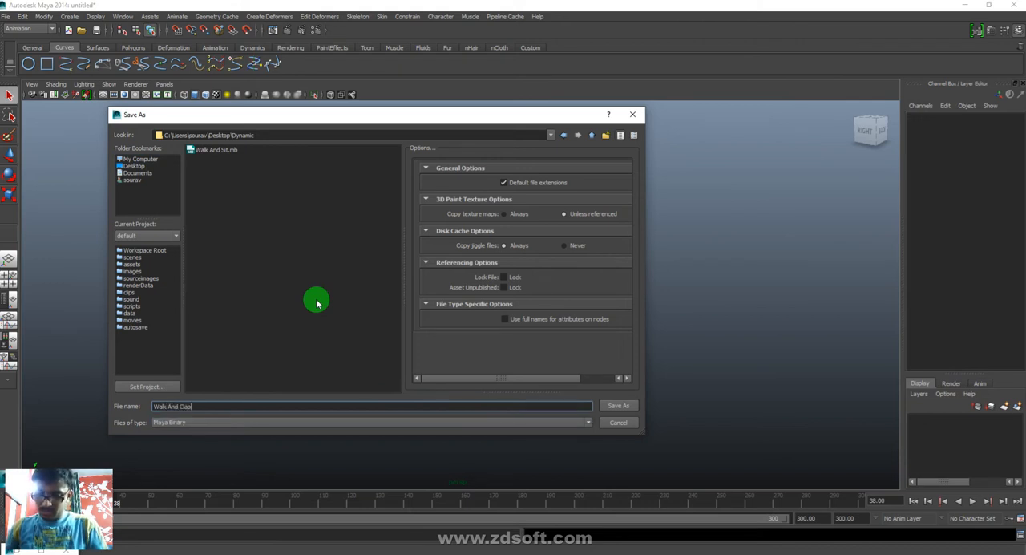
{"action": "type", "text": "lap"}
{"action": "key", "text": "Return"}
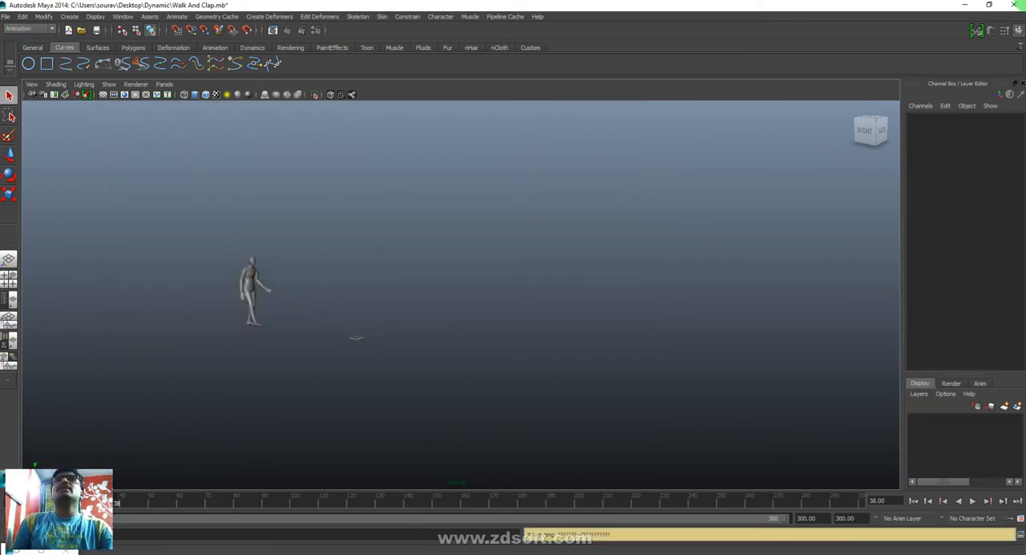
- Close Maya 2014 without saving further changes to the Walk And Clap scene
{"action": "left_click", "coordinate": [1016, 5]}
{"action": "left_click", "coordinate": [520, 286]}
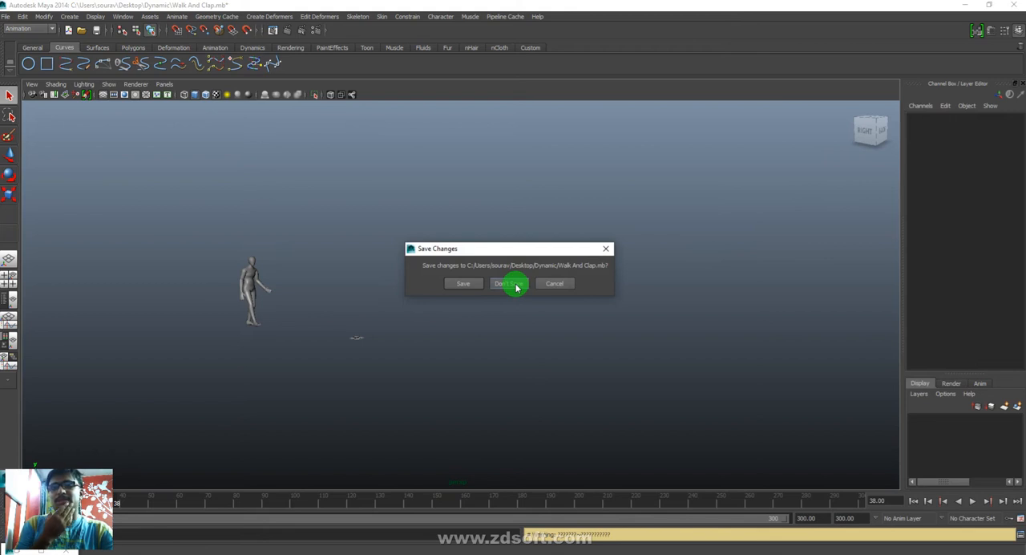
{"action": "left_click", "coordinate": [515, 285]}
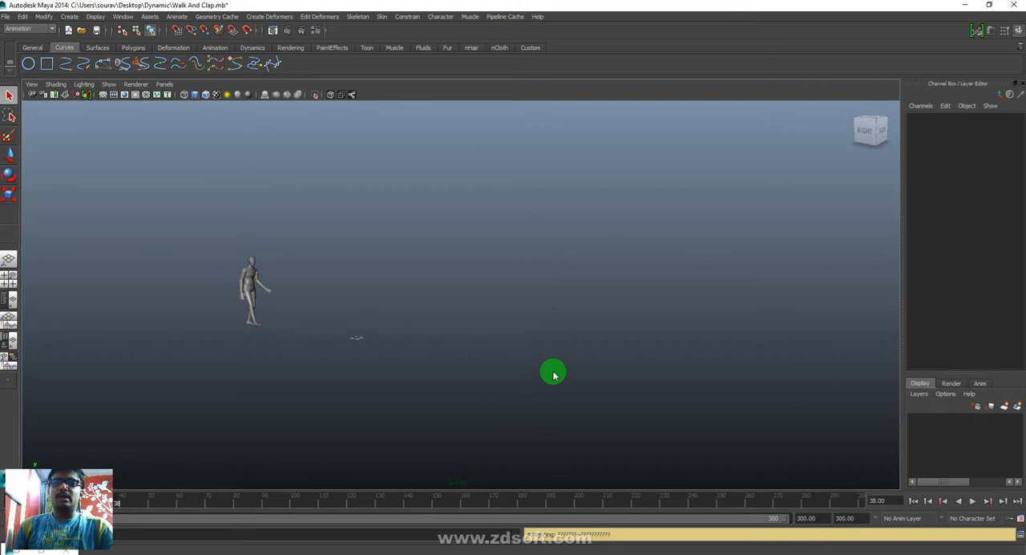
- Switch to Chrome to check the Hangouts video call and the WhatsApp messages, and minimize the browser
{"action": "mouse_move", "coordinate": [407, 553]}
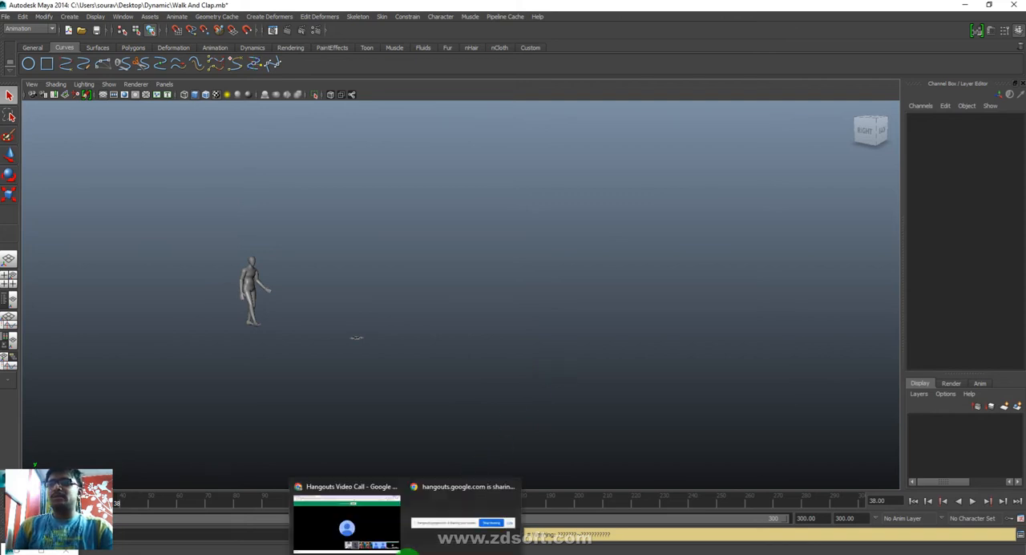
{"action": "left_click", "coordinate": [365, 522]}
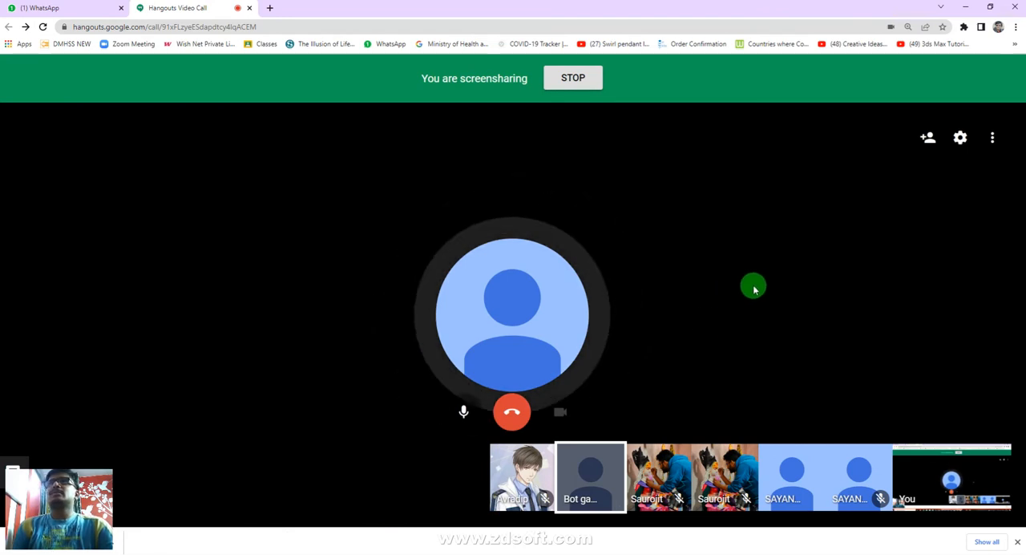
{"action": "left_click", "coordinate": [31, 10]}
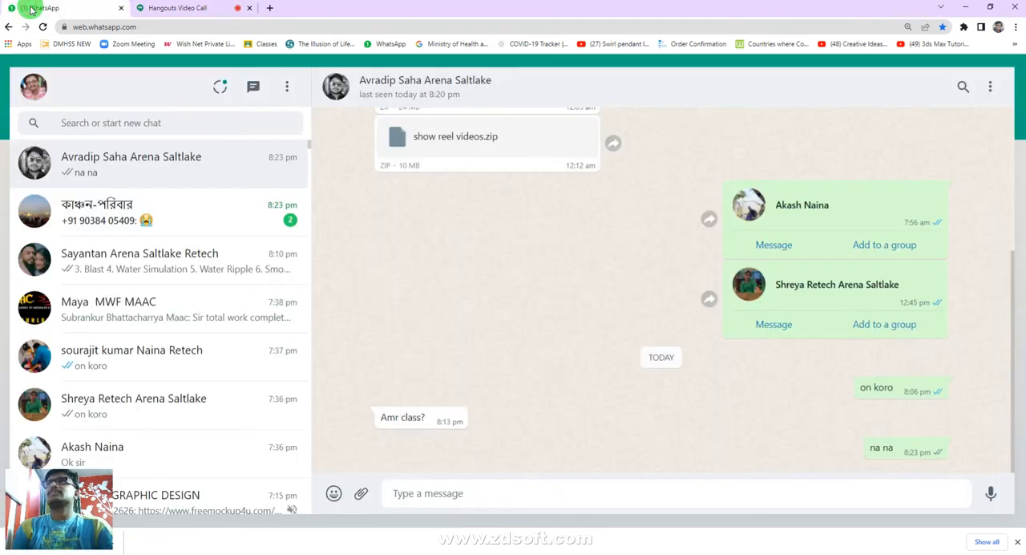
{"action": "left_click", "coordinate": [164, 9]}
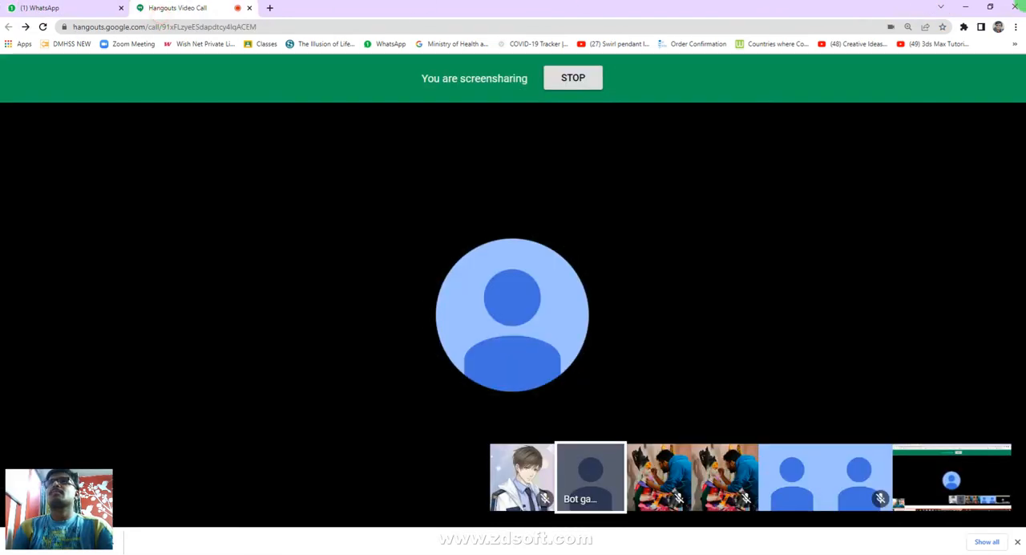
{"action": "left_click", "coordinate": [966, 7]}
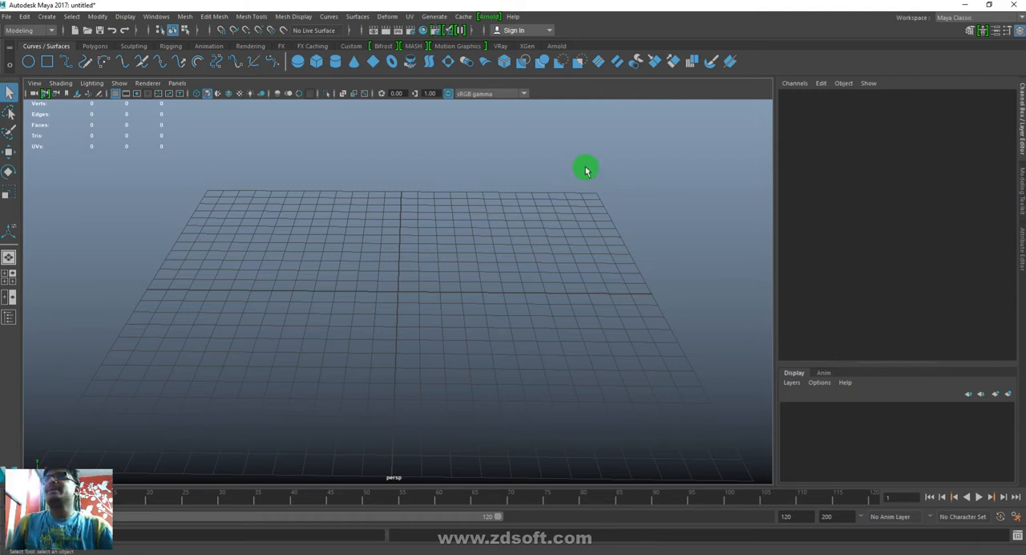
{"action": "right_click_drag", "start_coordinate": [703, 355], "coordinate": [348, 291], "text": "alt"}
{"action": "left_click_drag", "start_coordinate": [529, 300], "coordinate": [538, 327], "text": "alt"}
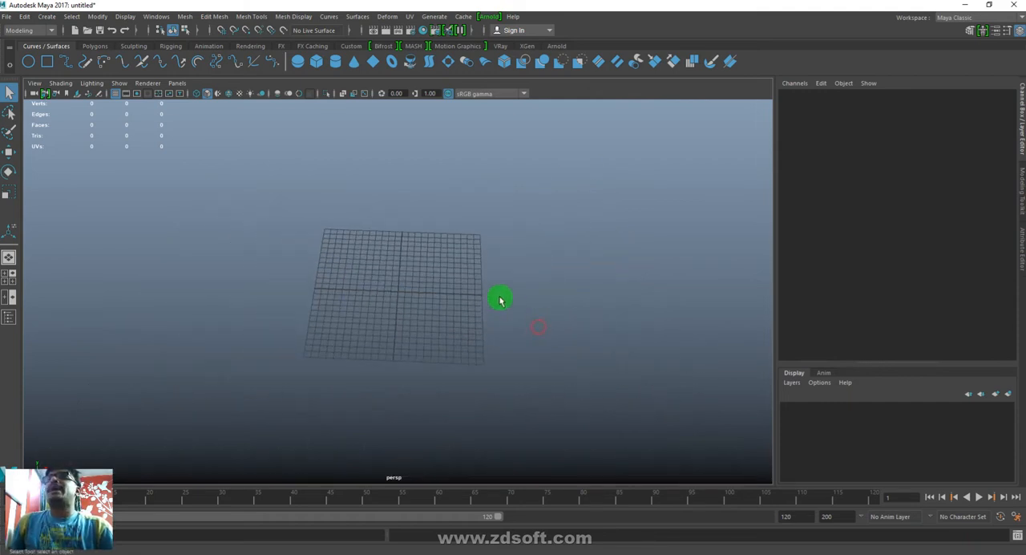
{"action": "right_click_drag", "start_coordinate": [558, 327], "coordinate": [459, 249], "text": "shift"}
{"action": "left_click_drag", "start_coordinate": [326, 223], "coordinate": [476, 344]}
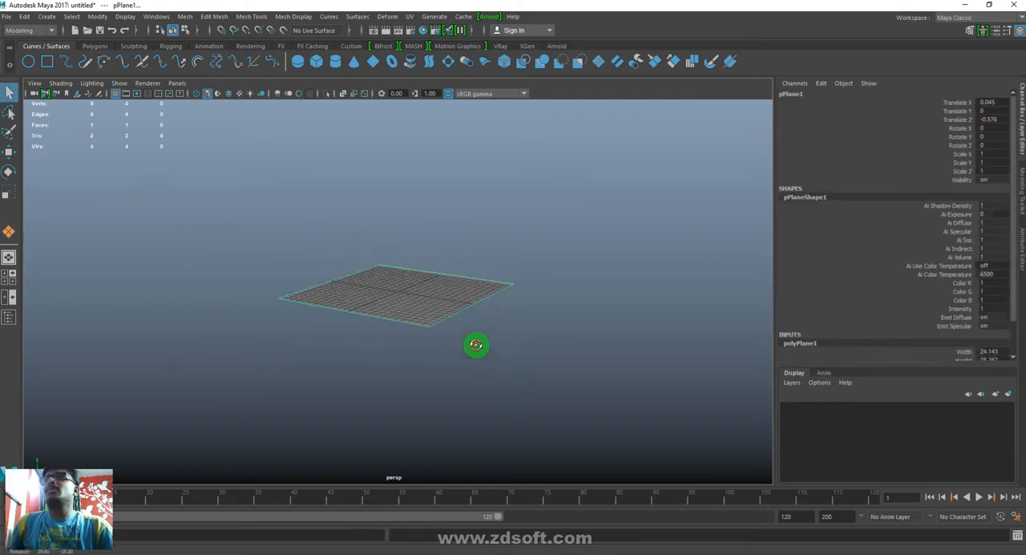
{"action": "left_click", "coordinate": [495, 313]}
- Draw a wide, flat polygon cylinder around the grid centre, about 37.9 in radius and 7.9 high
{"action": "right_click_drag", "start_coordinate": [567, 313], "coordinate": [371, 278], "text": "shift"}
{"action": "left_click_drag", "start_coordinate": [403, 293], "coordinate": [676, 348]}
{"action": "left_click_drag", "start_coordinate": [675, 347], "coordinate": [643, 265]}
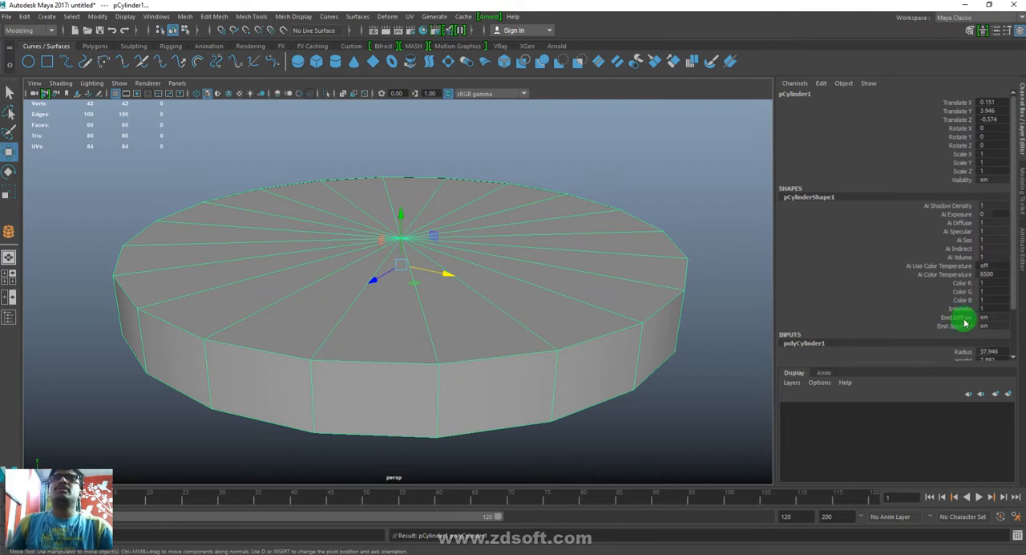
- Set the cylinder's Subdivisions Axis to 50 and Subdivisions Caps to 12
{"action": "scroll", "coordinate": [932, 291], "scroll_direction": "down", "scroll_amount": 3}
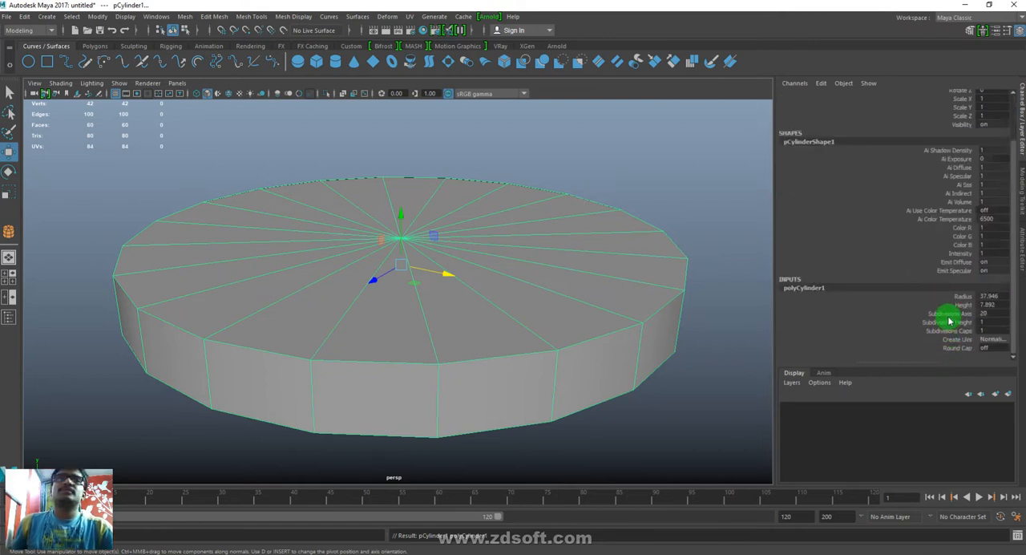
{"action": "double_click", "coordinate": [998, 314]}
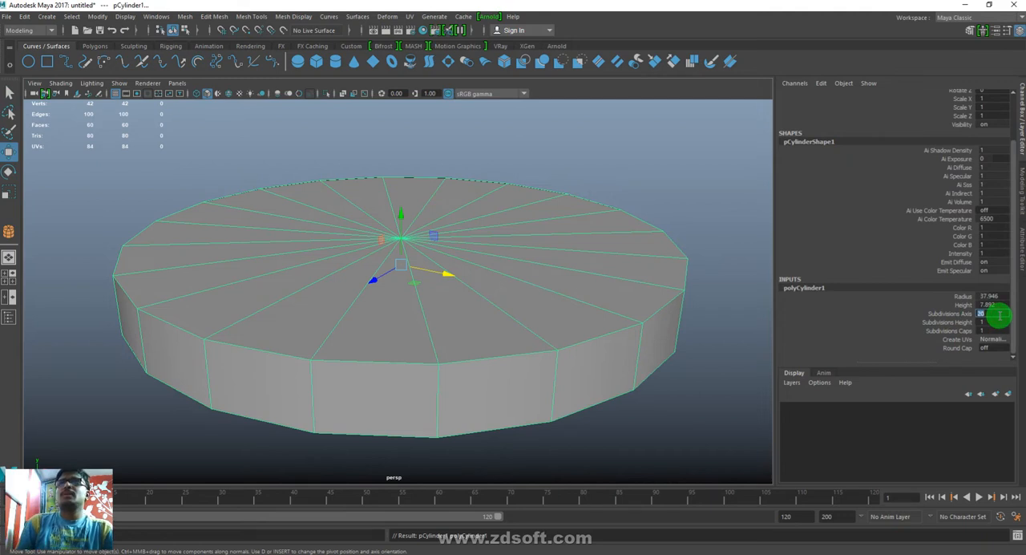
{"action": "key", "text": "Return"}
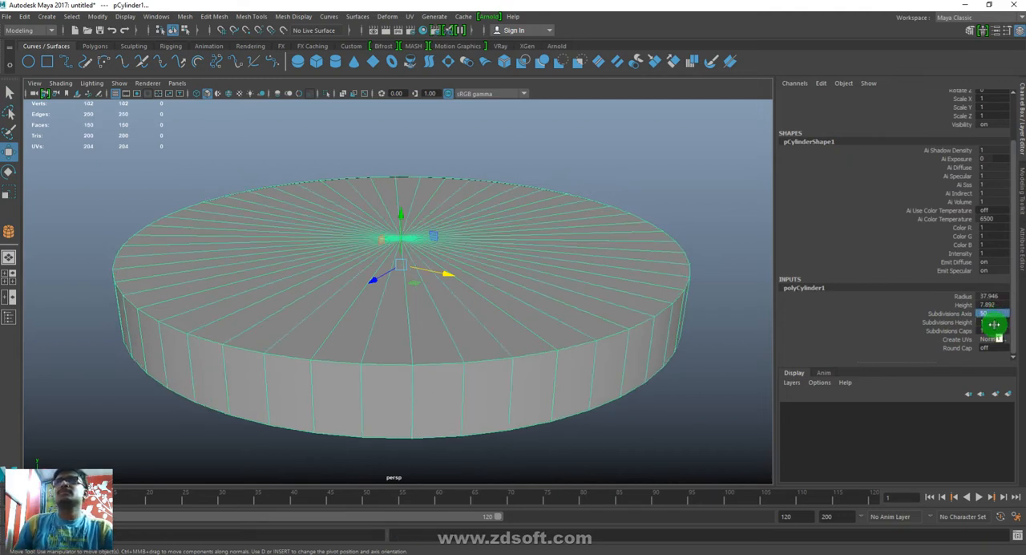
{"action": "left_click", "coordinate": [951, 330]}
{"action": "middle_click_drag", "start_coordinate": [714, 394], "coordinate": [769, 380]}
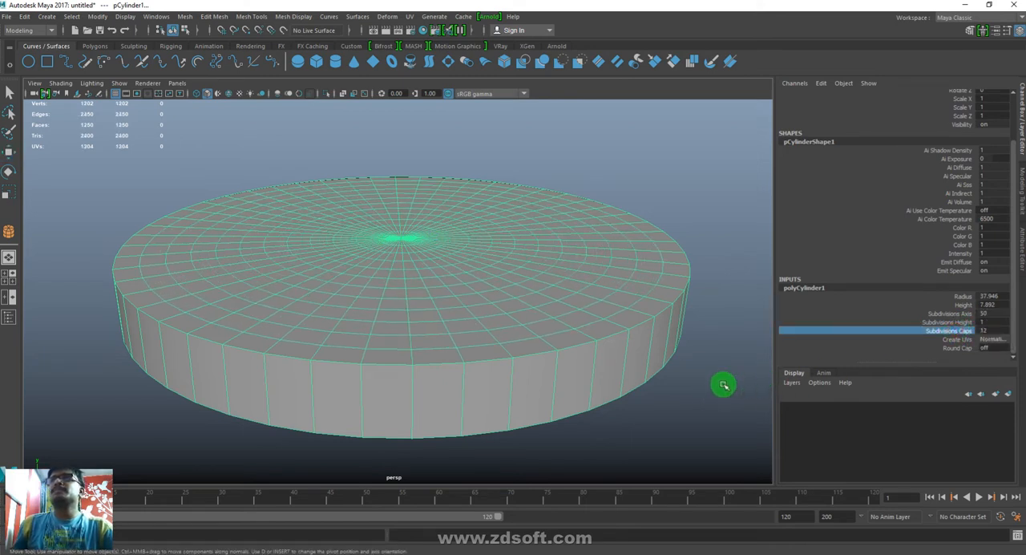
- Select the three outermost face rings on the cylinder's top and extrude them upward about 2.68
{"action": "key", "text": "w"}
{"action": "right_click_drag", "start_coordinate": [547, 384], "coordinate": [552, 344]}
{"action": "left_click", "coordinate": [558, 335]}
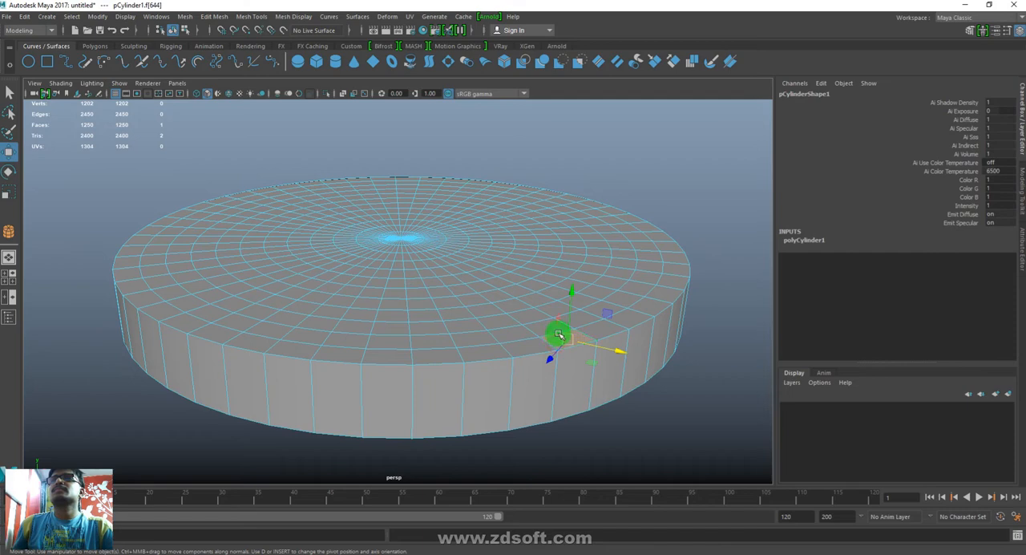
{"action": "double_click", "coordinate": [580, 323]}
{"action": "double_click", "coordinate": [577, 299], "text": "shift"}
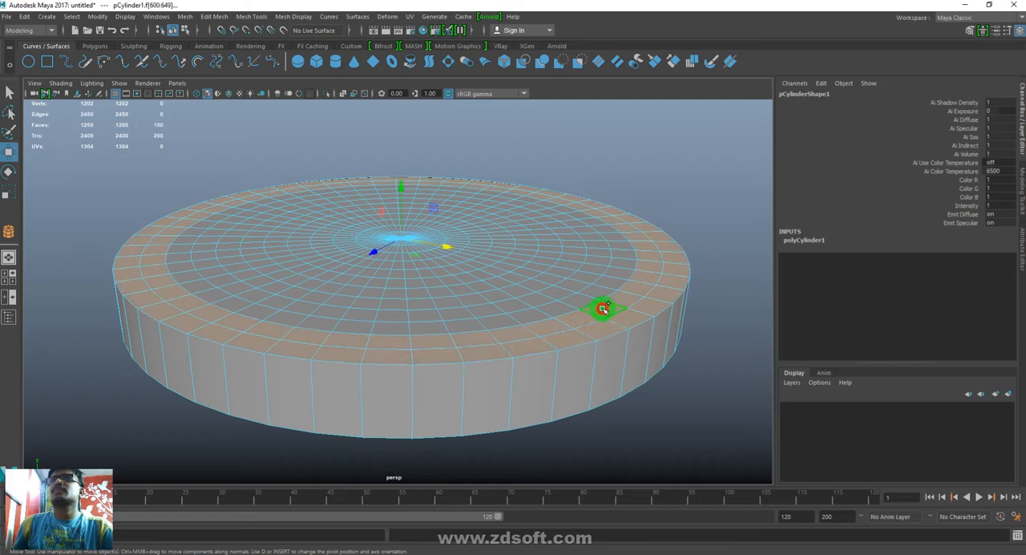
{"action": "double_click", "coordinate": [602, 291], "text": "shift"}
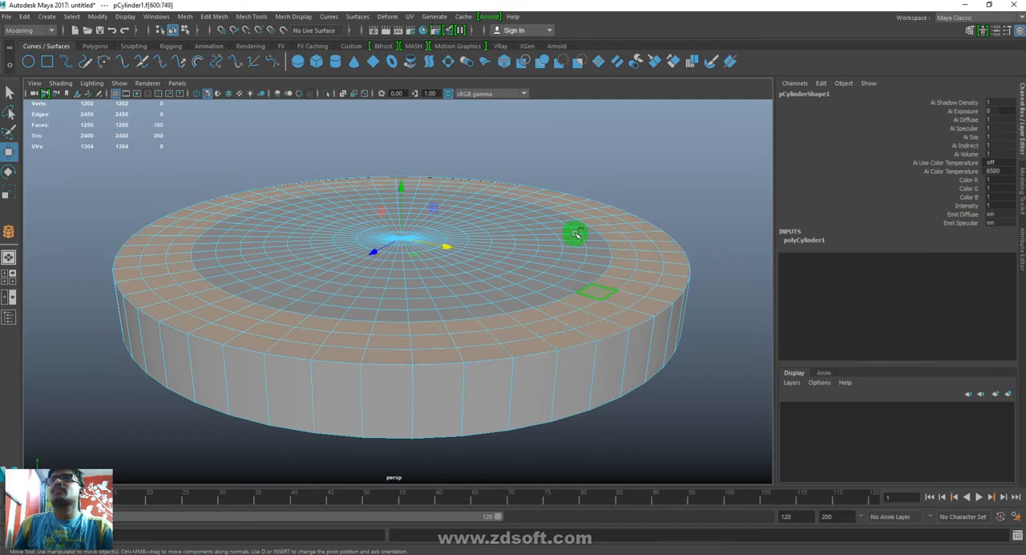
{"action": "key", "text": "ctrl+e"}
{"action": "left_click_drag", "start_coordinate": [680, 239], "coordinate": [685, 216]}
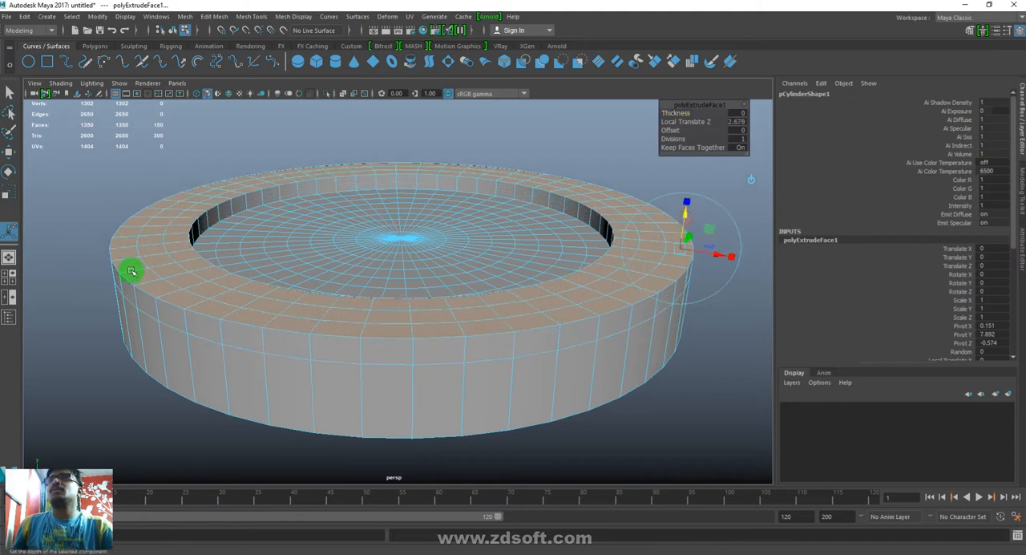
- Extrude the two outermost face rings of the raised rim upward to form a second tier
{"action": "left_click", "coordinate": [187, 284]}
{"action": "double_click", "coordinate": [184, 281]}
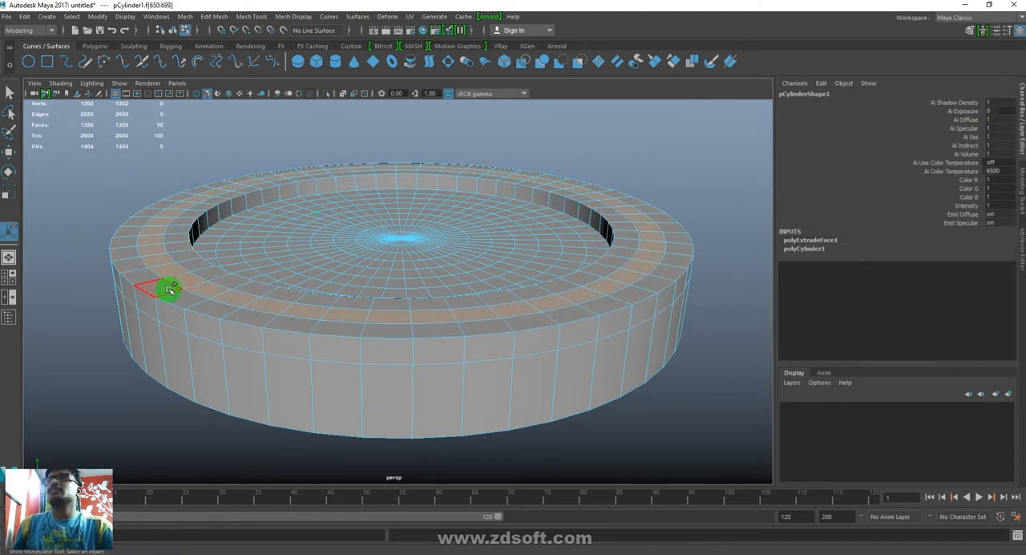
{"action": "key", "text": "ctrl+e"}
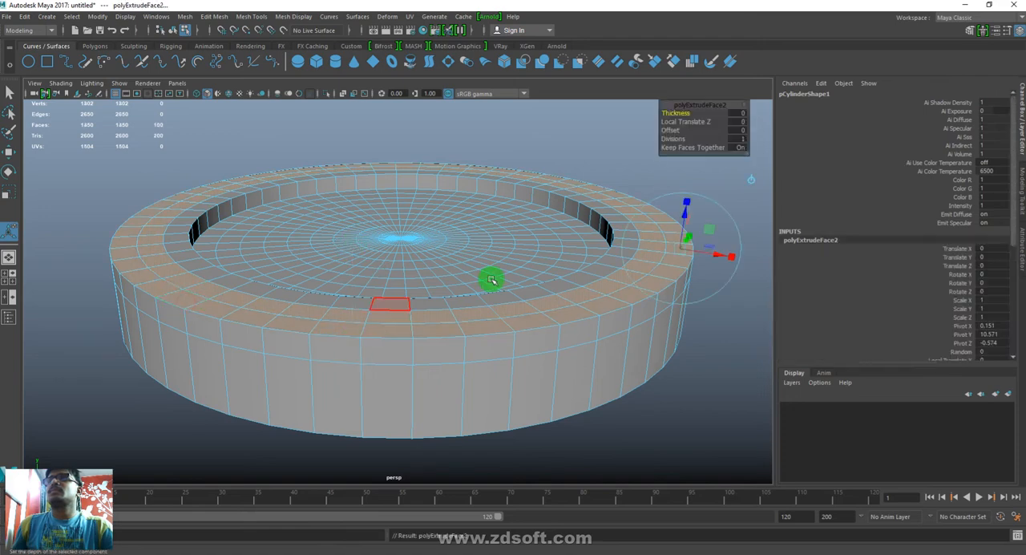
{"action": "left_click_drag", "start_coordinate": [681, 218], "coordinate": [684, 206]}
- Extrude the outermost top face ring upward about 2.4 to form the third tier
{"action": "left_click", "coordinate": [237, 300]}
{"action": "double_click", "coordinate": [290, 308], "text": "shift"}
{"action": "key", "text": "ctrl+e"}
{"action": "left_click_drag", "start_coordinate": [686, 206], "coordinate": [687, 187]}
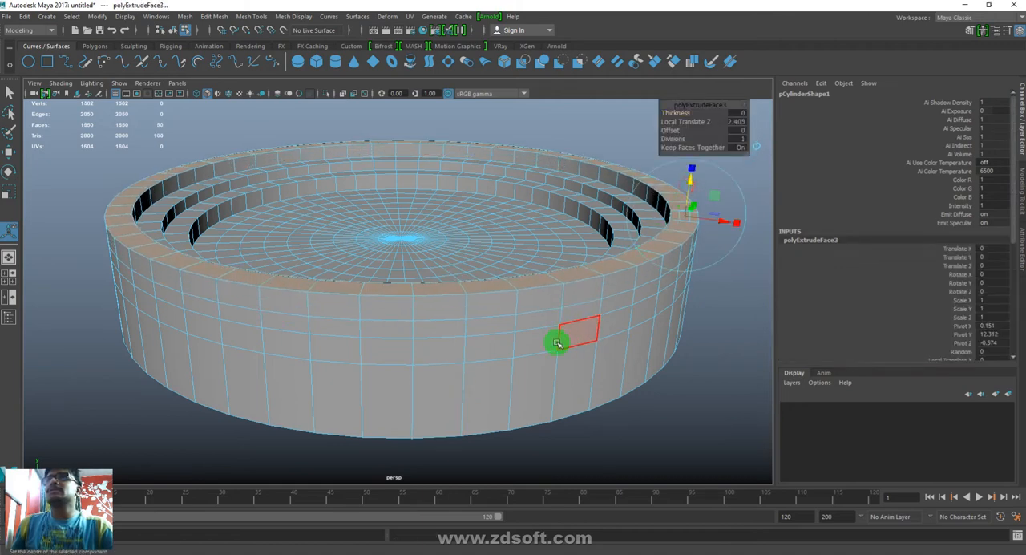
- Delete the faces around the centre vertex of the inner floor, leaving a round hole
{"action": "left_click", "coordinate": [651, 456]}
{"action": "left_click_drag", "start_coordinate": [551, 254], "coordinate": [534, 327], "text": "alt"}
{"action": "right_click_drag", "start_coordinate": [552, 331], "coordinate": [281, 363]}
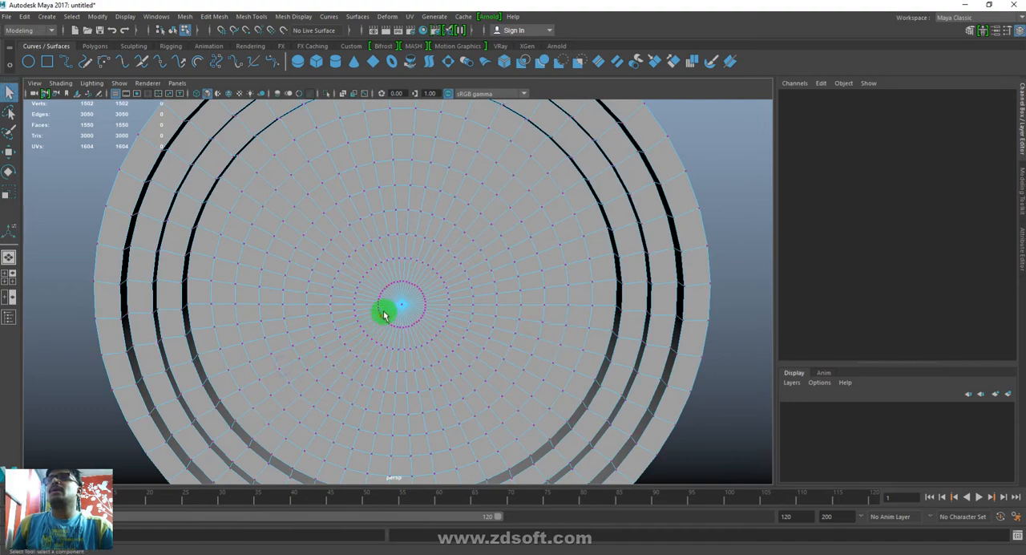
{"action": "left_click", "coordinate": [402, 304]}
{"action": "key", "text": "ctrl+F11"}
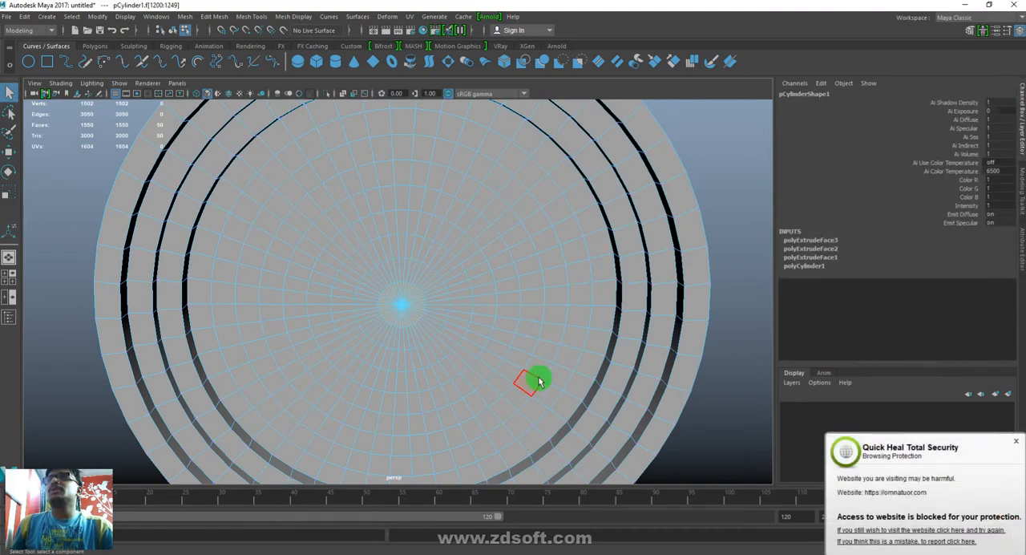
{"action": "key", "text": "Delete"}
- Delete the lowest face ring on the outer side wall and the cylinder's bottom faces
{"action": "left_click_drag", "start_coordinate": [475, 407], "coordinate": [481, 323], "text": "alt"}
{"action": "left_click", "coordinate": [462, 315]}
{"action": "double_click", "coordinate": [401, 309], "text": "shift"}
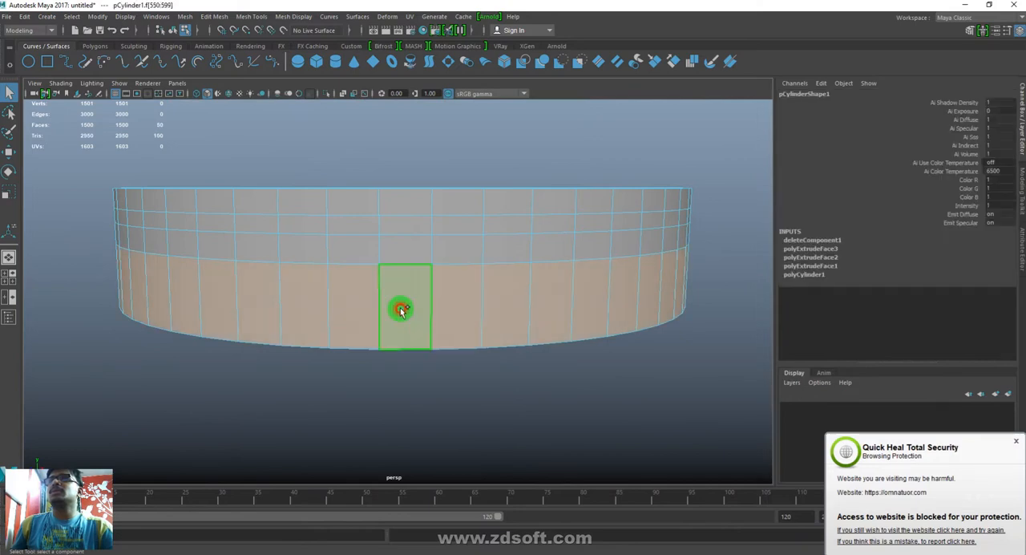
{"action": "key", "text": "Delete"}
{"action": "double_click", "coordinate": [475, 312]}
{"action": "key", "text": "Delete"}
- Delete the remaining flat floor faces inside the innermost tier, keeping only the stepped ring
{"action": "left_click_drag", "start_coordinate": [459, 258], "coordinate": [483, 325], "text": "alt"}
{"action": "left_click", "coordinate": [563, 313]}
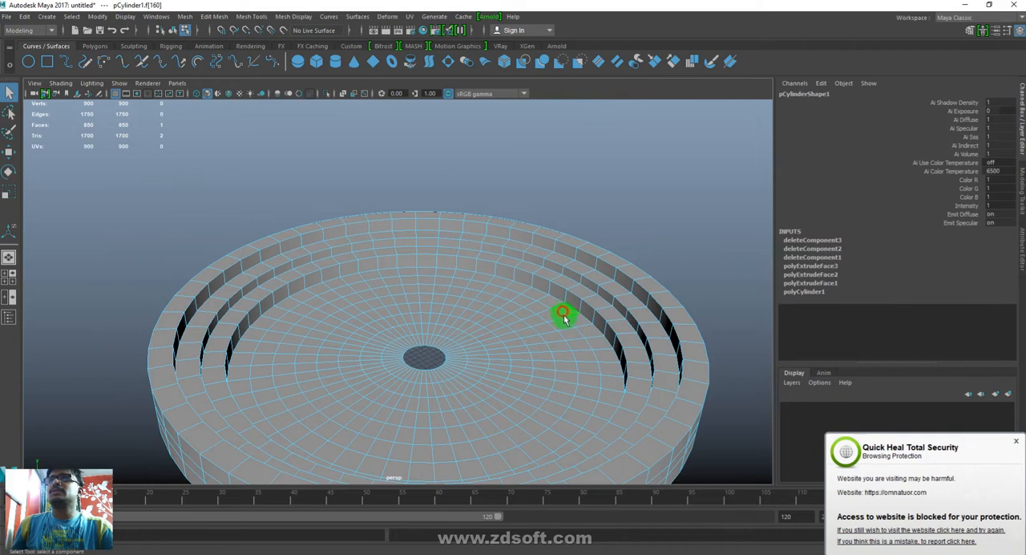
{"action": "double_click", "coordinate": [573, 322]}
{"action": "key", "text": "Delete"}
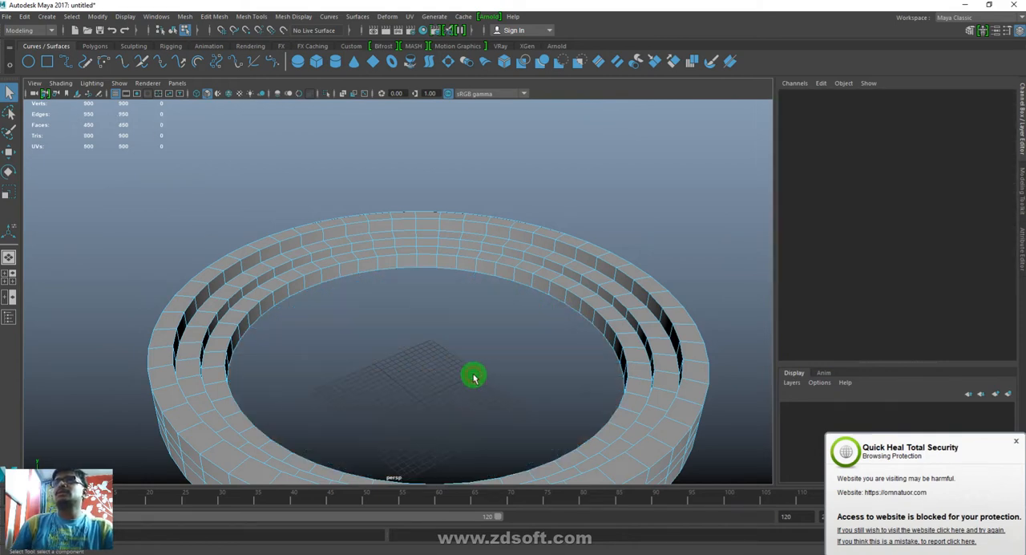
- Delete the faces on one half of the stepped ring, leaving a semicircular arc
{"action": "left_click_drag", "start_coordinate": [419, 186], "coordinate": [424, 278], "text": "alt"}
{"action": "left_click_drag", "start_coordinate": [410, 186], "coordinate": [420, 314]}
{"action": "key", "text": "Delete"}
{"action": "left_click_drag", "start_coordinate": [424, 350], "coordinate": [444, 460], "text": "alt"}
{"action": "key", "text": "Delete"}
{"action": "left_click_drag", "start_coordinate": [502, 346], "coordinate": [565, 390], "text": "alt"}
{"action": "left_click", "coordinate": [565, 390]}
{"action": "key", "text": "Delete"}
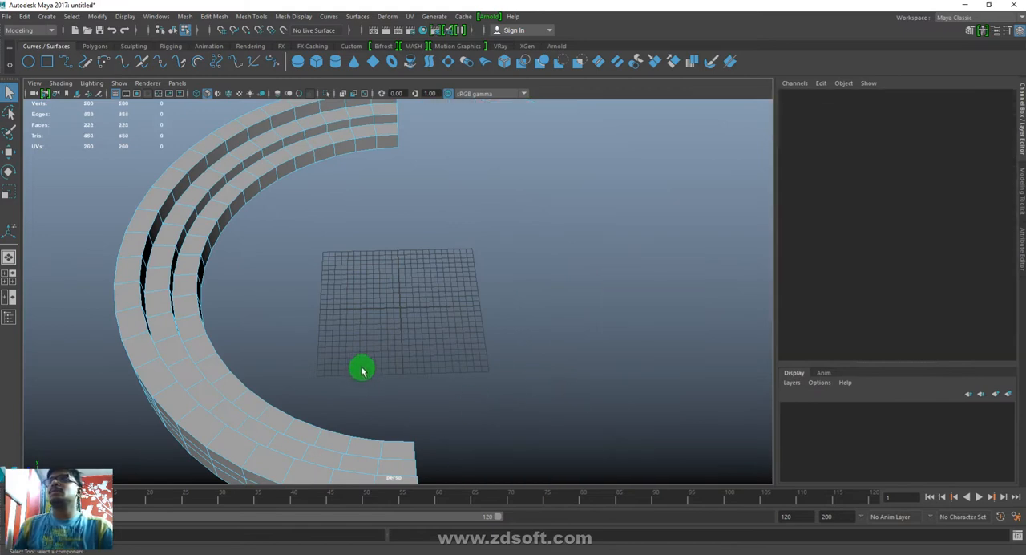
- Delete more faces from the semicircle, leaving roughly a quarter arc of the stepped seating
{"action": "left_click_drag", "start_coordinate": [478, 308], "coordinate": [433, 350], "text": "alt"}
{"action": "left_click_drag", "start_coordinate": [542, 297], "coordinate": [292, 459]}
{"action": "key", "text": "Delete"}
{"action": "left_click_drag", "start_coordinate": [257, 263], "coordinate": [73, 307]}
{"action": "key", "text": "Delete"}
{"action": "right_click_drag", "start_coordinate": [648, 380], "coordinate": [390, 317], "text": "alt"}
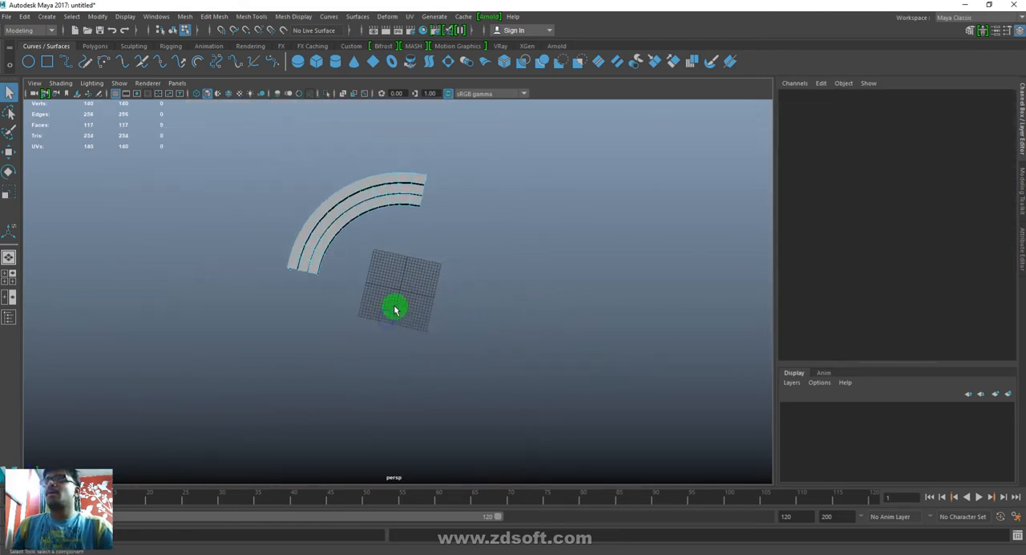
- Examine the remaining arc's stepped cross-section from several angles and select it as a whole object
{"action": "middle_click_drag", "start_coordinate": [393, 307], "coordinate": [496, 369], "text": "alt"}
{"action": "right_click_drag", "start_coordinate": [335, 286], "coordinate": [783, 484], "text": "alt"}
{"action": "left_click_drag", "start_coordinate": [652, 447], "coordinate": [632, 366], "text": "alt"}
{"action": "middle_click_drag", "start_coordinate": [646, 268], "coordinate": [553, 390], "text": "alt"}
{"action": "right_click_drag", "start_coordinate": [641, 390], "coordinate": [536, 370], "text": "alt"}
{"action": "key", "text": "w"}
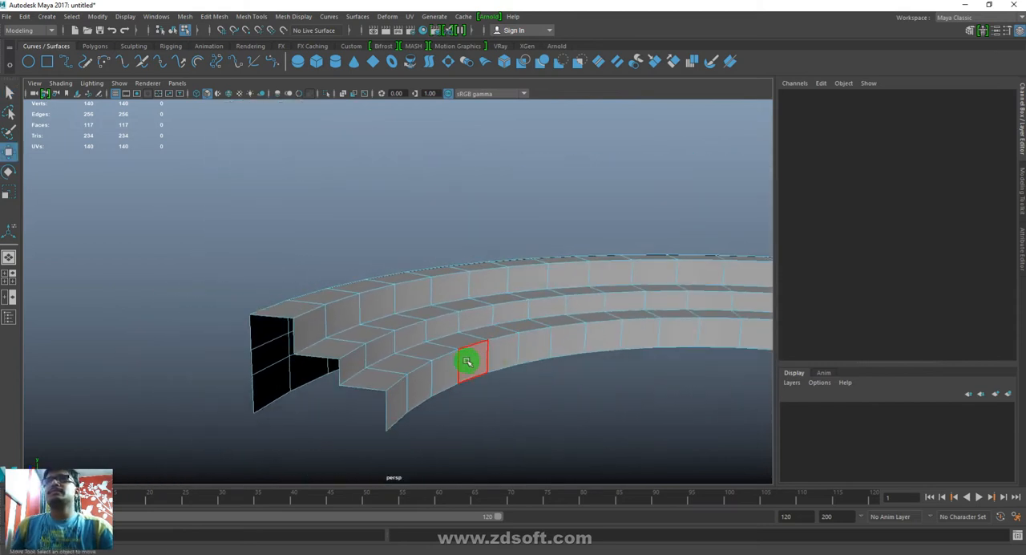
{"action": "right_click_drag", "start_coordinate": [470, 359], "coordinate": [769, 165]}
{"action": "right_click_drag", "start_coordinate": [530, 458], "coordinate": [552, 370], "text": "alt"}
{"action": "middle_click_drag", "start_coordinate": [554, 369], "coordinate": [482, 427], "text": "alt"}
{"action": "left_click_drag", "start_coordinate": [433, 400], "coordinate": [474, 394], "text": "alt"}
{"action": "right_click_drag", "start_coordinate": [475, 393], "coordinate": [563, 450], "text": "alt"}
{"action": "middle_click_drag", "start_coordinate": [562, 450], "coordinate": [486, 361], "text": "alt"}
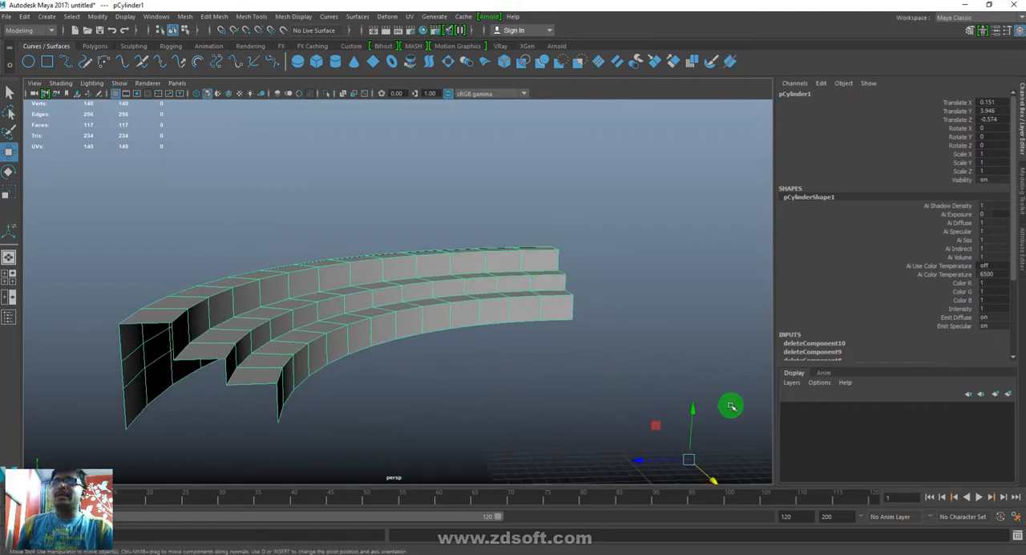
- Duplicate the quarter arc in place and raise the copy slightly to Translate Y 4.41
{"action": "left_click_drag", "start_coordinate": [690, 415], "coordinate": [694, 381]}
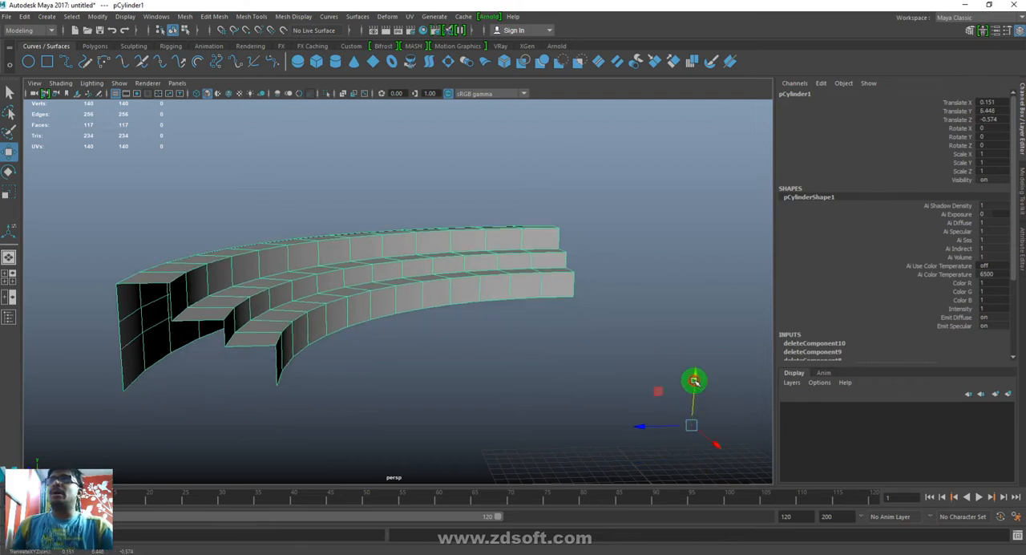
{"action": "key", "text": "ctrl+z"}
{"action": "key", "text": "ctrl+d"}
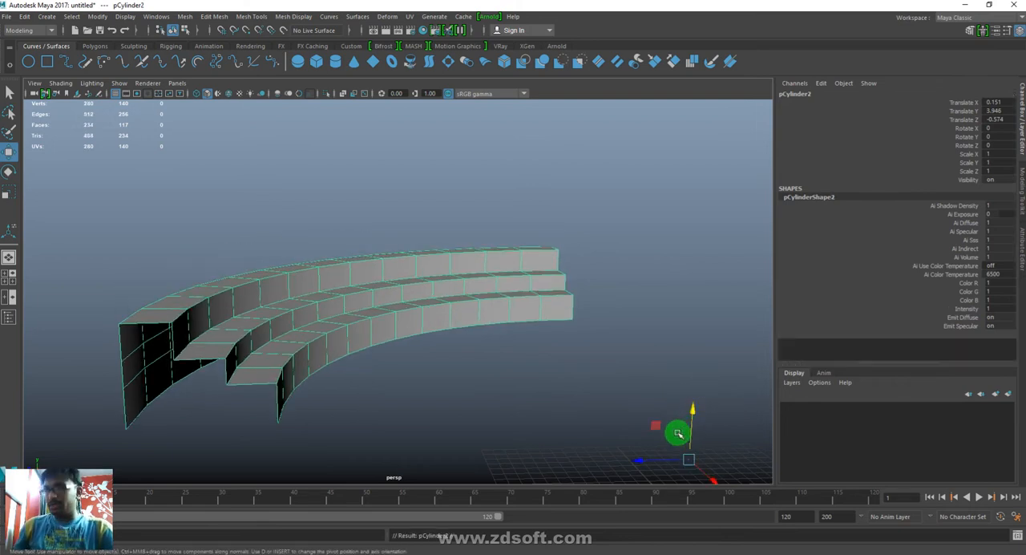
{"action": "left_click_drag", "start_coordinate": [692, 415], "coordinate": [690, 406]}
- Delete the innermost vertical riser faces of the raised copy
{"action": "right_click_drag", "start_coordinate": [333, 341], "coordinate": [366, 403], "text": "alt"}
{"action": "right_click_drag", "start_coordinate": [257, 392], "coordinate": [246, 416]}
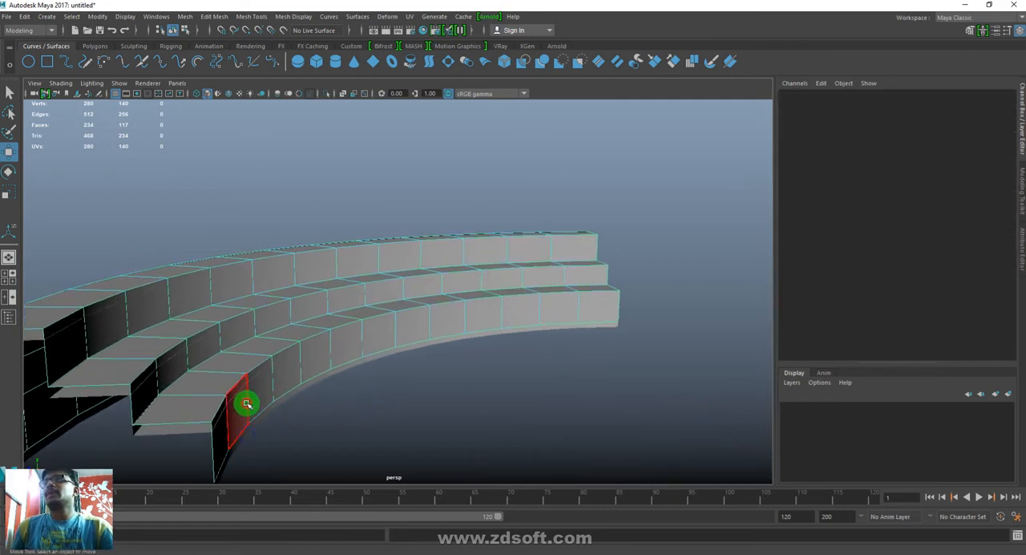
{"action": "left_click", "coordinate": [247, 403]}
{"action": "double_click", "coordinate": [217, 451], "text": "shift"}
{"action": "key", "text": "Delete"}
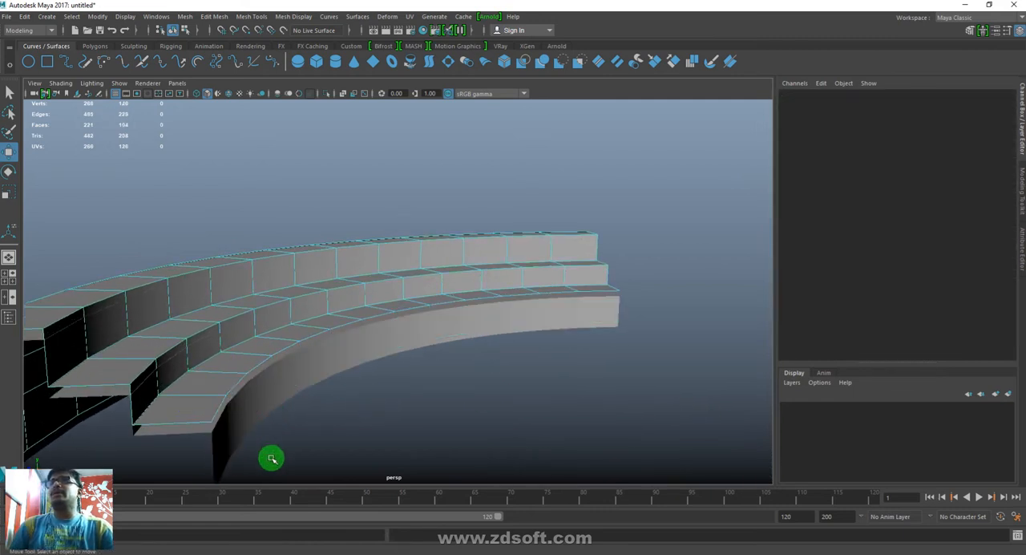
- Delete the copy's uppermost tread face strip and all of its outer side wall faces
{"action": "left_click_drag", "start_coordinate": [219, 385], "coordinate": [377, 414], "text": "alt"}
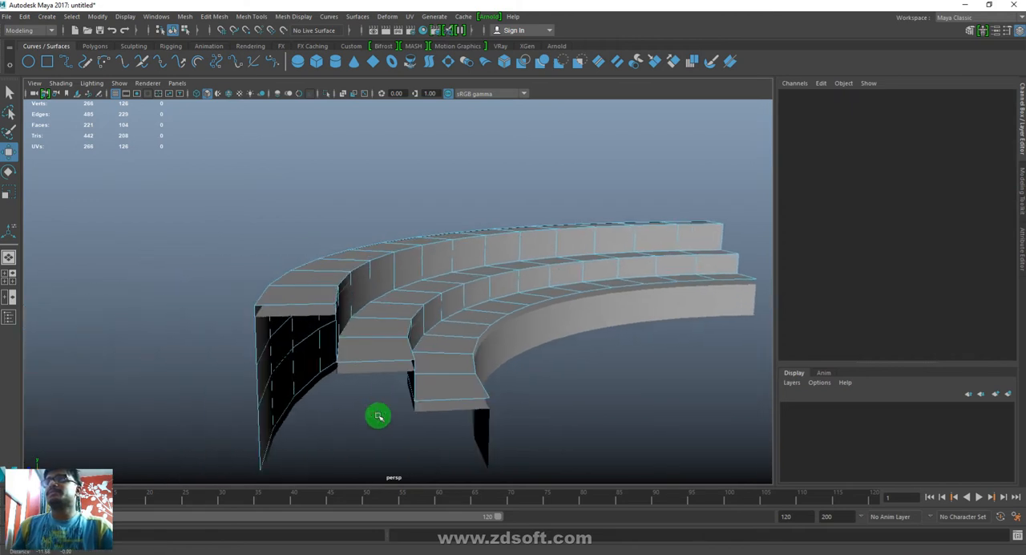
{"action": "left_click_drag", "start_coordinate": [510, 405], "coordinate": [662, 361], "text": "alt"}
{"action": "scroll", "coordinate": [649, 364], "scroll_direction": "up", "scroll_amount": 3}
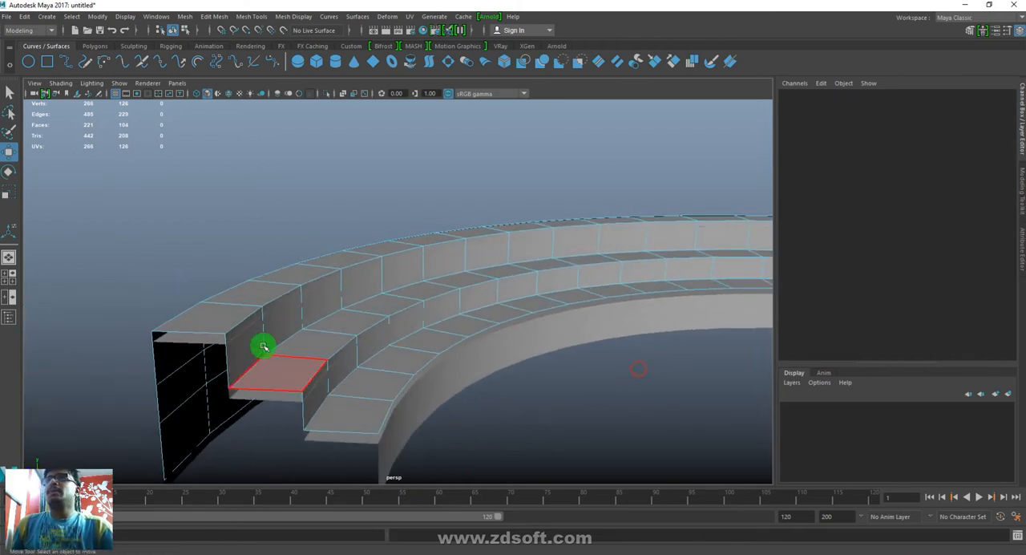
{"action": "left_click", "coordinate": [181, 328]}
{"action": "double_click", "coordinate": [267, 286], "text": "shift"}
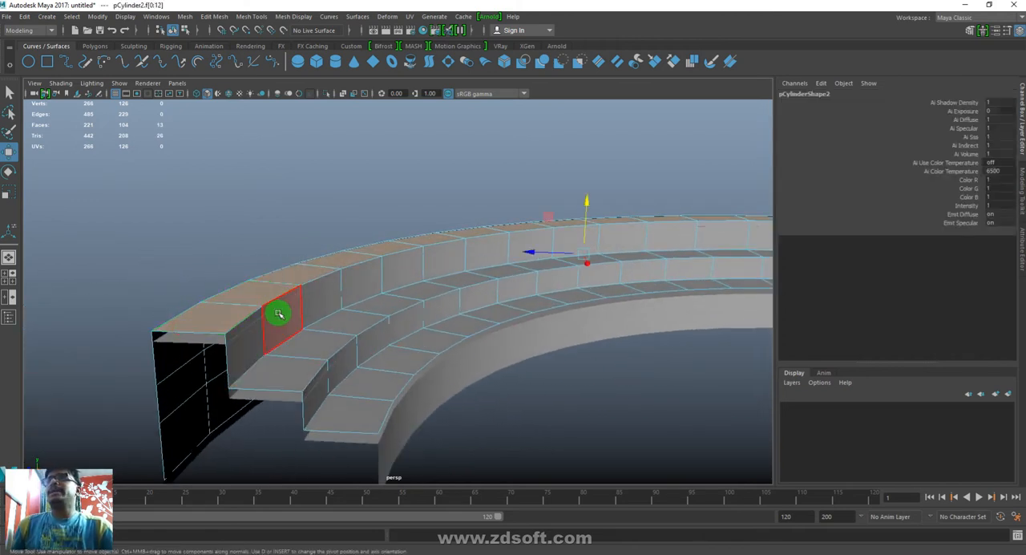
{"action": "key", "text": "Delete"}
{"action": "double_click", "coordinate": [186, 355]}
{"action": "key", "text": "Delete"}
{"action": "left_click_drag", "start_coordinate": [447, 396], "coordinate": [416, 395], "text": "alt"}
- Insert an edge loop along the middle of the copy's middle tread and another along its lowest tread
{"action": "key", "text": "F10"}
{"action": "left_click", "coordinate": [249, 377]}
{"action": "right_click_drag", "start_coordinate": [344, 323], "coordinate": [206, 374], "text": "shift"}
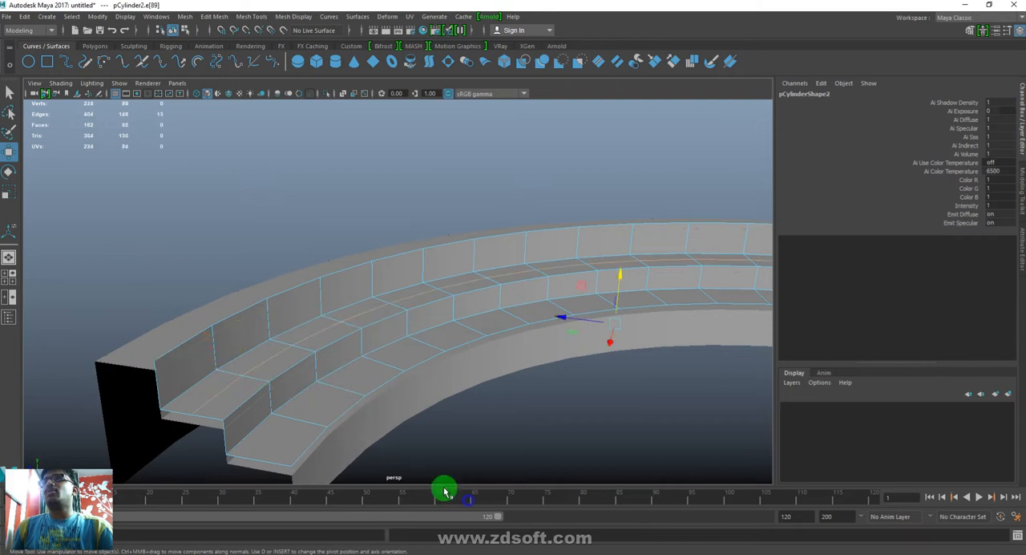
{"action": "left_click", "coordinate": [310, 419]}
{"action": "right_click_drag", "start_coordinate": [398, 337], "coordinate": [605, 529], "text": "shift"}
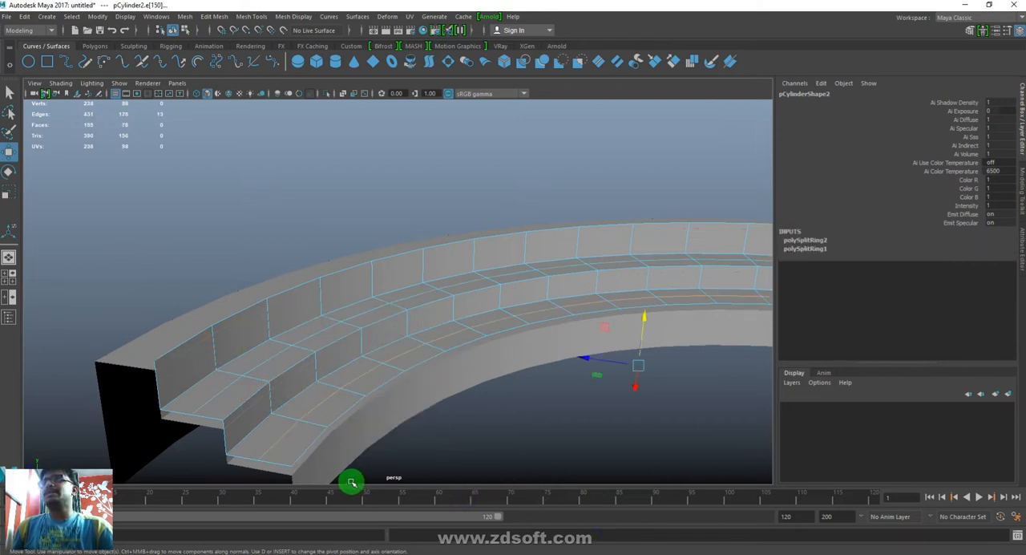
- Delete the edge loop at the foot of the copy's middle riser, turning the riser into a slope
{"action": "left_click", "coordinate": [283, 398]}
{"action": "double_click", "coordinate": [283, 399]}
{"action": "right_click_drag", "start_coordinate": [422, 276], "coordinate": [167, 514], "text": "shift"}
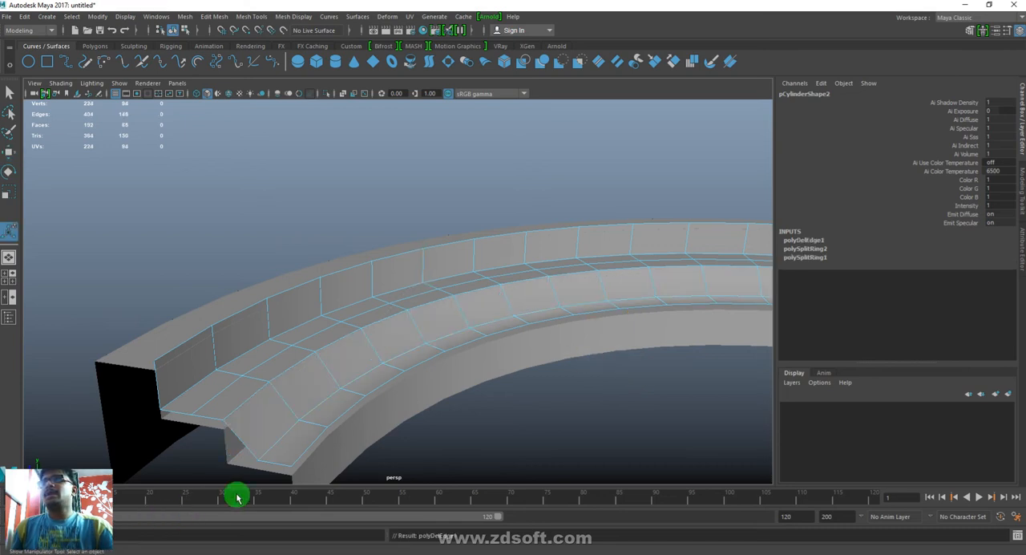
- Delete the faces along the copy's open border, including the upper riser, the innermost tread strip and both ends
{"action": "double_click", "coordinate": [317, 442]}
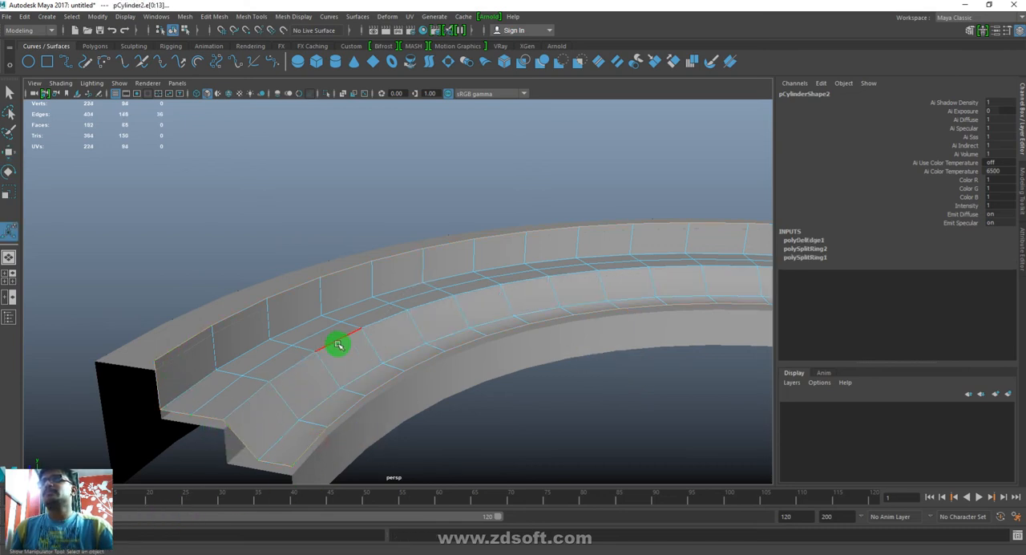
{"action": "key", "text": "ctrl+F11"}
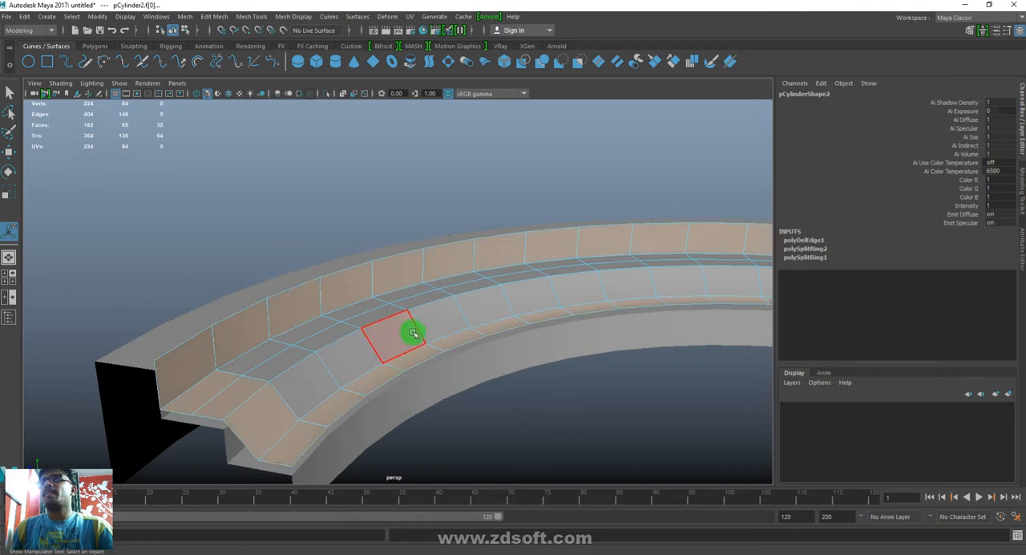
{"action": "key", "text": "Delete"}
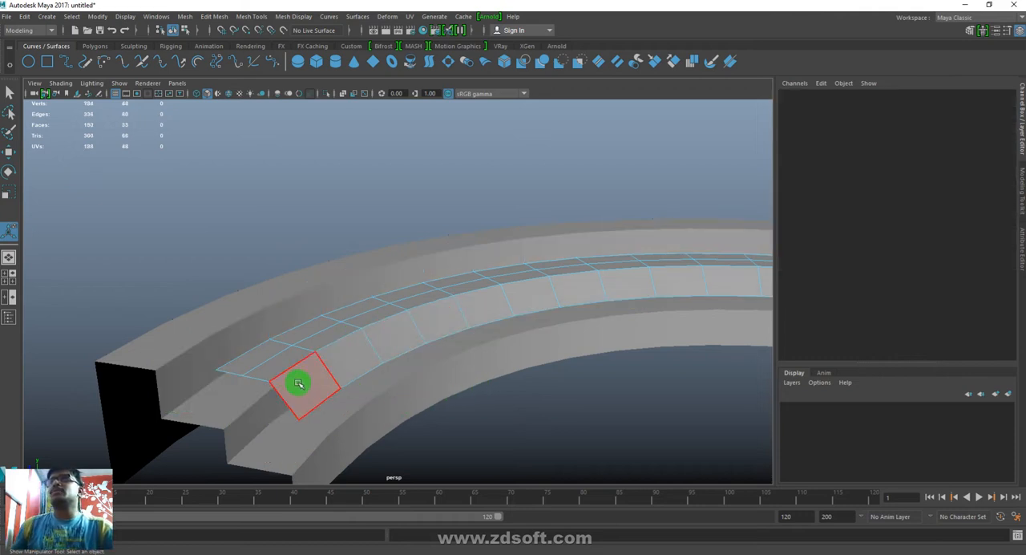
- Delete the edge loop where the copy's middle tread meets the slope
{"action": "key", "text": "q"}
{"action": "key", "text": "F10"}
{"action": "left_click", "coordinate": [291, 372]}
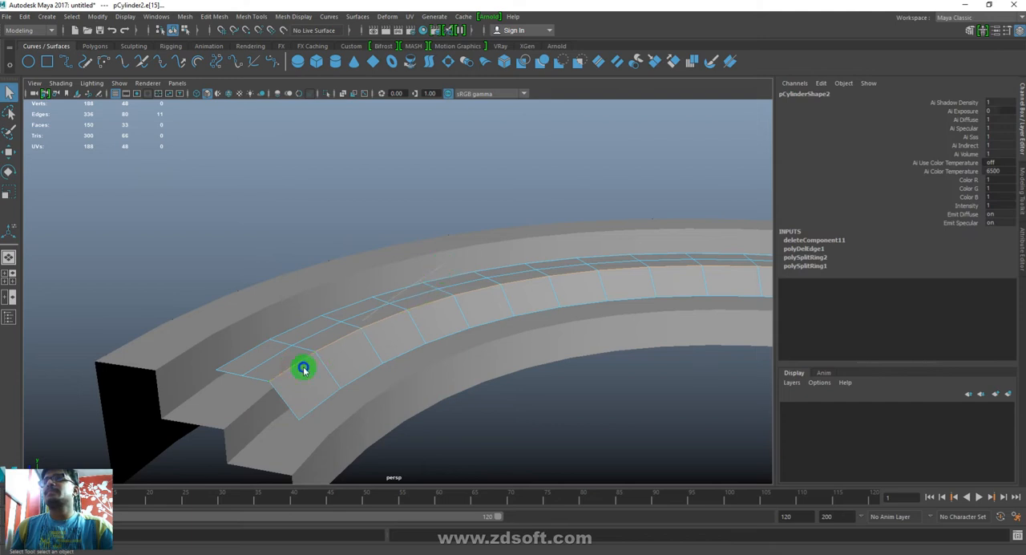
{"action": "key", "text": "Delete"}
- Delete the narrow outer face strip of the copy, keeping only one sloping strip
{"action": "double_click", "coordinate": [258, 347]}
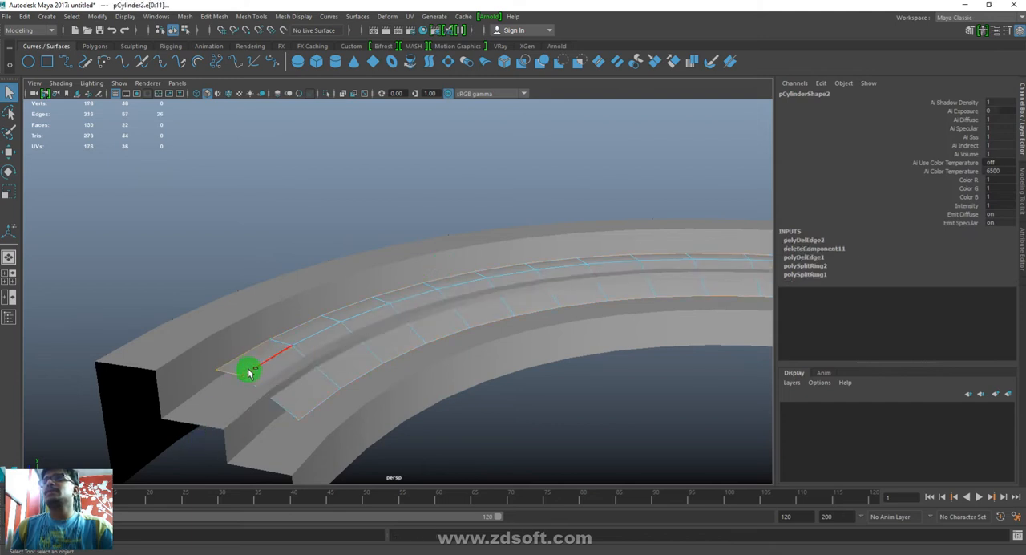
{"action": "key", "text": "F11"}
{"action": "double_click", "coordinate": [297, 328]}
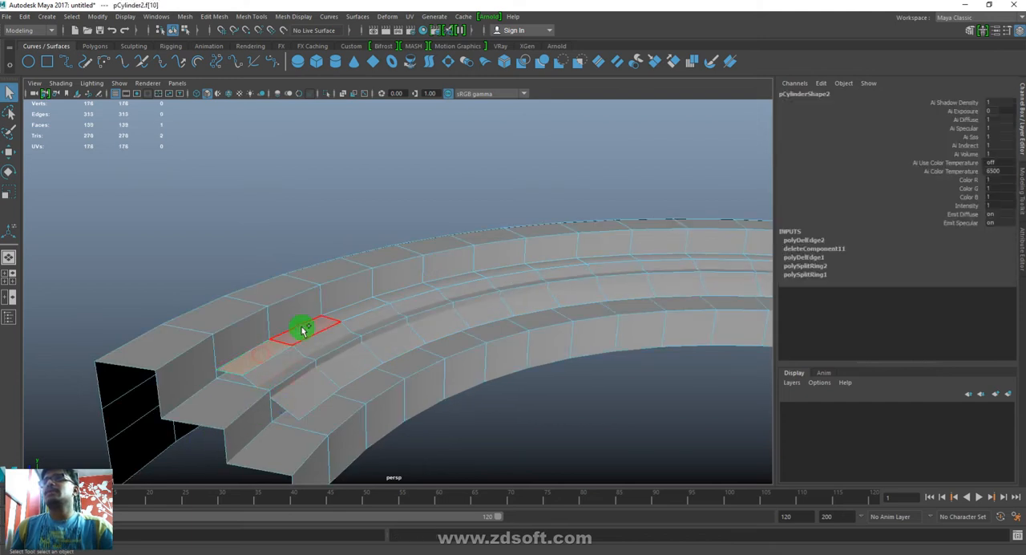
{"action": "key", "text": "Delete"}
- Return to object selection and center the pivot of the sloping strip
{"action": "right_click_drag", "start_coordinate": [459, 312], "coordinate": [500, 310]}
{"action": "left_click", "coordinate": [529, 432]}
{"action": "left_click_drag", "start_coordinate": [485, 371], "coordinate": [550, 382], "text": "alt"}
{"action": "key", "text": "F8"}
{"action": "key", "text": "w"}
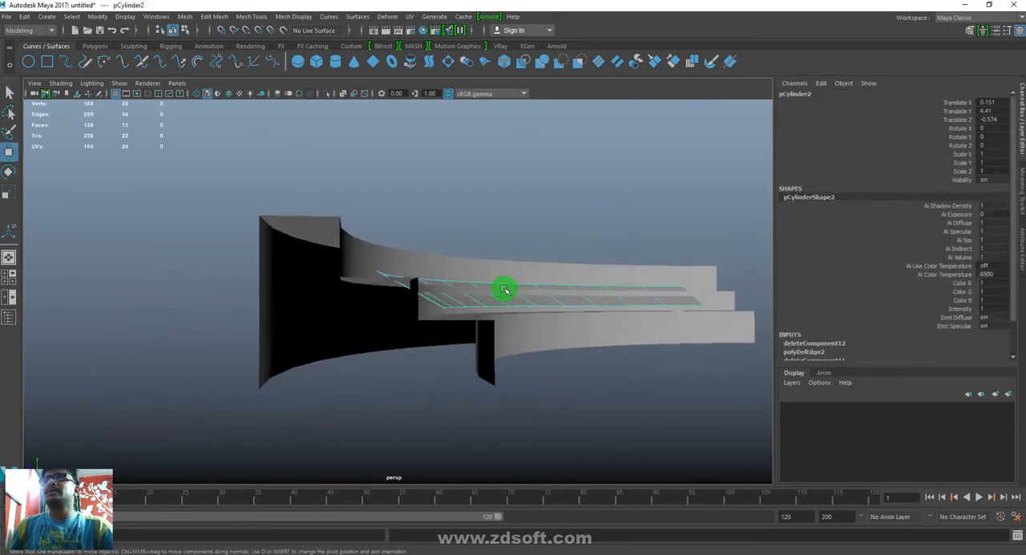
{"action": "left_click_drag", "start_coordinate": [555, 368], "coordinate": [475, 383], "text": "alt"}
{"action": "left_click", "coordinate": [102, 18]}
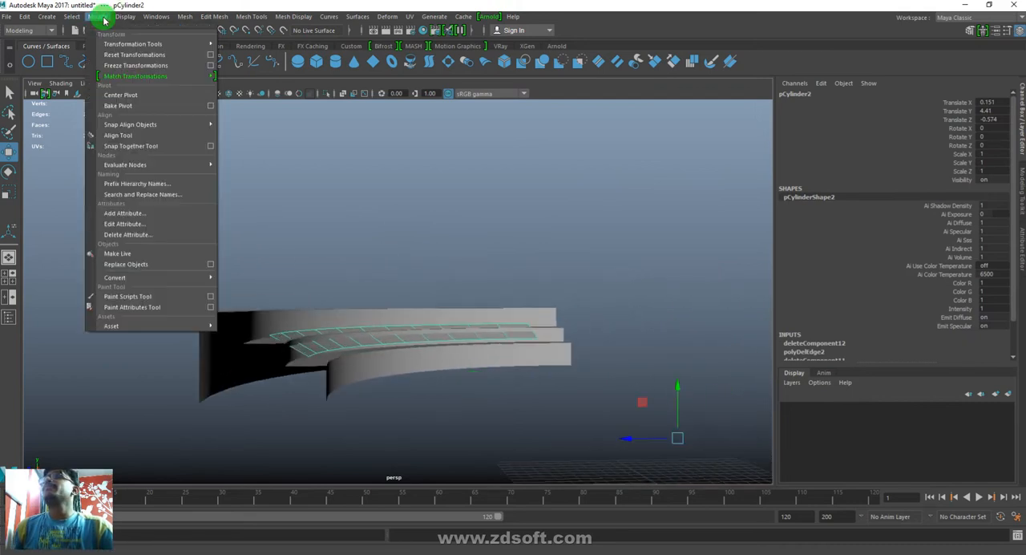
{"action": "left_click", "coordinate": [118, 97]}
- Lower the sloping strip onto the stadium steps, to Translate Y 4.001
{"action": "left_click_drag", "start_coordinate": [428, 284], "coordinate": [431, 289]}
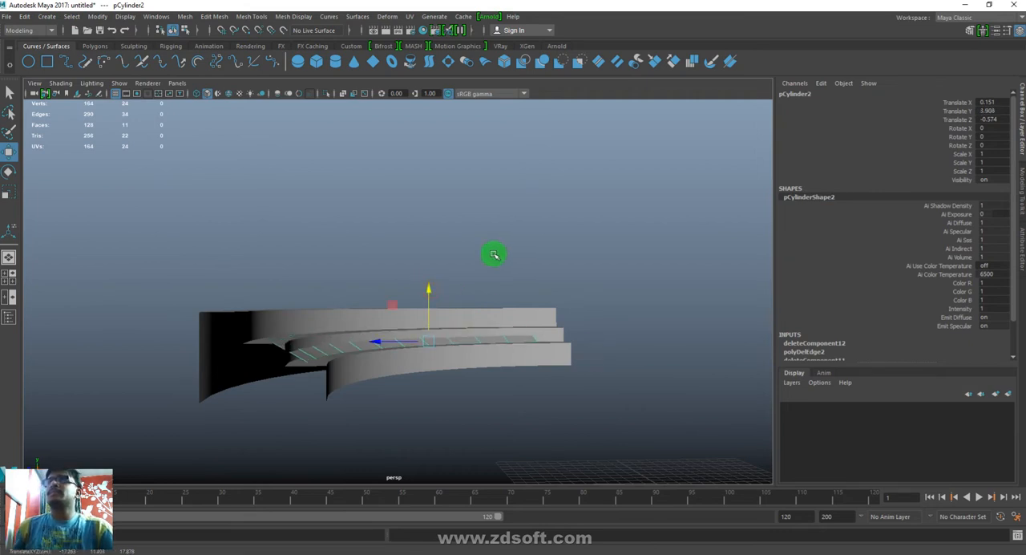
{"action": "left_click_drag", "start_coordinate": [495, 253], "coordinate": [478, 284], "text": "alt"}
{"action": "right_click_drag", "start_coordinate": [478, 284], "coordinate": [478, 406], "text": "alt"}
{"action": "left_click_drag", "start_coordinate": [477, 406], "coordinate": [429, 351], "text": "alt"}
{"action": "left_click_drag", "start_coordinate": [569, 275], "coordinate": [572, 273]}
{"action": "left_click", "coordinate": [597, 407]}
{"action": "left_click_drag", "start_coordinate": [677, 305], "coordinate": [662, 322], "text": "alt"}
{"action": "left_click", "coordinate": [394, 348]}
{"action": "right_click_drag", "start_coordinate": [612, 409], "coordinate": [324, 360], "text": "alt"}
{"action": "left_click_drag", "start_coordinate": [586, 261], "coordinate": [568, 285], "text": "alt"}
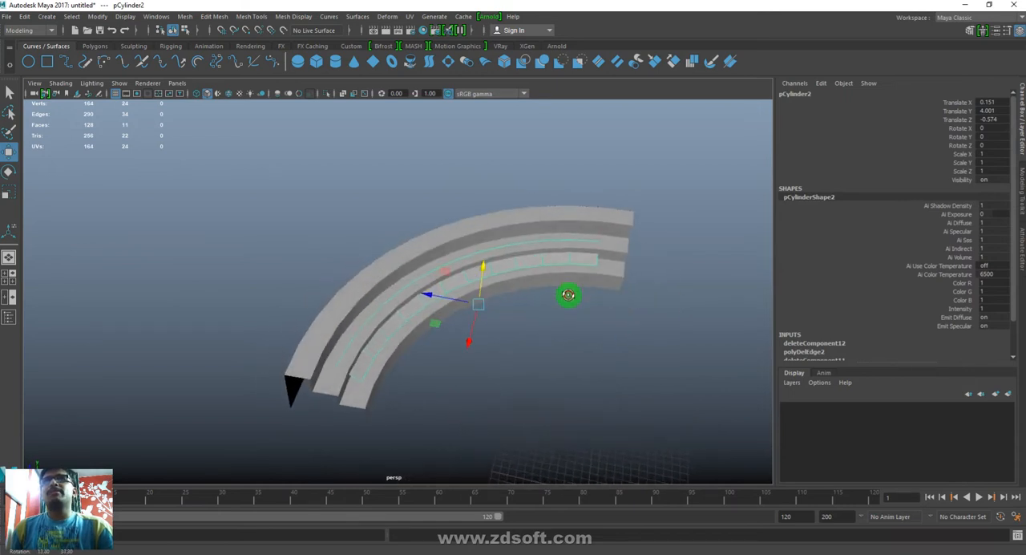
- Create the display layer layer1 and add the stepped stadium arc to it
{"action": "right_click_drag", "start_coordinate": [536, 332], "coordinate": [537, 382], "text": "alt"}
{"action": "mouse_move", "coordinate": [538, 382]}
{"action": "left_mouse_down", "text": "alt"}
{"action": "mouse_move", "coordinate": [550, 368]}
{"action": "mouse_move", "coordinate": [545, 382]}
{"action": "left_mouse_up", "text": "alt"}
{"action": "left_click", "coordinate": [616, 304]}
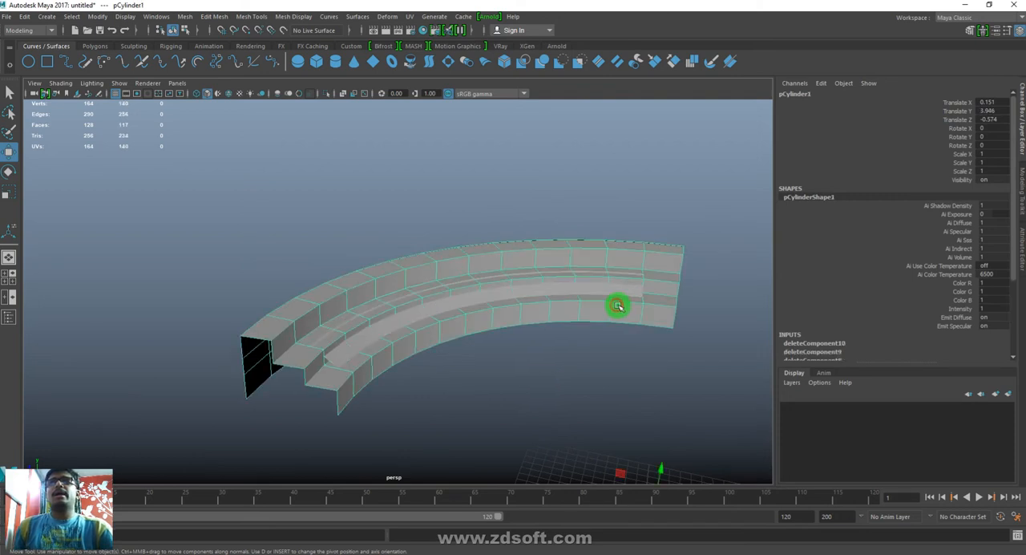
{"action": "left_click", "coordinate": [791, 382]}
{"action": "left_click", "coordinate": [811, 396]}
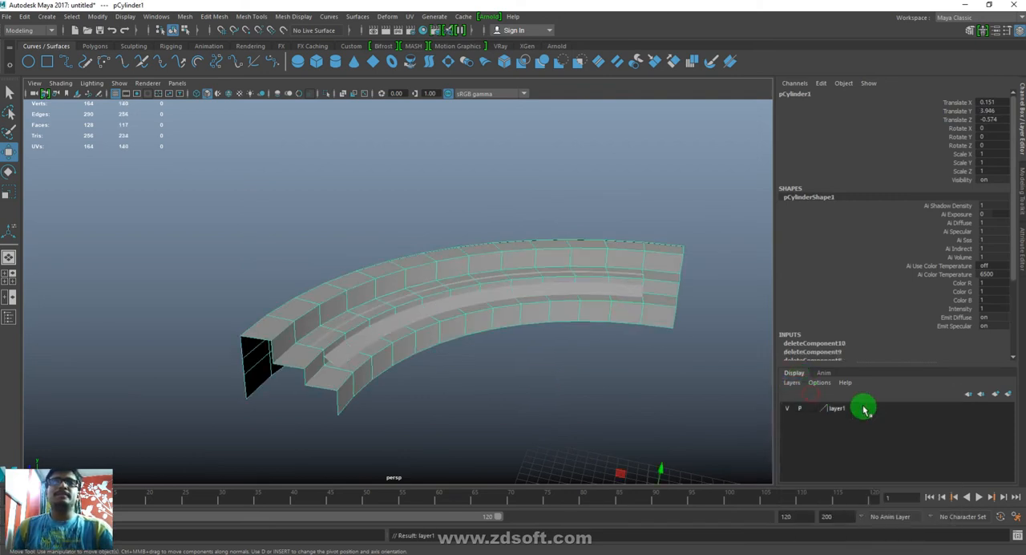
{"action": "right_click", "coordinate": [831, 407]}
{"action": "left_click", "coordinate": [870, 429]}
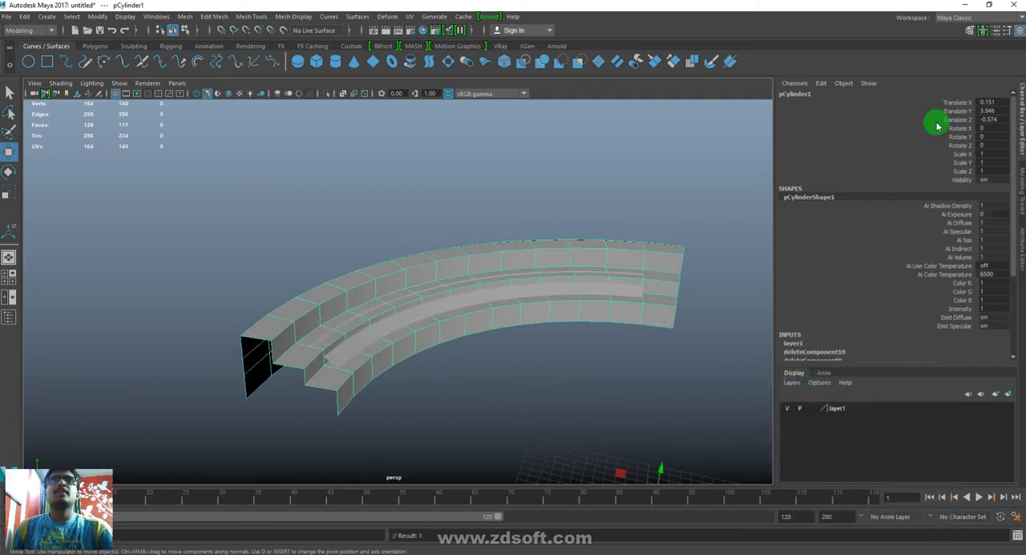
- Rename the stepped arc as Stadium and the sloping strip as Simulation
{"action": "double_click", "coordinate": [795, 93]}
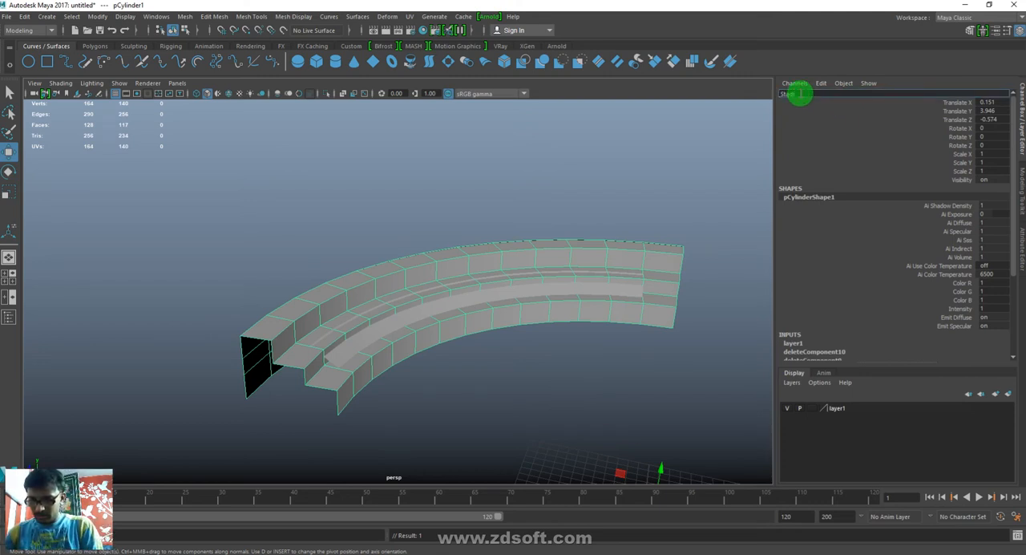
{"action": "type", "text": "Stadium"}
{"action": "key", "text": "Return"}
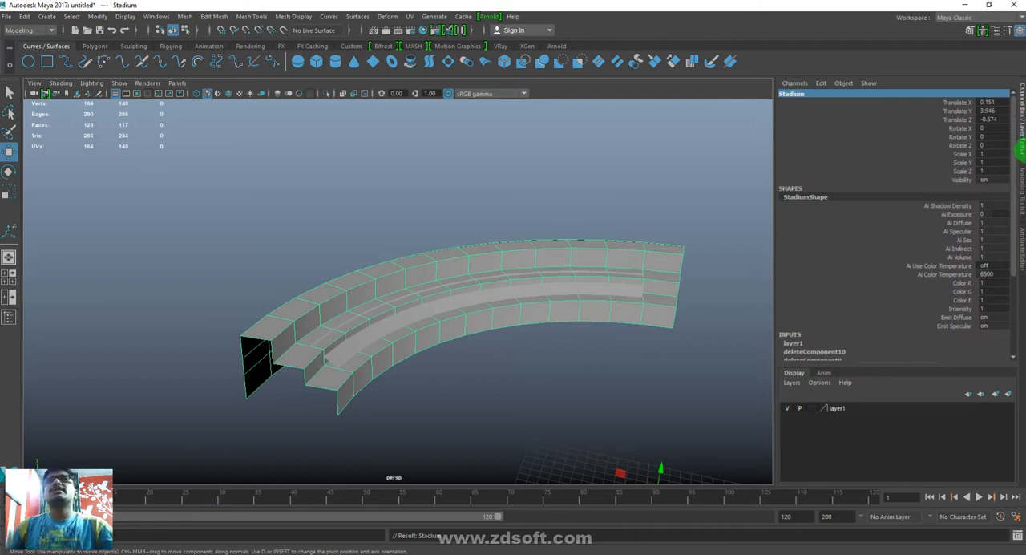
{"action": "left_click", "coordinate": [361, 339]}
{"action": "double_click", "coordinate": [784, 93]}
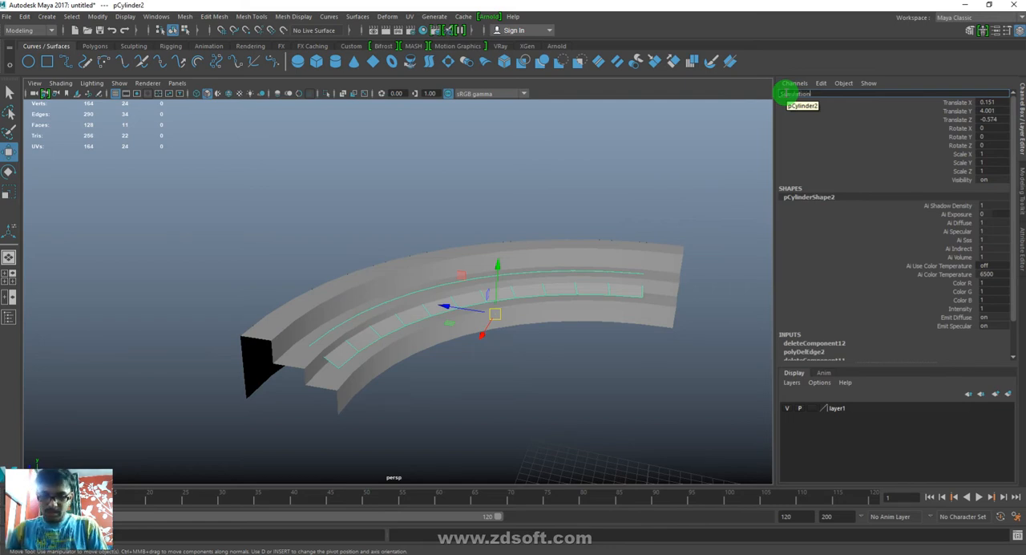
{"action": "key", "text": "Return"}
- Nudge the Simulation strip's inner edge loop slightly upward and reselect the whole strip
{"action": "scroll", "coordinate": [485, 430], "scroll_direction": "up", "scroll_amount": 3}
{"action": "left_click_drag", "start_coordinate": [486, 431], "coordinate": [307, 429], "text": "alt"}
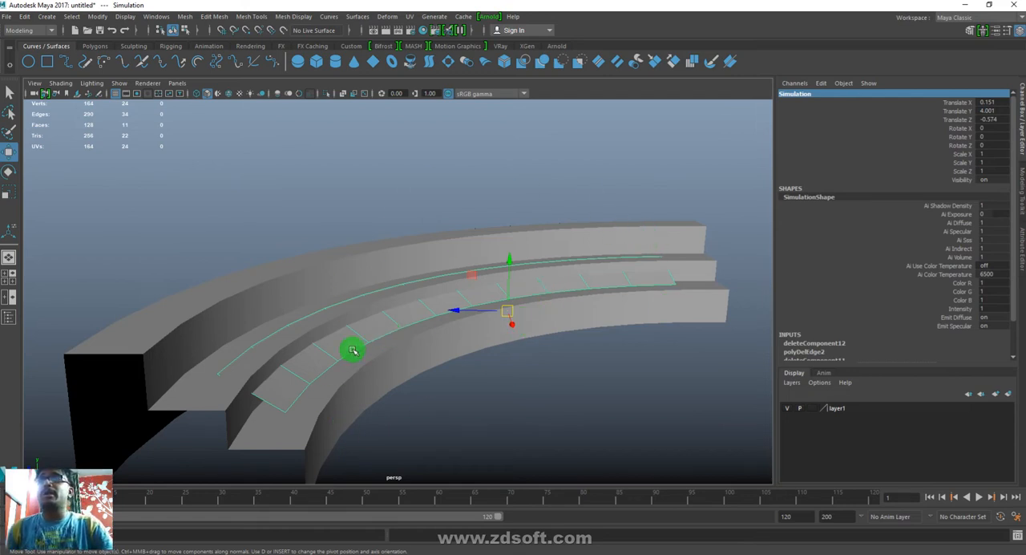
{"action": "left_click", "coordinate": [301, 400]}
{"action": "double_click", "coordinate": [666, 289], "text": "shift"}
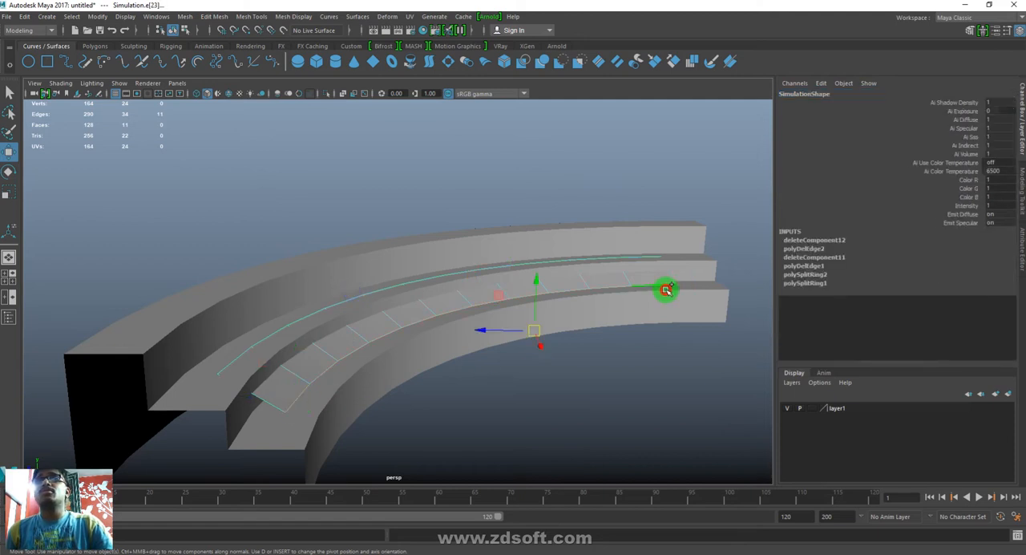
{"action": "middle_click_drag", "start_coordinate": [537, 281], "coordinate": [537, 280]}
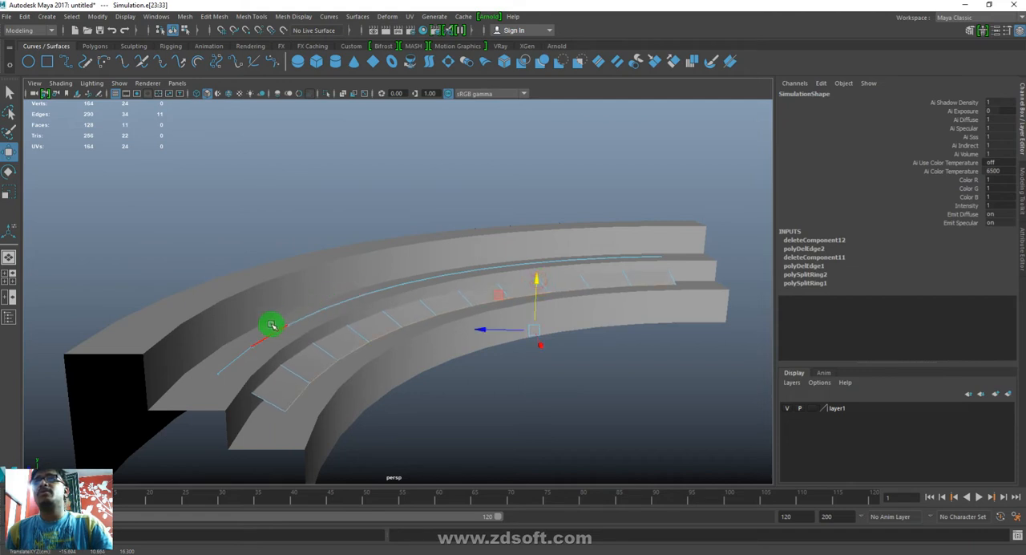
{"action": "left_click", "coordinate": [229, 360]}
{"action": "left_click", "coordinate": [627, 261], "text": "shift"}
{"action": "double_click", "coordinate": [621, 276]}
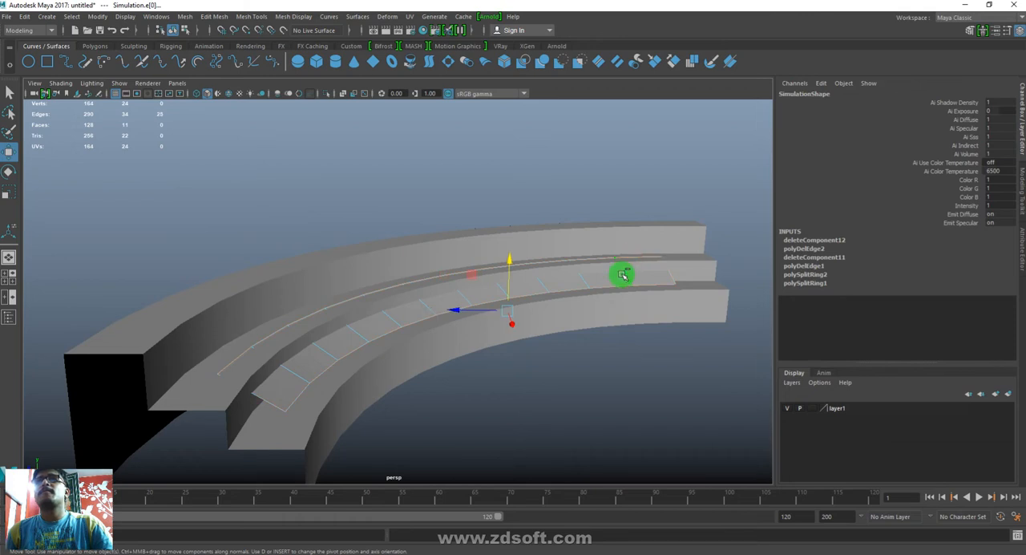
{"action": "double_click", "coordinate": [247, 360]}
{"action": "mouse_move", "coordinate": [470, 306]}
{"action": "left_mouse_down", "text": "alt"}
{"action": "mouse_move", "coordinate": [458, 332]}
{"action": "mouse_move", "coordinate": [462, 309]}
{"action": "left_mouse_up", "text": "alt"}
{"action": "left_click", "coordinate": [478, 231]}
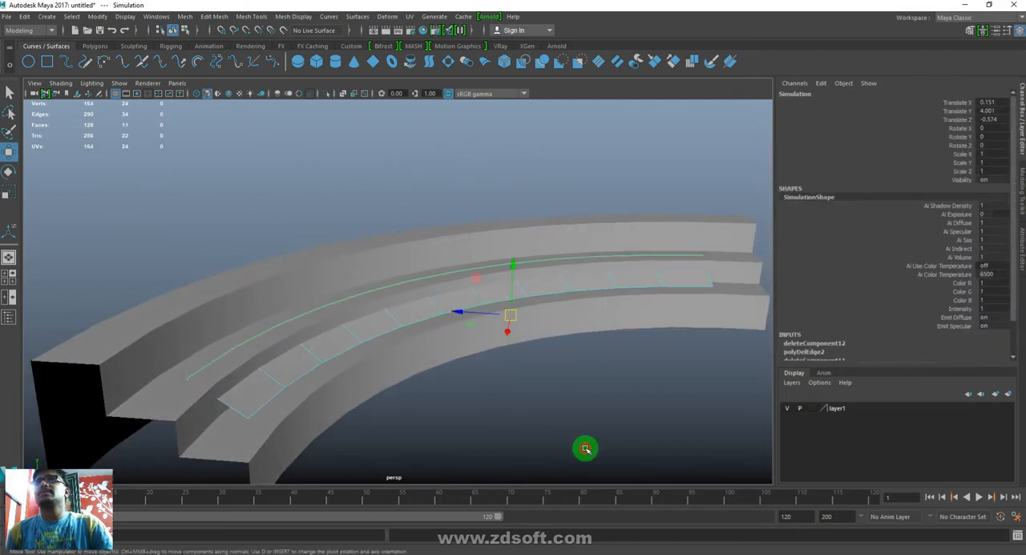
- Deselect the strip and show the wireframe over the shaded surfaces in the perspective view
{"action": "left_click", "coordinate": [582, 447]}
{"action": "left_click_drag", "start_coordinate": [647, 428], "coordinate": [430, 366], "text": "alt"}
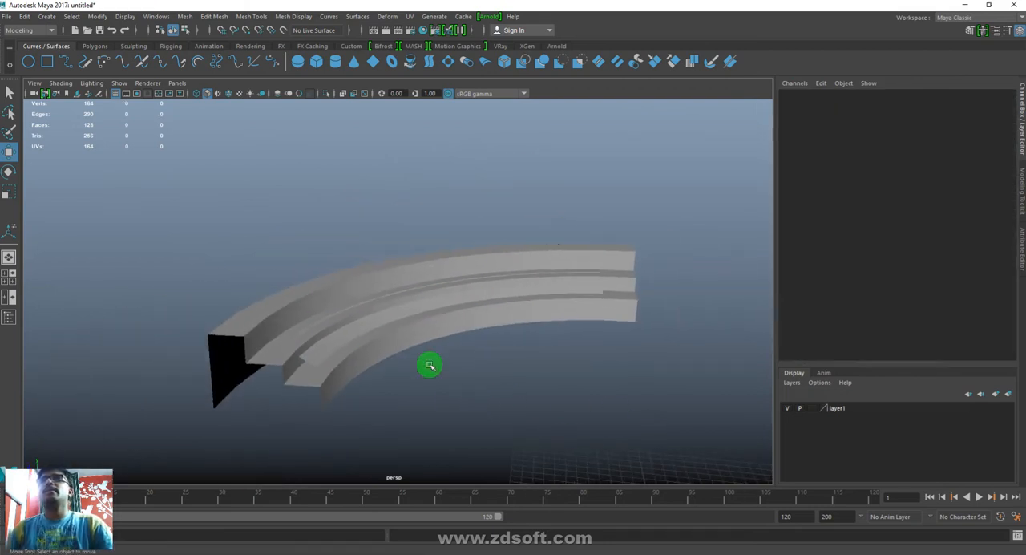
{"action": "left_click", "coordinate": [61, 83]}
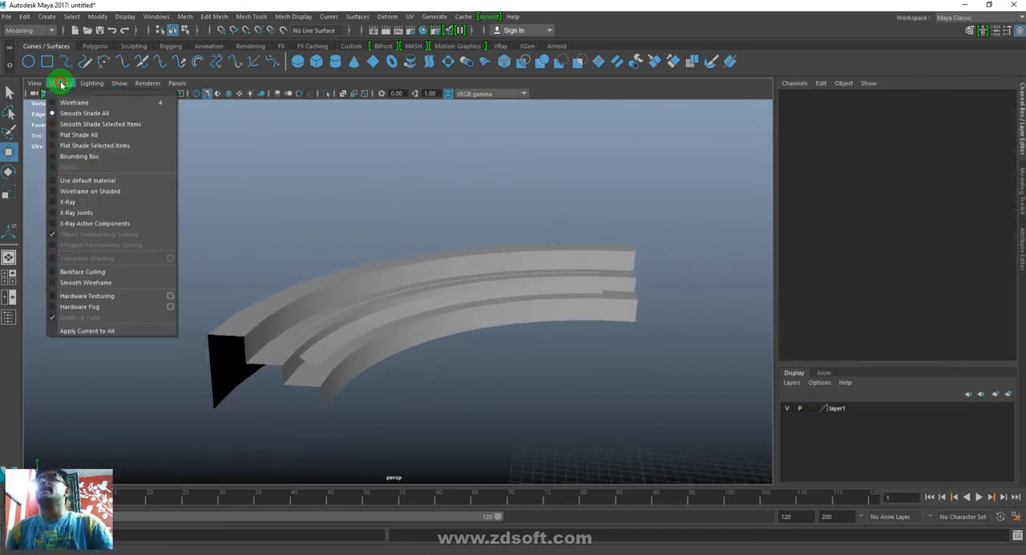
{"action": "left_click", "coordinate": [78, 194]}
{"action": "mouse_move", "coordinate": [511, 217]}
{"action": "left_mouse_down", "text": "alt"}
{"action": "mouse_move", "coordinate": [454, 357]}
{"action": "mouse_move", "coordinate": [435, 442]}
{"action": "mouse_move", "coordinate": [447, 326]}
{"action": "mouse_move", "coordinate": [495, 331]}
{"action": "mouse_move", "coordinate": [478, 345]}
{"action": "left_mouse_up", "text": "alt"}
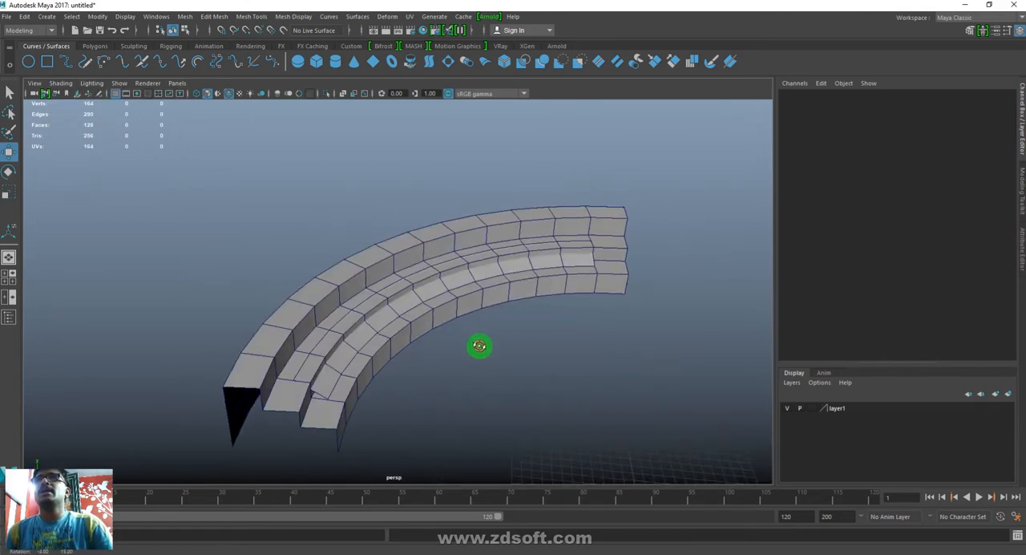
- Add a legacy particle emitter to the Simulation strip with Emit from Object from the FX menu set
{"action": "double_click", "coordinate": [406, 311]}
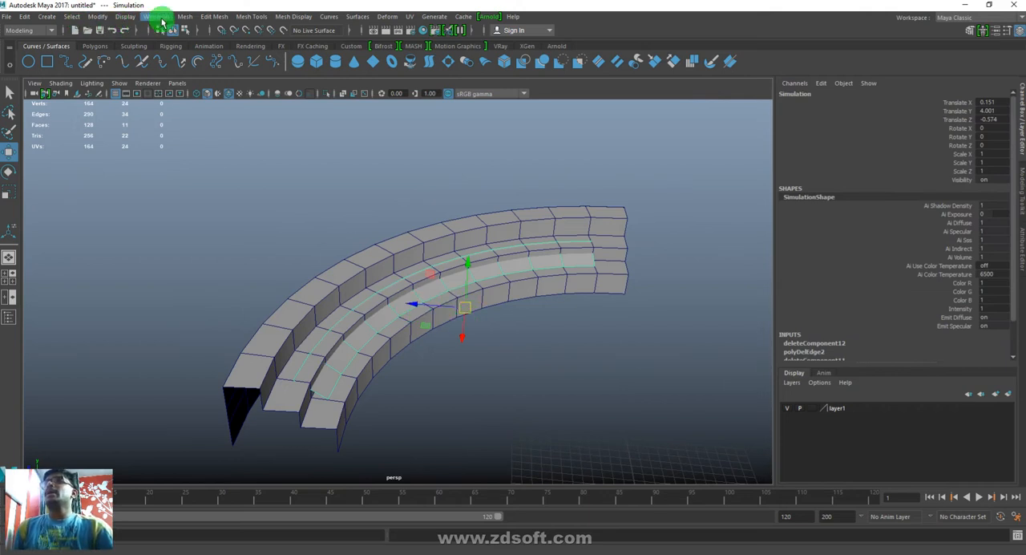
{"action": "left_click", "coordinate": [31, 30]}
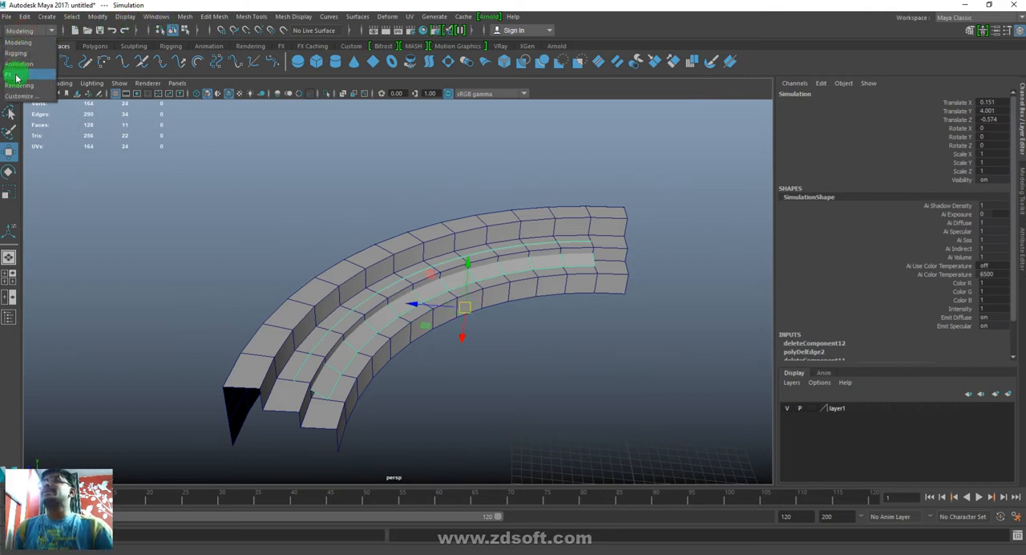
{"action": "left_click", "coordinate": [18, 70]}
{"action": "left_click", "coordinate": [189, 16]}
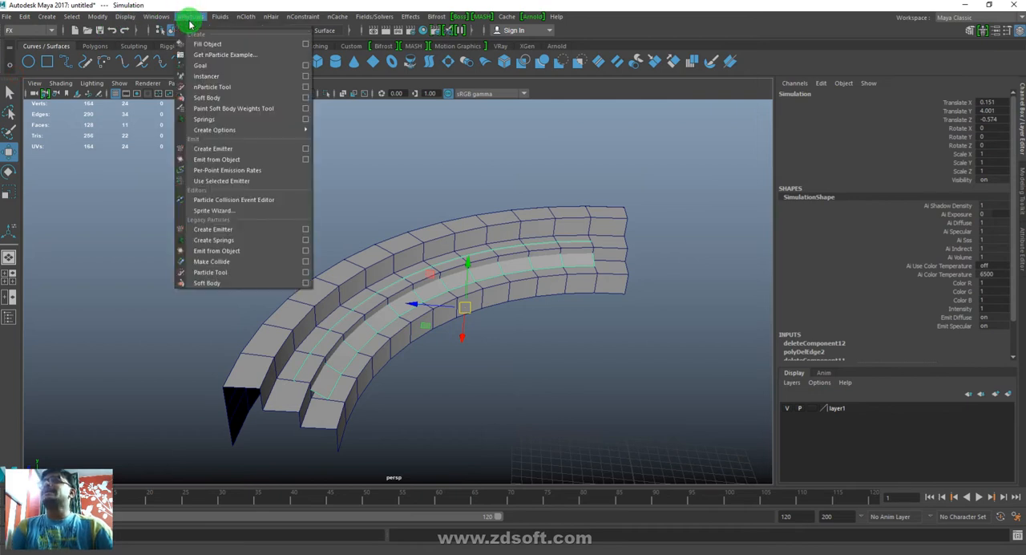
{"action": "left_click", "coordinate": [243, 251]}
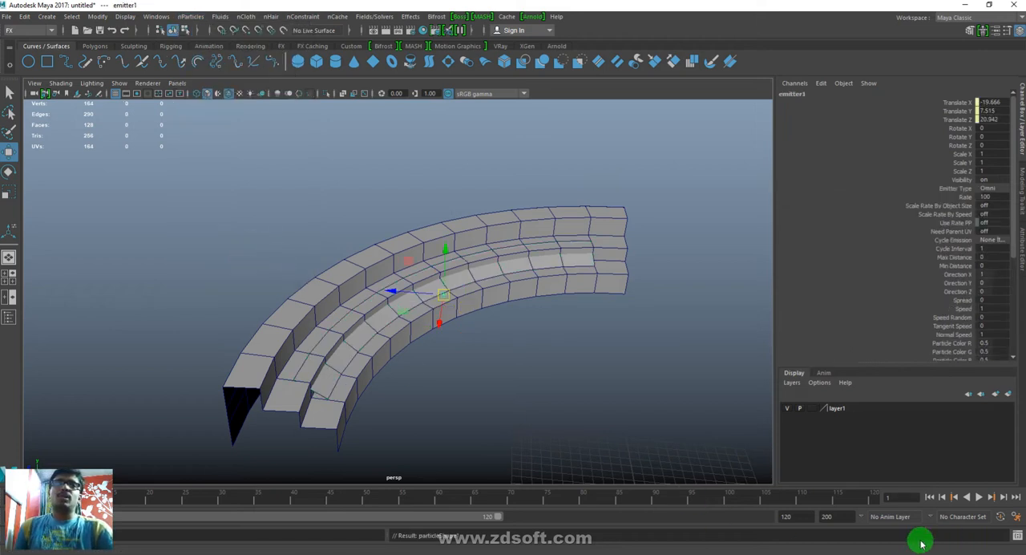
- Rewind to the first frame and extend the playback range's end to frame 500
{"action": "left_click", "coordinate": [929, 497]}
{"action": "left_click", "coordinate": [797, 513]}
{"action": "left_click_drag", "start_coordinate": [801, 521], "coordinate": [687, 520]}
{"action": "type", "text": "500"}
{"action": "key", "text": "Return"}
- Play the particle emission, view it around the stadium steps, and stop playback
{"action": "left_click", "coordinate": [978, 497]}
{"action": "mouse_move", "coordinate": [419, 299]}
{"action": "left_mouse_down", "text": "alt"}
{"action": "mouse_move", "coordinate": [490, 397]}
{"action": "mouse_move", "coordinate": [531, 414]}
{"action": "left_mouse_up", "text": "alt"}
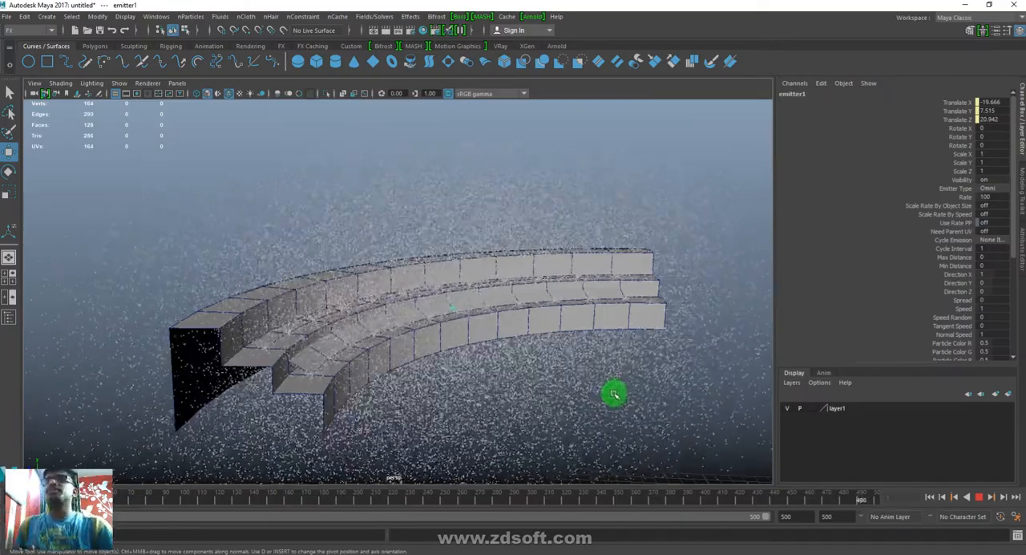
{"action": "key", "text": "Escape"}
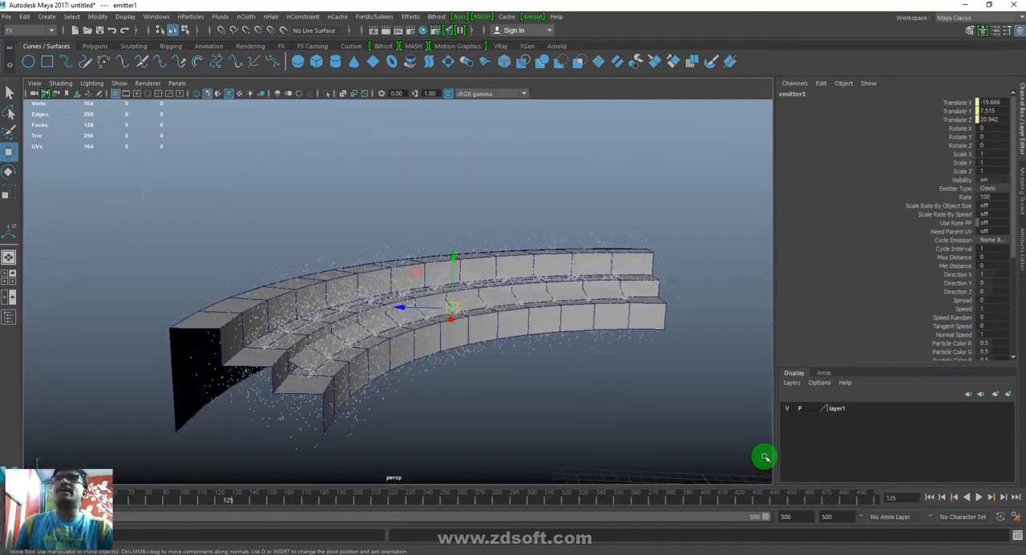
- Select the emitted particles and set the emitter type of emitter1 to Directional in its attributes
{"action": "left_click", "coordinate": [663, 347]}
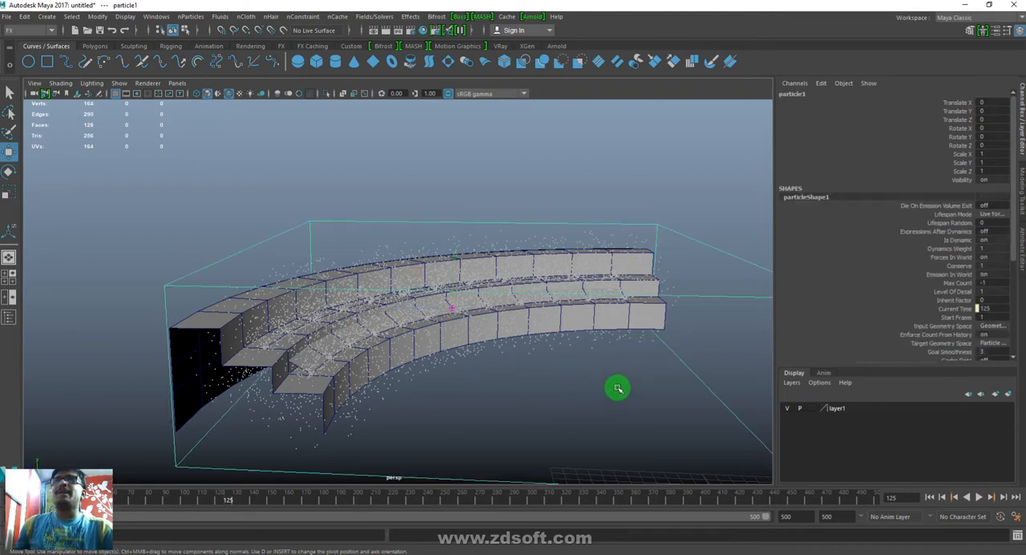
{"action": "key", "text": "ctrl+a"}
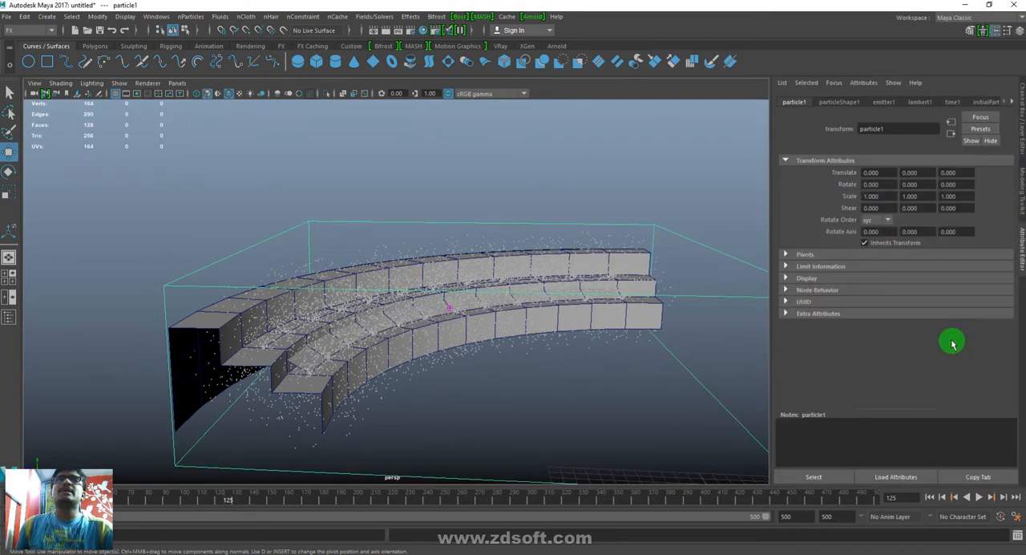
{"action": "left_click", "coordinate": [826, 102]}
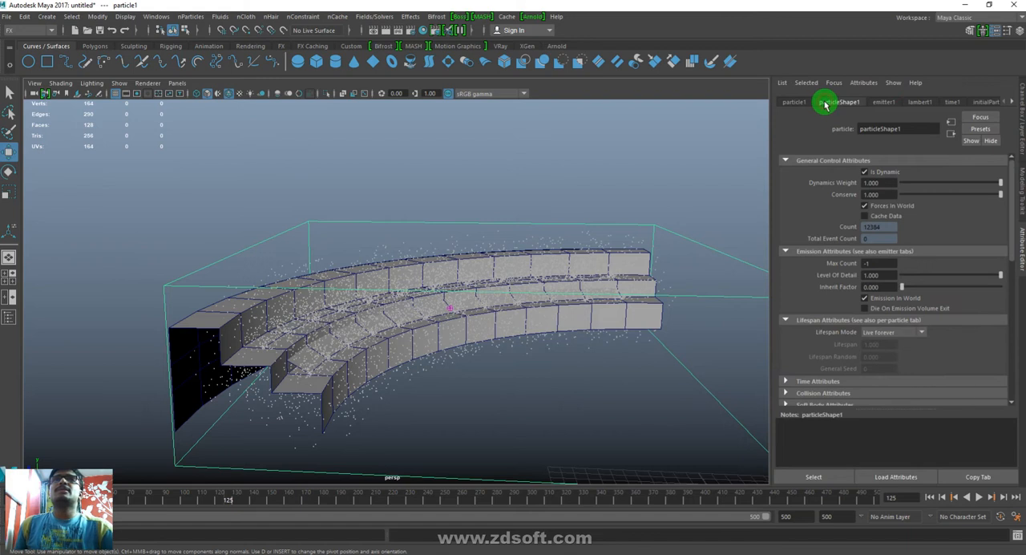
{"action": "left_click", "coordinate": [880, 102]}
{"action": "left_click", "coordinate": [897, 267]}
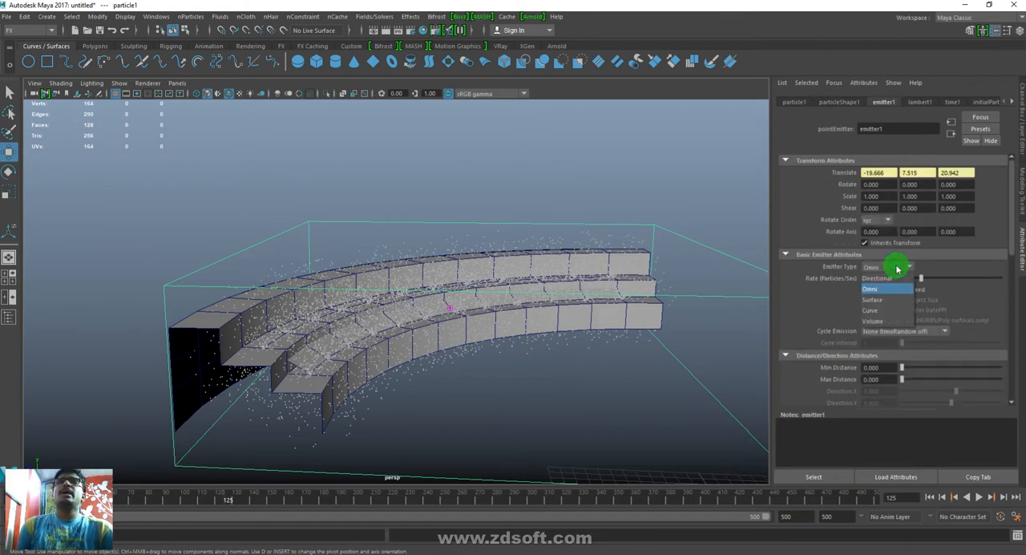
{"action": "left_click", "coordinate": [882, 277]}
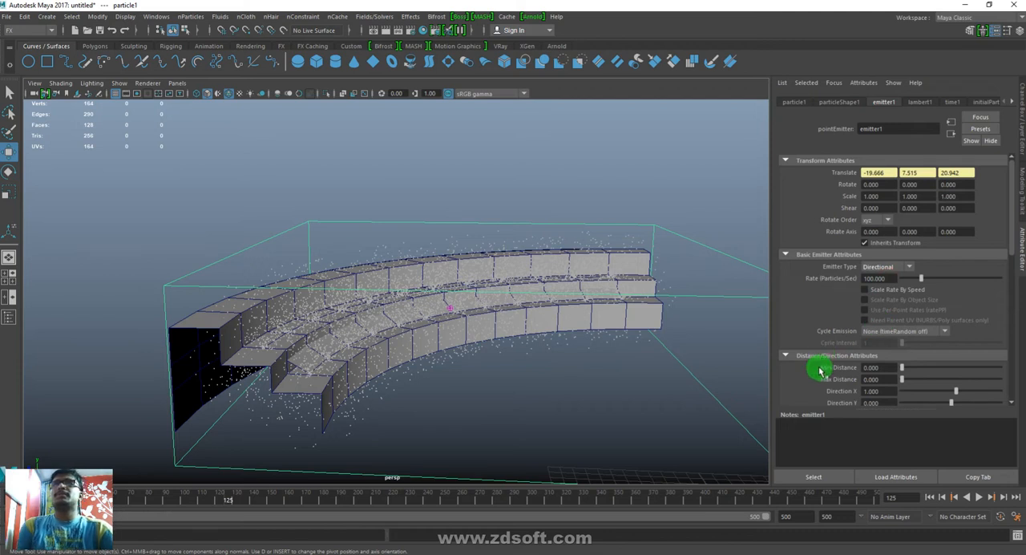
- Try an emission rate of 0 particles per second and play the simulation from the first frame
{"action": "left_click_drag", "start_coordinate": [921, 278], "coordinate": [812, 278]}
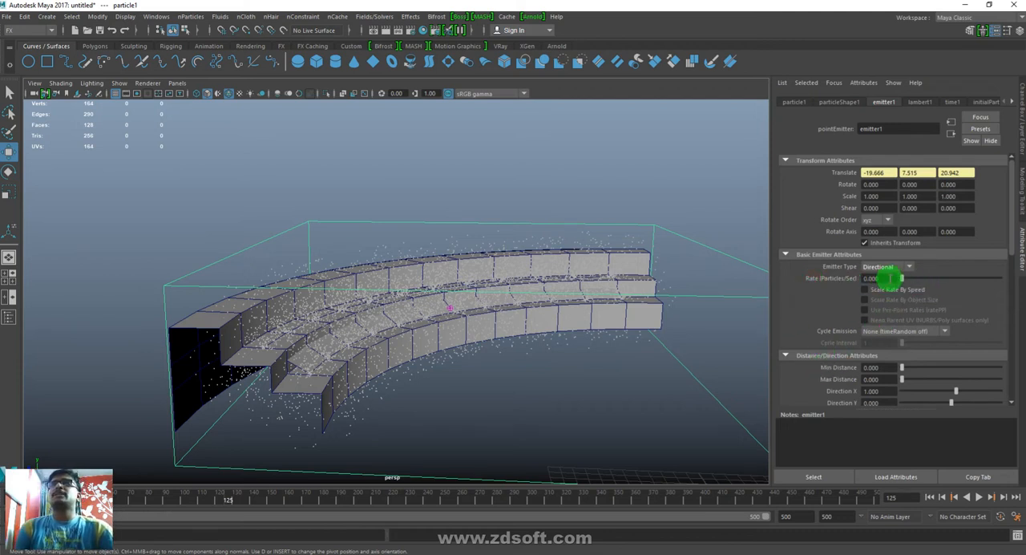
{"action": "left_click", "coordinate": [929, 497]}
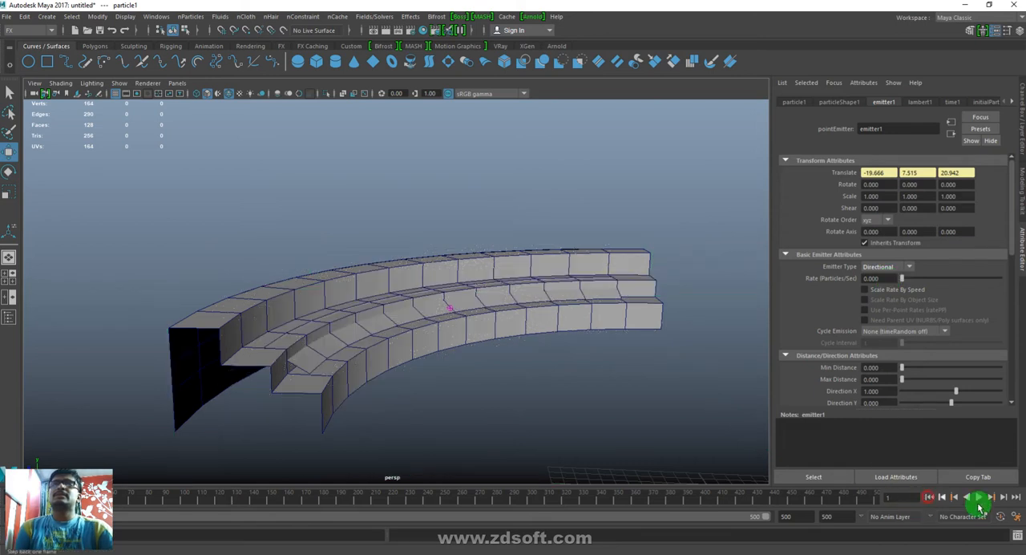
{"action": "left_click", "coordinate": [979, 497]}
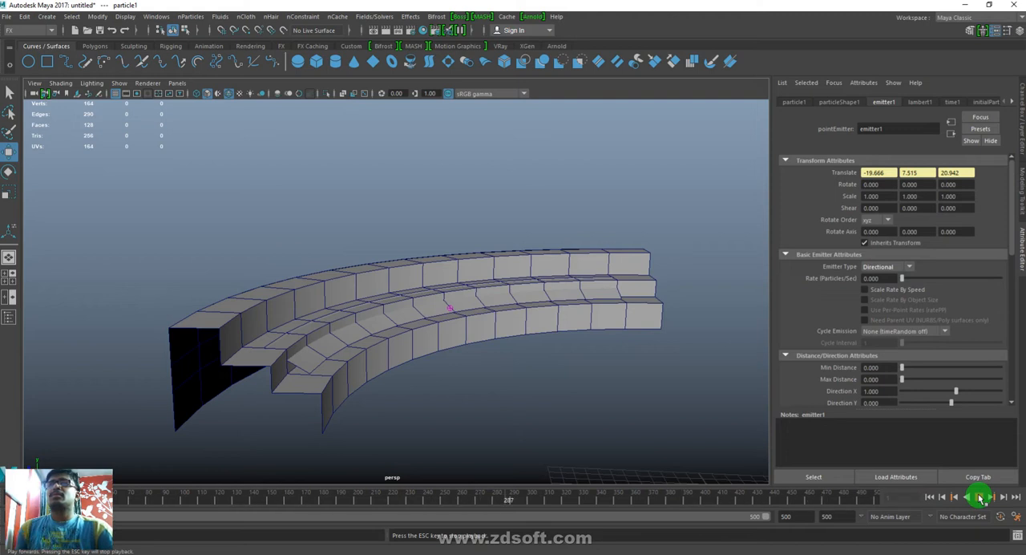
{"action": "right_click_drag", "start_coordinate": [771, 500], "coordinate": [920, 442]}
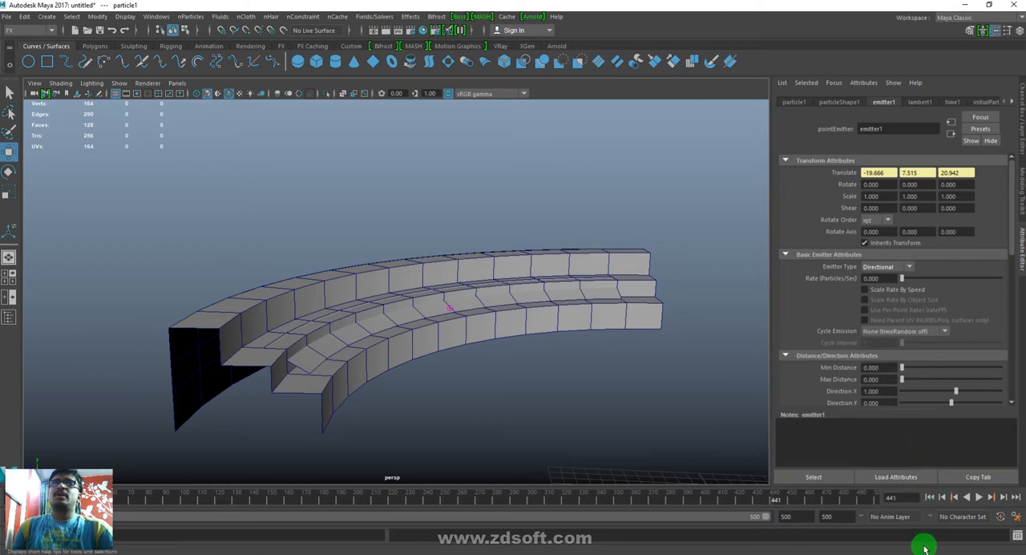
- Try an emission rate of 10.989 particles per second and replay the simulation from the first frame
{"action": "left_click_drag", "start_coordinate": [529, 286], "coordinate": [506, 355], "text": "alt"}
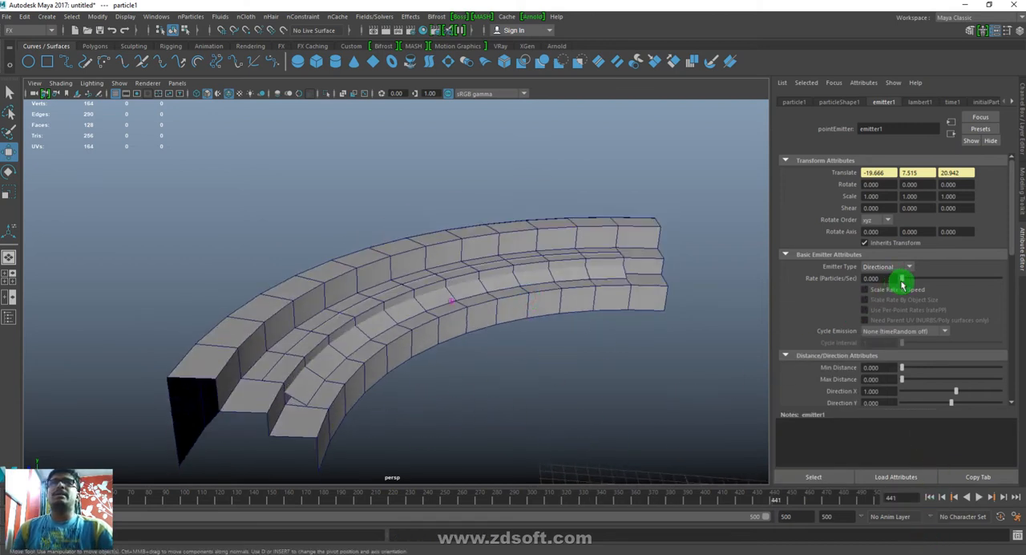
{"action": "left_click", "coordinate": [929, 496]}
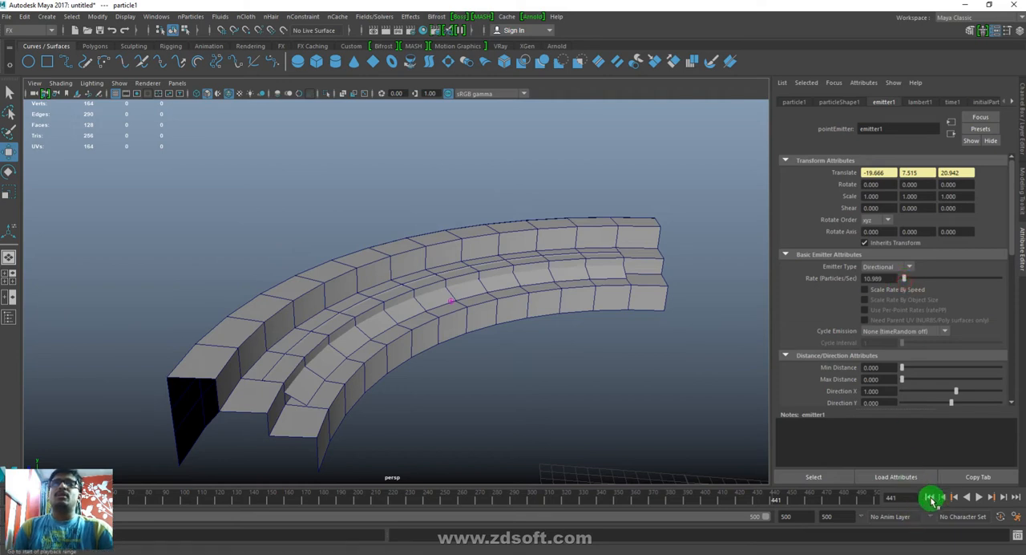
{"action": "left_click", "coordinate": [979, 497]}
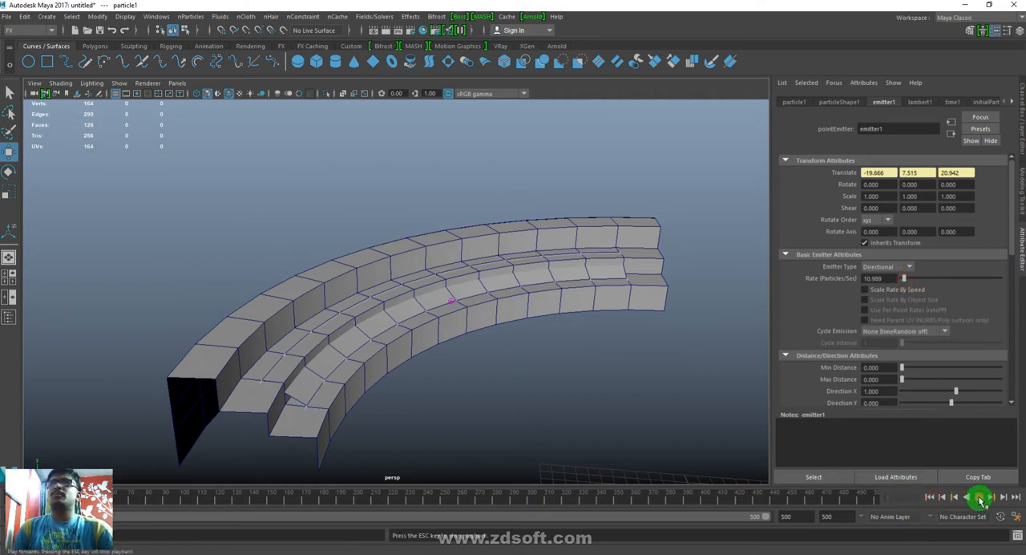
{"action": "left_click", "coordinate": [980, 497]}
{"action": "left_click", "coordinate": [613, 395]}
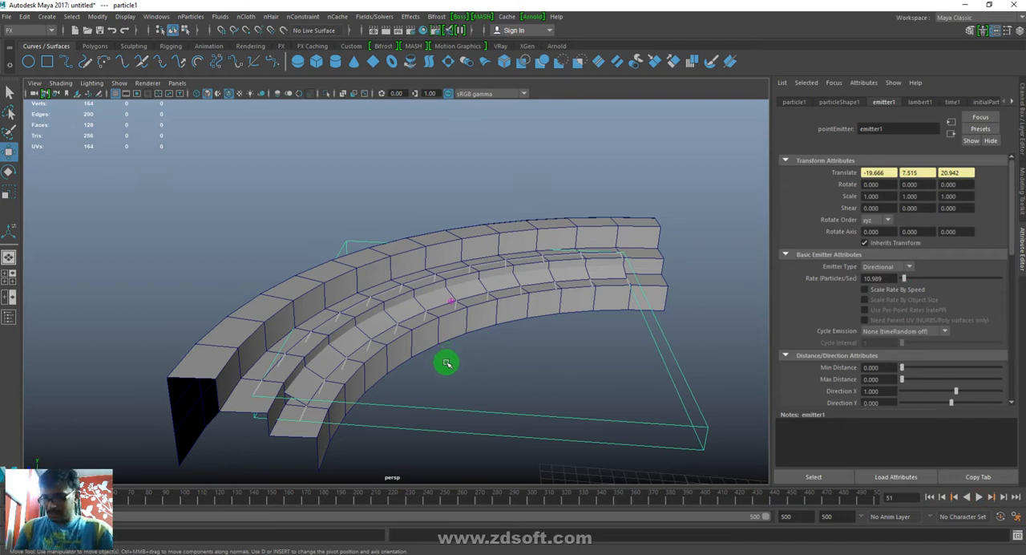
- Aim emitter1 with the Show Manipulator Tool to a direction of about 1.85, 0, -2.53
{"action": "key", "text": "t"}
{"action": "left_click", "coordinate": [450, 299]}
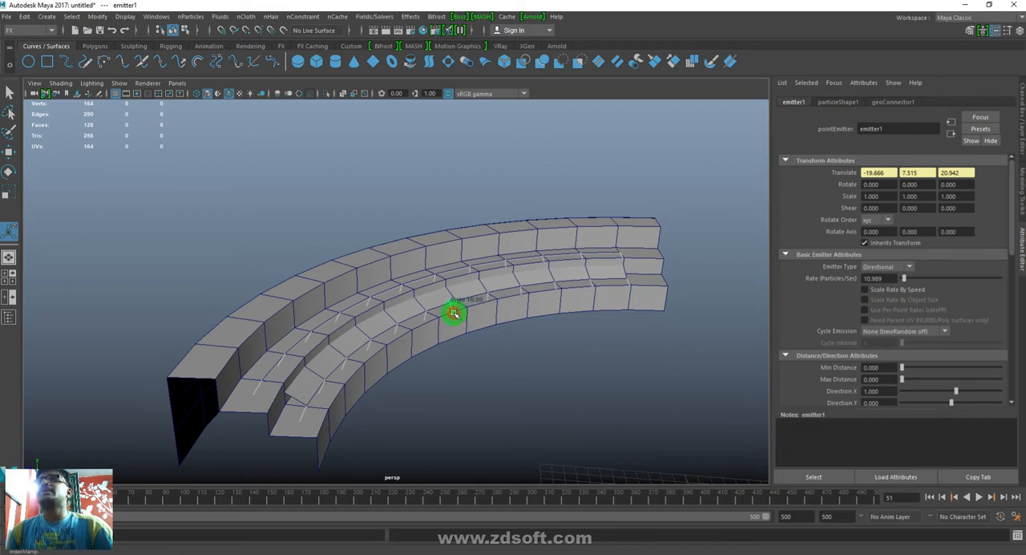
{"action": "mouse_move", "coordinate": [462, 308]}
{"action": "left_mouse_down", "text": "alt"}
{"action": "mouse_move", "coordinate": [486, 303]}
{"action": "mouse_move", "coordinate": [466, 343]}
{"action": "mouse_move", "coordinate": [465, 316]}
{"action": "left_mouse_up", "text": "alt"}
{"action": "right_click_drag", "start_coordinate": [462, 304], "coordinate": [725, 481], "text": "alt"}
{"action": "left_click_drag", "start_coordinate": [557, 290], "coordinate": [618, 397]}
{"action": "right_click_drag", "start_coordinate": [661, 430], "coordinate": [273, 283], "text": "alt"}
{"action": "left_click_drag", "start_coordinate": [458, 341], "coordinate": [513, 322]}
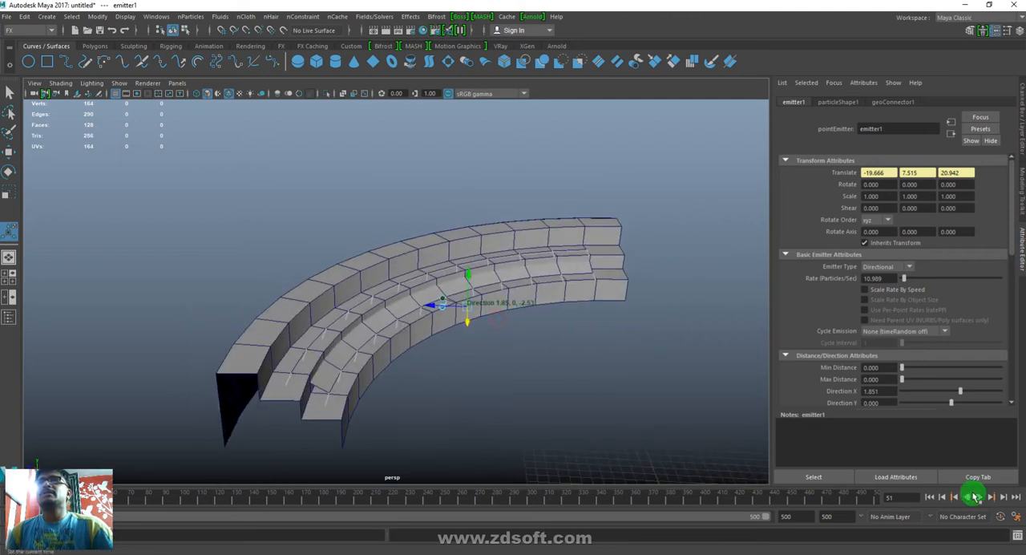
- Replay the simulation from the first frame to check the emitter's new direction
{"action": "left_click", "coordinate": [929, 497]}
{"action": "left_click", "coordinate": [985, 498]}
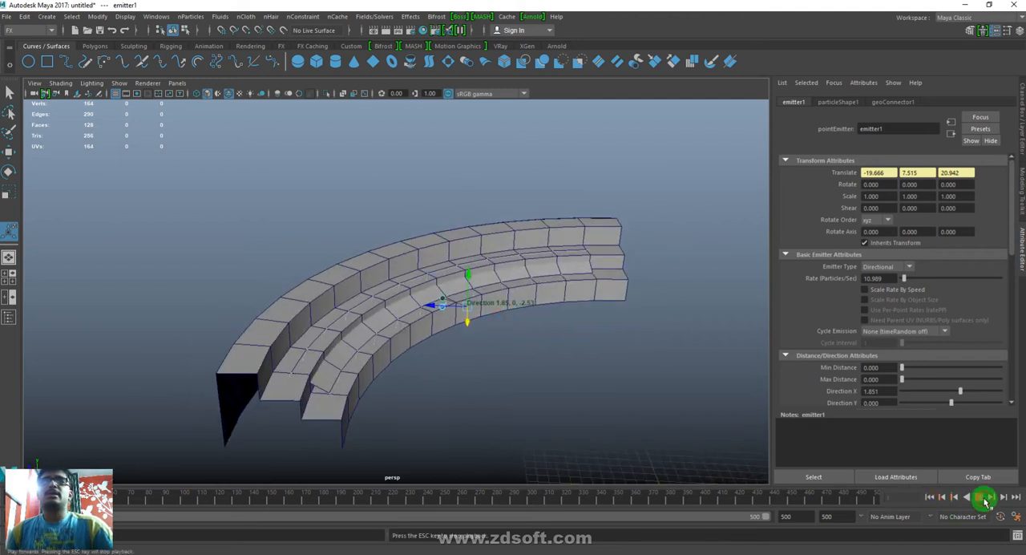
{"action": "left_click", "coordinate": [982, 499]}
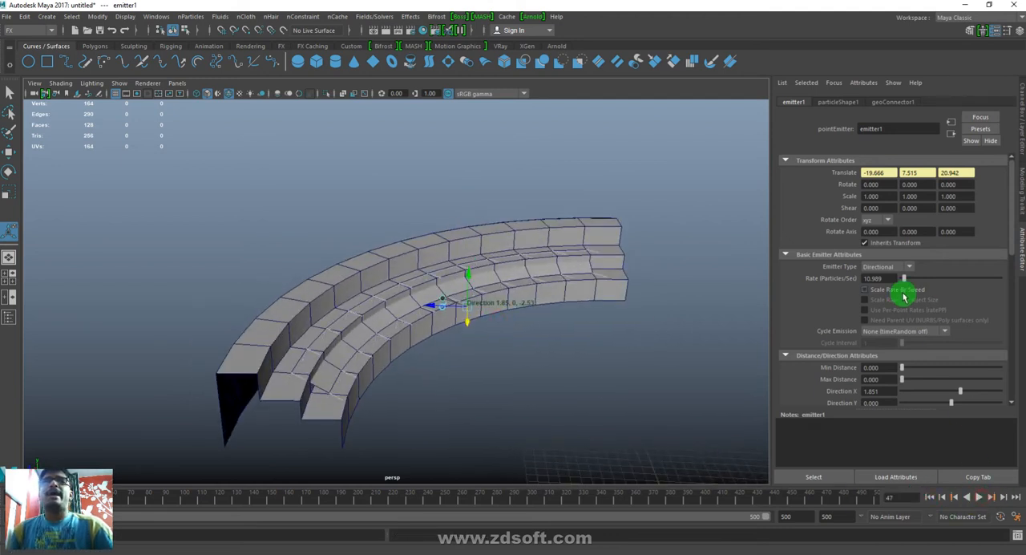
- Set emitter1's rate to 1 particle per second and replay the emission, inspecting the particles up close
{"action": "left_click_drag", "start_coordinate": [892, 276], "coordinate": [741, 273]}
{"action": "type", "text": "1"}
{"action": "key", "text": "Return"}
{"action": "left_click", "coordinate": [929, 497]}
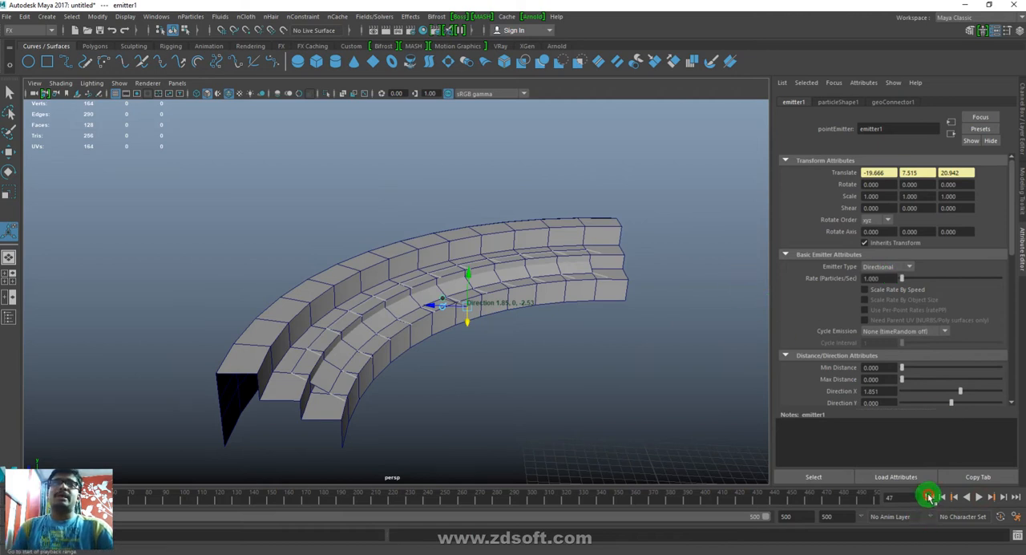
{"action": "left_click", "coordinate": [985, 498]}
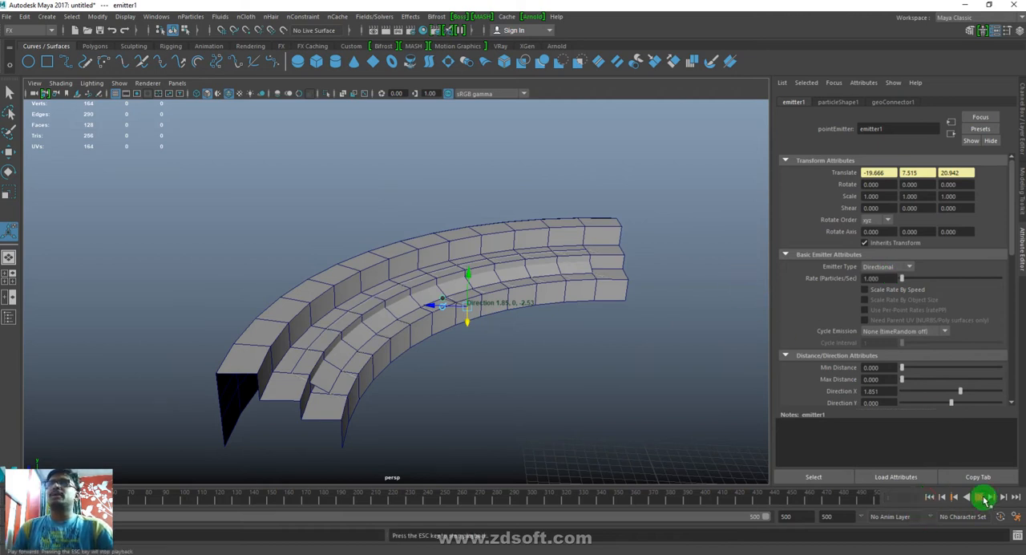
{"action": "left_click_drag", "start_coordinate": [150, 319], "coordinate": [398, 358], "text": "alt"}
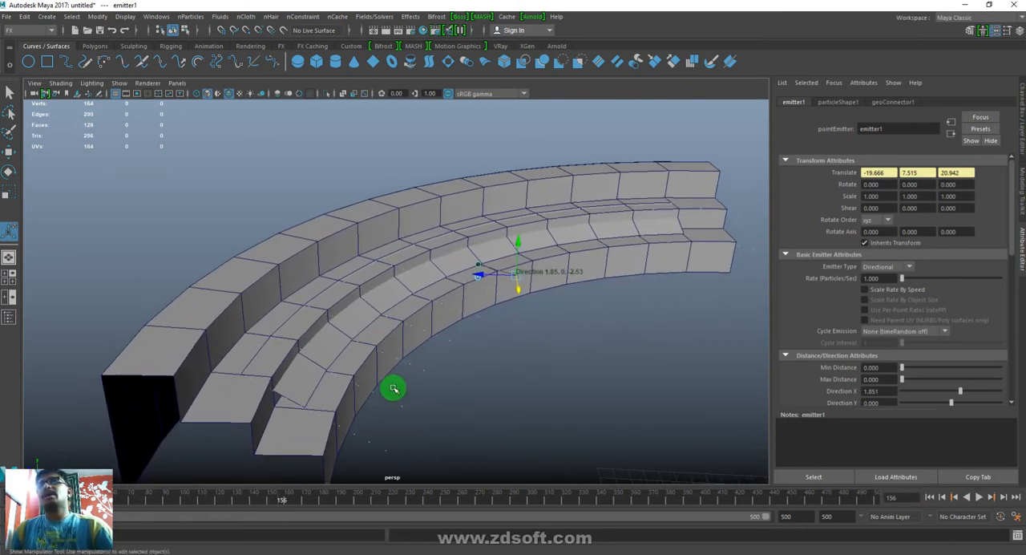
{"action": "left_click", "coordinate": [407, 414]}
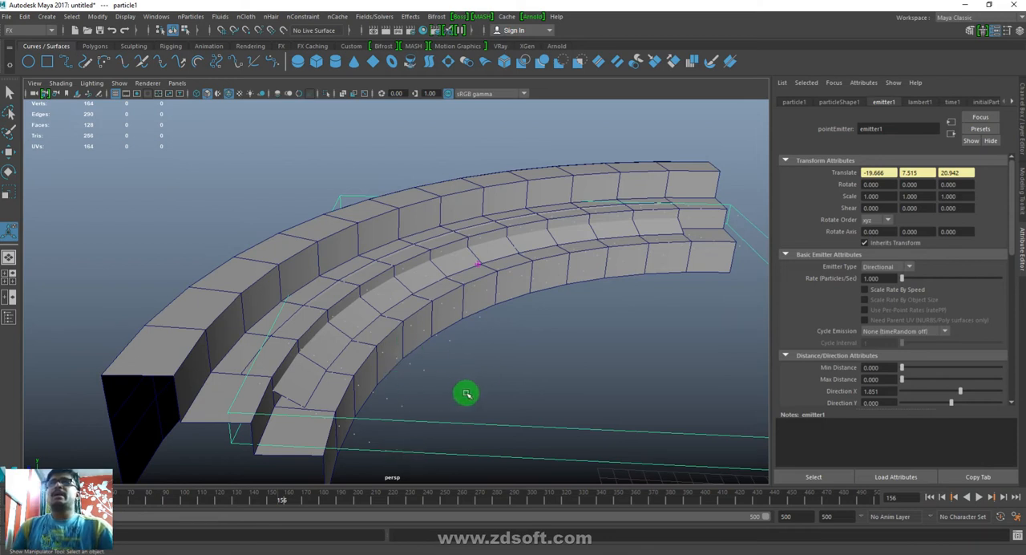
- Import Walk And Sit.mb from the Desktop's Dynamic folder and dismiss the mental ray notice
{"action": "left_click", "coordinate": [5, 18]}
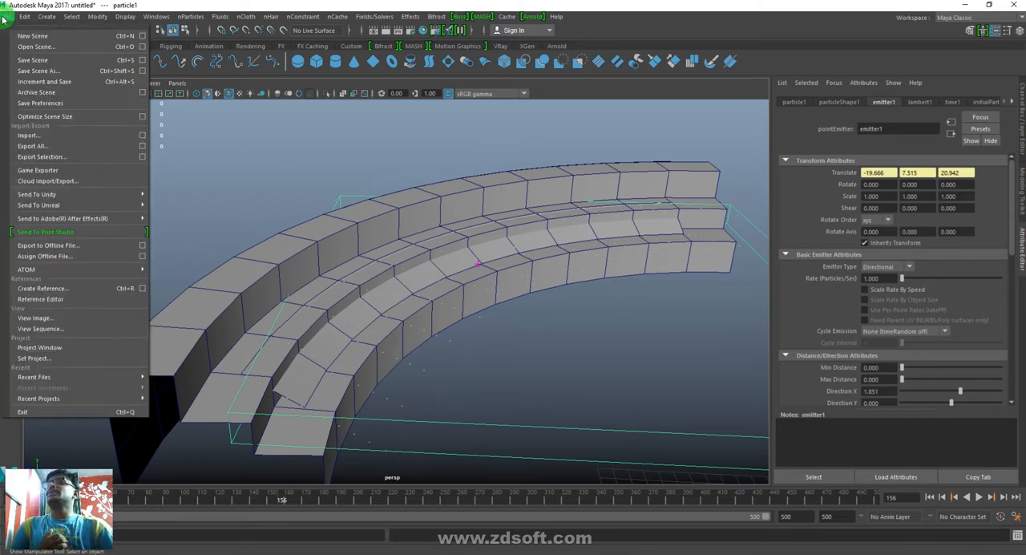
{"action": "left_click", "coordinate": [29, 138]}
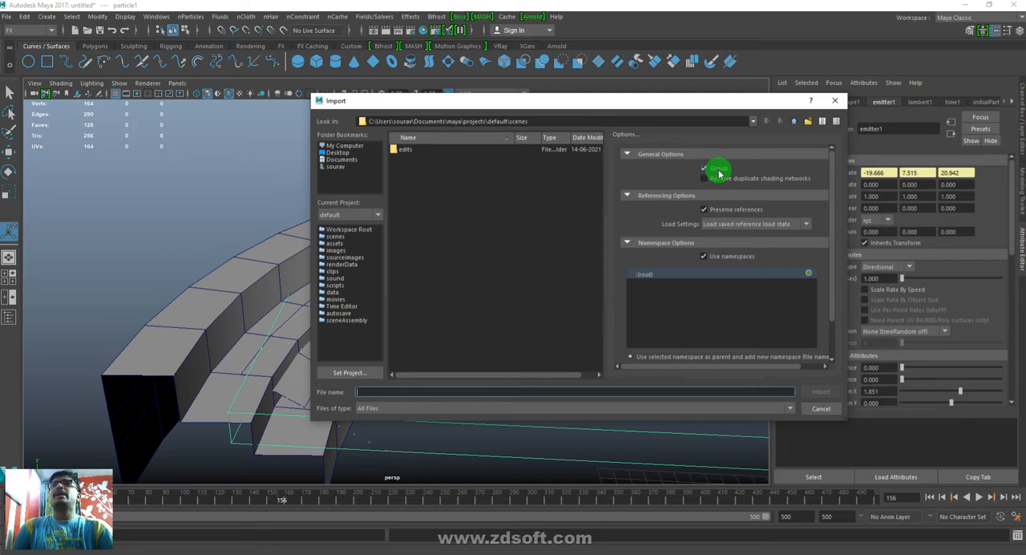
{"action": "left_click", "coordinate": [340, 153]}
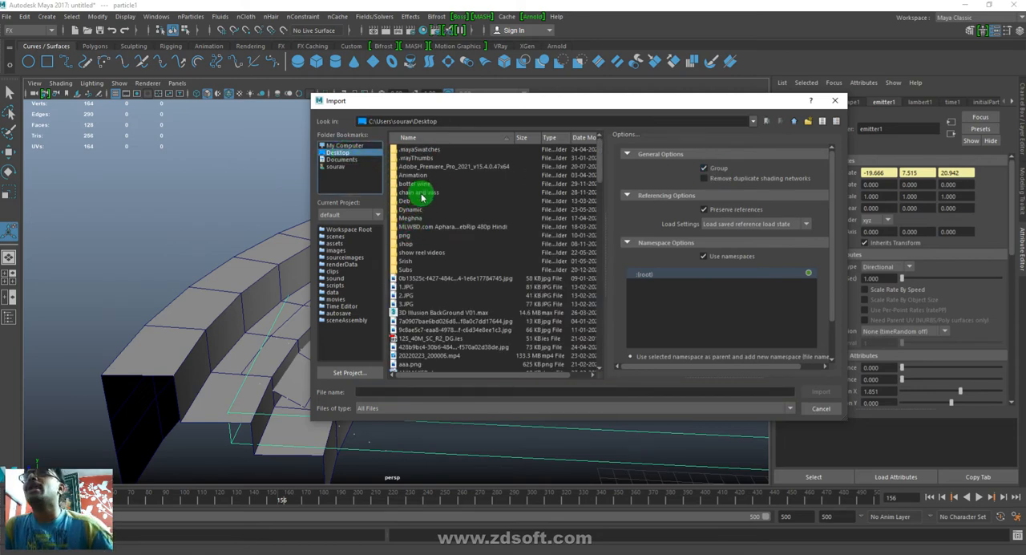
{"action": "double_click", "coordinate": [413, 209]}
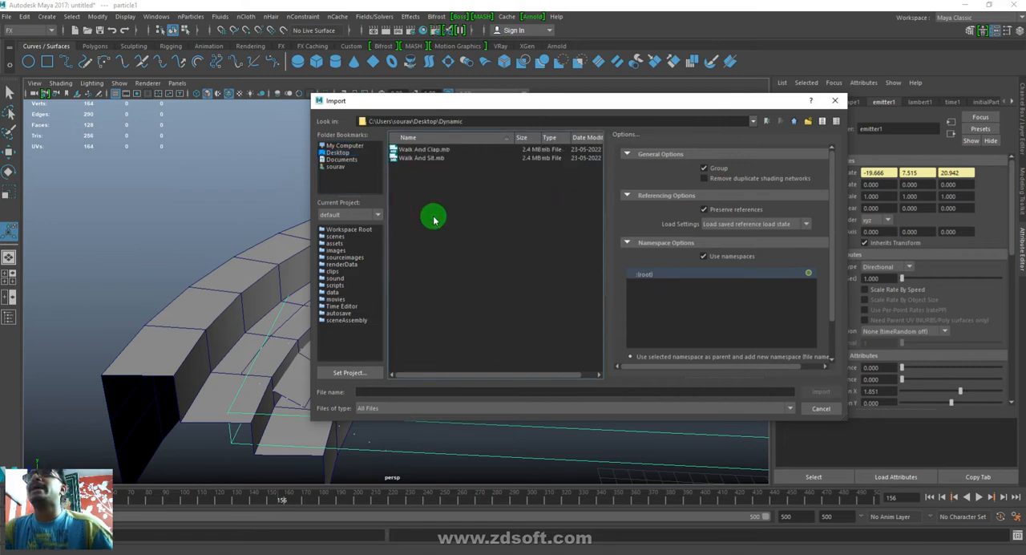
{"action": "left_click", "coordinate": [422, 158]}
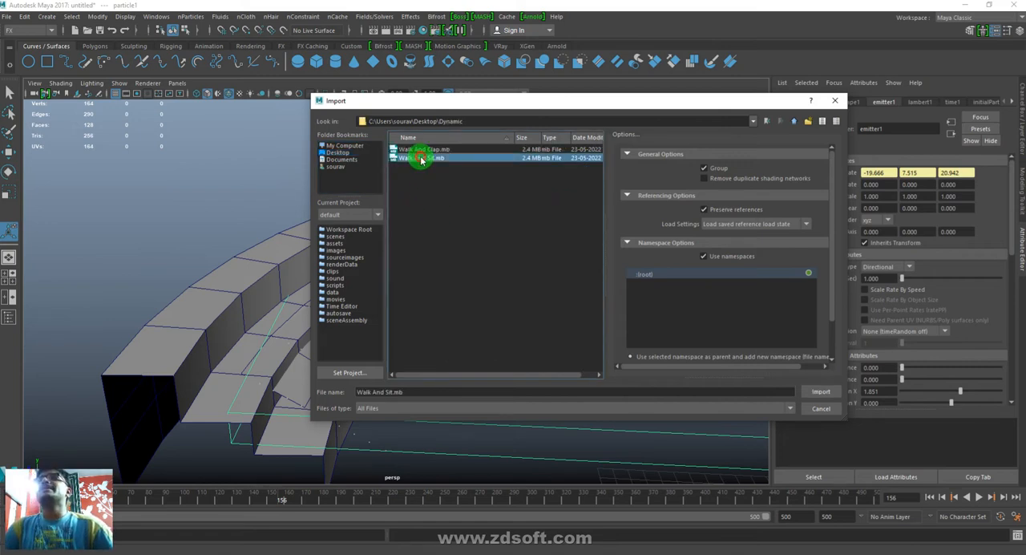
{"action": "left_click", "coordinate": [822, 393]}
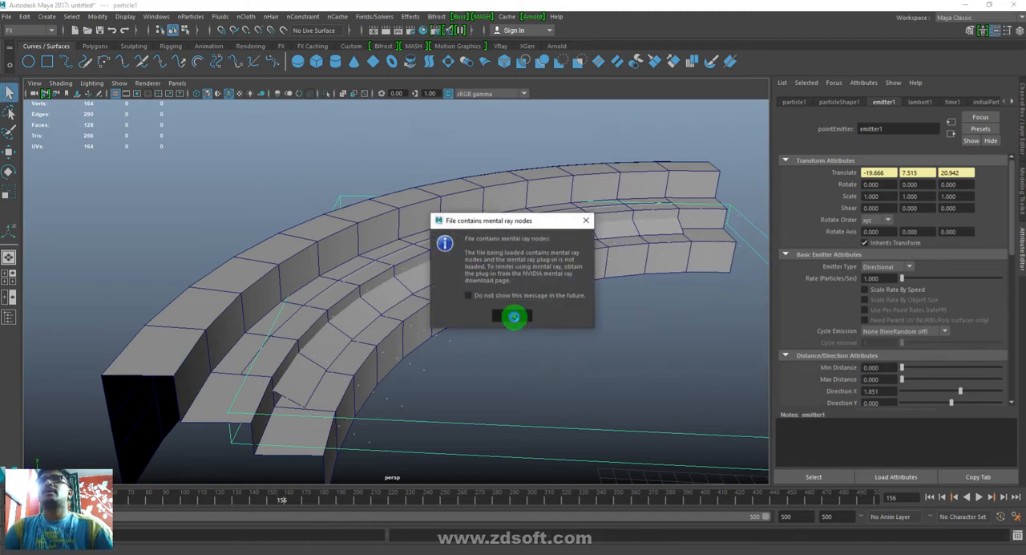
{"action": "left_click", "coordinate": [514, 316]}
- Scale the imported Walk_And_Sit:reference locator uniformly down to about 0.043 to bring the character closer to the stadium's size
{"action": "scroll", "coordinate": [568, 382], "scroll_direction": "down", "scroll_amount": 10}
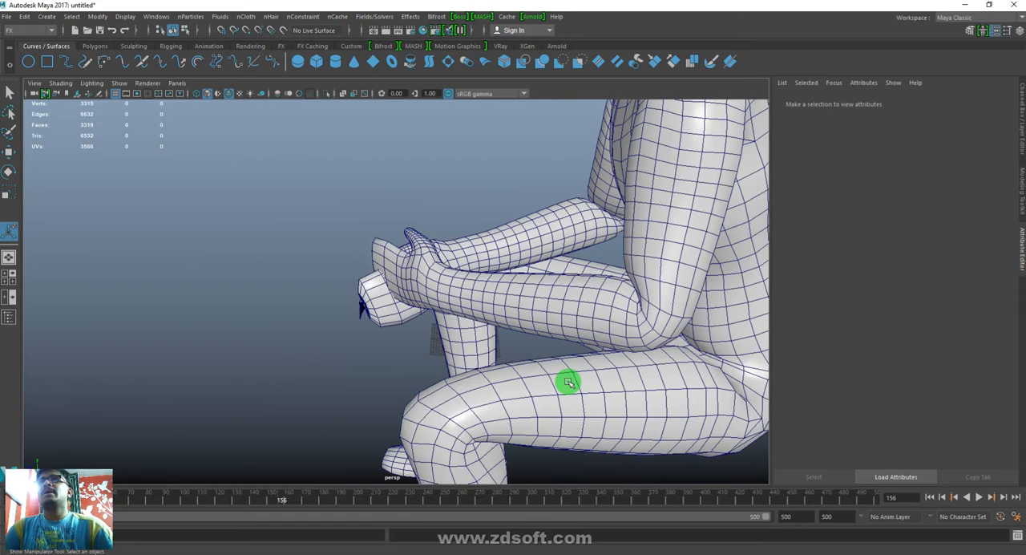
{"action": "mouse_move", "coordinate": [411, 262]}
{"action": "left_mouse_down", "text": "alt"}
{"action": "mouse_move", "coordinate": [412, 279]}
{"action": "mouse_move", "coordinate": [442, 277]}
{"action": "mouse_move", "coordinate": [425, 266]}
{"action": "left_mouse_up", "text": "alt"}
{"action": "right_click_drag", "start_coordinate": [425, 295], "coordinate": [459, 382], "text": "alt"}
{"action": "left_click_drag", "start_coordinate": [458, 383], "coordinate": [504, 347], "text": "alt"}
{"action": "right_click_drag", "start_coordinate": [422, 313], "coordinate": [417, 378], "text": "alt"}
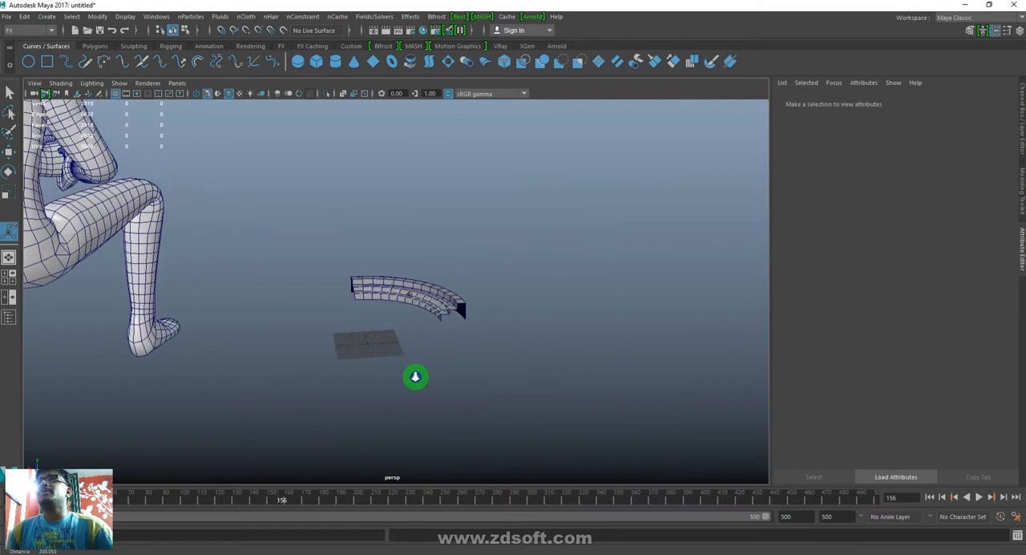
{"action": "left_click", "coordinate": [365, 350]}
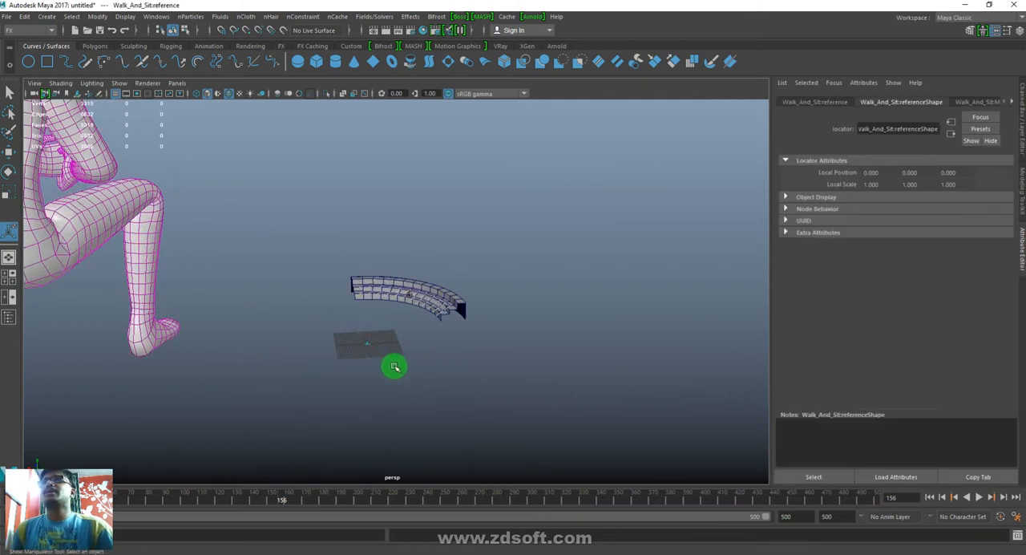
{"action": "key", "text": "r"}
{"action": "left_click_drag", "start_coordinate": [369, 343], "coordinate": [3, 431]}
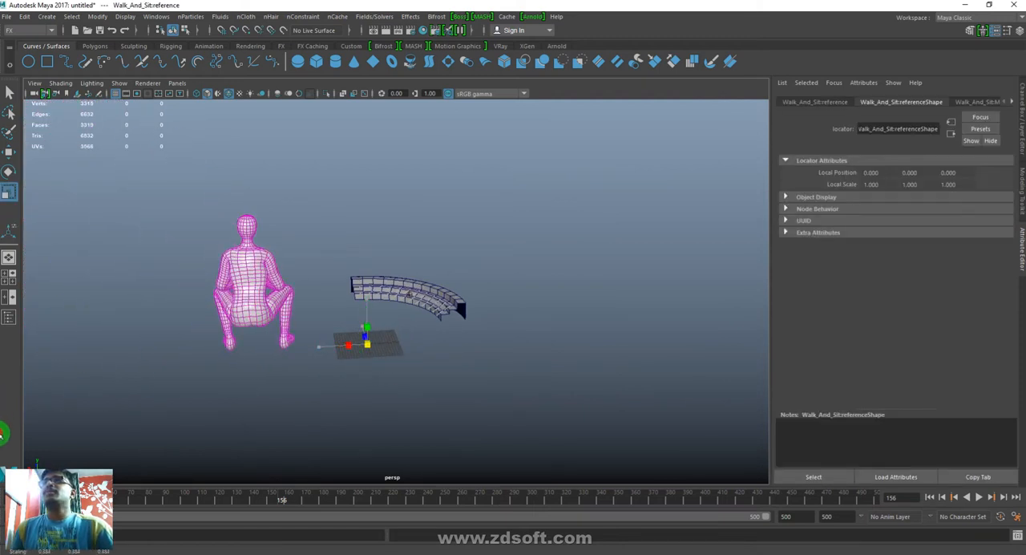
{"action": "left_click_drag", "start_coordinate": [367, 345], "coordinate": [158, 391]}
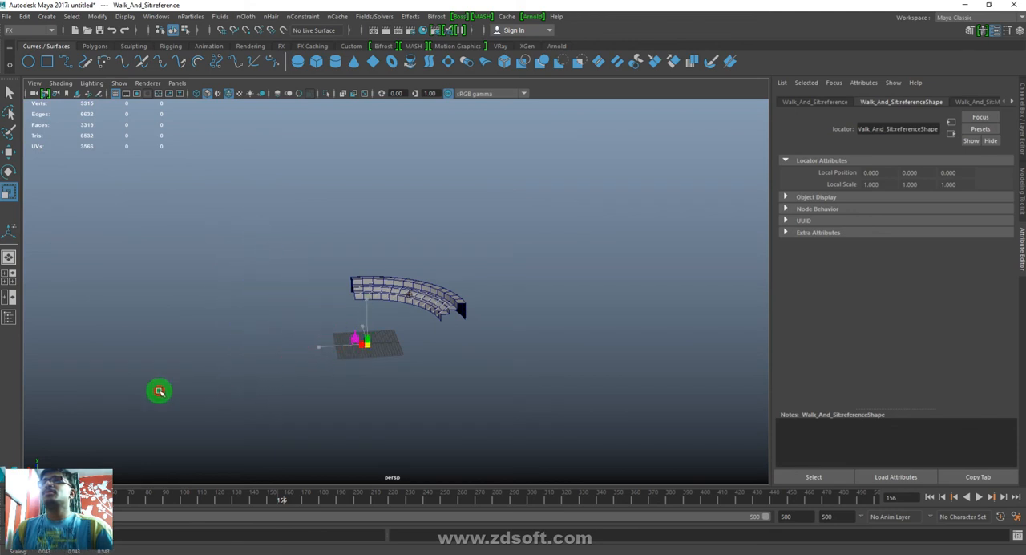
- Open the Outliner and expand the imported group to examine its walkSit_skin mesh and reference locator
{"action": "right_click_drag", "start_coordinate": [305, 346], "coordinate": [613, 463], "text": "alt"}
{"action": "middle_click_drag", "start_coordinate": [474, 441], "coordinate": [546, 340], "text": "alt"}
{"action": "left_click_drag", "start_coordinate": [291, 339], "coordinate": [426, 344], "text": "alt"}
{"action": "middle_click_drag", "start_coordinate": [549, 307], "coordinate": [486, 383], "text": "alt"}
{"action": "right_click_drag", "start_coordinate": [481, 297], "coordinate": [579, 426], "text": "alt"}
{"action": "left_click_drag", "start_coordinate": [589, 429], "coordinate": [564, 419], "text": "alt"}
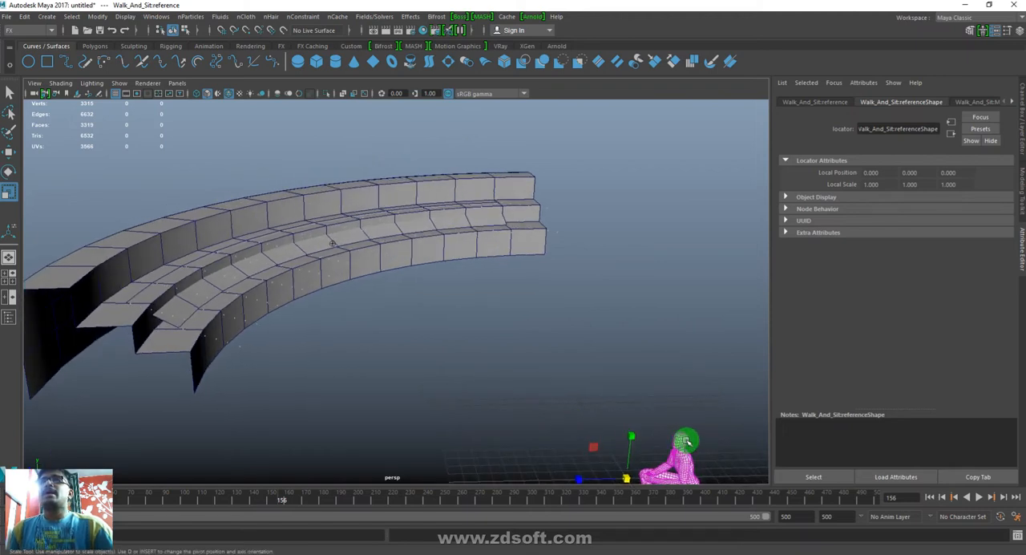
{"action": "left_click", "coordinate": [190, 16]}
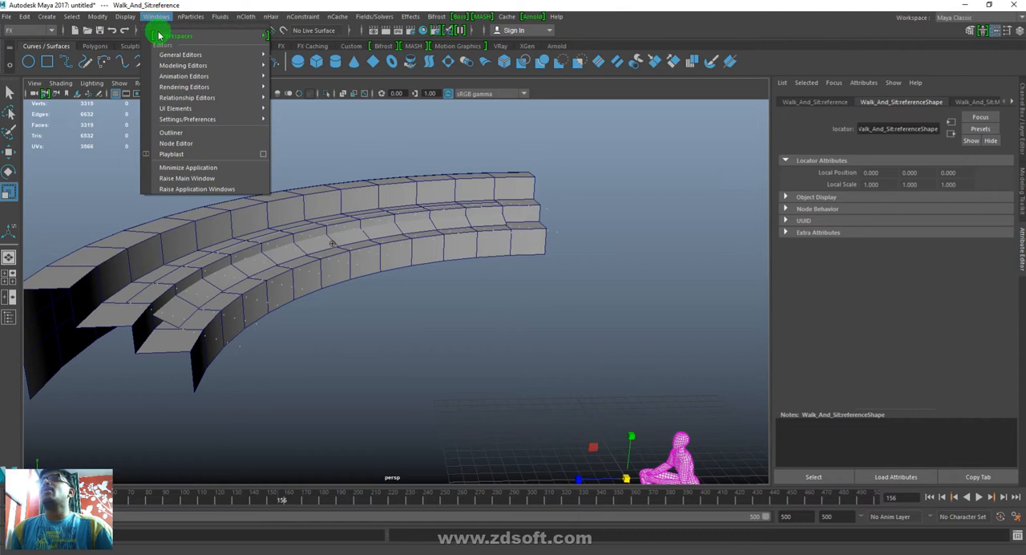
{"action": "left_click", "coordinate": [170, 133]}
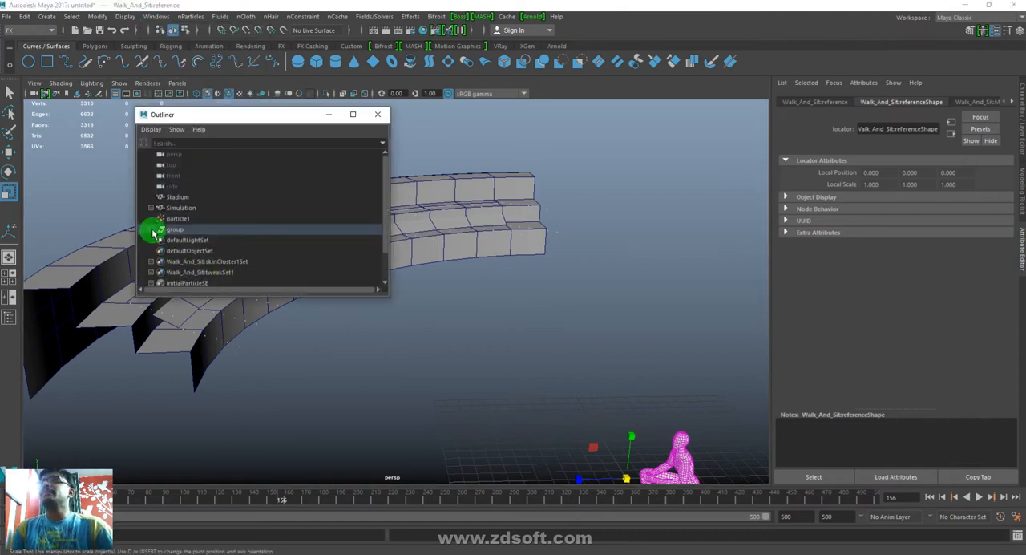
{"action": "left_click", "coordinate": [152, 231]}
{"action": "left_click", "coordinate": [197, 239]}
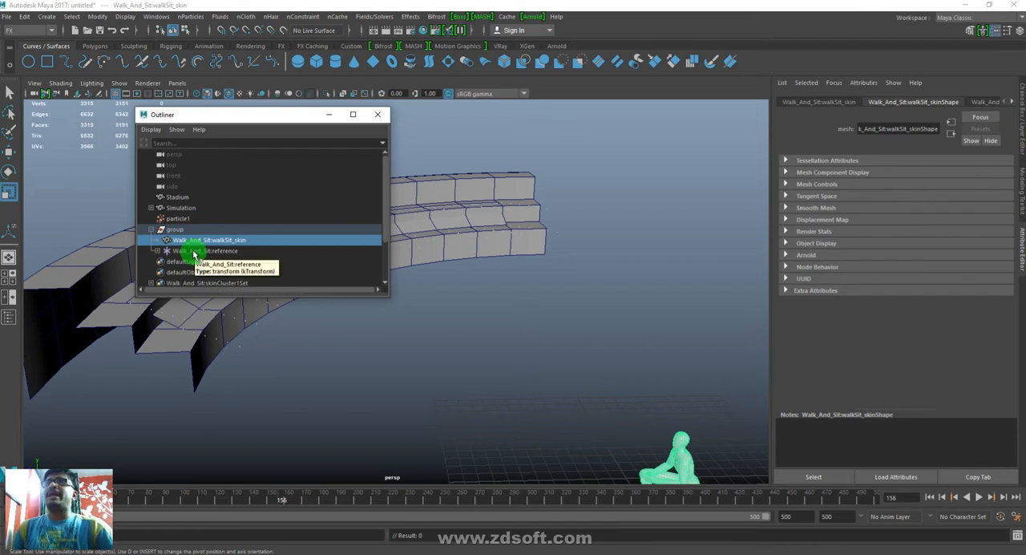
{"action": "left_click", "coordinate": [193, 251]}
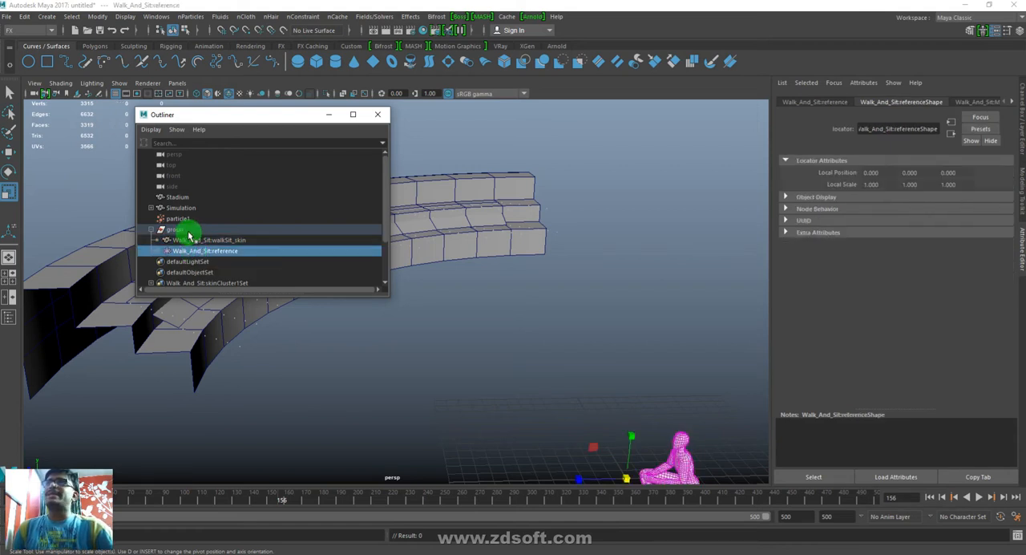
- Select the imported group together with particle1, create an nParticles Instancer from them, and close the Outliner
{"action": "left_click", "coordinate": [181, 231]}
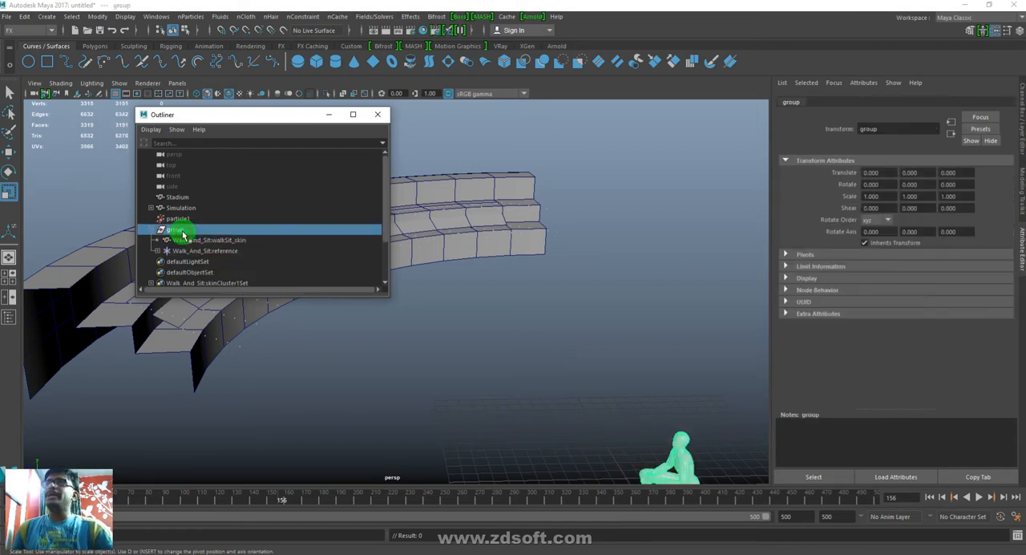
{"action": "left_click", "coordinate": [255, 325], "text": "shift"}
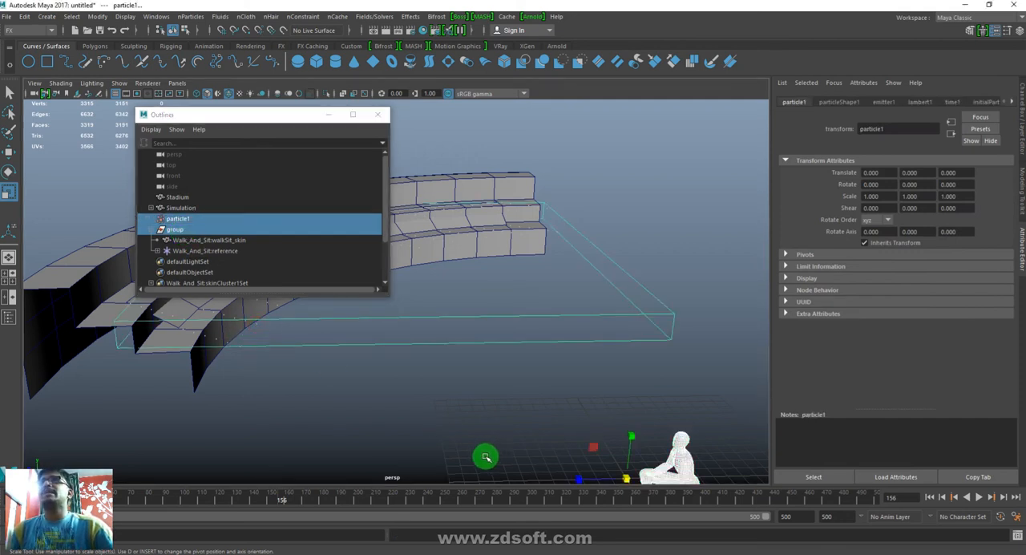
{"action": "left_click", "coordinate": [155, 17]}
{"action": "mouse_move", "coordinate": [194, 18]}
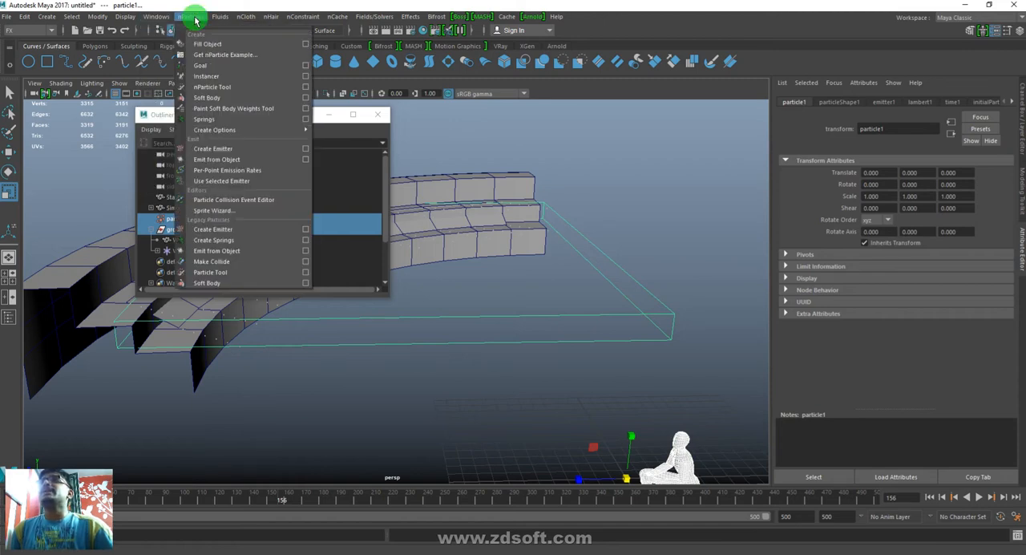
{"action": "left_click", "coordinate": [205, 76]}
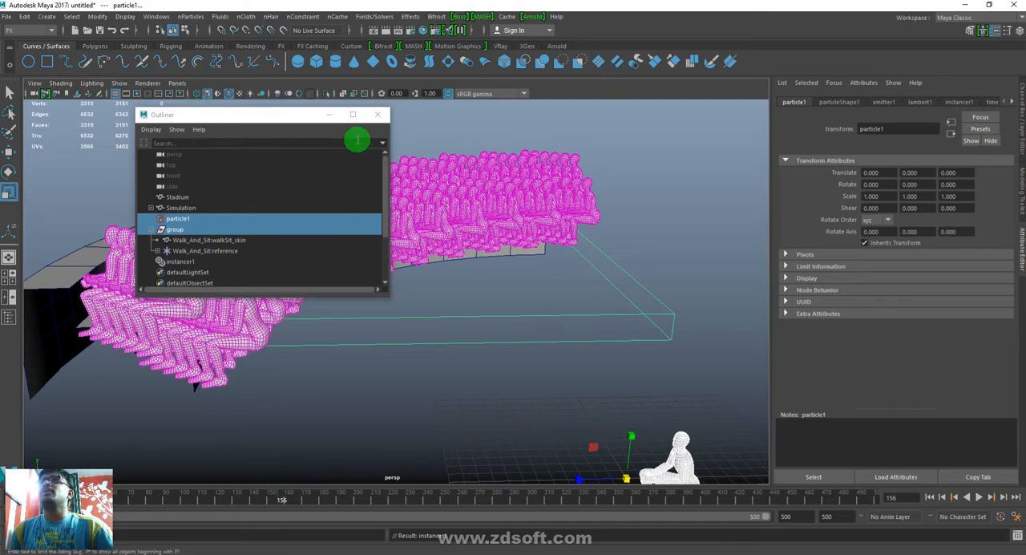
{"action": "left_click", "coordinate": [379, 115]}
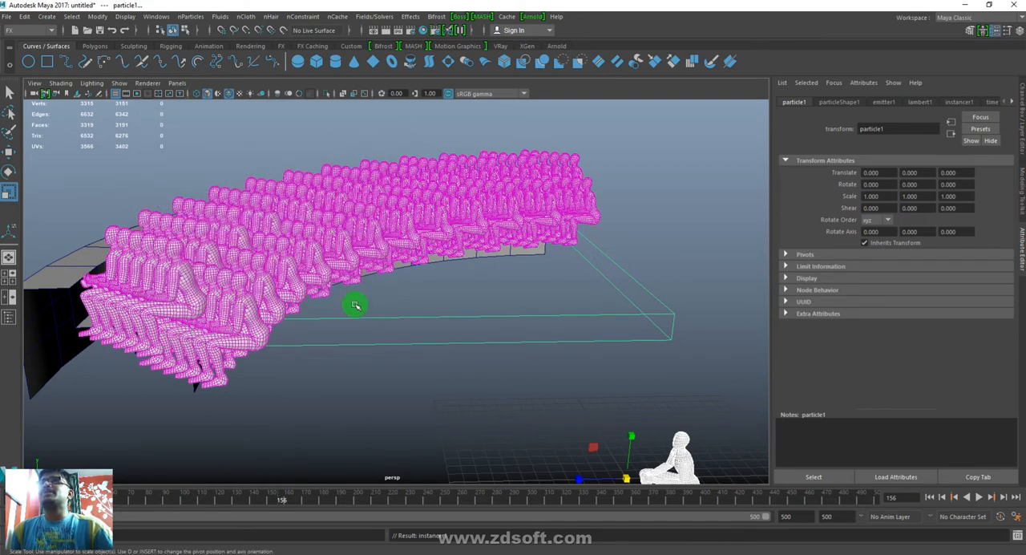
- Rotate the source character's Walk_And_Sit:reference locator to about 150.275 degrees around Y
{"action": "left_click_drag", "start_coordinate": [609, 435], "coordinate": [585, 420], "text": "alt"}
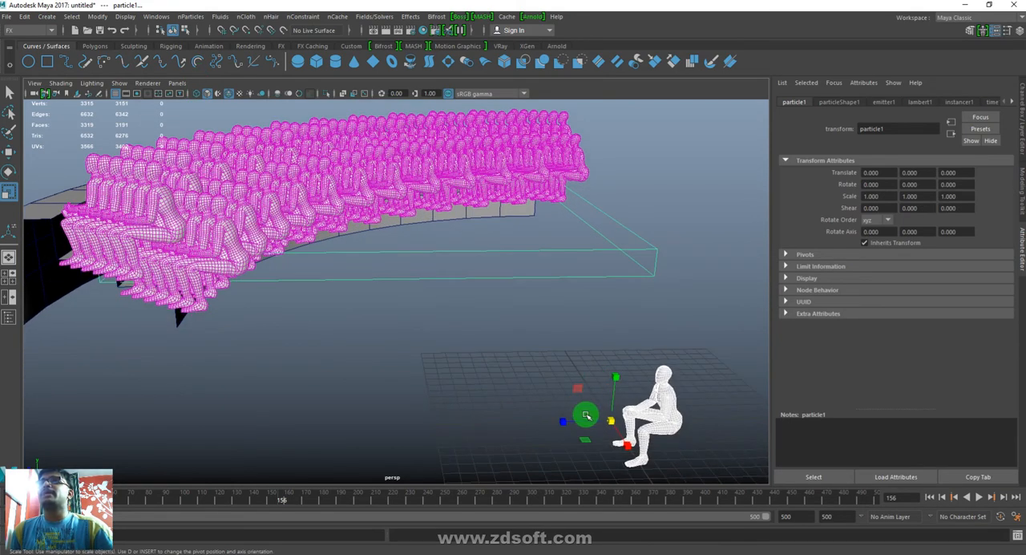
{"action": "left_click", "coordinate": [518, 449]}
{"action": "left_click", "coordinate": [614, 434]}
{"action": "key", "text": "e"}
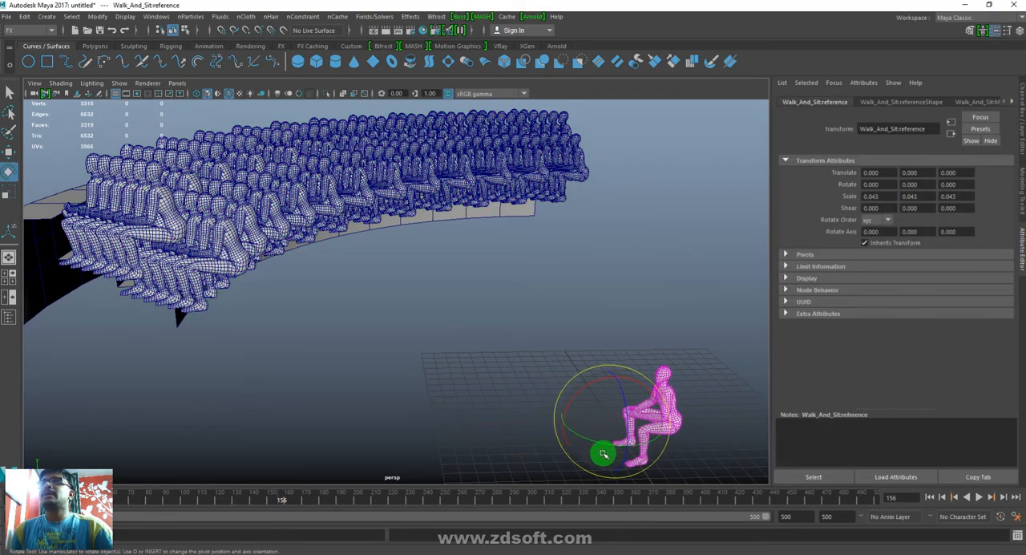
{"action": "left_click_drag", "start_coordinate": [590, 440], "coordinate": [690, 427]}
{"action": "left_click_drag", "start_coordinate": [593, 440], "coordinate": [612, 417]}
{"action": "key", "text": "w"}
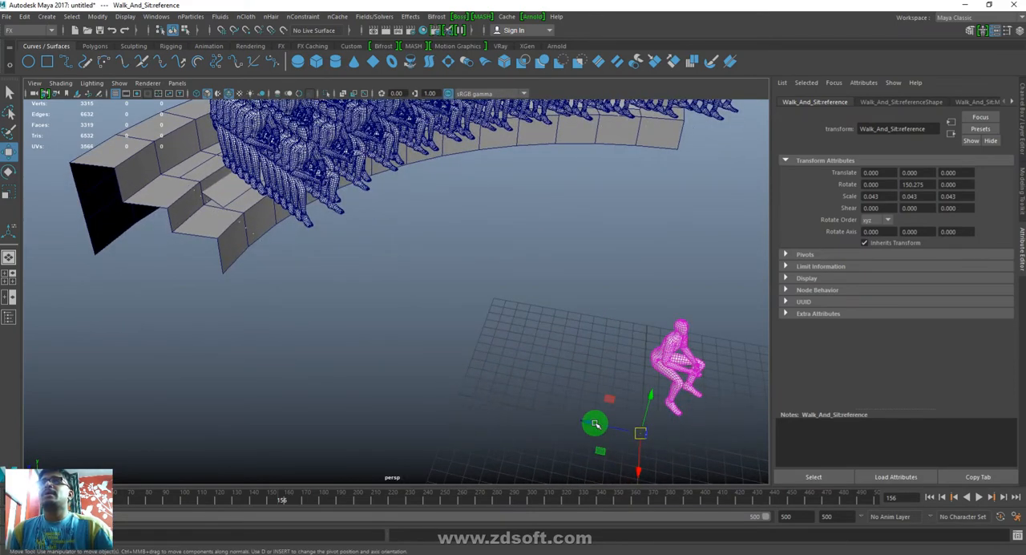
- Replay the simulation from the first frame, stop at frame 38, and examine the walking characters on the stands
{"action": "left_click", "coordinate": [928, 497]}
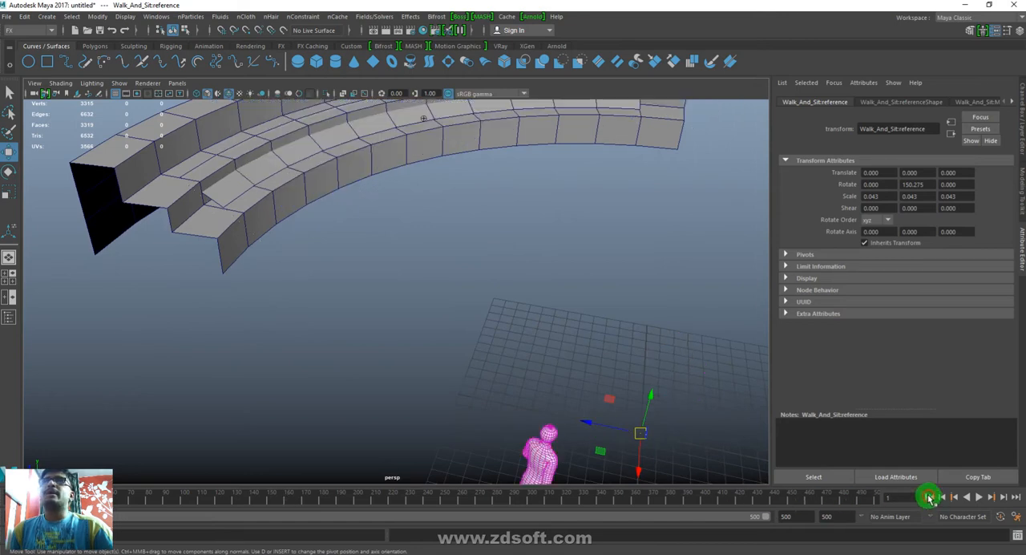
{"action": "left_click", "coordinate": [979, 497]}
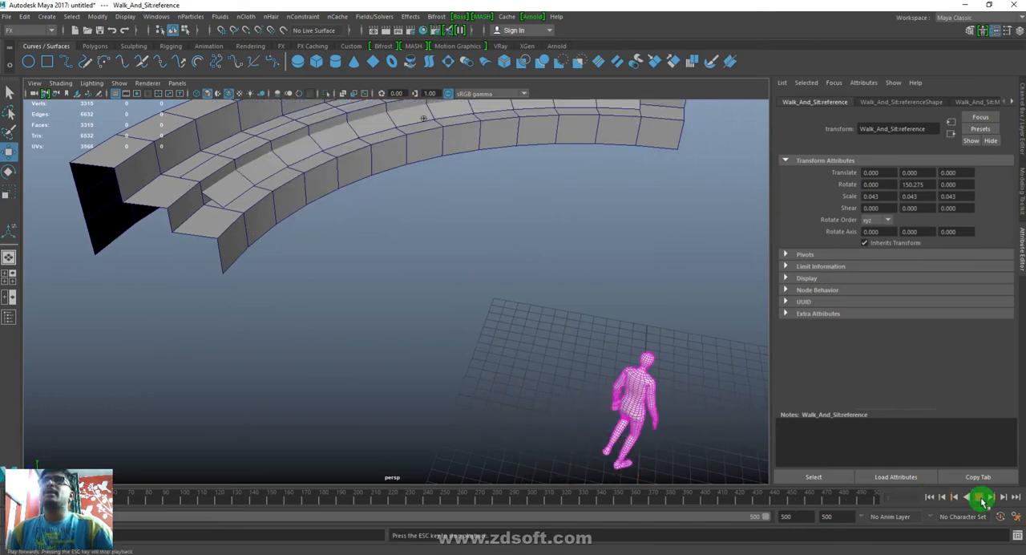
{"action": "left_click", "coordinate": [980, 497]}
{"action": "left_click_drag", "start_coordinate": [360, 284], "coordinate": [438, 326], "text": "alt"}
{"action": "left_click_drag", "start_coordinate": [586, 371], "coordinate": [515, 360], "text": "alt"}
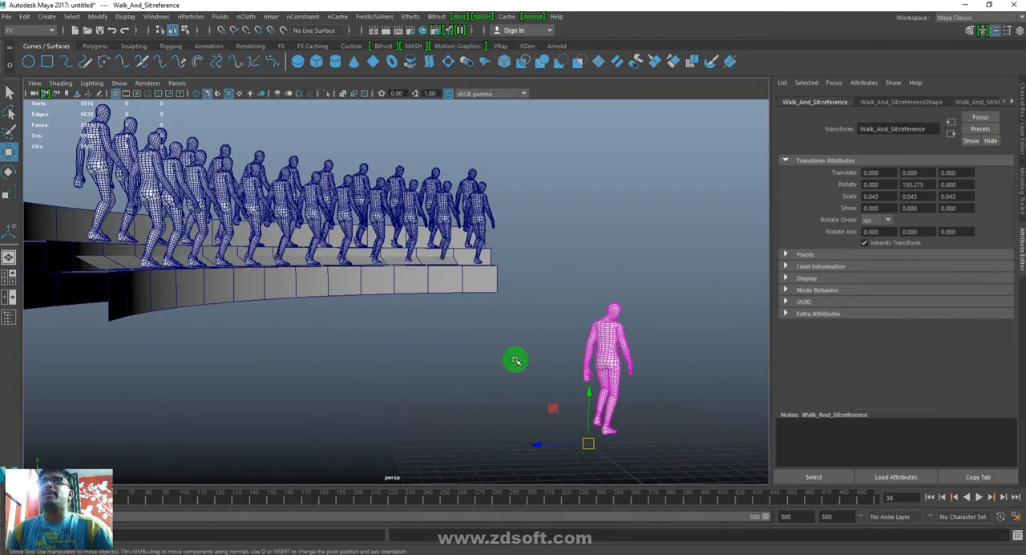
- Scale the reference locator to about 0.029 and move it to about 2.772, 0, 1.153 to fit the characters on the steps
{"action": "left_click_drag", "start_coordinate": [593, 459], "coordinate": [529, 453]}
{"action": "mouse_move", "coordinate": [462, 263]}
{"action": "left_mouse_down", "text": "alt"}
{"action": "mouse_move", "coordinate": [441, 280]}
{"action": "mouse_move", "coordinate": [463, 279]}
{"action": "left_mouse_up", "text": "alt"}
{"action": "key", "text": "w"}
{"action": "left_click_drag", "start_coordinate": [535, 455], "coordinate": [498, 457]}
{"action": "left_click_drag", "start_coordinate": [401, 318], "coordinate": [385, 355], "text": "alt"}
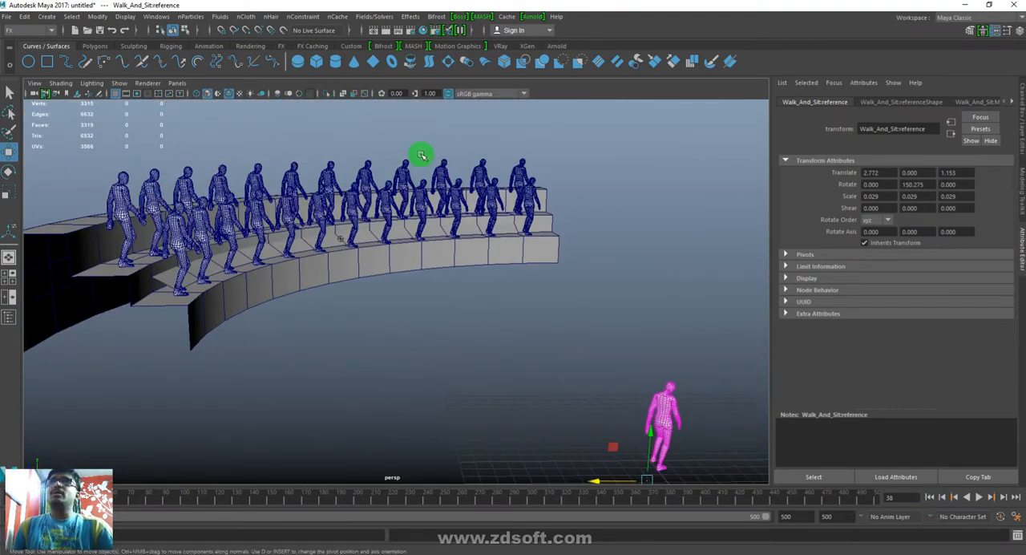
- Replay the simulation from the first frame, stop at frame 108, and inspect the seated crowd up close
{"action": "left_click", "coordinate": [929, 498]}
{"action": "left_click", "coordinate": [981, 497]}
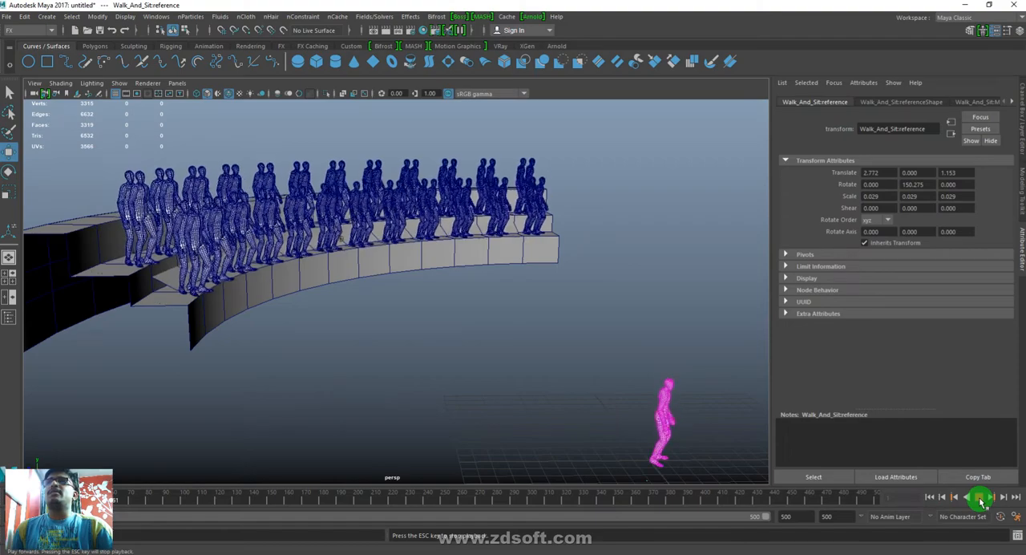
{"action": "left_click", "coordinate": [981, 498]}
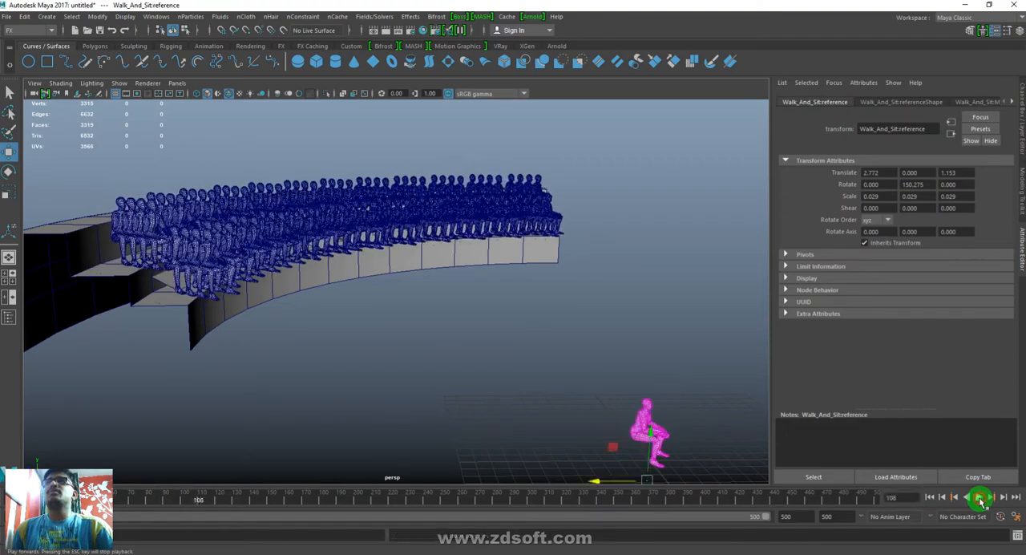
{"action": "left_click_drag", "start_coordinate": [396, 368], "coordinate": [426, 360], "text": "alt"}
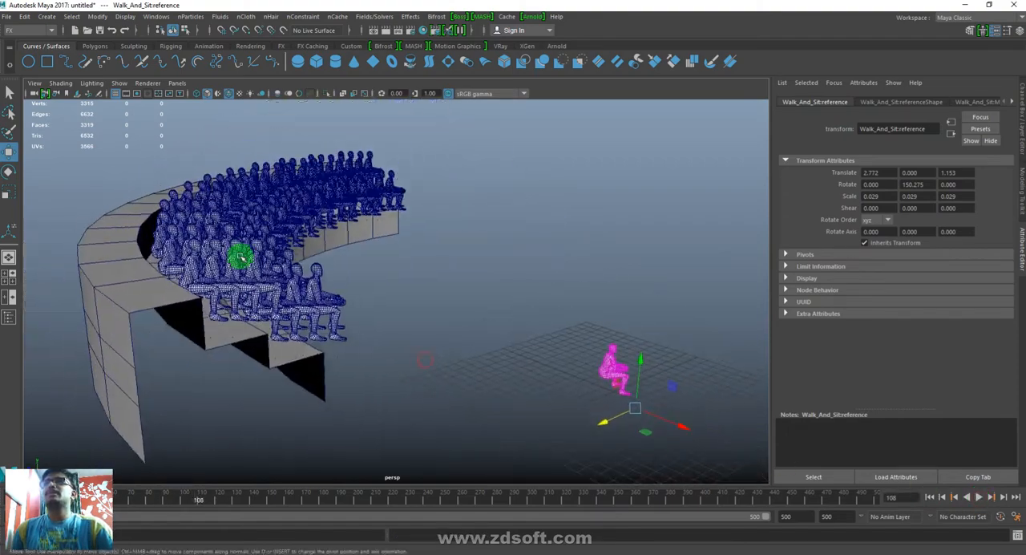
{"action": "right_click_drag", "start_coordinate": [238, 256], "coordinate": [323, 389], "text": "alt"}
{"action": "middle_click_drag", "start_coordinate": [299, 388], "coordinate": [444, 419], "text": "alt"}
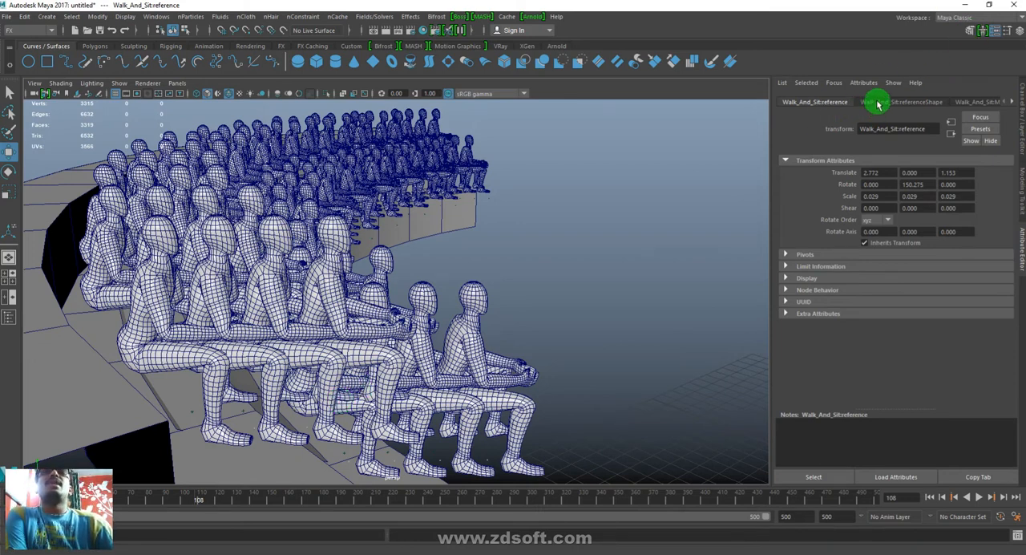
- Select particle1 in the Outliner and examine emitter1's direction and emission speed attributes
{"action": "left_click", "coordinate": [481, 296]}
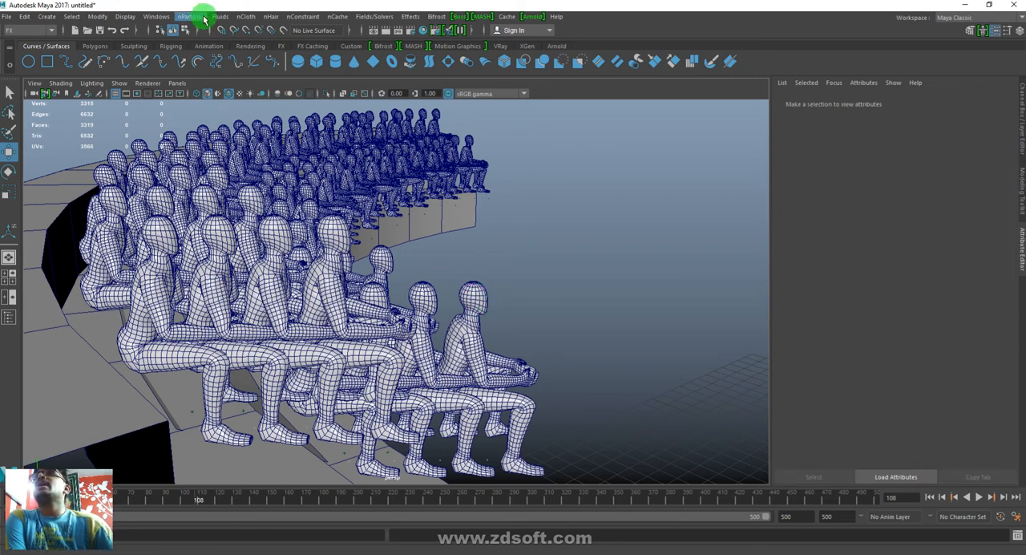
{"action": "left_click", "coordinate": [156, 16]}
{"action": "left_click", "coordinate": [190, 133]}
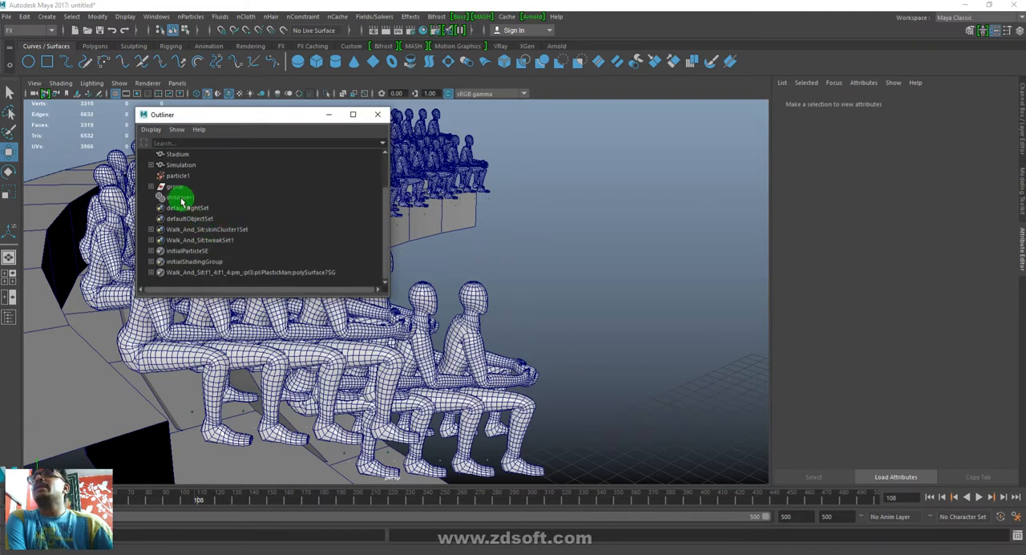
{"action": "left_click", "coordinate": [178, 175]}
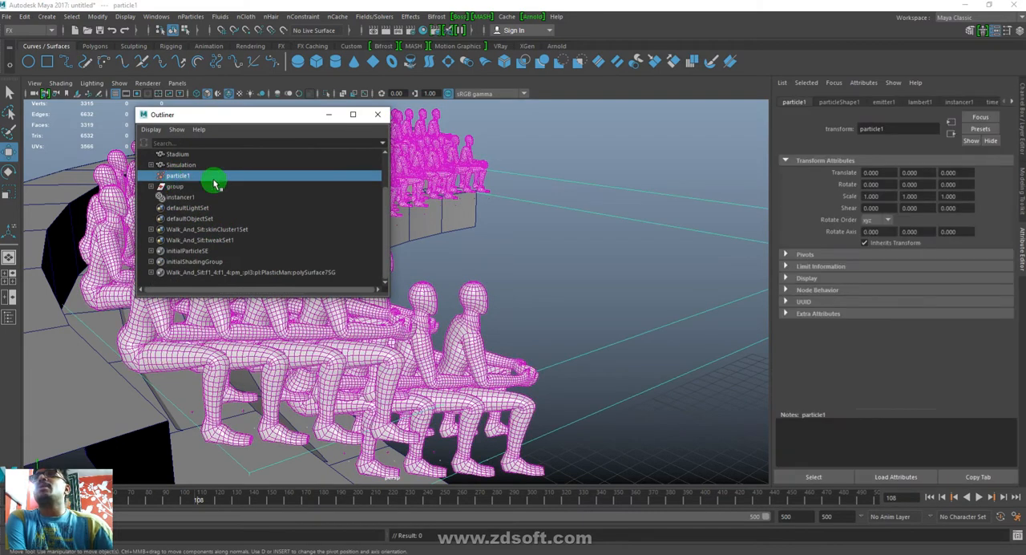
{"action": "left_click", "coordinate": [845, 103]}
{"action": "left_click", "coordinate": [880, 103]}
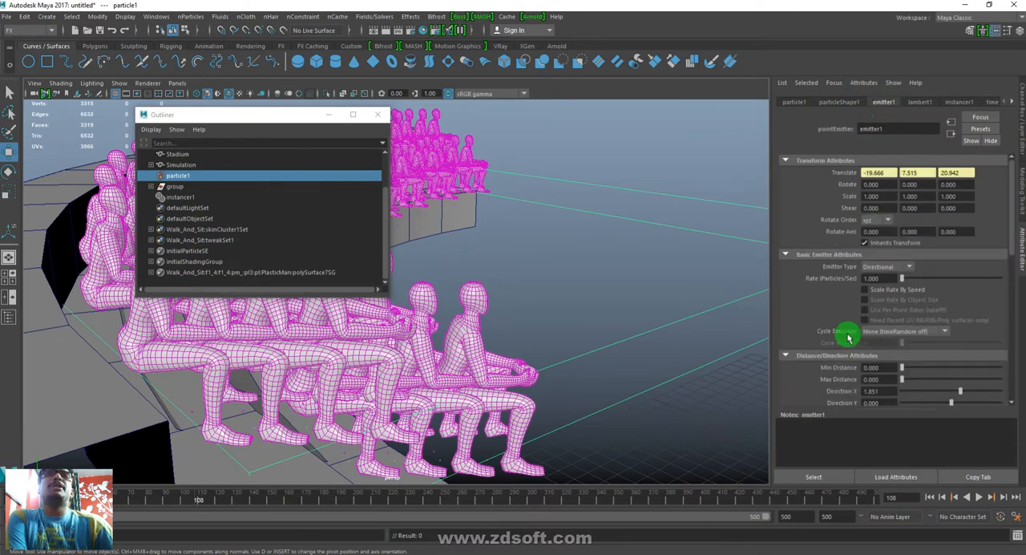
{"action": "scroll", "coordinate": [888, 363], "scroll_direction": "down", "scroll_amount": 4}
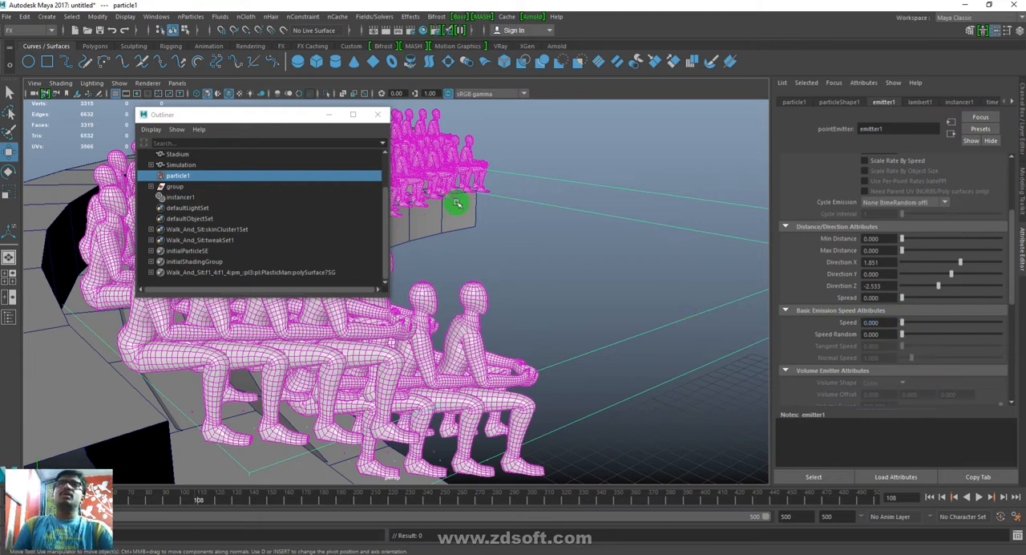
{"action": "left_click", "coordinate": [334, 117]}
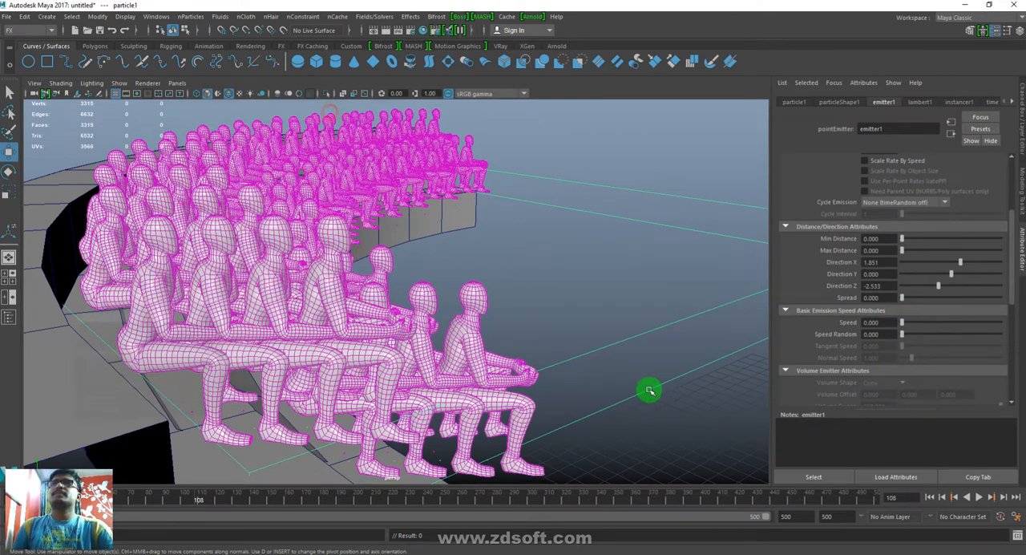
- Replay the simulation from the first frame with the whole stand in view, return to frame 1, and dismiss the antivirus notification
{"action": "left_click", "coordinate": [930, 497]}
{"action": "left_click", "coordinate": [982, 497]}
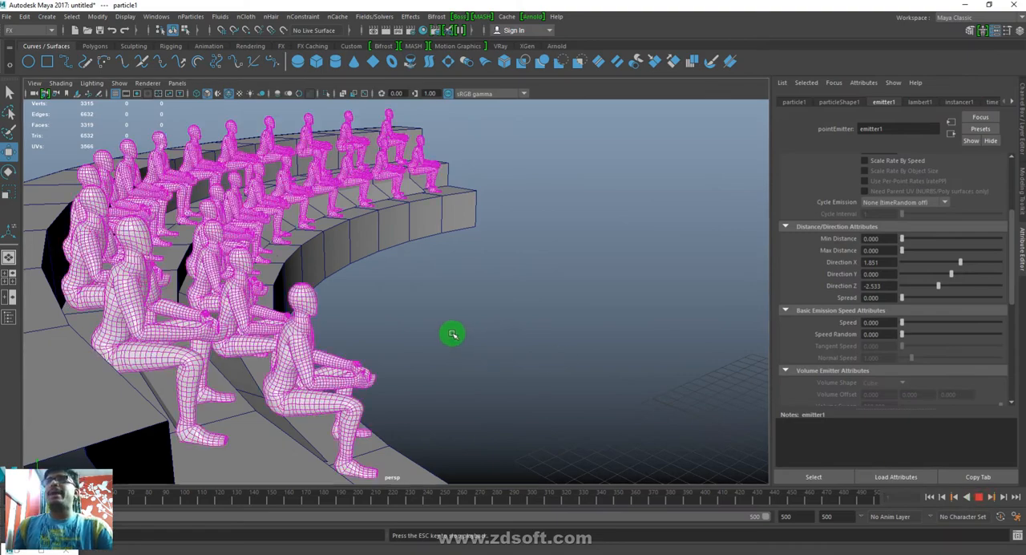
{"action": "left_click_drag", "start_coordinate": [630, 373], "coordinate": [449, 374], "text": "alt"}
{"action": "key", "text": "Escape"}
{"action": "left_click_drag", "start_coordinate": [333, 498], "coordinate": [120, 498]}
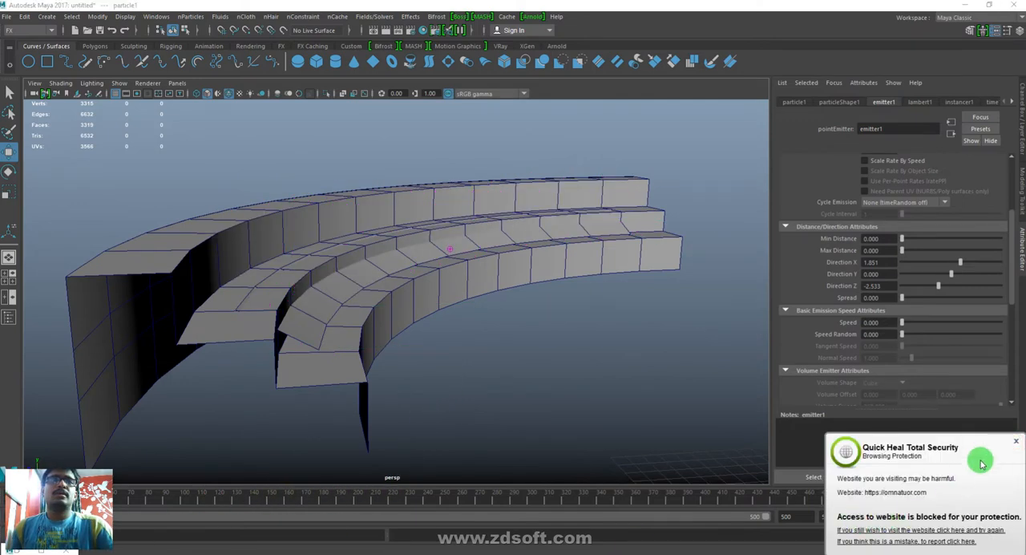
{"action": "left_click", "coordinate": [1014, 442]}
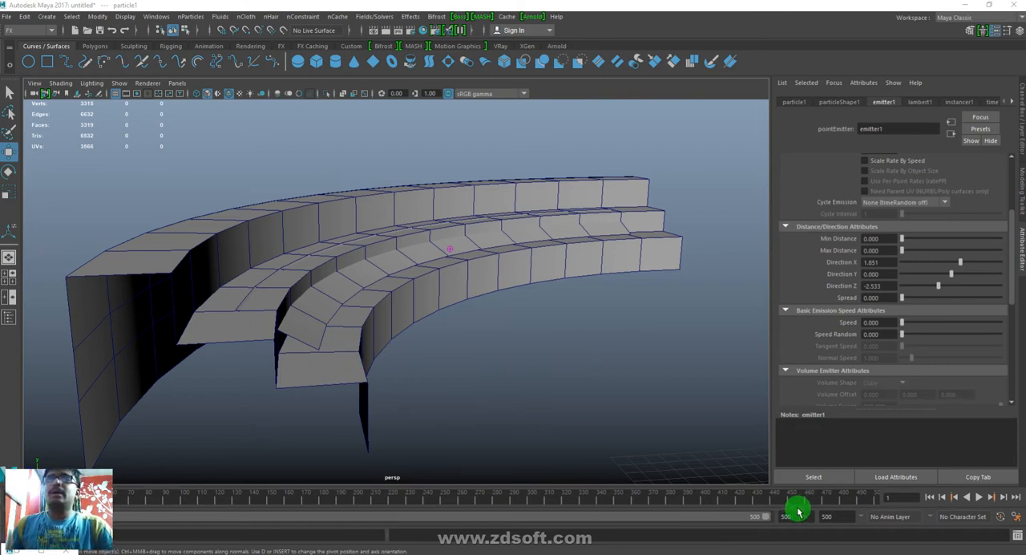
- Play the simulation again with the stands and source character in view, stopping at frame 106
{"action": "left_click", "coordinate": [980, 498]}
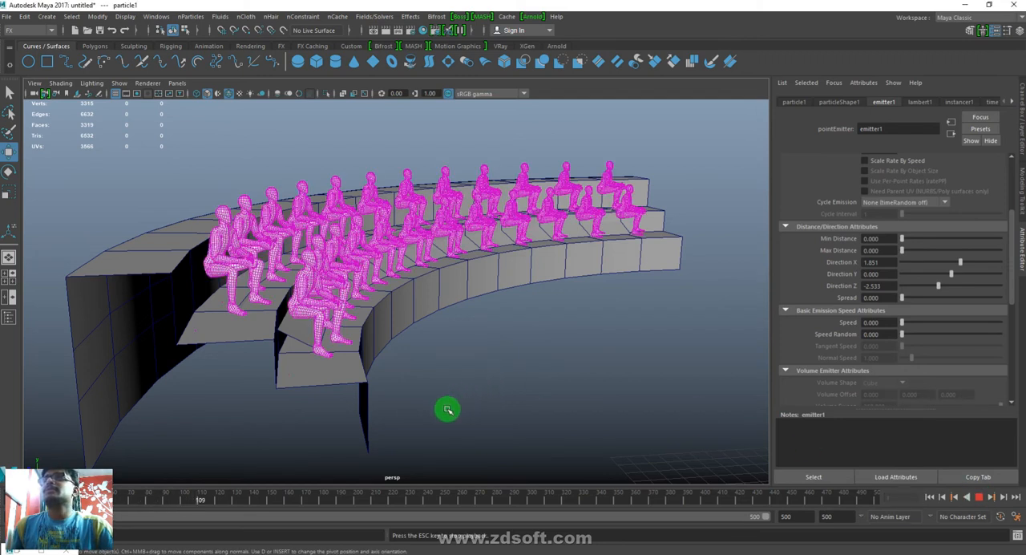
{"action": "right_click_drag", "start_coordinate": [621, 408], "coordinate": [392, 362], "text": "alt"}
{"action": "middle_click_drag", "start_coordinate": [607, 406], "coordinate": [555, 403], "text": "alt"}
{"action": "key", "text": "Escape"}
{"action": "left_click_drag", "start_coordinate": [355, 502], "coordinate": [117, 502]}
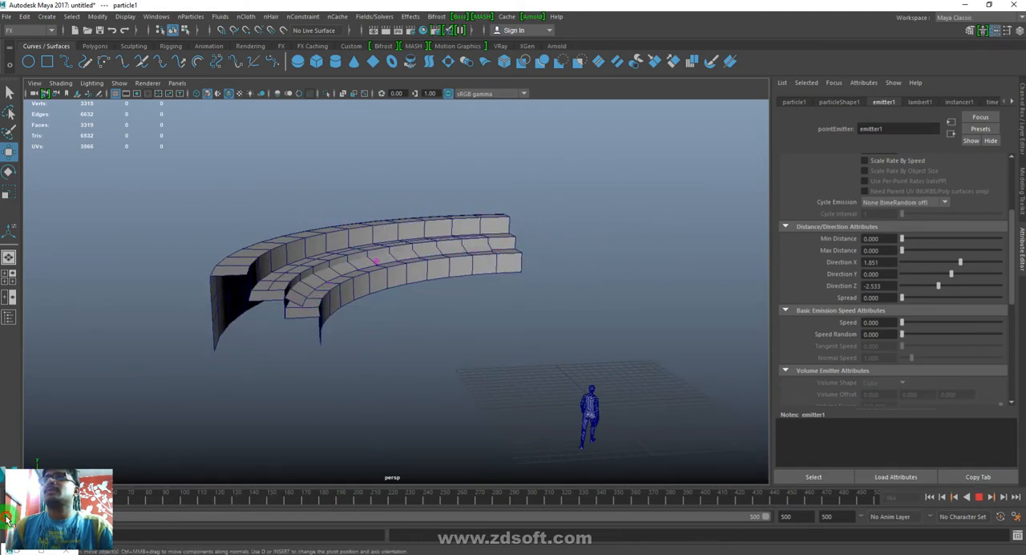
{"action": "left_click_drag", "start_coordinate": [48, 508], "coordinate": [191, 521]}
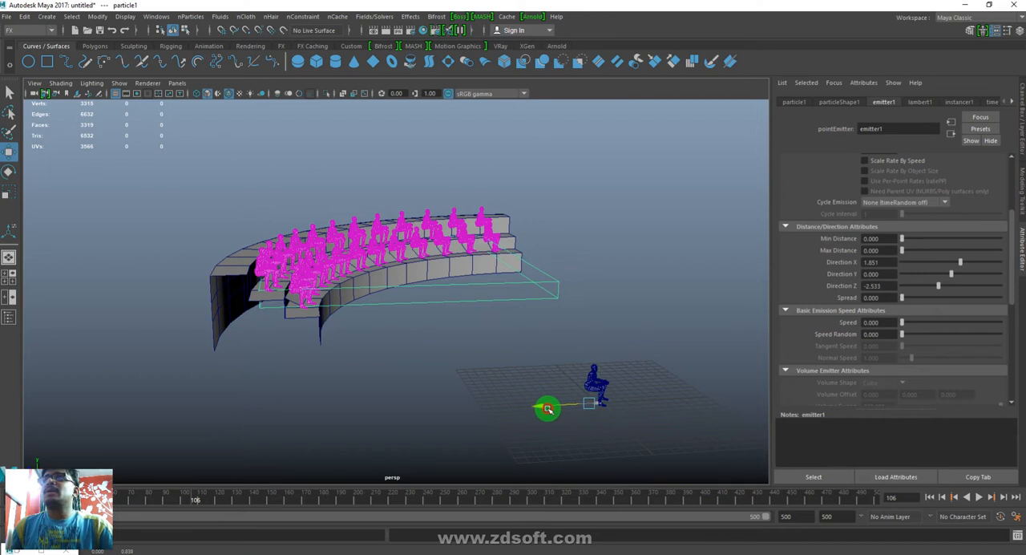
- Select the source character's Walk_And_Sit:reference locator and compare its seated pose with the crowd on the stands
{"action": "left_click", "coordinate": [659, 371]}
{"action": "left_click", "coordinate": [597, 373]}
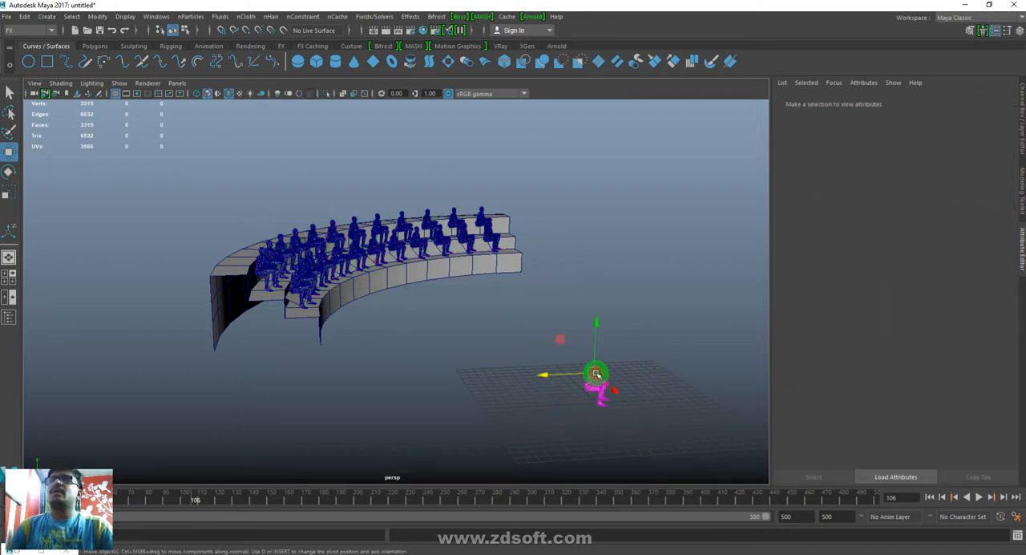
{"action": "left_click", "coordinate": [659, 409]}
{"action": "left_click_drag", "start_coordinate": [596, 409], "coordinate": [577, 392], "text": "alt"}
{"action": "left_click", "coordinate": [537, 357]}
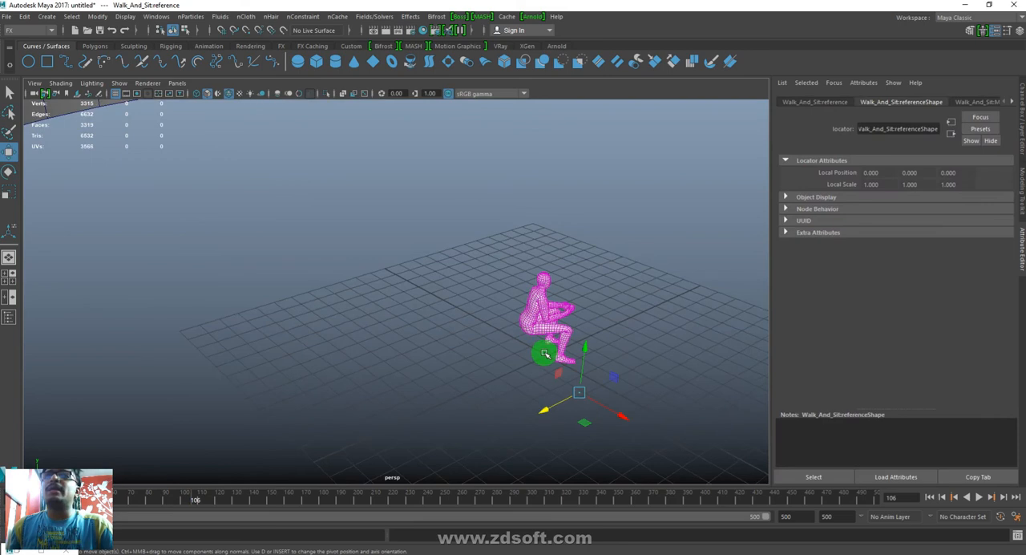
{"action": "left_click", "coordinate": [545, 353]}
{"action": "left_click", "coordinate": [577, 394]}
{"action": "left_click_drag", "start_coordinate": [577, 393], "coordinate": [341, 366], "text": "alt"}
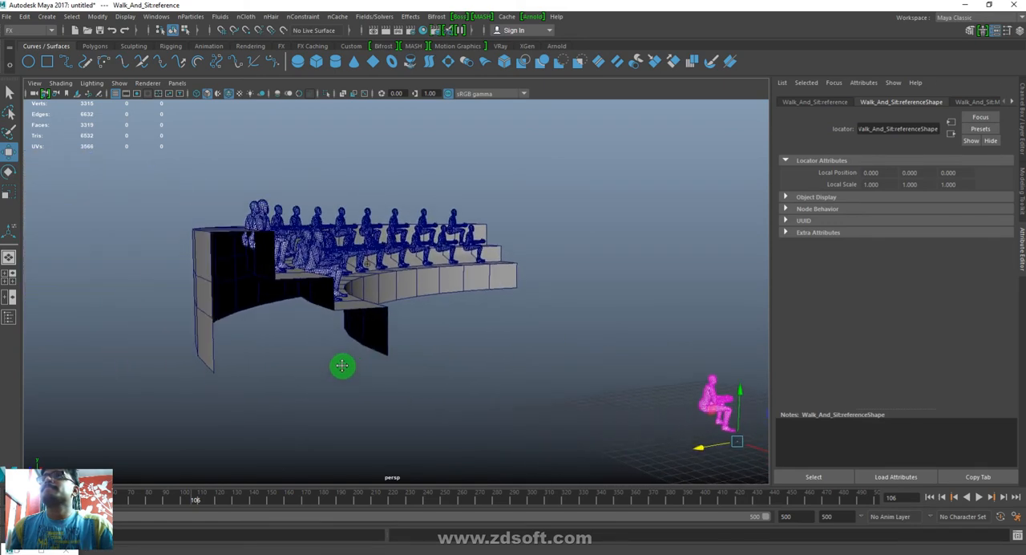
- Select the full row of faces on top of the Stadium mesh's highest tier and lower it toward the seated upper row
{"action": "left_click", "coordinate": [219, 252]}
{"action": "left_click_drag", "start_coordinate": [234, 237], "coordinate": [227, 274], "text": "alt"}
{"action": "right_click_drag", "start_coordinate": [198, 351], "coordinate": [202, 377]}
{"action": "left_click", "coordinate": [217, 353]}
{"action": "left_click", "coordinate": [227, 307], "text": "shift"}
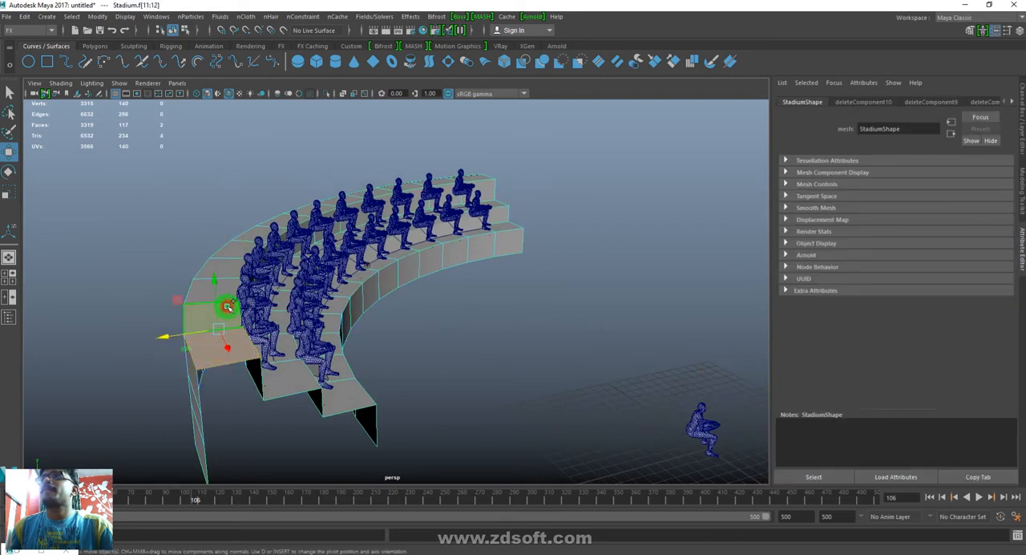
{"action": "double_click", "coordinate": [399, 190], "text": "shift"}
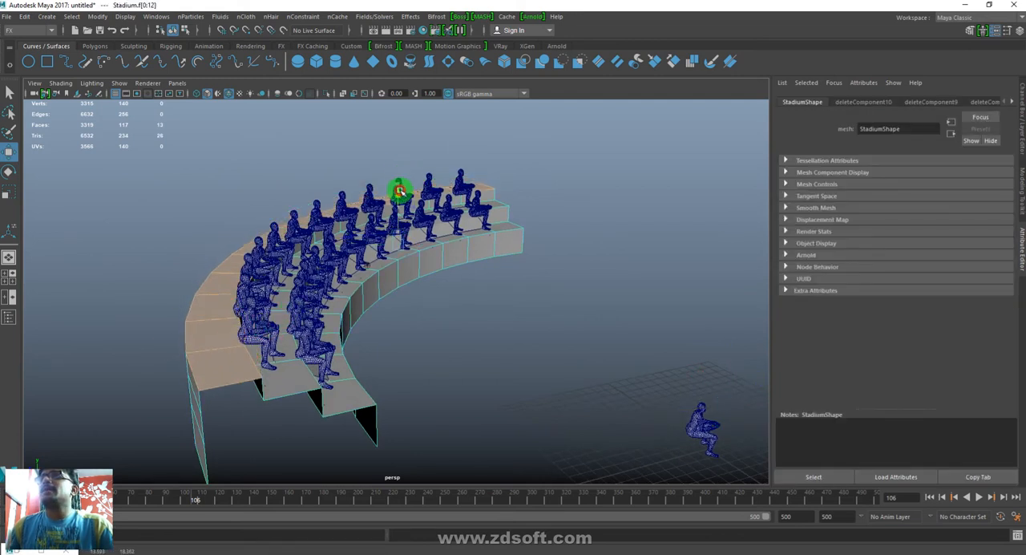
{"action": "left_click_drag", "start_coordinate": [401, 187], "coordinate": [352, 302], "text": "alt"}
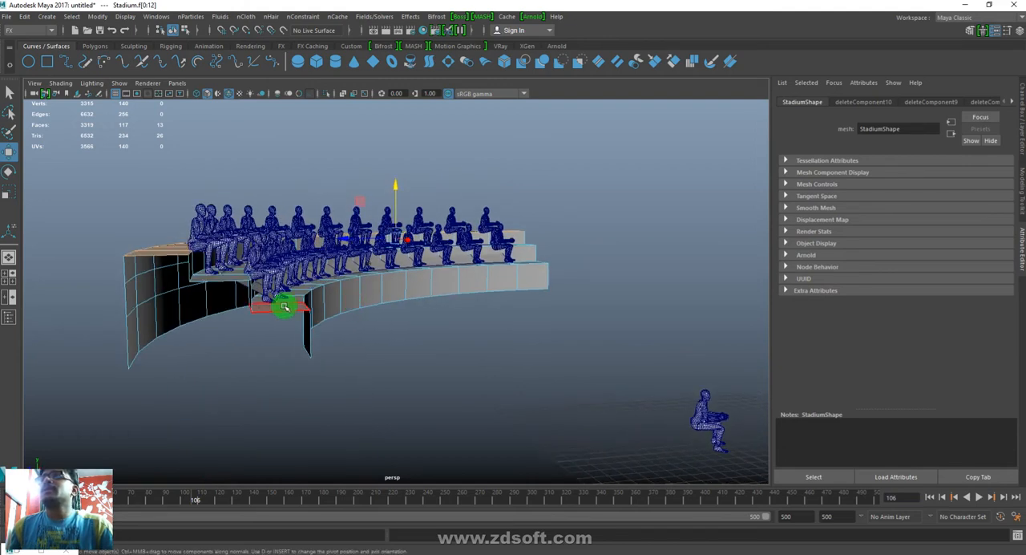
- Check the Stadium mesh's lowest-tier end face and the riser faces behind the middle tier against the crowd, and clear the selection
{"action": "left_click", "coordinate": [285, 306]}
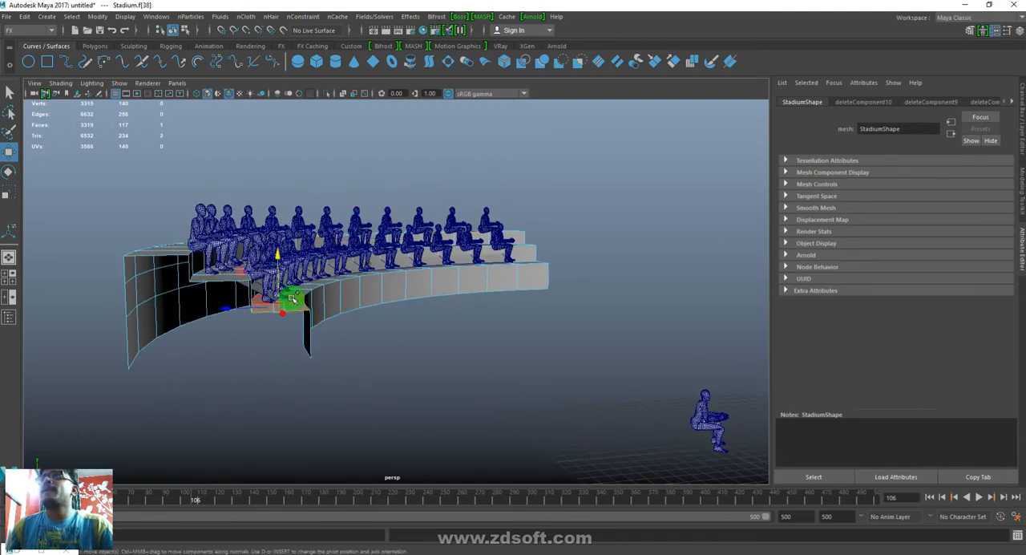
{"action": "left_click_drag", "start_coordinate": [362, 241], "coordinate": [361, 355], "text": "alt"}
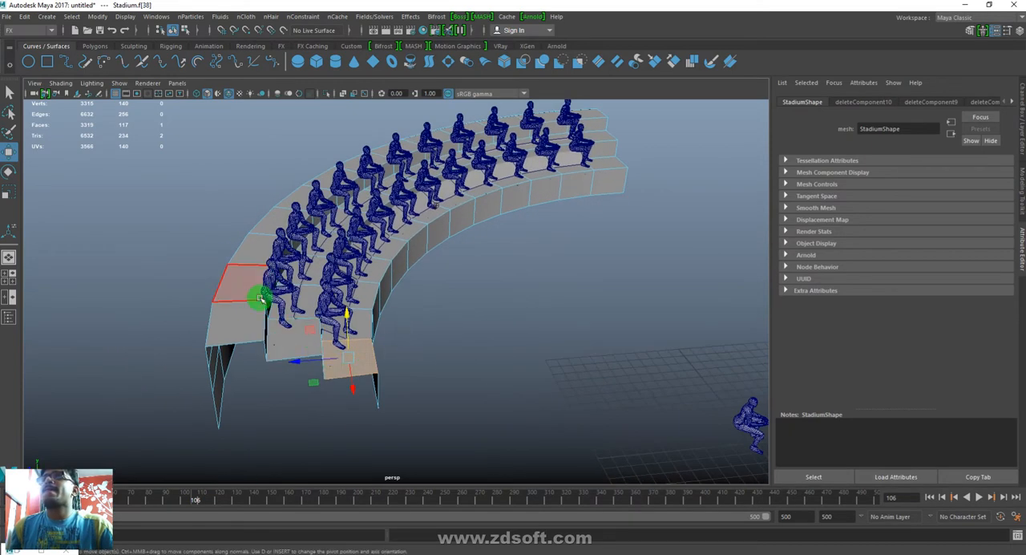
{"action": "left_click", "coordinate": [264, 327]}
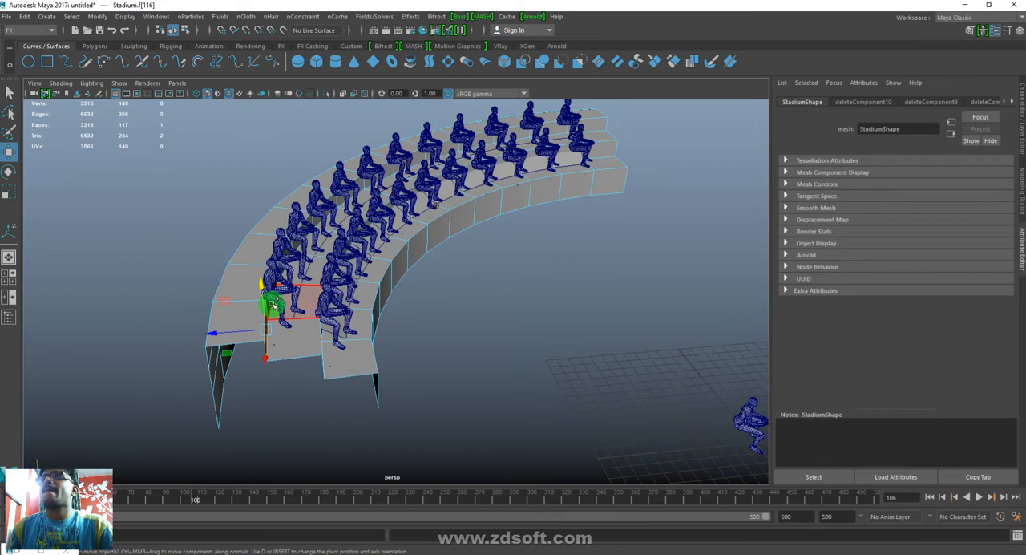
{"action": "double_click", "coordinate": [487, 195], "text": "shift"}
{"action": "left_click", "coordinate": [503, 227]}
{"action": "left_click_drag", "start_coordinate": [444, 203], "coordinate": [336, 235]}
{"action": "left_click", "coordinate": [509, 390]}
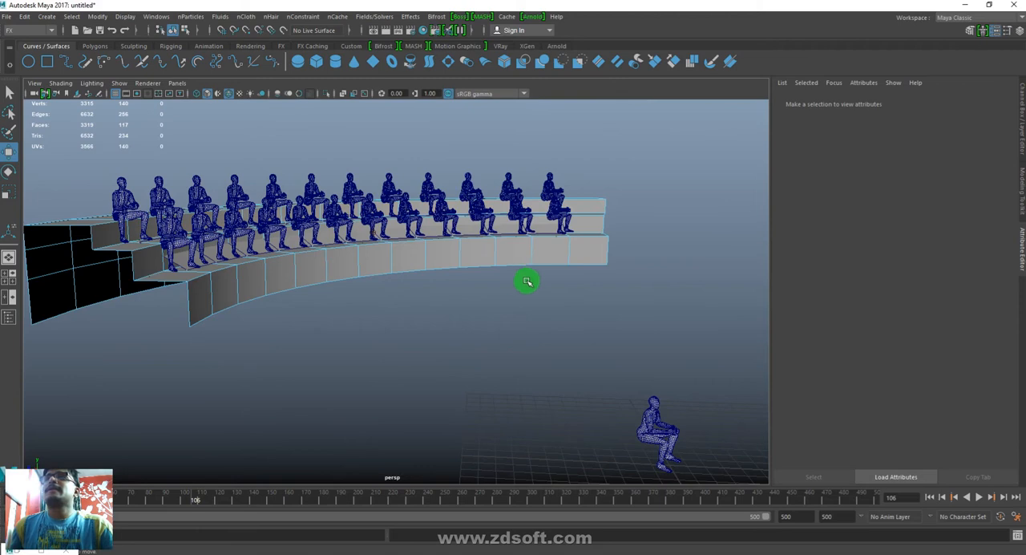
- Replay the simulation from the first frame, stop at frame 133, and inspect the seated rows from above
{"action": "left_click", "coordinate": [930, 497]}
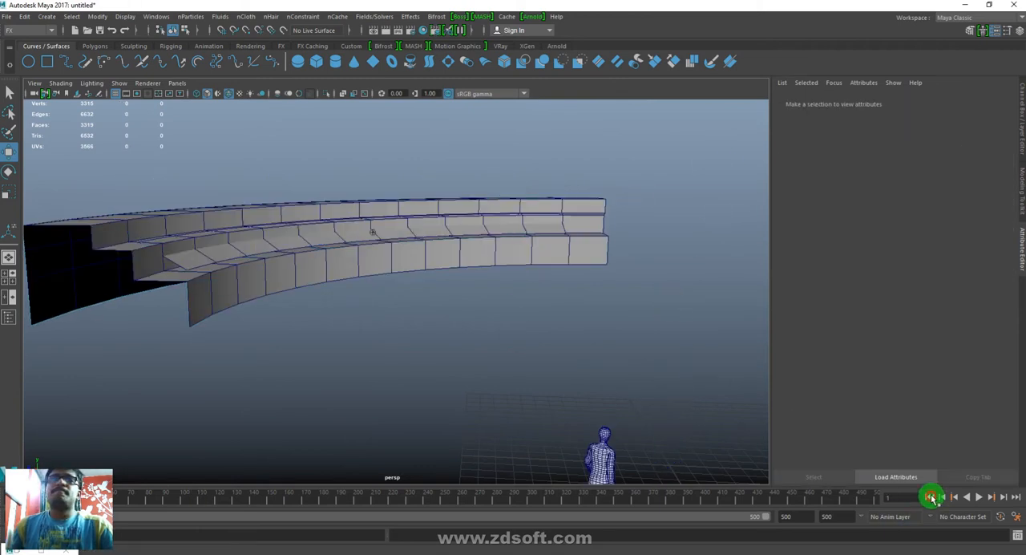
{"action": "left_click", "coordinate": [979, 497]}
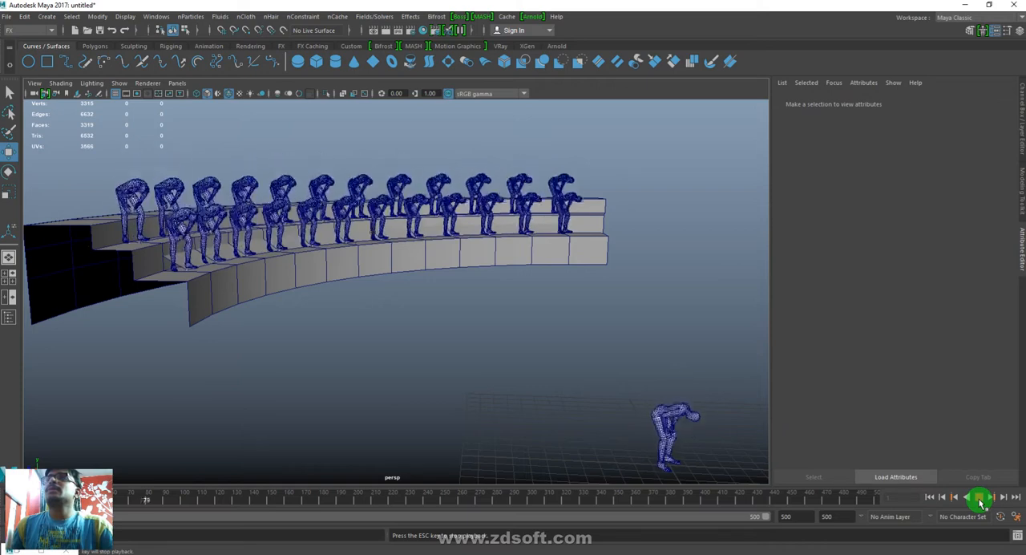
{"action": "left_click", "coordinate": [979, 497]}
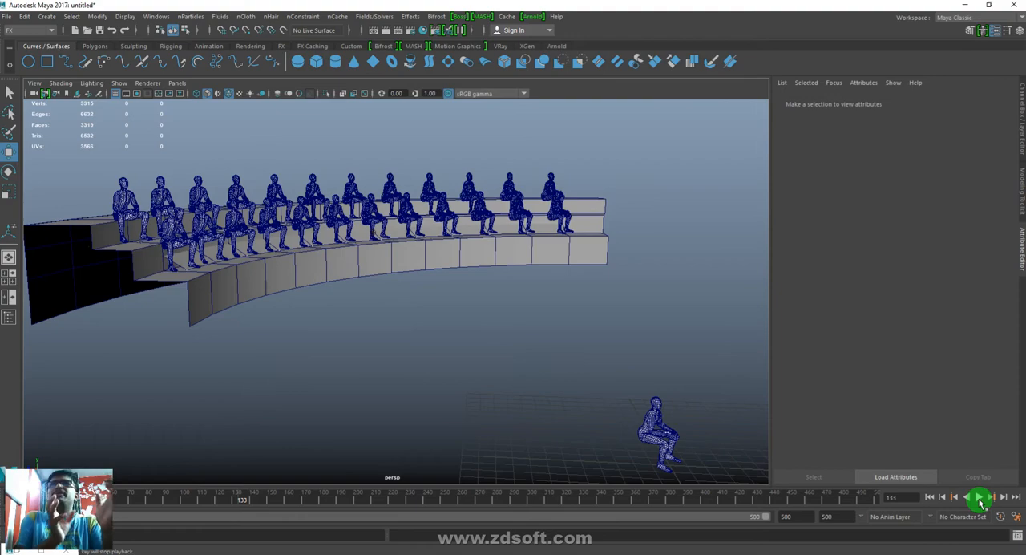
{"action": "left_click_drag", "start_coordinate": [657, 457], "coordinate": [464, 324], "text": "alt"}
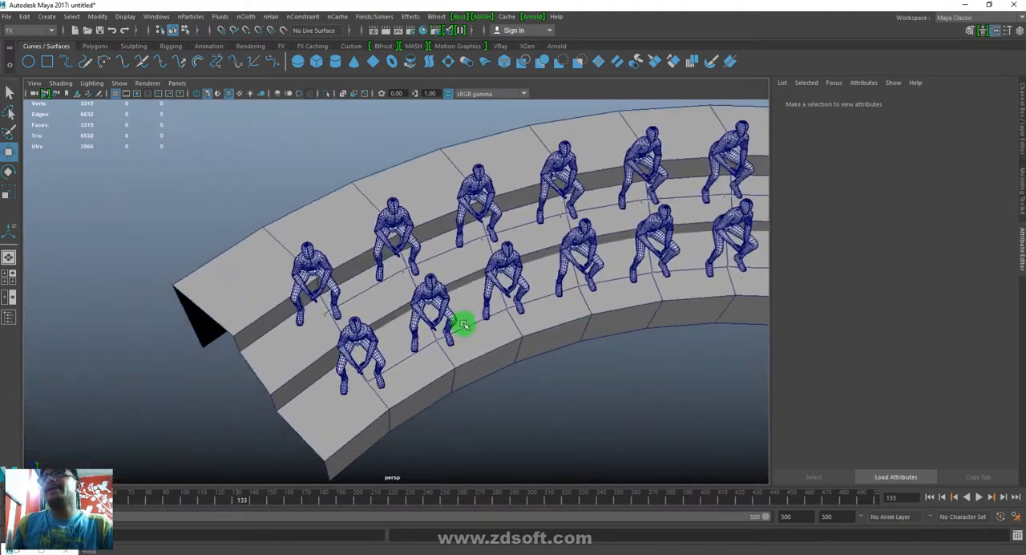
- Add the Simulation and Stadium meshes to display layer layer1 and set the layer to Reference
{"action": "left_click", "coordinate": [367, 301]}
{"action": "left_click", "coordinate": [373, 286]}
{"action": "left_click_drag", "start_coordinate": [555, 349], "coordinate": [520, 347], "text": "alt"}
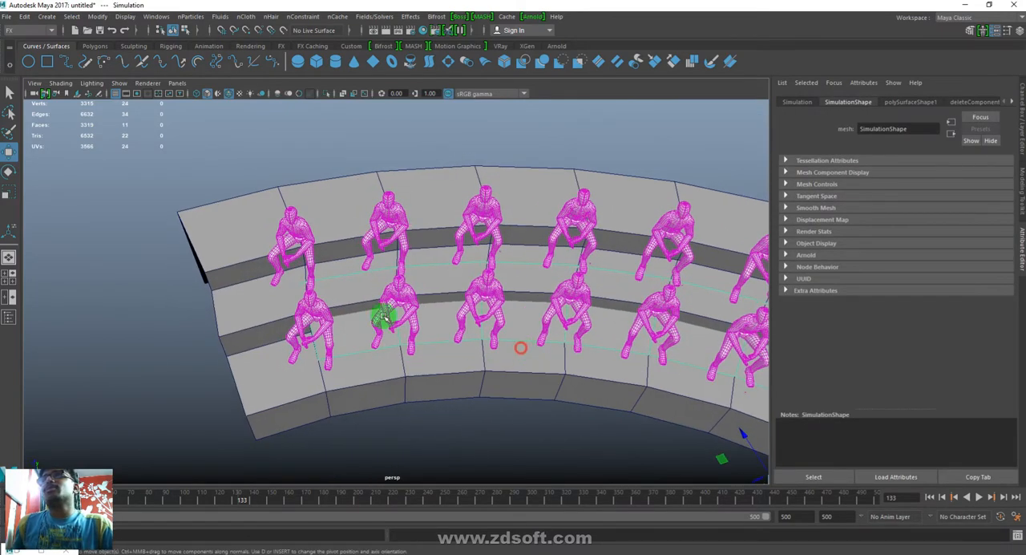
{"action": "left_click", "coordinate": [341, 274], "text": "shift"}
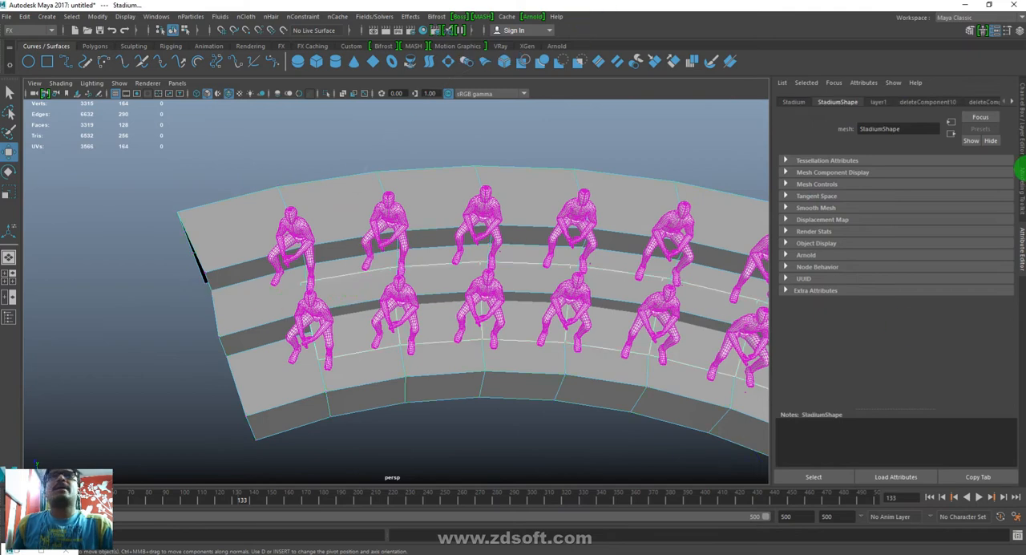
{"action": "left_click", "coordinate": [1019, 120]}
{"action": "right_click", "coordinate": [824, 406]}
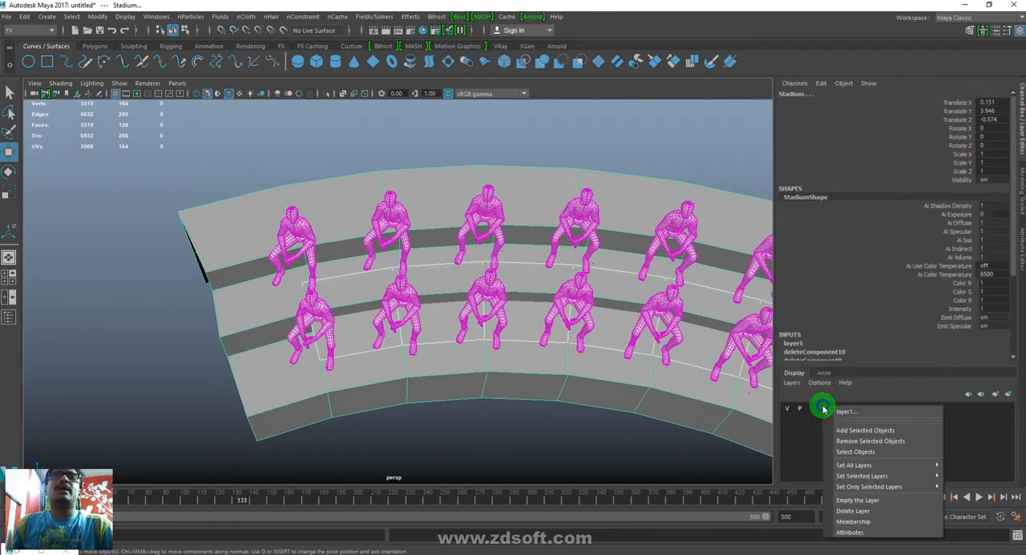
{"action": "left_click", "coordinate": [863, 431]}
{"action": "left_click", "coordinate": [812, 410]}
{"action": "left_click", "coordinate": [813, 411]}
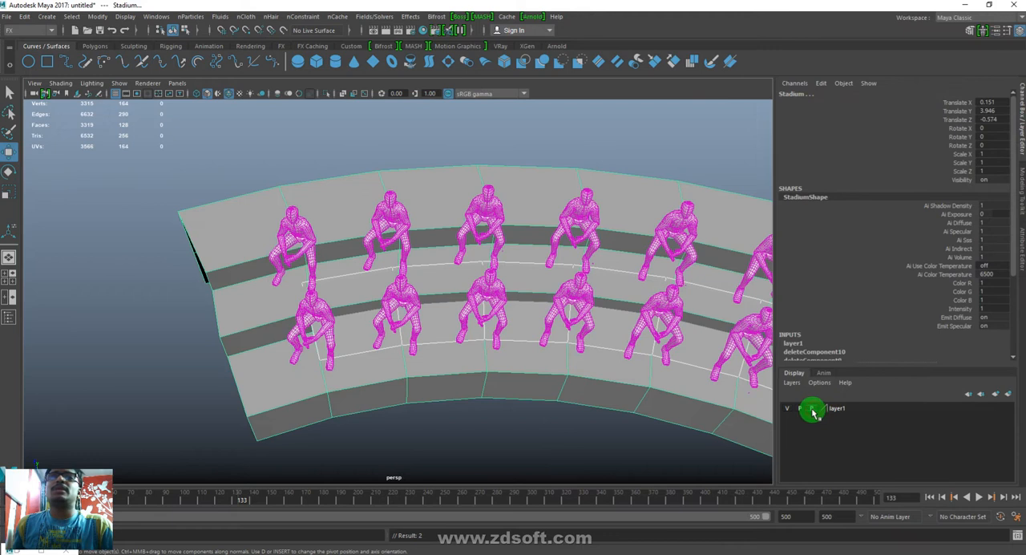
- Unlock layer1, remove only the Simulation mesh from it, and set the layer back to Reference
{"action": "left_click", "coordinate": [618, 430]}
{"action": "left_click", "coordinate": [424, 257]}
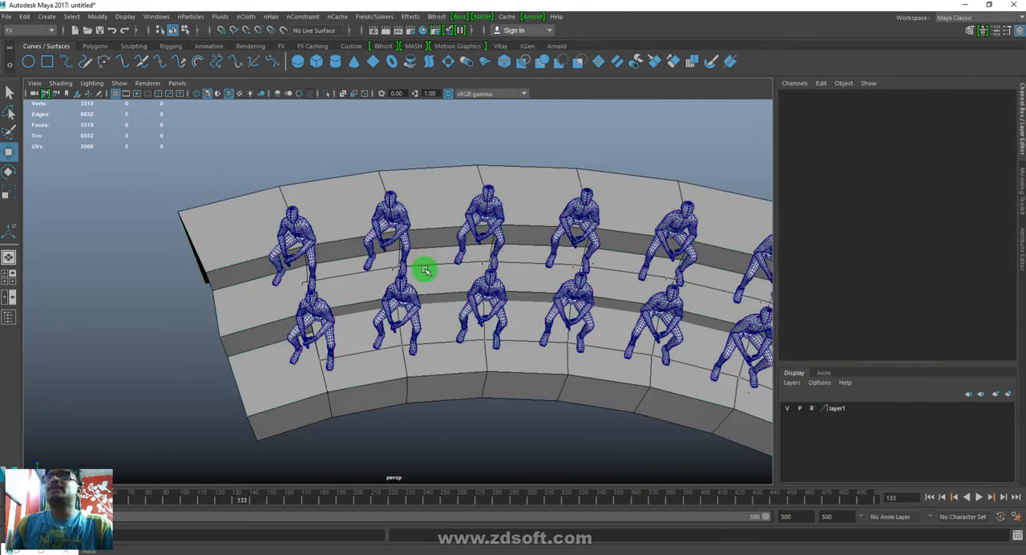
{"action": "left_click", "coordinate": [815, 409]}
{"action": "left_click", "coordinate": [526, 335]}
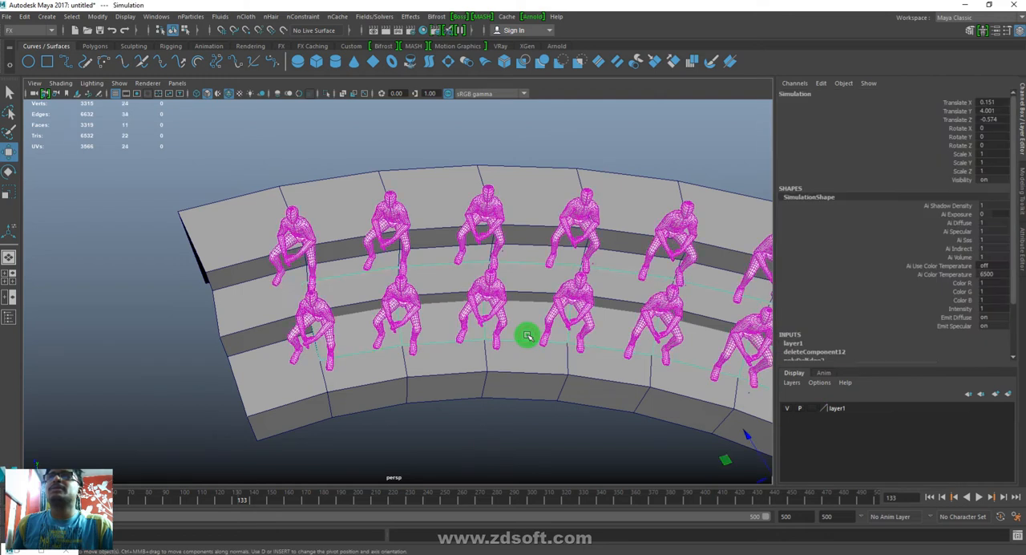
{"action": "right_click_drag", "start_coordinate": [827, 409], "coordinate": [882, 440]}
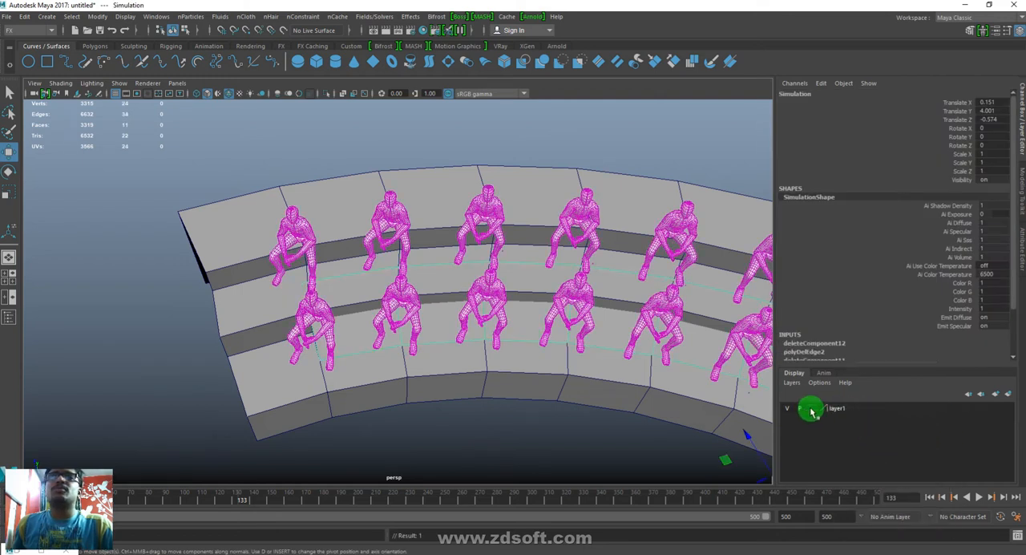
{"action": "left_click", "coordinate": [654, 469]}
- Move three vertices at the start of the Simulation mesh's upper row along the tier to make the spacing uneven
{"action": "left_click_drag", "start_coordinate": [554, 399], "coordinate": [549, 342], "text": "alt"}
{"action": "left_click", "coordinate": [547, 250]}
{"action": "left_click_drag", "start_coordinate": [535, 260], "coordinate": [489, 292], "text": "alt"}
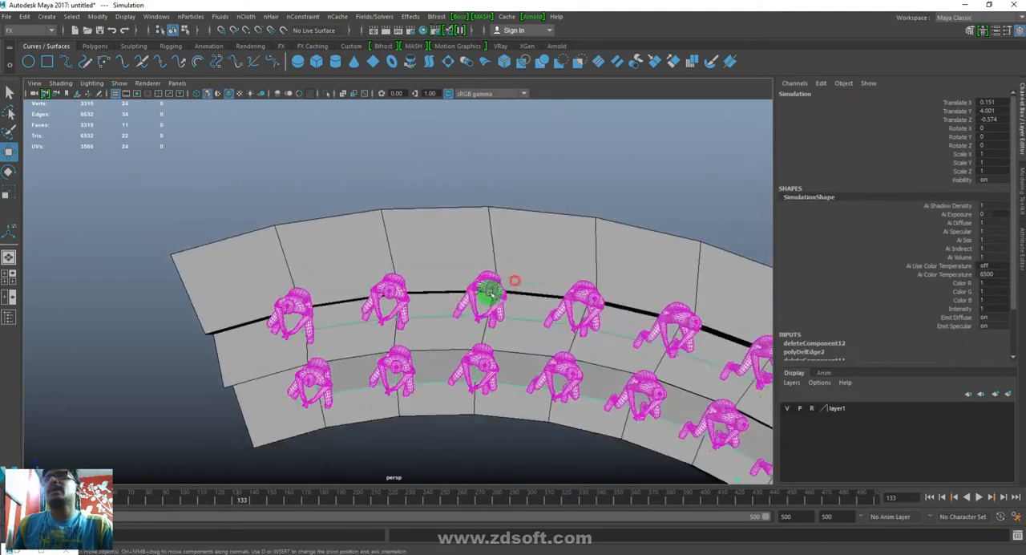
{"action": "left_click", "coordinate": [255, 358]}
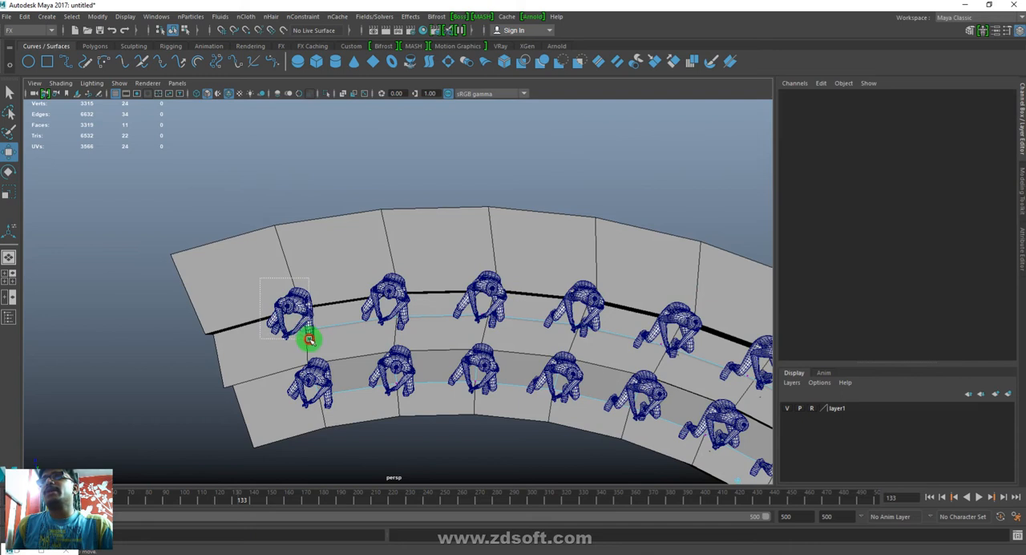
{"action": "left_click", "coordinate": [307, 335]}
{"action": "left_click_drag", "start_coordinate": [257, 304], "coordinate": [213, 304]}
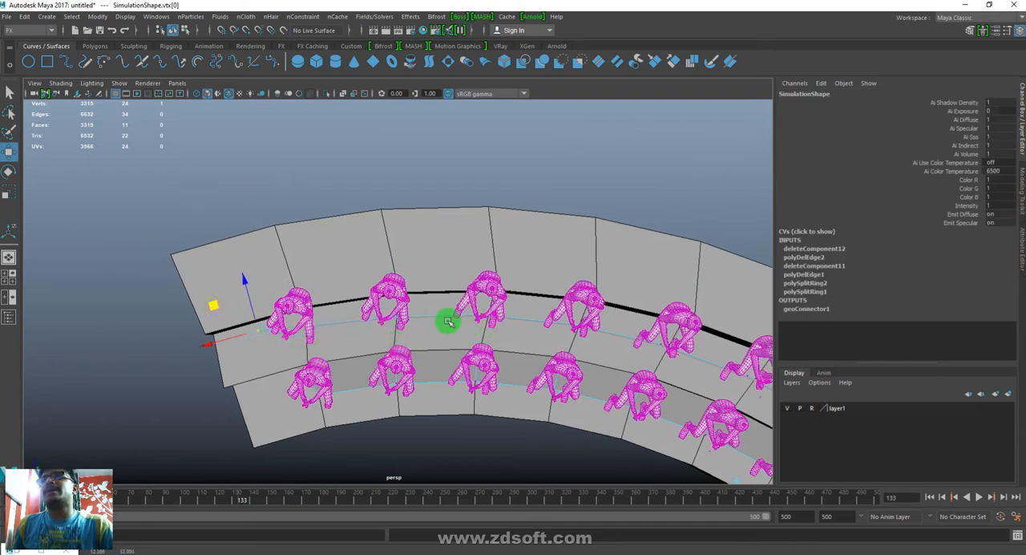
{"action": "left_click", "coordinate": [353, 328]}
{"action": "left_click_drag", "start_coordinate": [352, 298], "coordinate": [391, 279]}
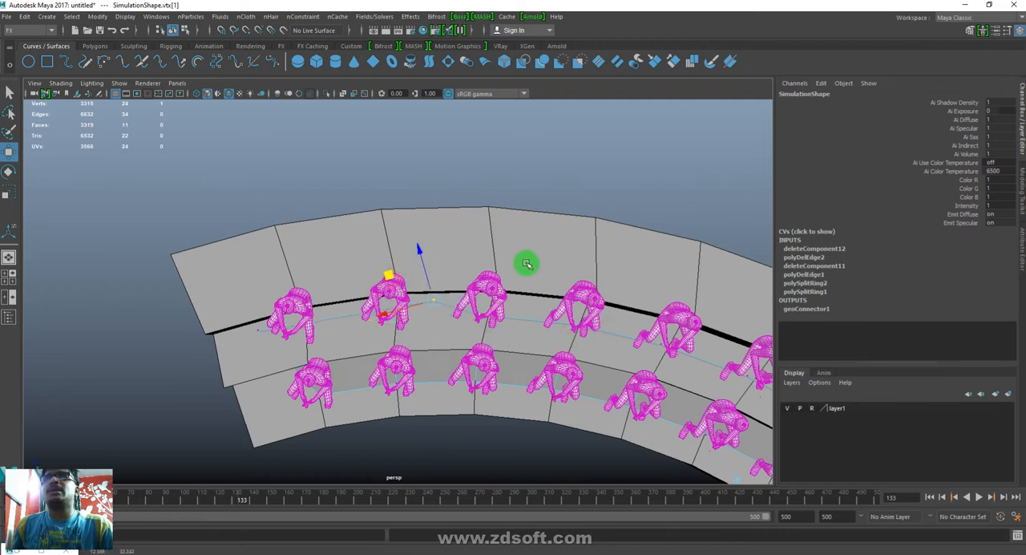
{"action": "left_click", "coordinate": [577, 345]}
{"action": "left_click_drag", "start_coordinate": [526, 299], "coordinate": [481, 287]}
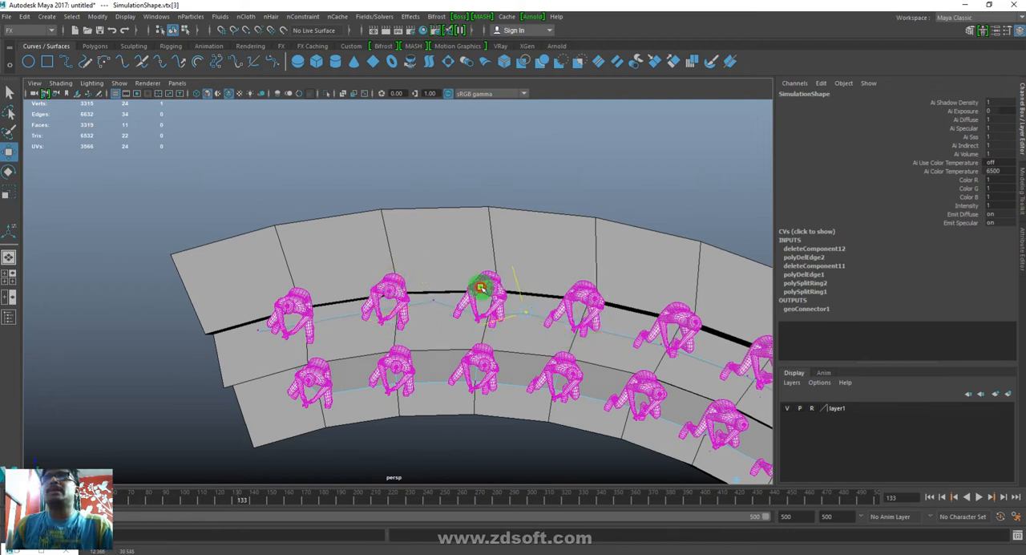
- Shift vertices in the middle of the Simulation mesh's upper row along the curved tier to vary the gaps between them
{"action": "middle_click_drag", "start_coordinate": [568, 385], "coordinate": [474, 355], "text": "alt"}
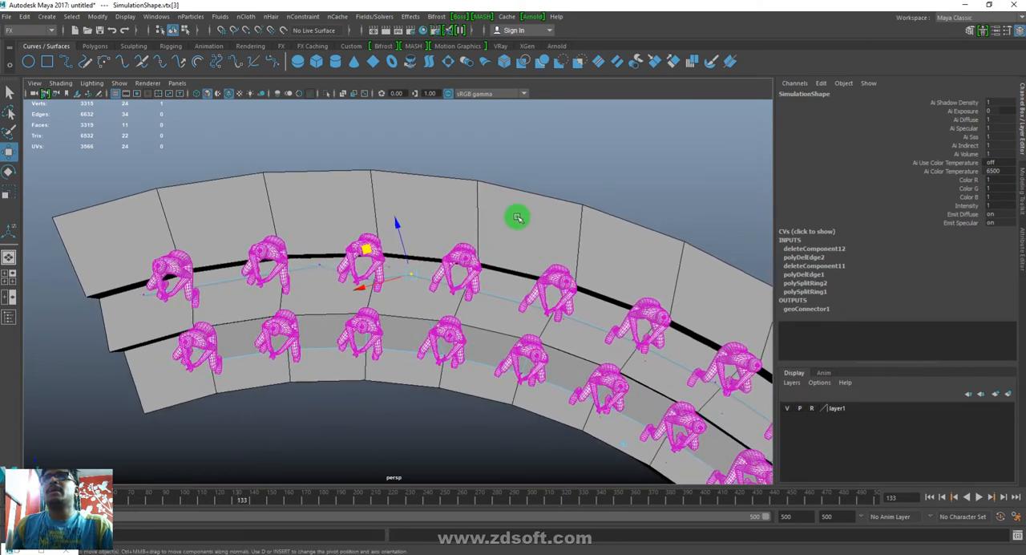
{"action": "left_click_drag", "start_coordinate": [591, 324], "coordinate": [591, 324]}
{"action": "left_click_drag", "start_coordinate": [502, 286], "coordinate": [551, 289]}
{"action": "middle_click_drag", "start_coordinate": [702, 402], "coordinate": [533, 350], "text": "alt"}
{"action": "left_click_drag", "start_coordinate": [535, 309], "coordinate": [542, 340]}
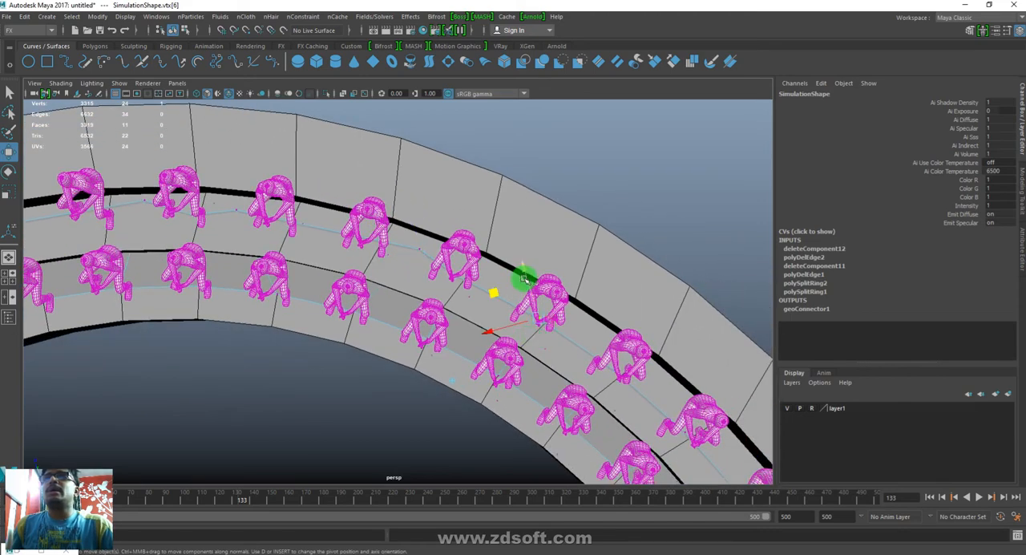
{"action": "left_click_drag", "start_coordinate": [496, 297], "coordinate": [549, 307]}
{"action": "left_click_drag", "start_coordinate": [650, 392], "coordinate": [727, 442]}
{"action": "left_click_drag", "start_coordinate": [642, 405], "coordinate": [617, 363]}
- Reposition vertices 9 and 10 toward the far end of the Simulation mesh's upper row, keeping them on the tier
{"action": "middle_click_drag", "start_coordinate": [662, 440], "coordinate": [486, 321], "text": "alt"}
{"action": "left_click_drag", "start_coordinate": [521, 339], "coordinate": [553, 380]}
{"action": "left_click_drag", "start_coordinate": [486, 343], "coordinate": [465, 286]}
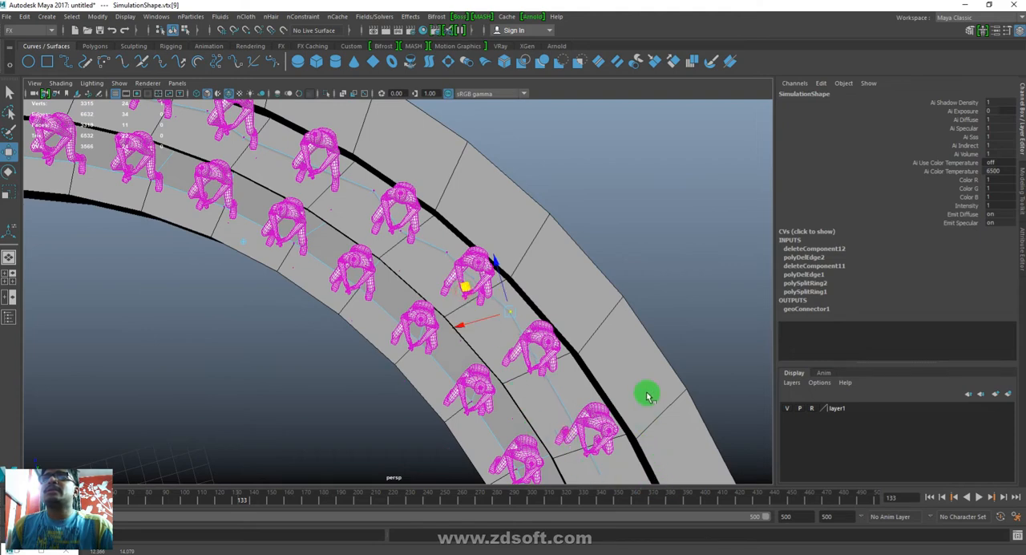
{"action": "middle_click_drag", "start_coordinate": [591, 419], "coordinate": [623, 281], "text": "alt"}
{"action": "left_click_drag", "start_coordinate": [583, 290], "coordinate": [583, 292]}
{"action": "left_click_drag", "start_coordinate": [530, 272], "coordinate": [582, 411]}
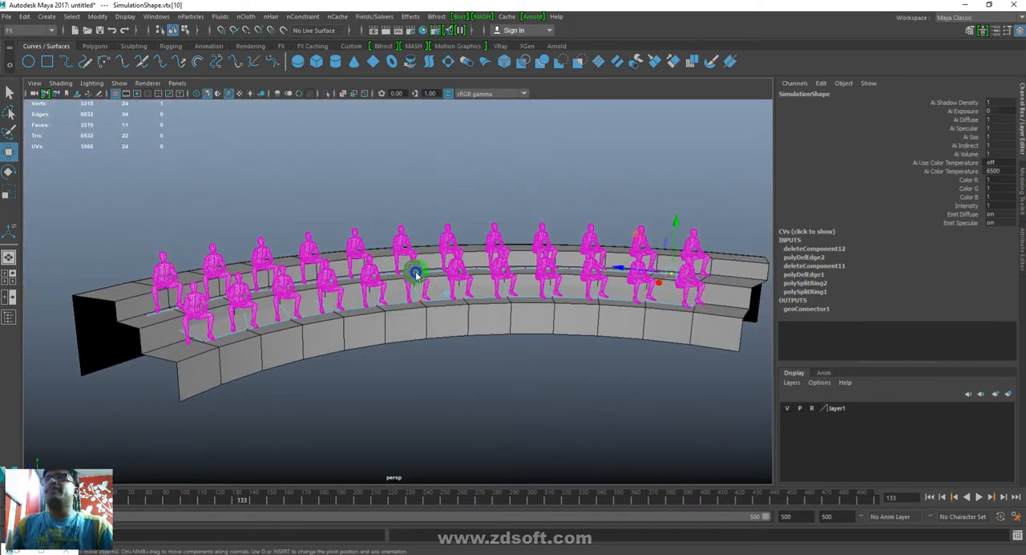
- Return the Simulation mesh to object mode, replay the simulation from the first frame, and stop it once the characters reseat
{"action": "left_click", "coordinate": [403, 295]}
{"action": "left_click", "coordinate": [930, 498]}
{"action": "left_click", "coordinate": [978, 497]}
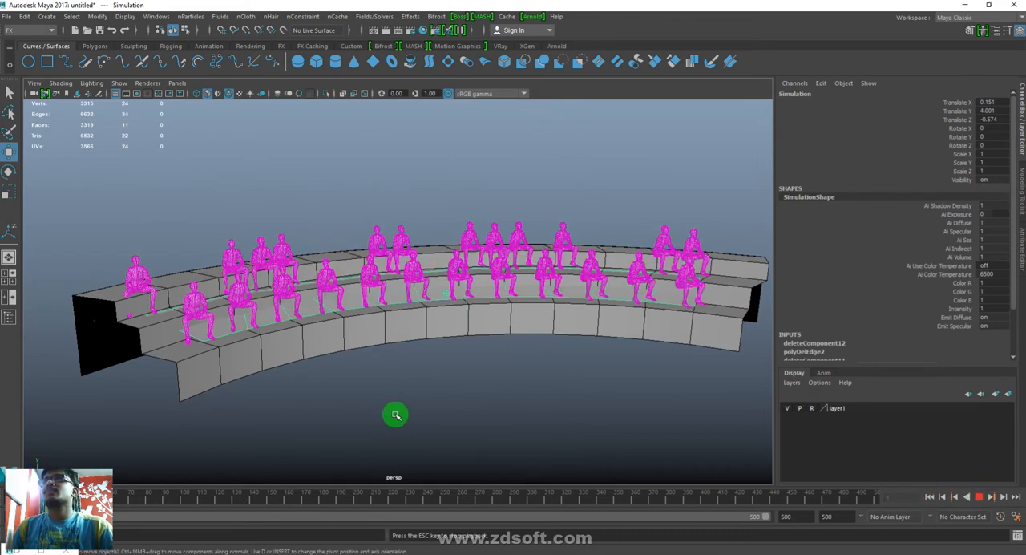
{"action": "key", "text": "Escape"}
{"action": "right_click", "coordinate": [330, 498]}
{"action": "left_click", "coordinate": [361, 495]}
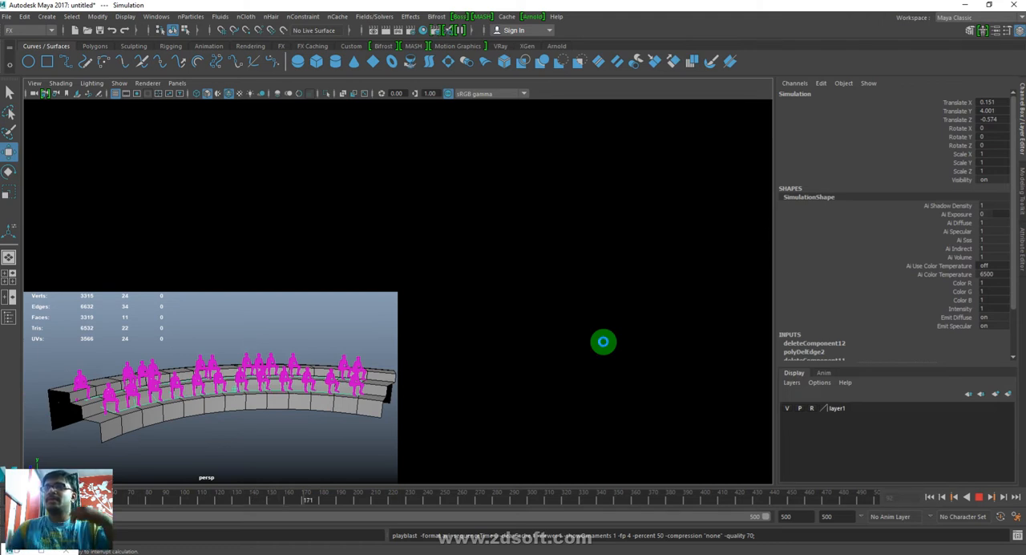
{"action": "key", "text": "Escape"}
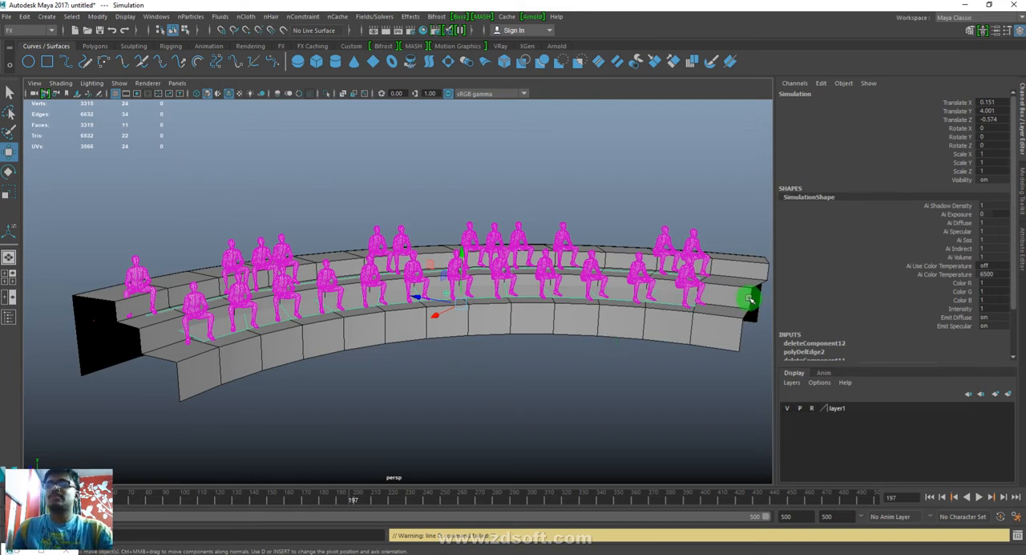
- Configure the playblast to save to a movie file named Dynamic on the Desktop
{"action": "right_click_drag", "start_coordinate": [681, 501], "coordinate": [791, 489]}
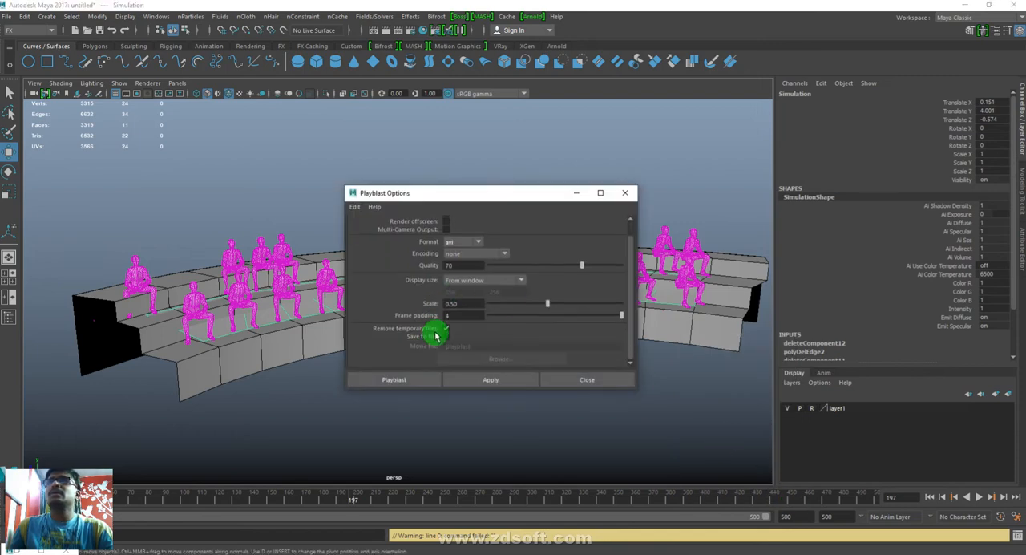
{"action": "scroll", "coordinate": [435, 325], "scroll_direction": "down", "scroll_amount": 1}
{"action": "left_click", "coordinate": [486, 356]}
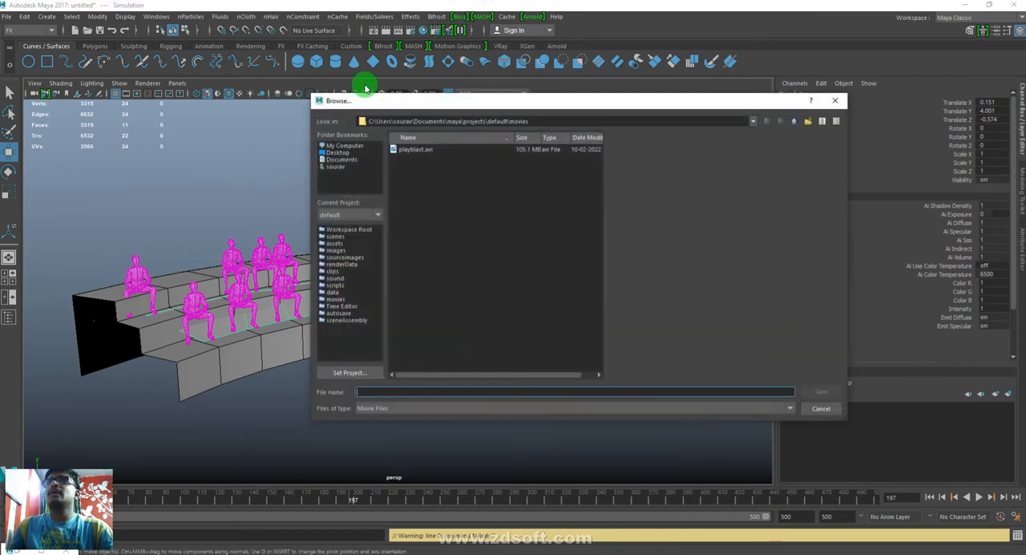
{"action": "left_click", "coordinate": [341, 153]}
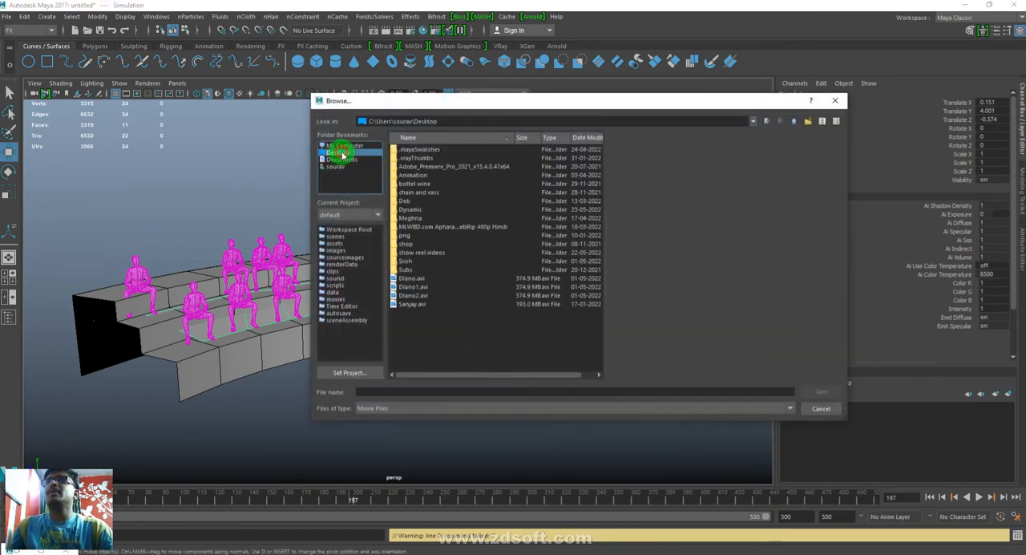
{"action": "left_click", "coordinate": [405, 391]}
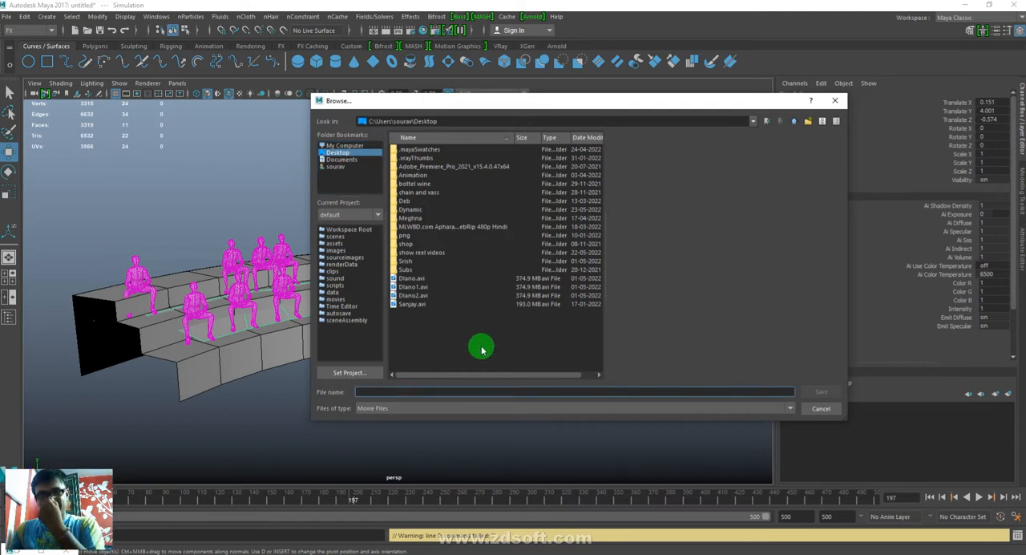
{"action": "type", "text": "Dynamic"}
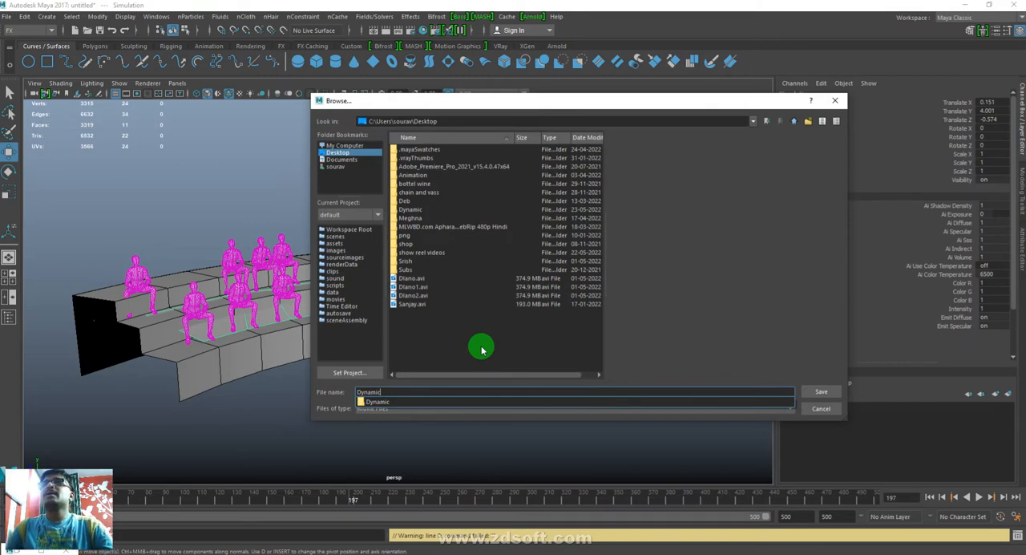
{"action": "left_click", "coordinate": [738, 350]}
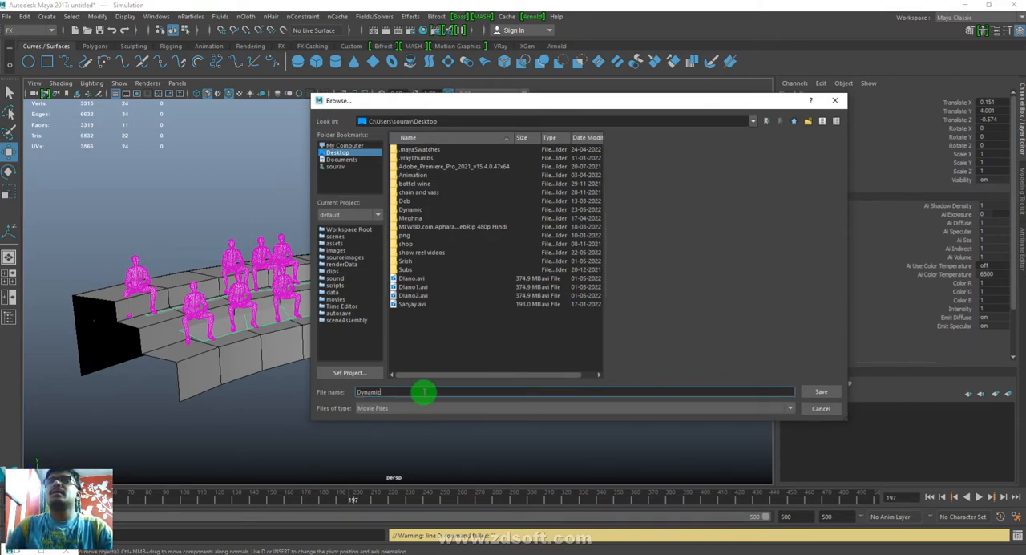
{"action": "left_click", "coordinate": [819, 394]}
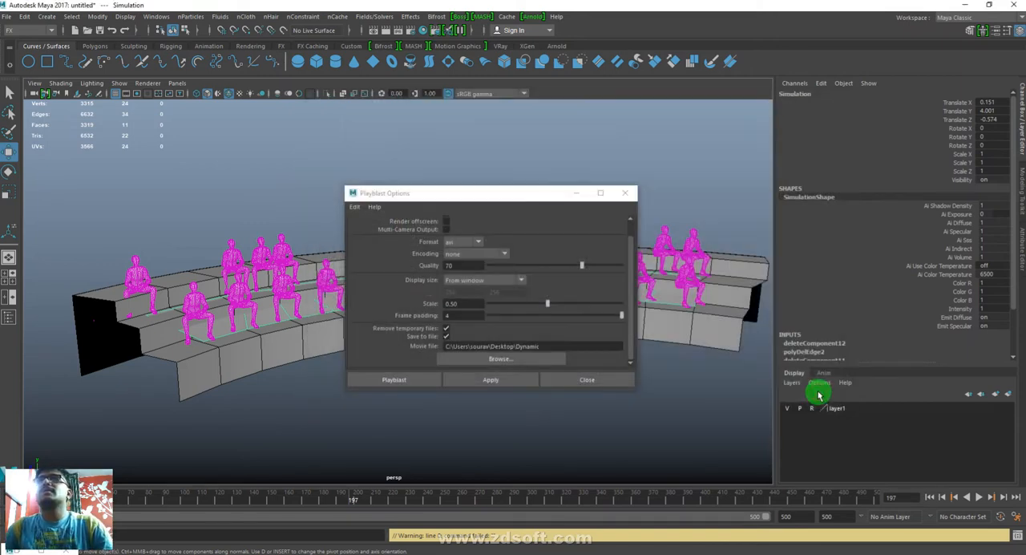
- Set the playblast quality to 100 and scale to 1.00, and start the playblast
{"action": "left_click_drag", "start_coordinate": [585, 264], "coordinate": [626, 266]}
{"action": "left_click_drag", "start_coordinate": [548, 303], "coordinate": [666, 313]}
{"action": "left_click", "coordinate": [399, 383]}
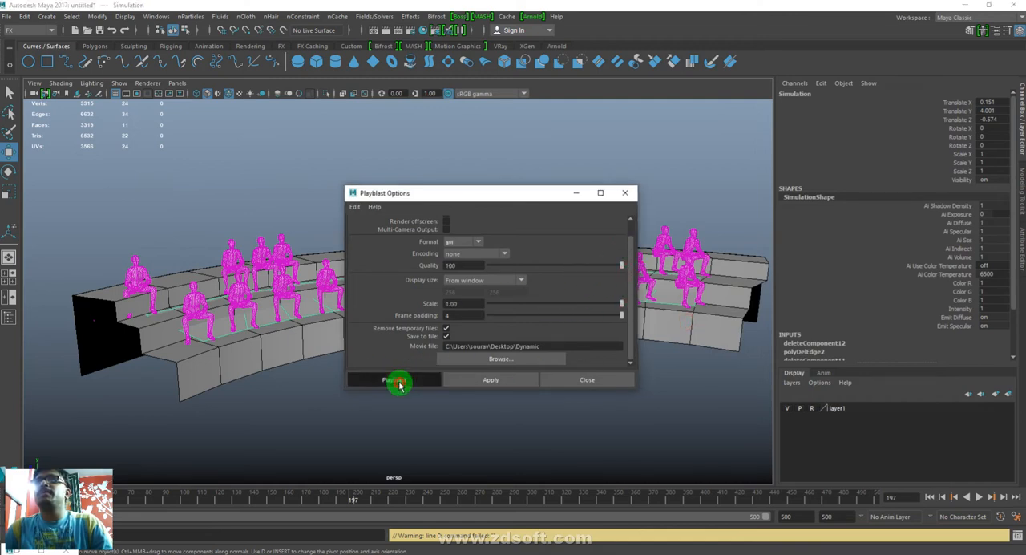
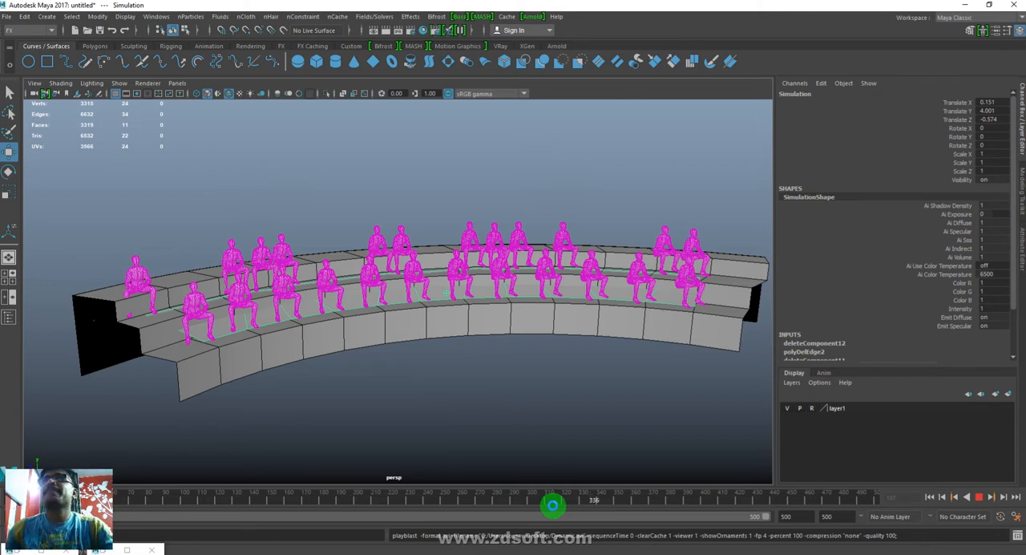
- Stop the running playblast and open the Desktop folder in File Explorer
{"action": "key", "text": "Escape"}
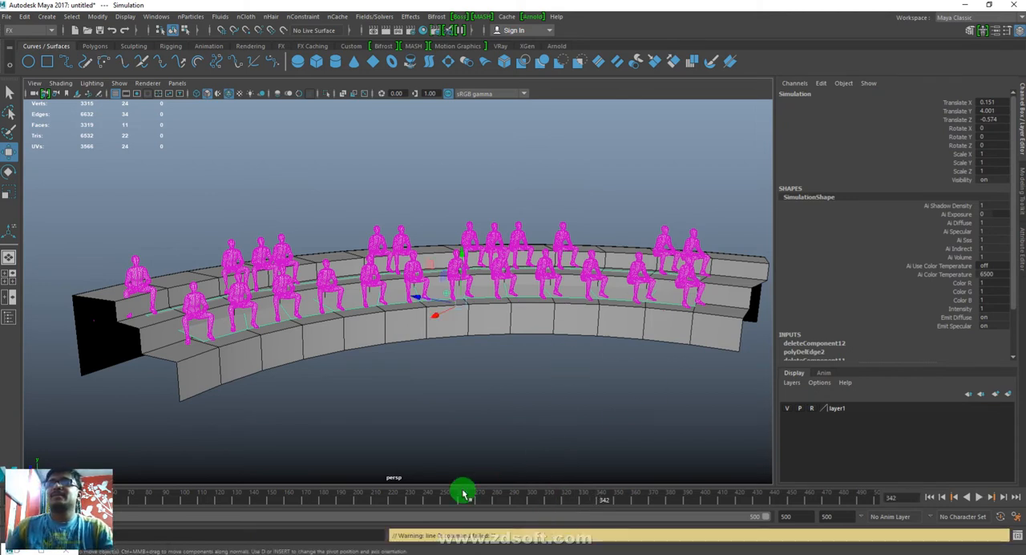
{"action": "left_click", "coordinate": [192, 553]}
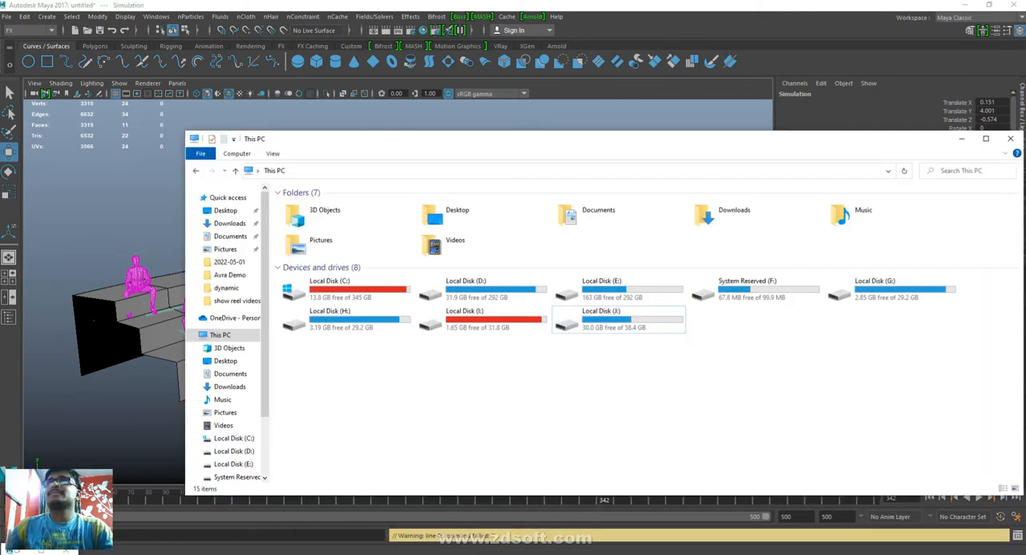
{"action": "left_click", "coordinate": [221, 210]}
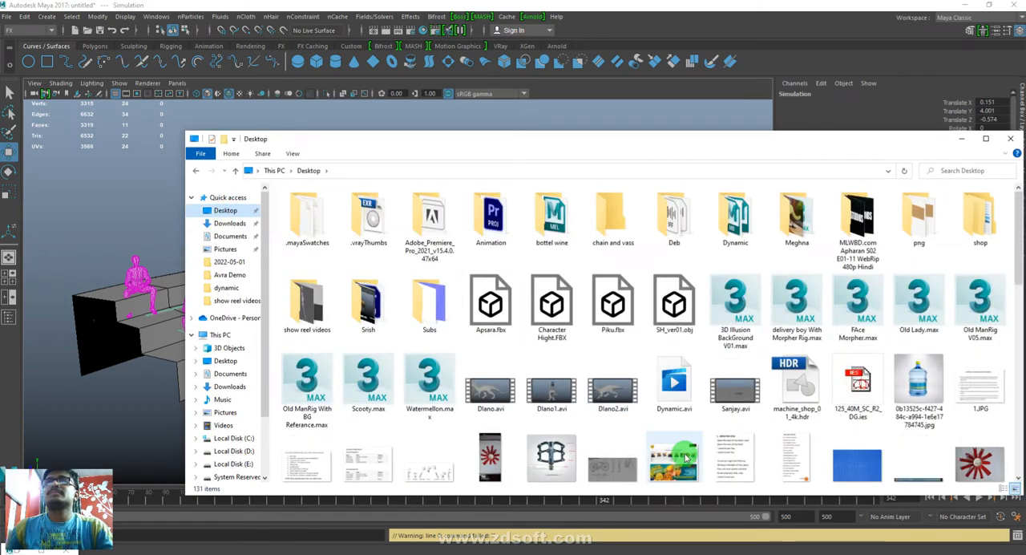
- Find Dynamic.avi on the Desktop and open it with VLC media player
{"action": "scroll", "coordinate": [685, 457], "scroll_direction": "down", "scroll_amount": 10}
{"action": "scroll", "coordinate": [685, 456], "scroll_direction": "up", "scroll_amount": 8}
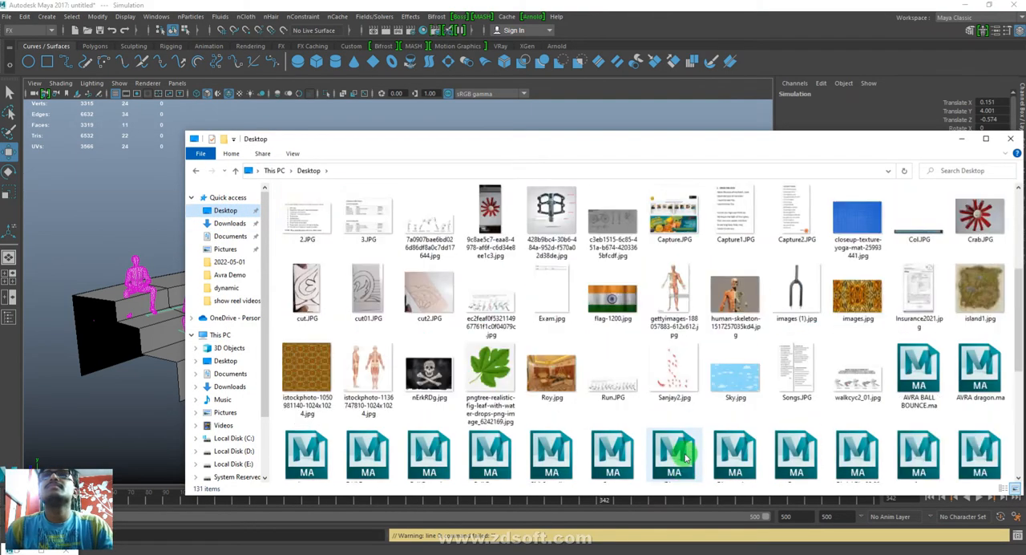
{"action": "left_click", "coordinate": [676, 302]}
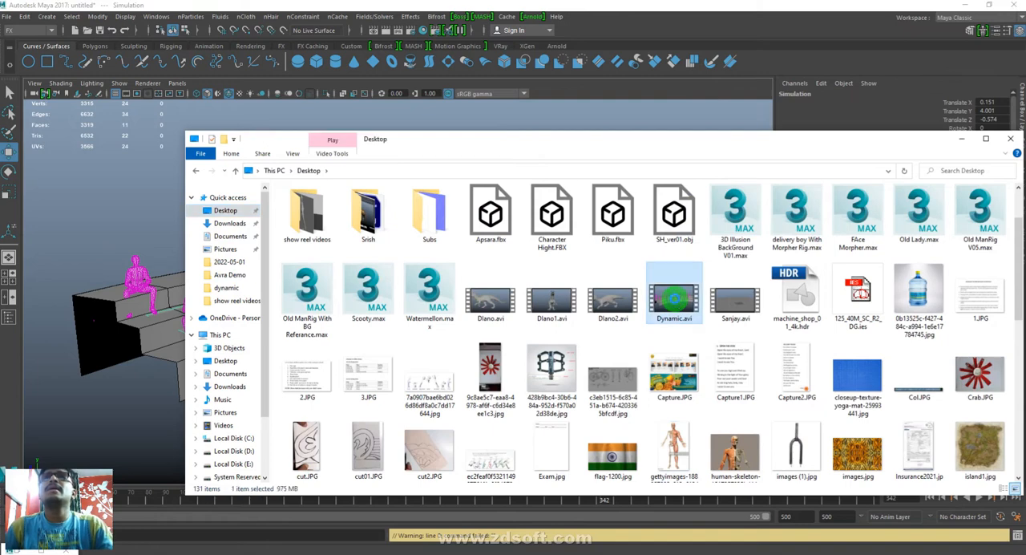
{"action": "right_click", "coordinate": [675, 298]}
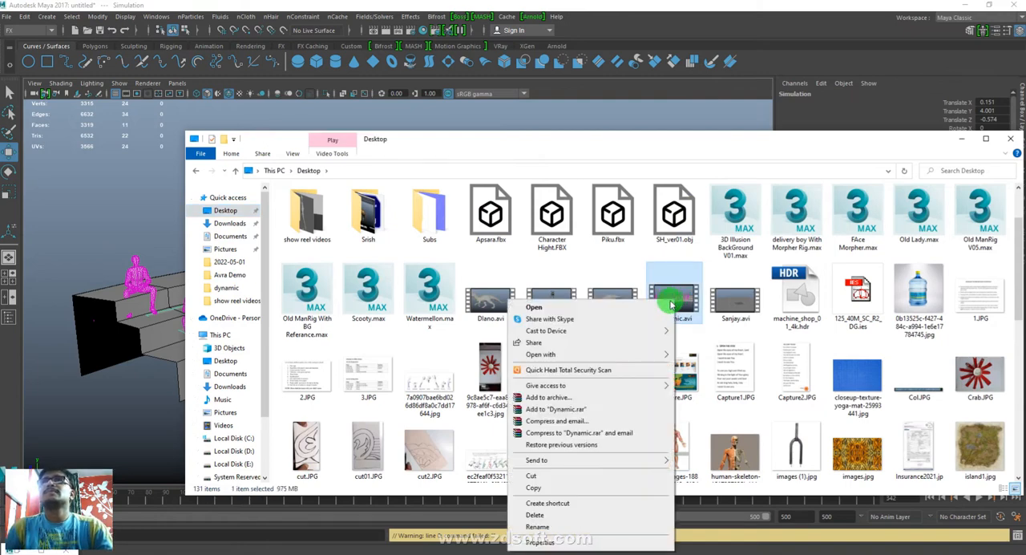
{"action": "mouse_move", "coordinate": [660, 354]}
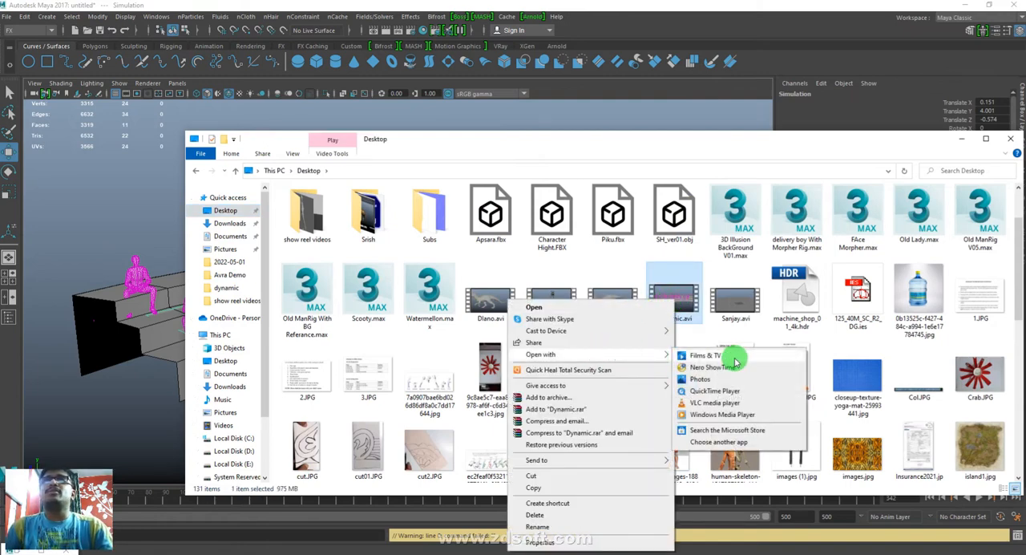
{"action": "left_click", "coordinate": [722, 404]}
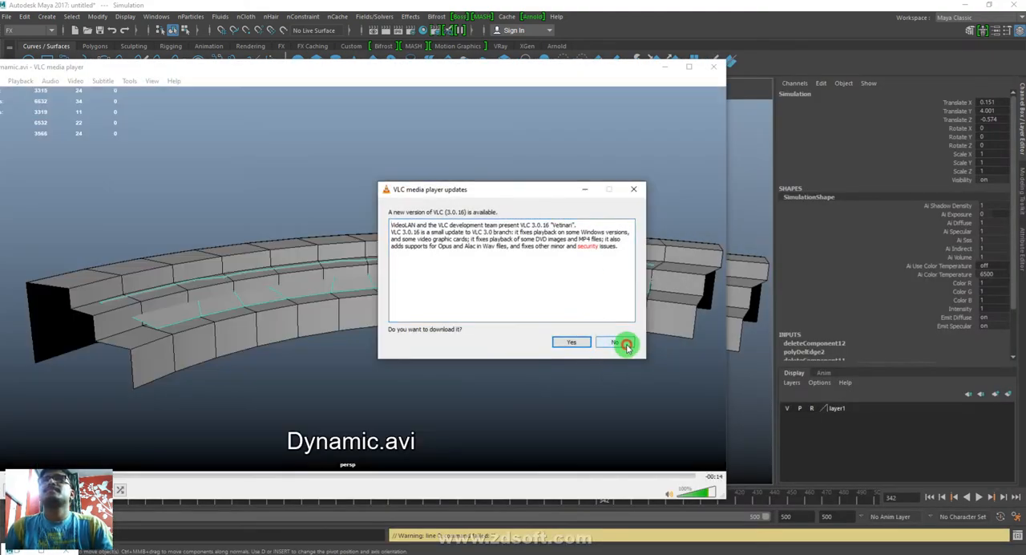
- Decline the VLC update, watch the Dynamic.avi playblast in full screen, and close the player to return to Maya
{"action": "left_click", "coordinate": [617, 342]}
{"action": "double_click", "coordinate": [457, 286]}
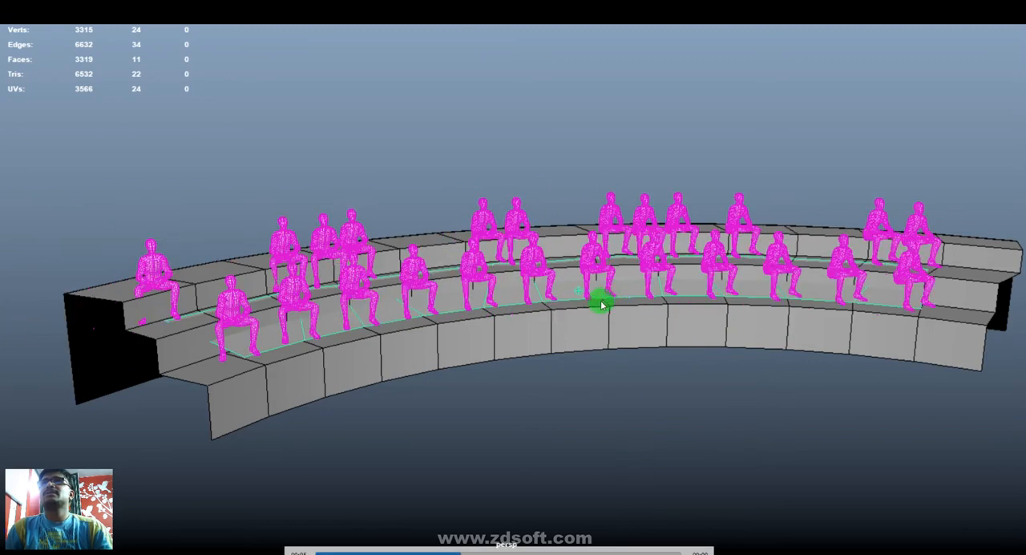
{"action": "double_click", "coordinate": [541, 328]}
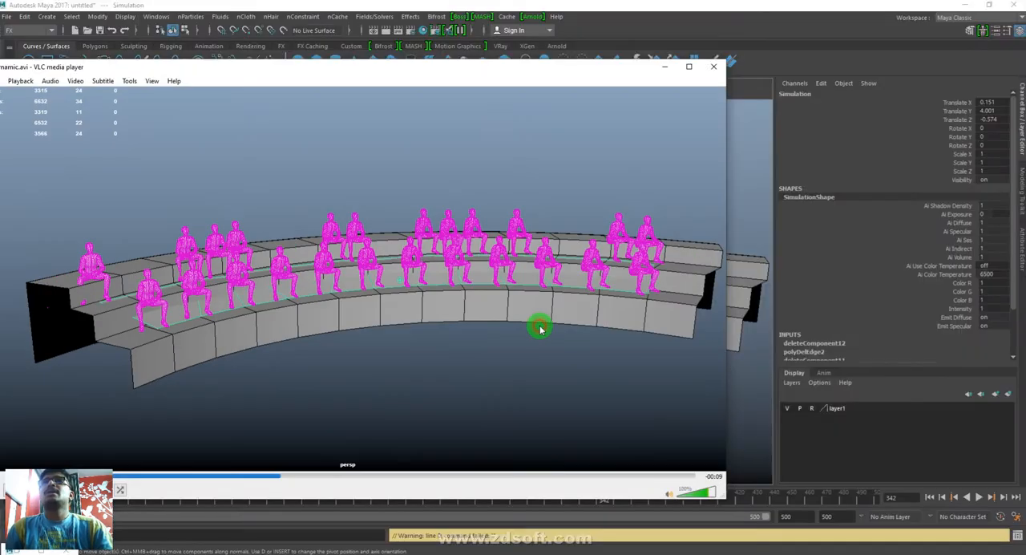
{"action": "left_click", "coordinate": [713, 72]}
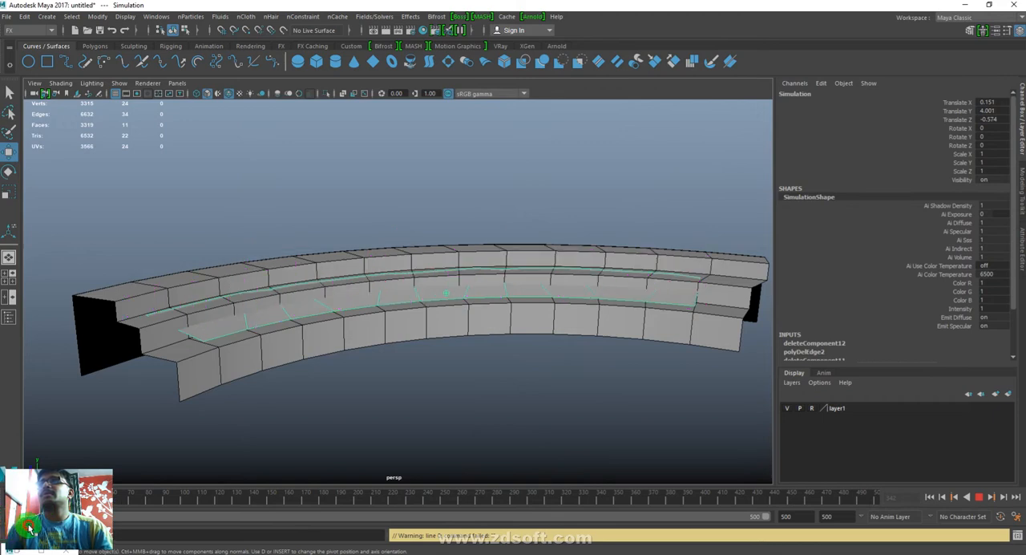
- Replay the crowd simulation from the first frame and stop it at frame 122
{"action": "left_click", "coordinate": [71, 524]}
{"action": "middle_click_drag", "start_coordinate": [676, 405], "coordinate": [576, 268], "text": "alt"}
{"action": "left_click_drag", "start_coordinate": [576, 268], "coordinate": [483, 330], "text": "alt"}
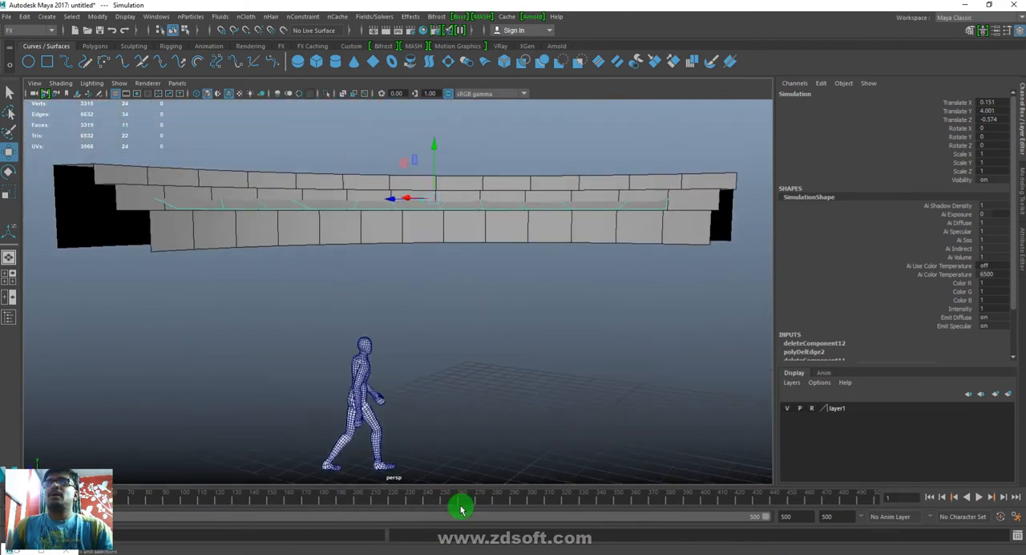
{"action": "key", "text": "alt+v"}
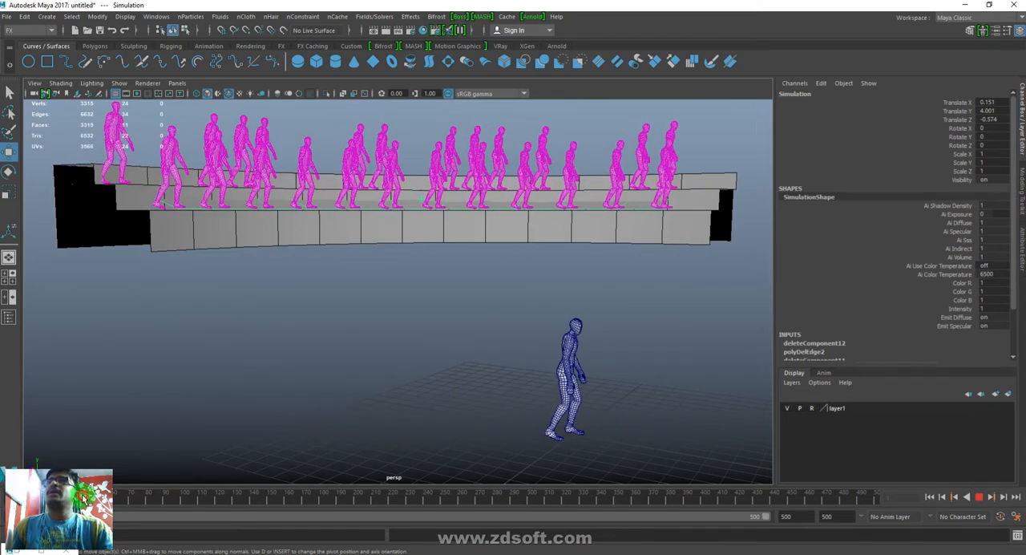
{"action": "left_click_drag", "start_coordinate": [147, 508], "coordinate": [218, 513]}
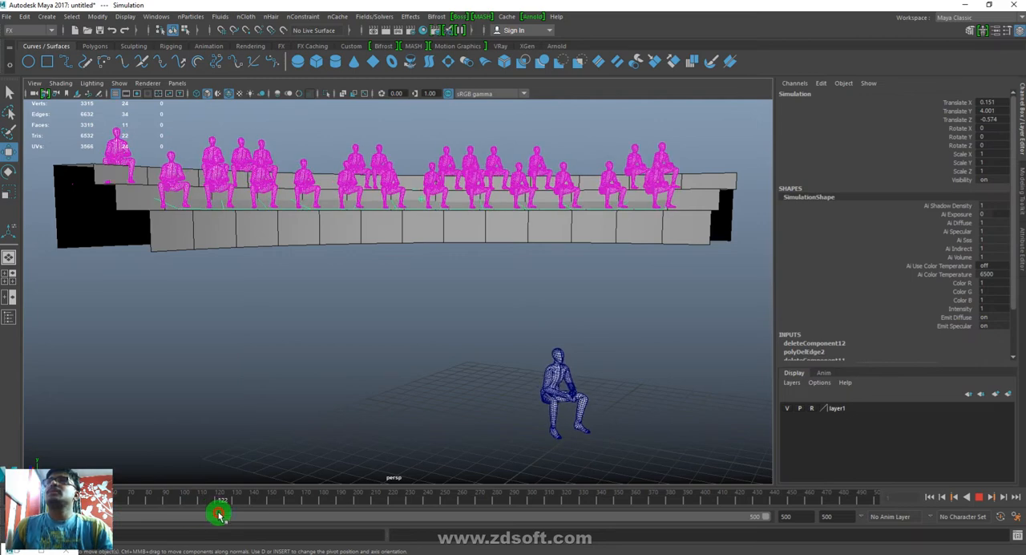
- Select vertex 10 of the Simulation mesh and hide layer1 to examine how the characters sit on the mesh vertices
{"action": "left_click_drag", "start_coordinate": [521, 190], "coordinate": [339, 252], "text": "alt"}
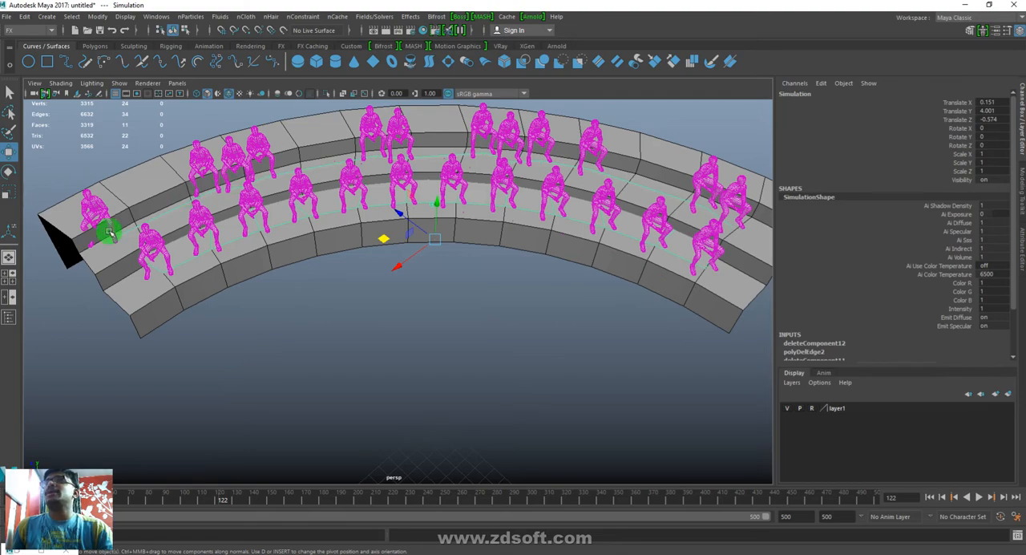
{"action": "left_click_drag", "start_coordinate": [380, 337], "coordinate": [453, 298], "text": "alt"}
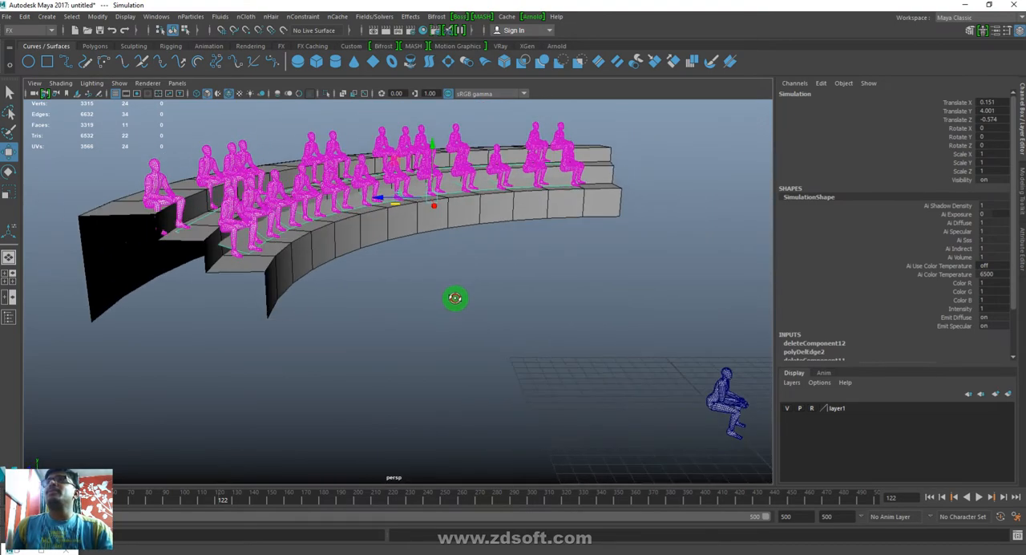
{"action": "left_click_drag", "start_coordinate": [616, 287], "coordinate": [550, 324], "text": "alt"}
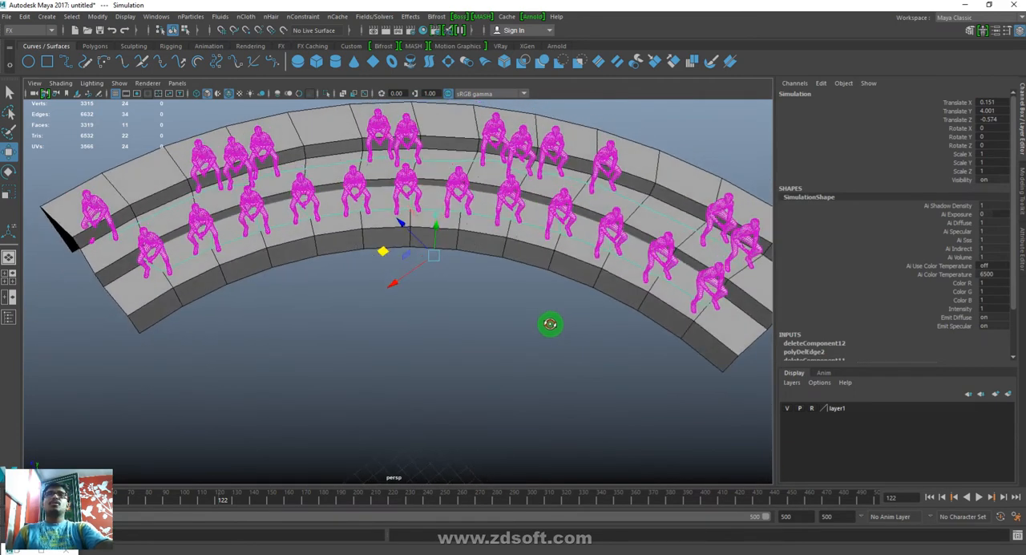
{"action": "left_click", "coordinate": [658, 214]}
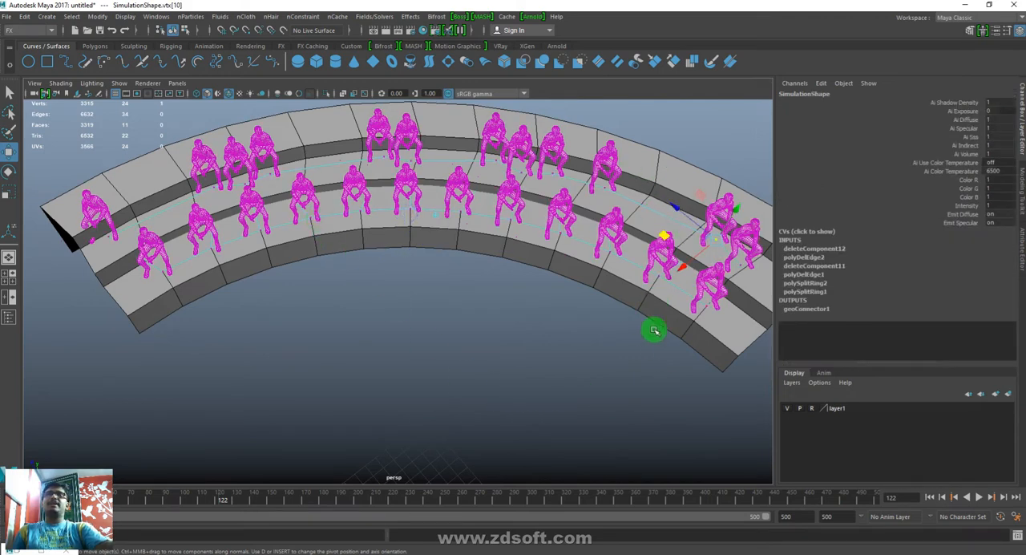
{"action": "left_click", "coordinate": [787, 408]}
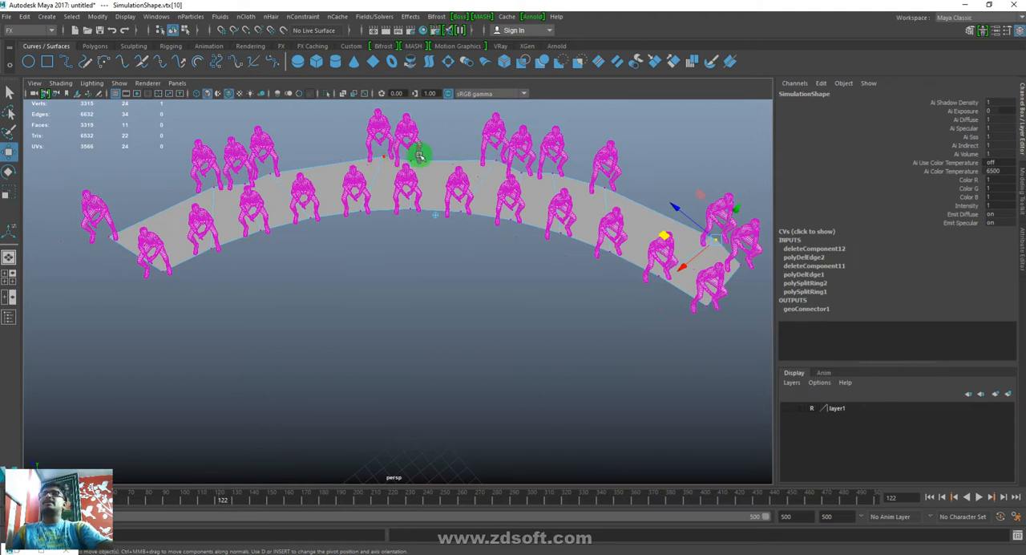
{"action": "left_click_drag", "start_coordinate": [396, 161], "coordinate": [453, 152], "text": "alt"}
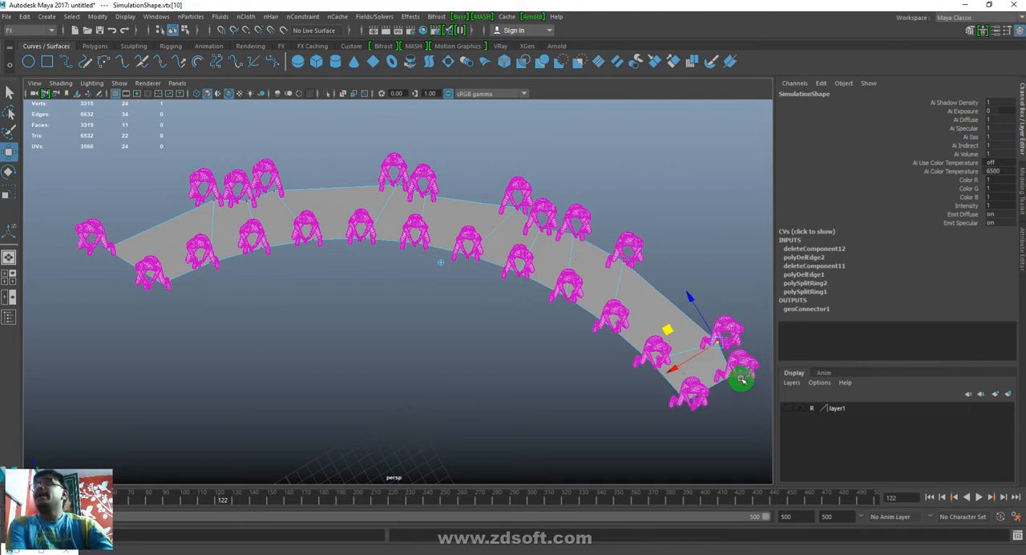
- Start a new scene without saving the changes to the current one
{"action": "left_click", "coordinate": [73, 32]}
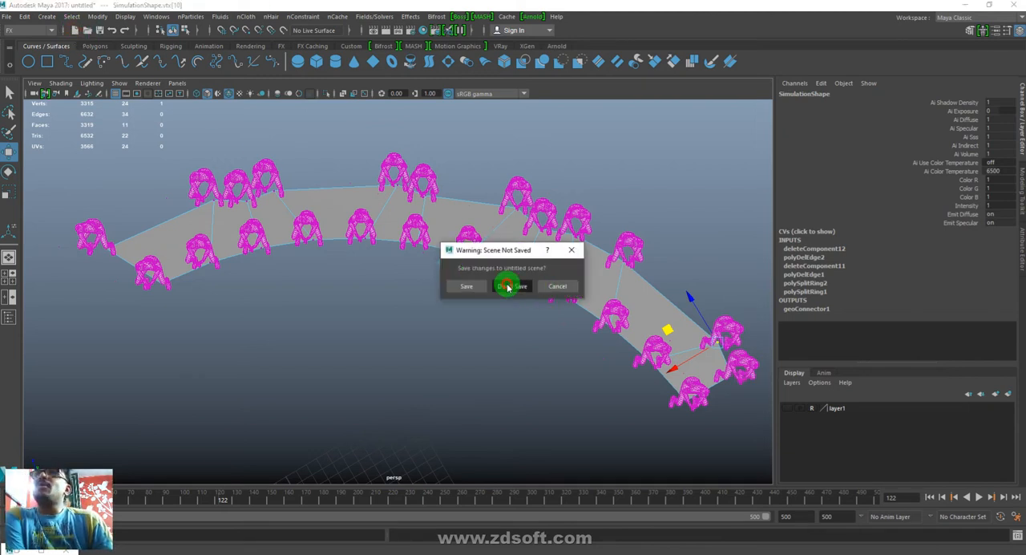
{"action": "left_click", "coordinate": [510, 284]}
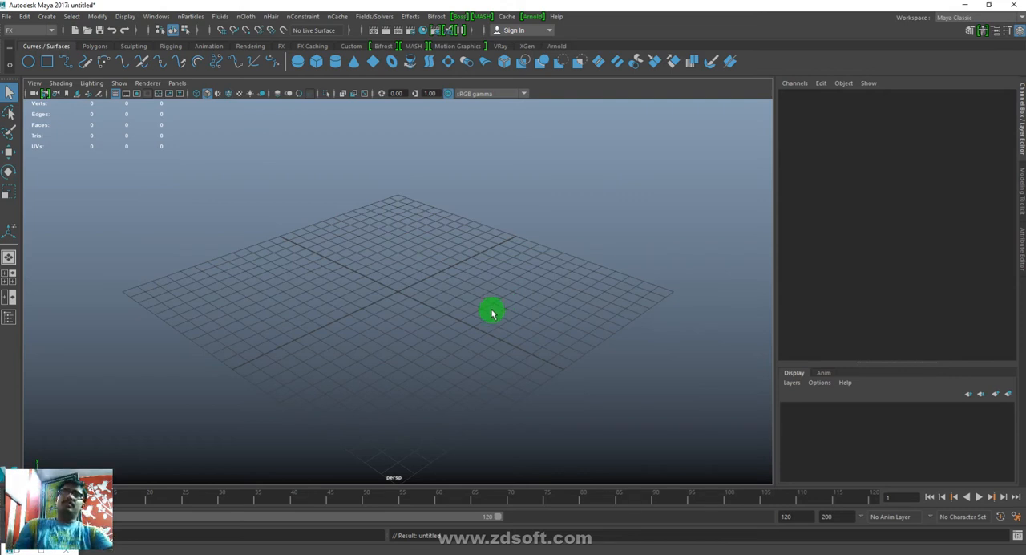
- Draw a polygon plane about 28.9 wide and 82.6 high across the grid
{"action": "right_click_drag", "start_coordinate": [592, 358], "coordinate": [427, 261], "text": "alt"}
{"action": "left_click_drag", "start_coordinate": [427, 261], "coordinate": [523, 324], "text": "alt"}
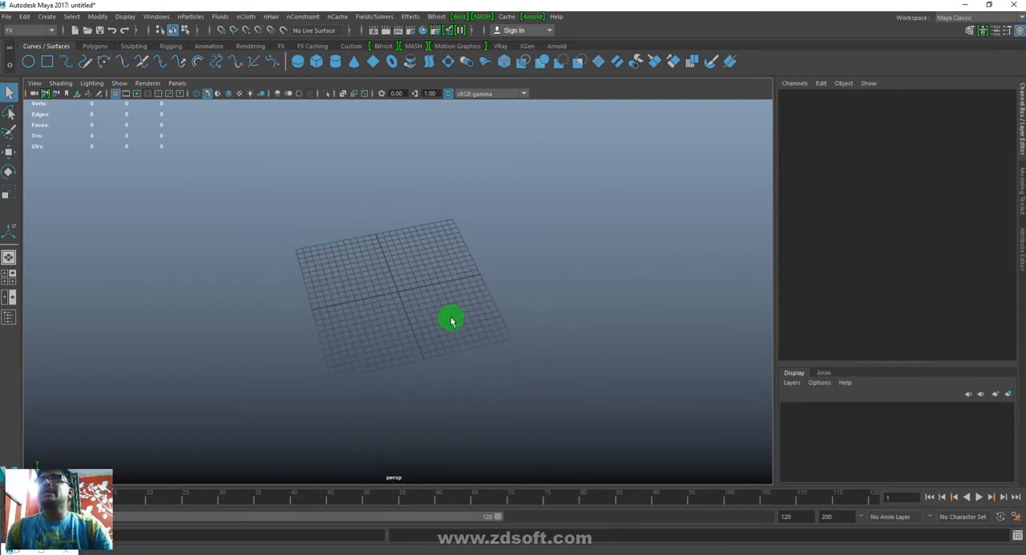
{"action": "key", "text": "g"}
{"action": "left_click_drag", "start_coordinate": [136, 213], "coordinate": [719, 236]}
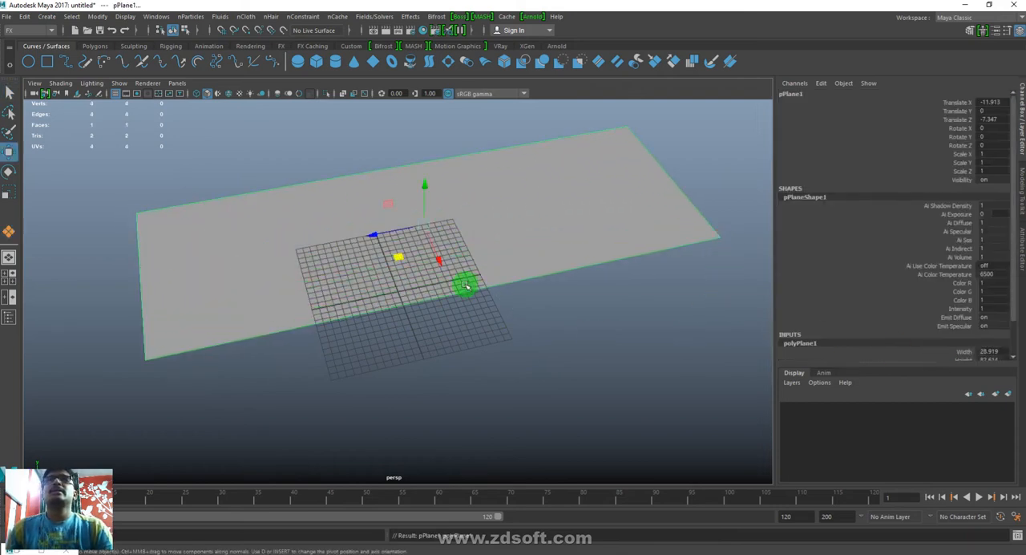
- Set the plane's Translate X, Y and Z to 0, and move the plane off beside the grid
{"action": "left_click_drag", "start_coordinate": [992, 103], "coordinate": [992, 120]}
{"action": "type", "text": "0"}
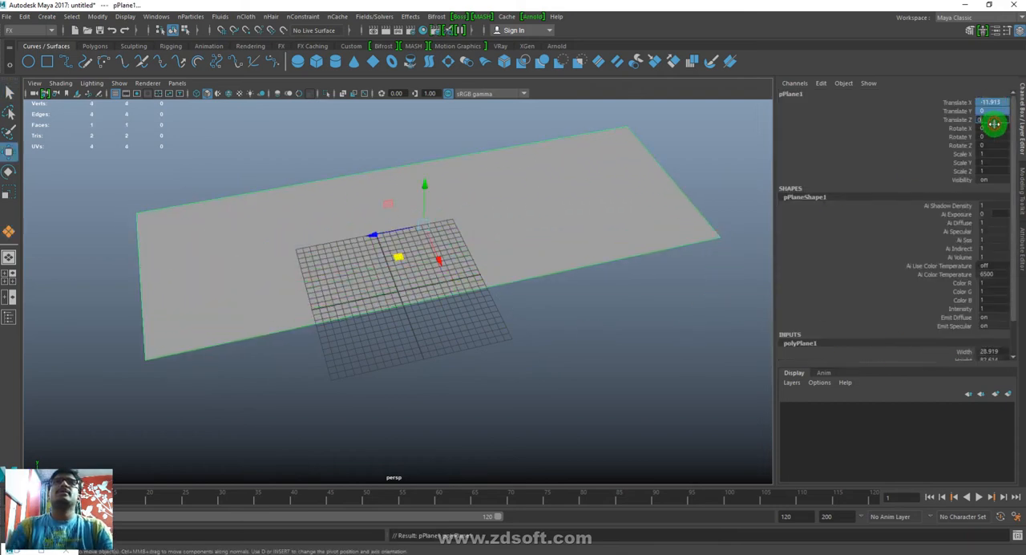
{"action": "key", "text": "Return"}
{"action": "left_click_drag", "start_coordinate": [770, 350], "coordinate": [315, 277], "text": "alt"}
{"action": "left_click_drag", "start_coordinate": [586, 362], "coordinate": [573, 326], "text": "alt"}
- Set the plane's Subdivisions Width and Subdivisions Height to 10
{"action": "scroll", "coordinate": [962, 279], "scroll_direction": "down", "scroll_amount": 3}
{"action": "left_click_drag", "start_coordinate": [960, 331], "coordinate": [923, 339]}
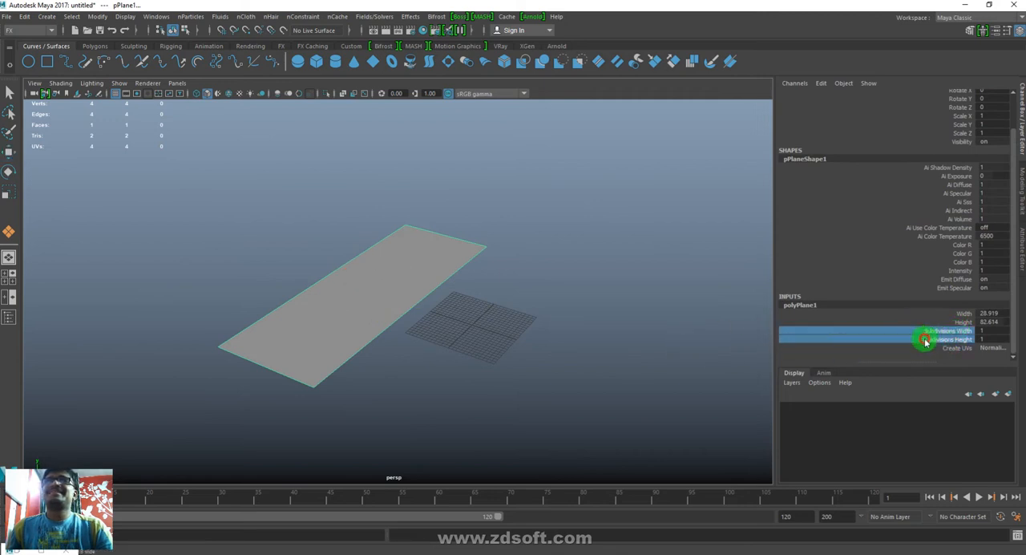
{"action": "middle_click_drag", "start_coordinate": [532, 351], "coordinate": [561, 347]}
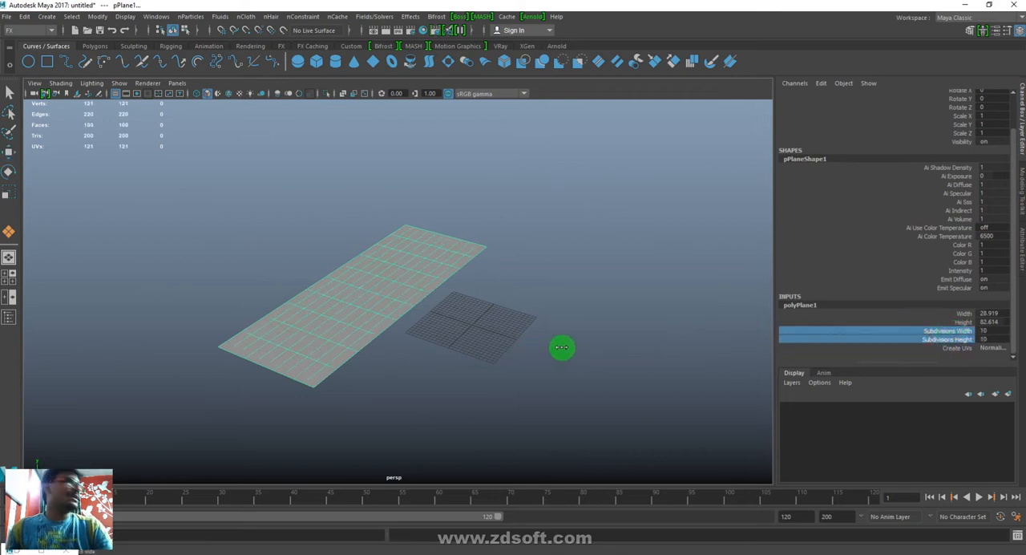
- Select every second lengthwise edge loop of the plane and shift them along the Z axis to form a zigzag pattern
{"action": "right_click_drag", "start_coordinate": [339, 261], "coordinate": [476, 361], "text": "alt"}
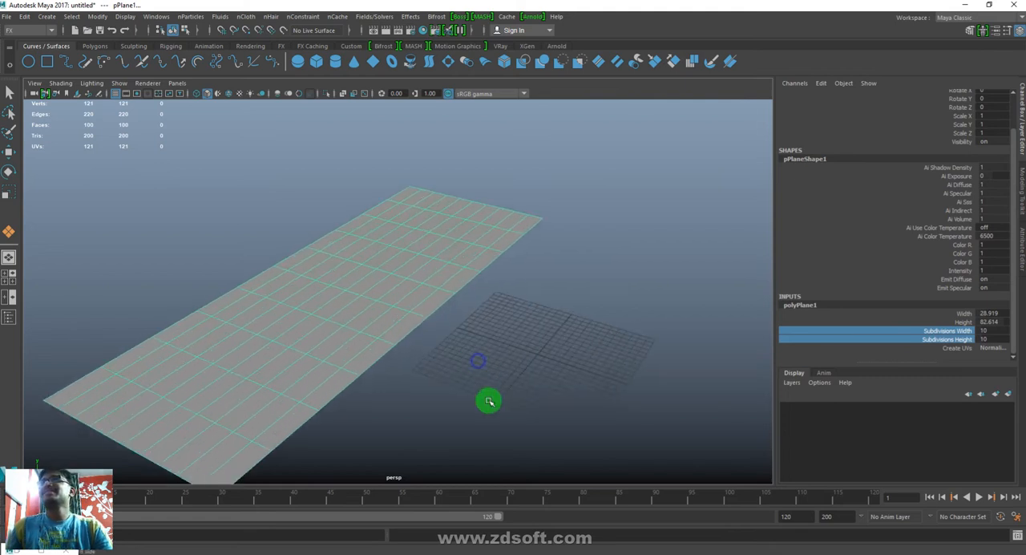
{"action": "middle_click_drag", "start_coordinate": [488, 401], "coordinate": [650, 358], "text": "alt"}
{"action": "left_click_drag", "start_coordinate": [500, 346], "coordinate": [441, 351], "text": "alt"}
{"action": "key", "text": "w"}
{"action": "middle_click_drag", "start_coordinate": [585, 321], "coordinate": [537, 324], "text": "alt"}
{"action": "right_click_drag", "start_coordinate": [561, 310], "coordinate": [582, 241]}
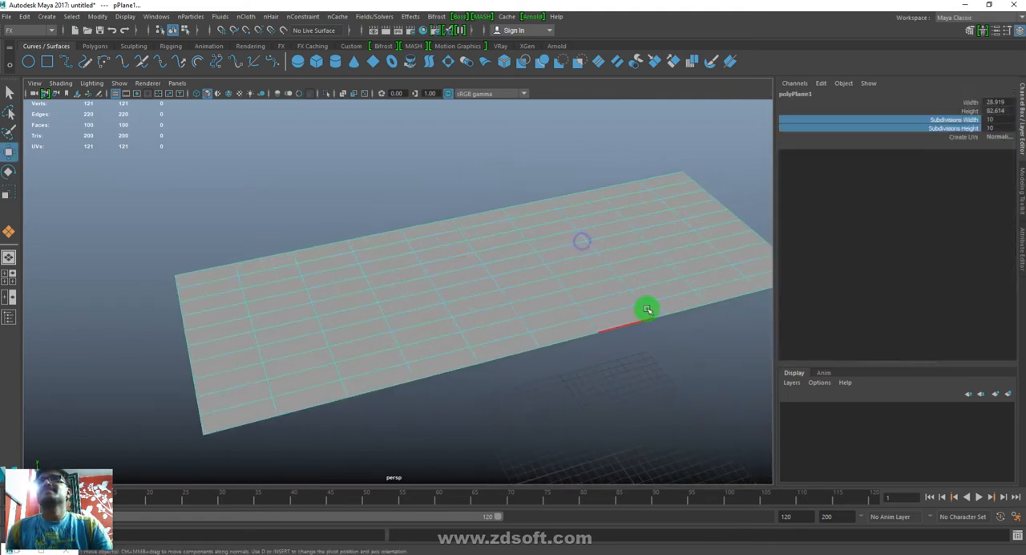
{"action": "double_click", "coordinate": [662, 294]}
{"action": "double_click", "coordinate": [644, 269], "text": "shift"}
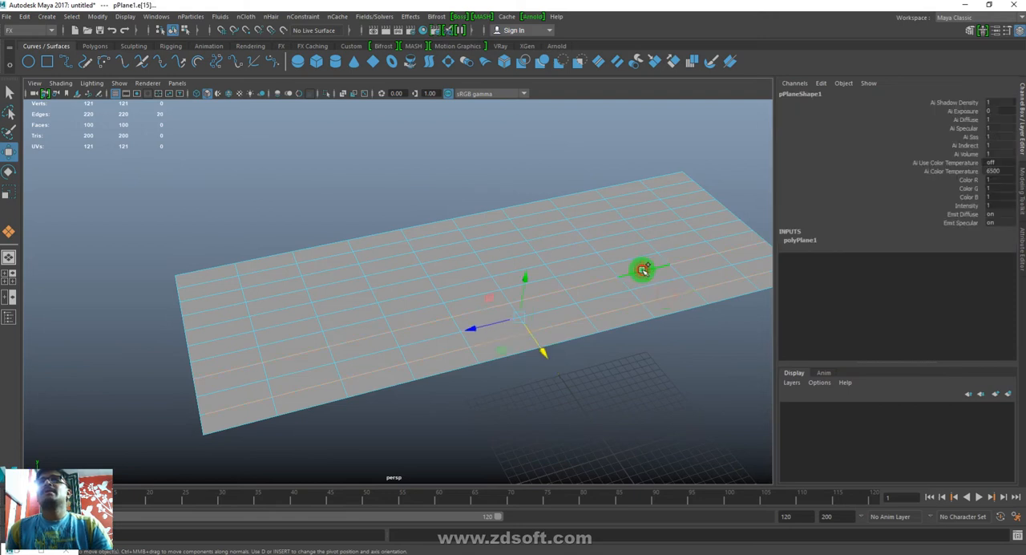
{"action": "double_click", "coordinate": [609, 219], "text": "shift"}
{"action": "double_click", "coordinate": [594, 206], "text": "shift"}
{"action": "left_click_drag", "start_coordinate": [446, 289], "coordinate": [481, 281]}
- Select two middle lengthwise edge loops, enable a wide soft selection, and shift them slightly along the Z axis
{"action": "double_click", "coordinate": [413, 311]}
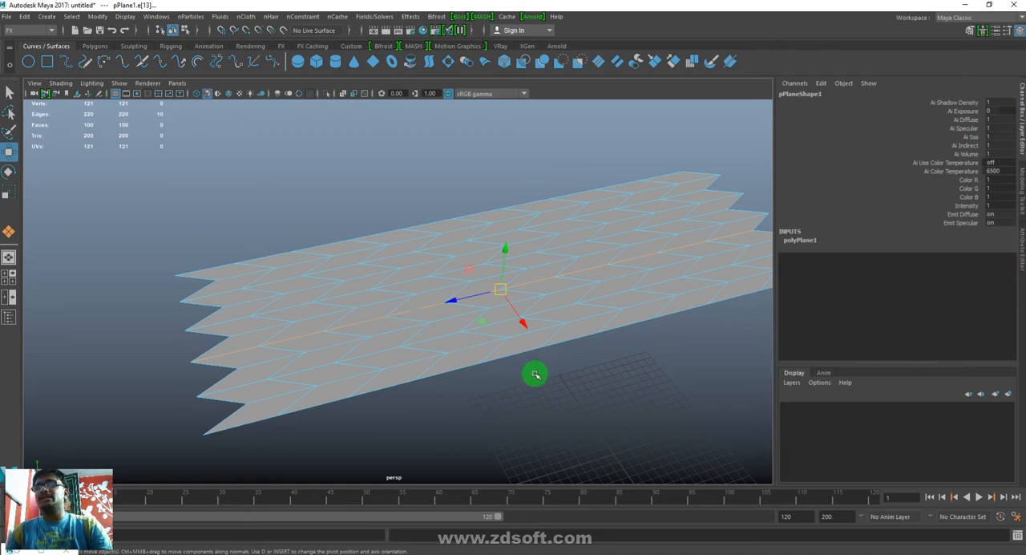
{"action": "double_click", "coordinate": [431, 289], "text": "shift"}
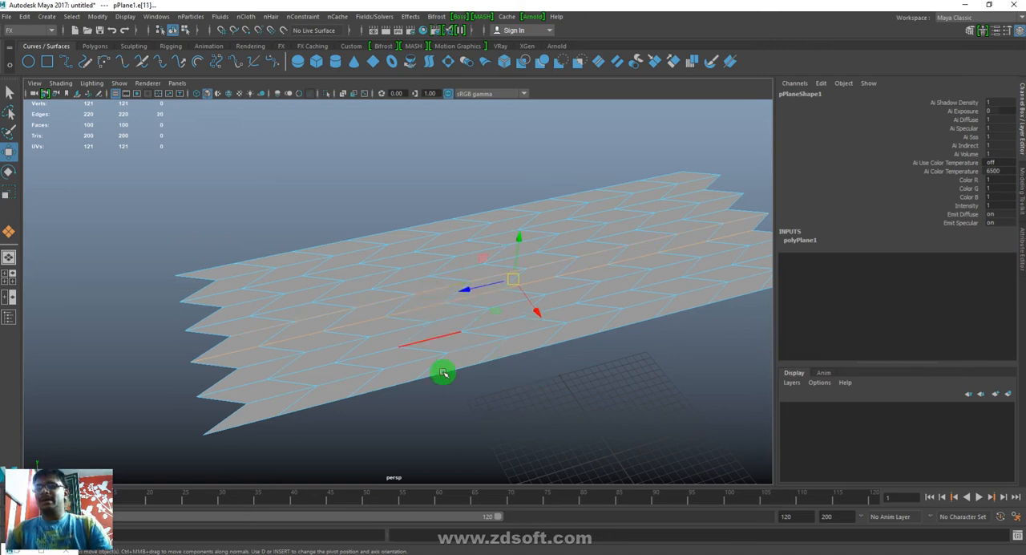
{"action": "key", "text": "b"}
{"action": "left_click_drag", "start_coordinate": [523, 366], "coordinate": [594, 366]}
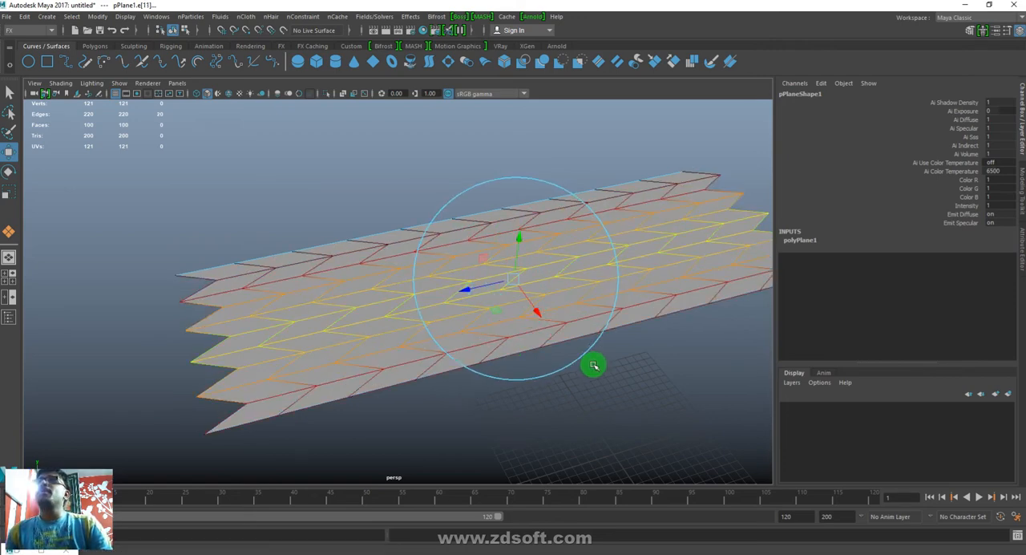
{"action": "mouse_move", "coordinate": [462, 292]}
{"action": "middle_mouse_down"}
{"action": "mouse_move", "coordinate": [426, 298]}
{"action": "mouse_move", "coordinate": [460, 293]}
{"action": "middle_mouse_up"}
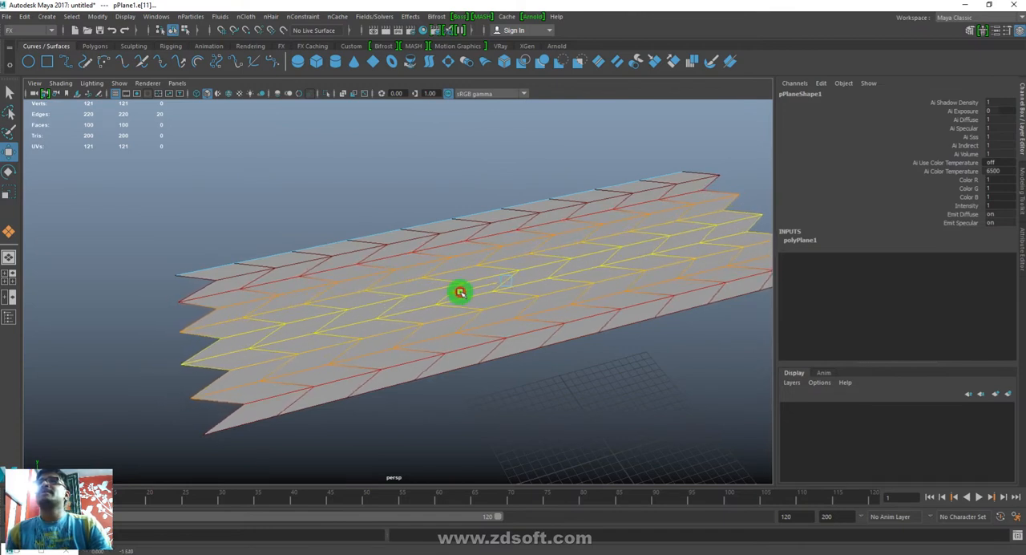
- Select three spaced crosswise edge loops of the zigzag plane, raise them along the Y axis into waves, and return to object mode
{"action": "double_click", "coordinate": [360, 383]}
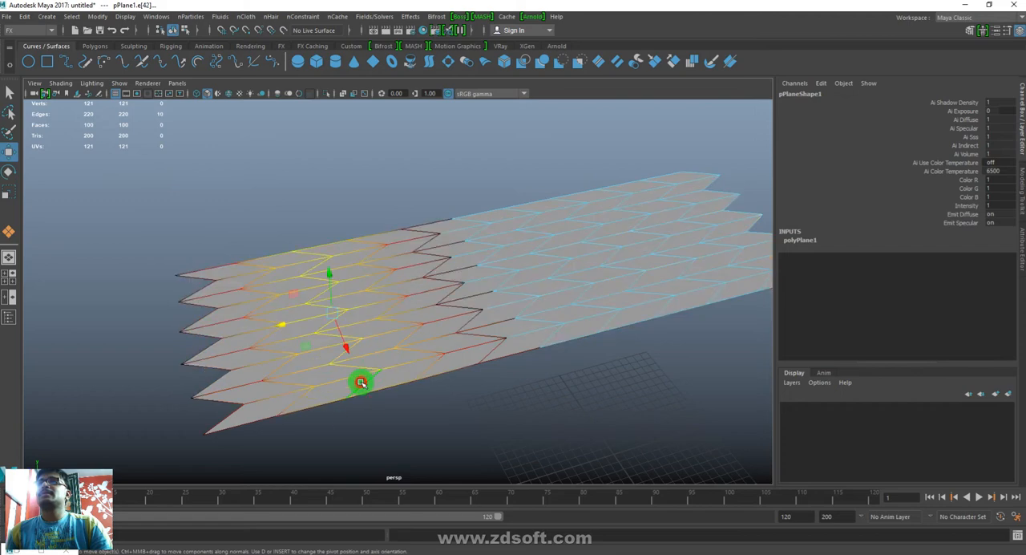
{"action": "double_click", "coordinate": [561, 337], "text": "shift"}
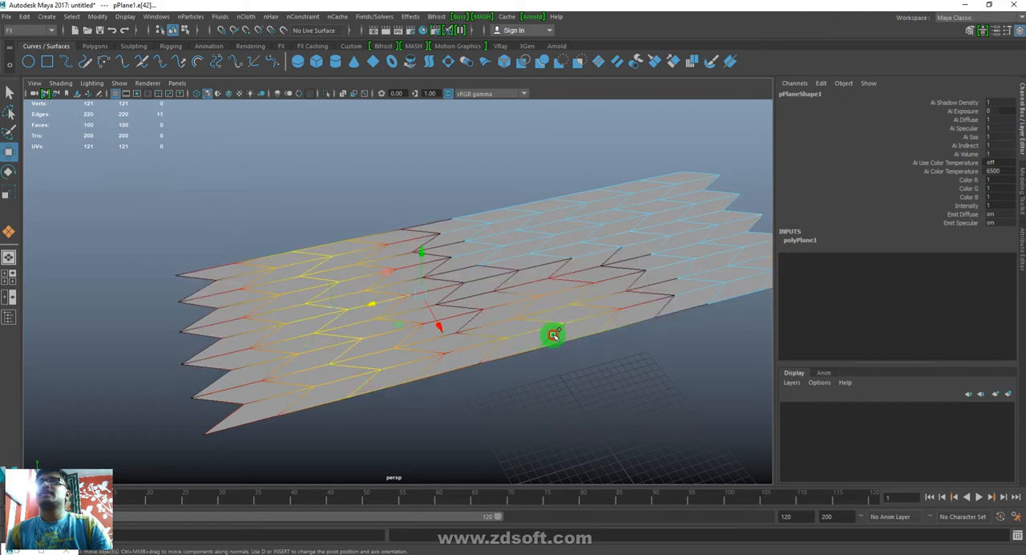
{"action": "double_click", "coordinate": [715, 294], "text": "shift"}
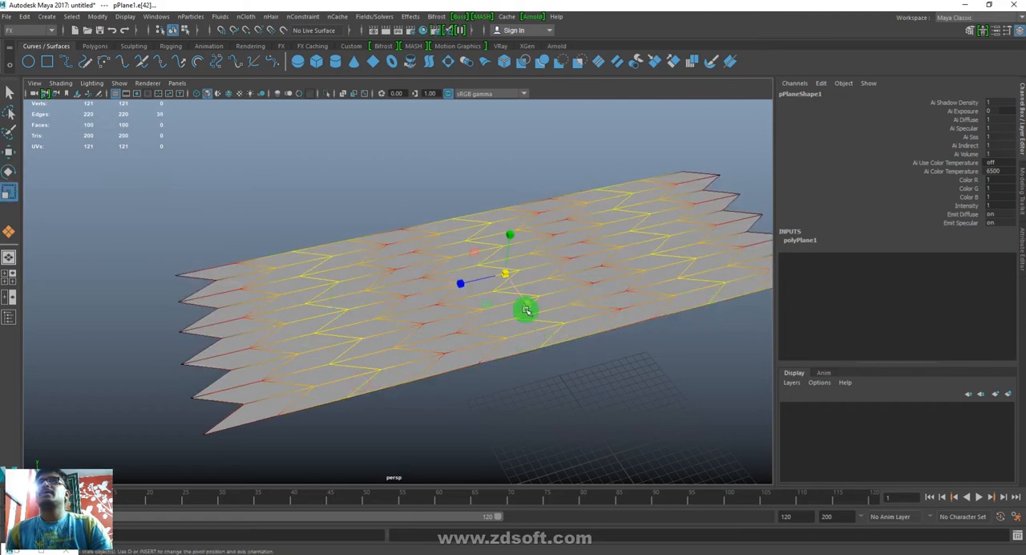
{"action": "left_click_drag", "start_coordinate": [523, 299], "coordinate": [509, 268]}
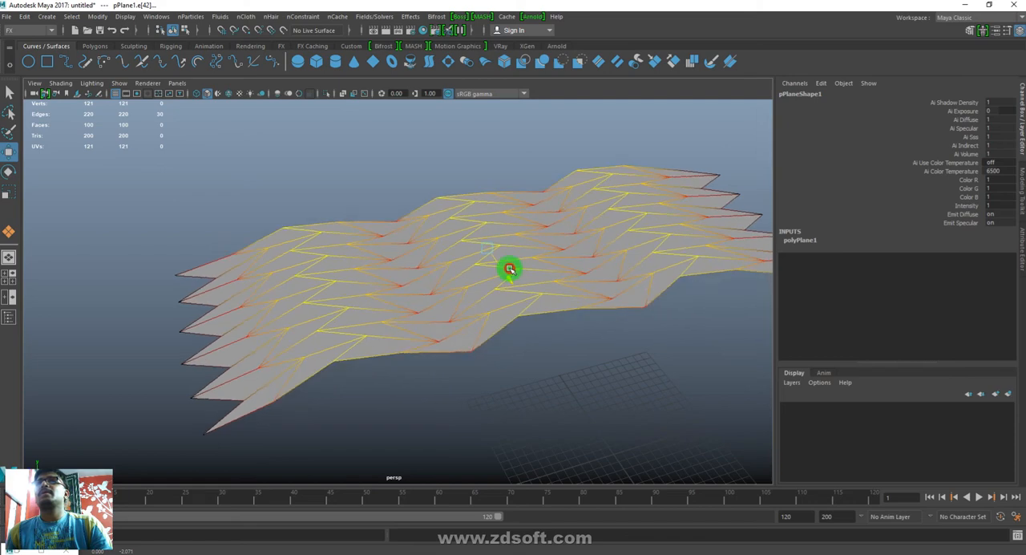
{"action": "right_click_drag", "start_coordinate": [579, 286], "coordinate": [837, 109]}
- Inspect the zigzag edges and raised waves of the shaped plane from several angles
{"action": "right_click_drag", "start_coordinate": [655, 404], "coordinate": [454, 383], "text": "alt"}
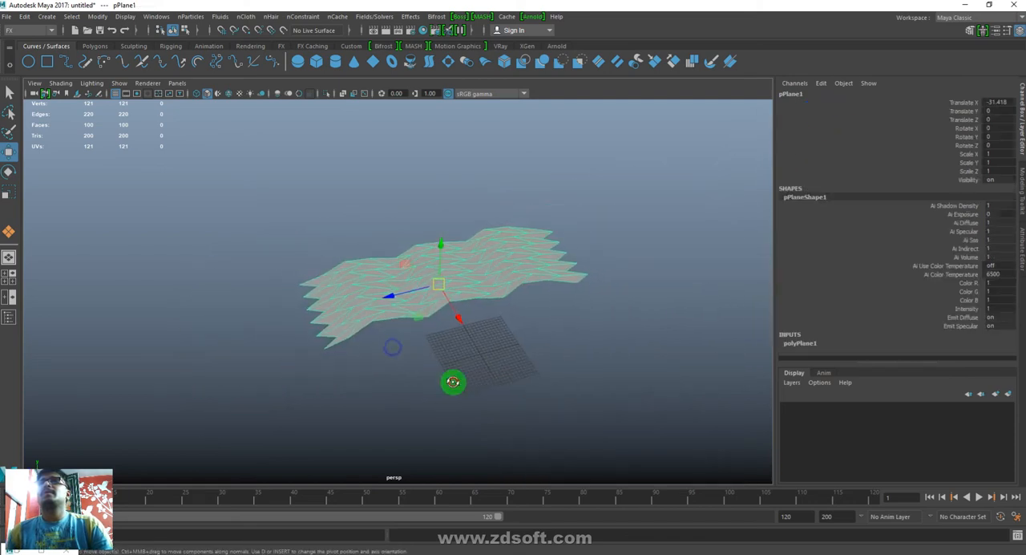
{"action": "left_click_drag", "start_coordinate": [453, 383], "coordinate": [531, 358], "text": "alt"}
{"action": "right_click_drag", "start_coordinate": [323, 277], "coordinate": [508, 404], "text": "alt"}
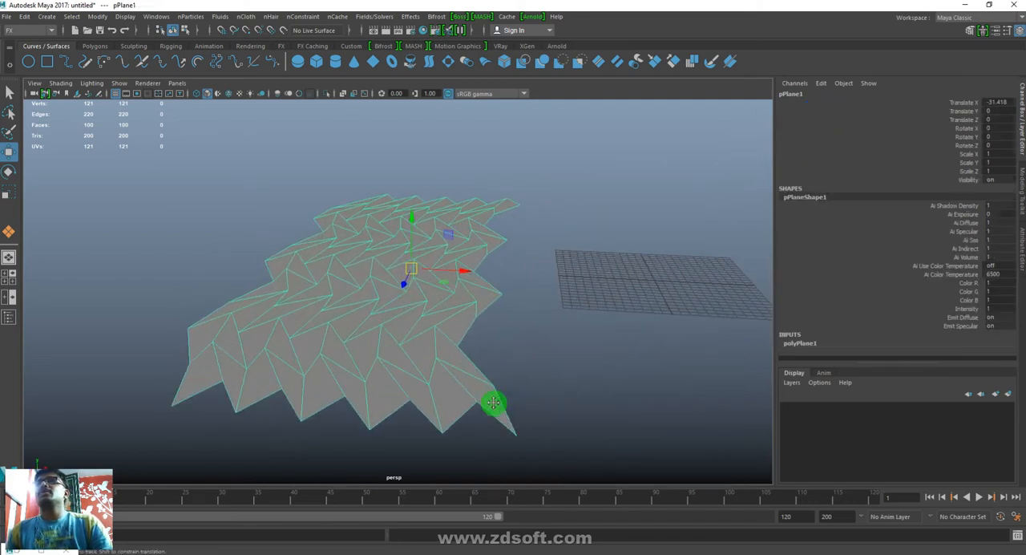
{"action": "middle_click_drag", "start_coordinate": [494, 404], "coordinate": [544, 408], "text": "alt"}
{"action": "left_click", "coordinate": [644, 354]}
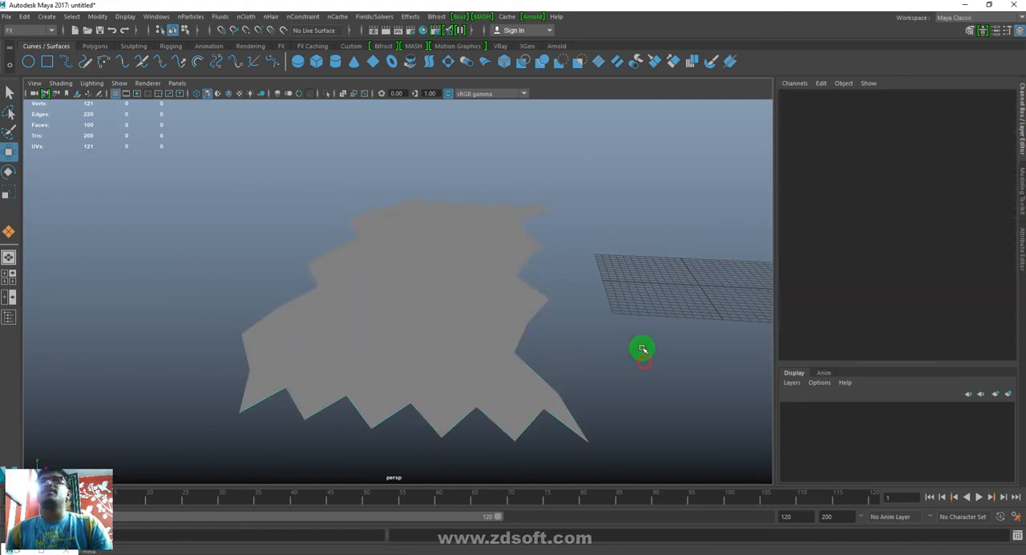
{"action": "left_click", "coordinate": [443, 299]}
{"action": "right_click_drag", "start_coordinate": [694, 313], "coordinate": [624, 373], "text": "alt"}
{"action": "left_click_drag", "start_coordinate": [624, 374], "coordinate": [673, 311], "text": "alt"}
{"action": "right_click_drag", "start_coordinate": [673, 311], "coordinate": [464, 334], "text": "alt"}
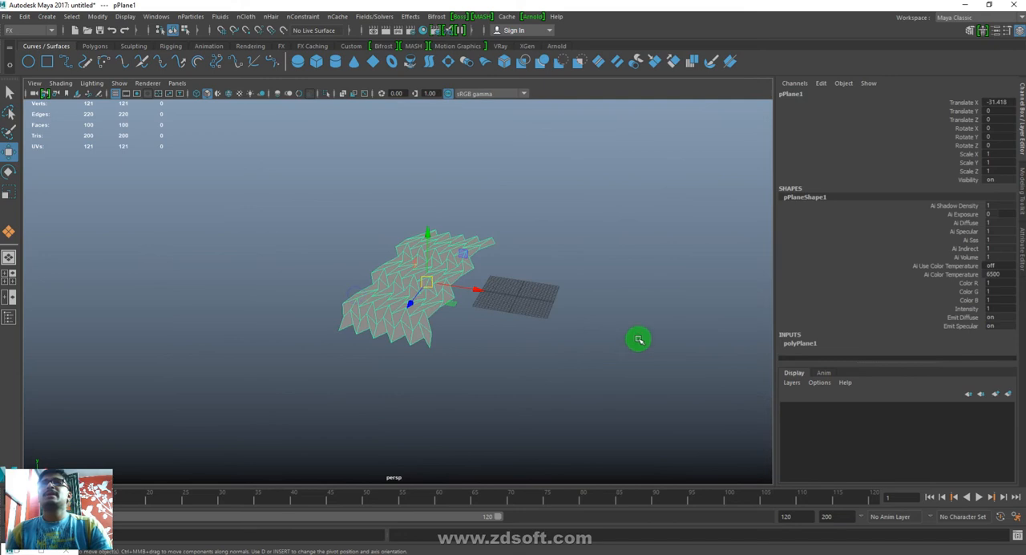
- Draw a large polygon ground plane extending well beyond the zigzag plane and the grid on all sides
{"action": "left_click", "coordinate": [638, 339]}
{"action": "key", "text": "g"}
{"action": "left_click_drag", "start_coordinate": [201, 164], "coordinate": [840, 509]}
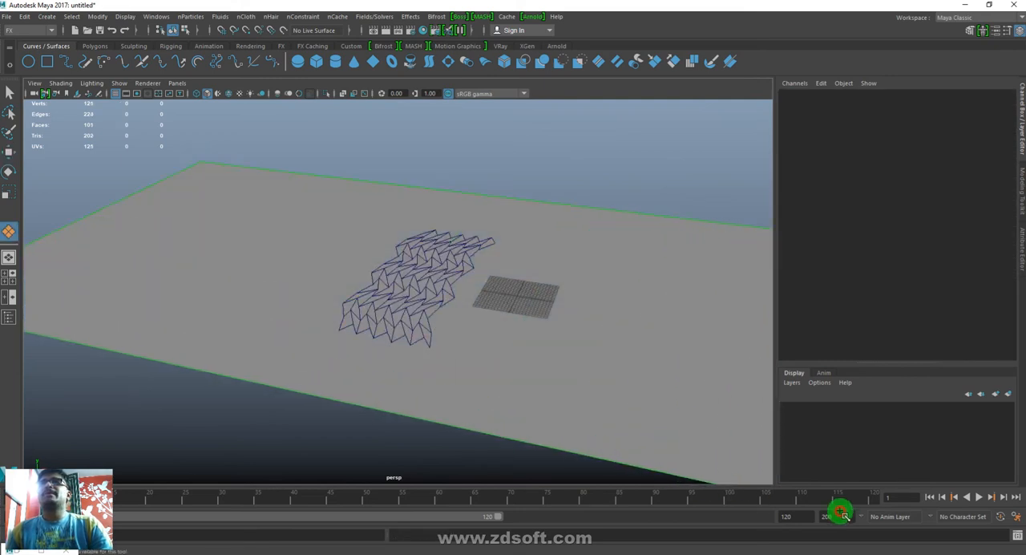
{"action": "key", "text": "w"}
{"action": "left_click_drag", "start_coordinate": [428, 311], "coordinate": [407, 282], "text": "alt"}
{"action": "left_click", "coordinate": [426, 330]}
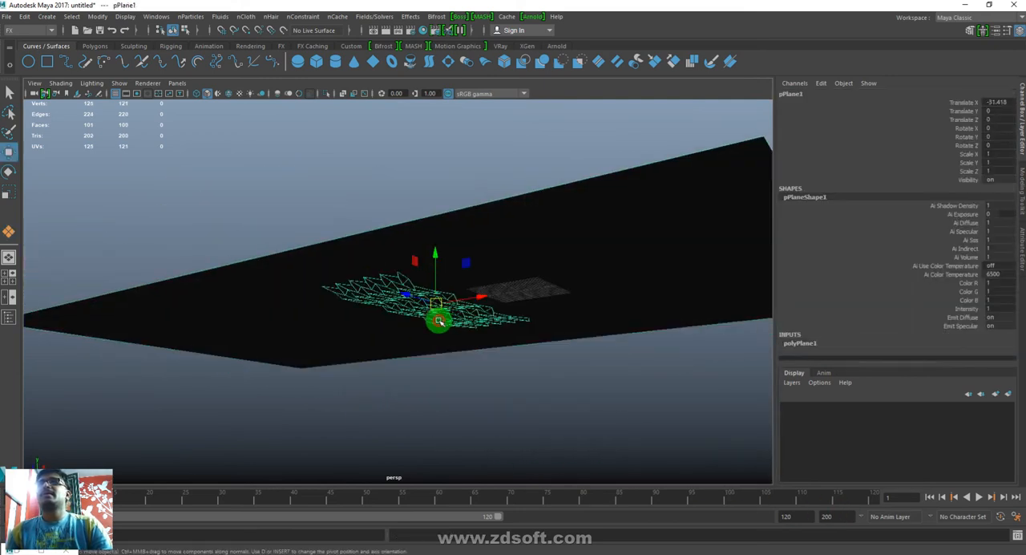
{"action": "left_click_drag", "start_coordinate": [487, 248], "coordinate": [602, 380], "text": "alt"}
- Select the large ground plane and add it to a new display layer
{"action": "left_click", "coordinate": [695, 375]}
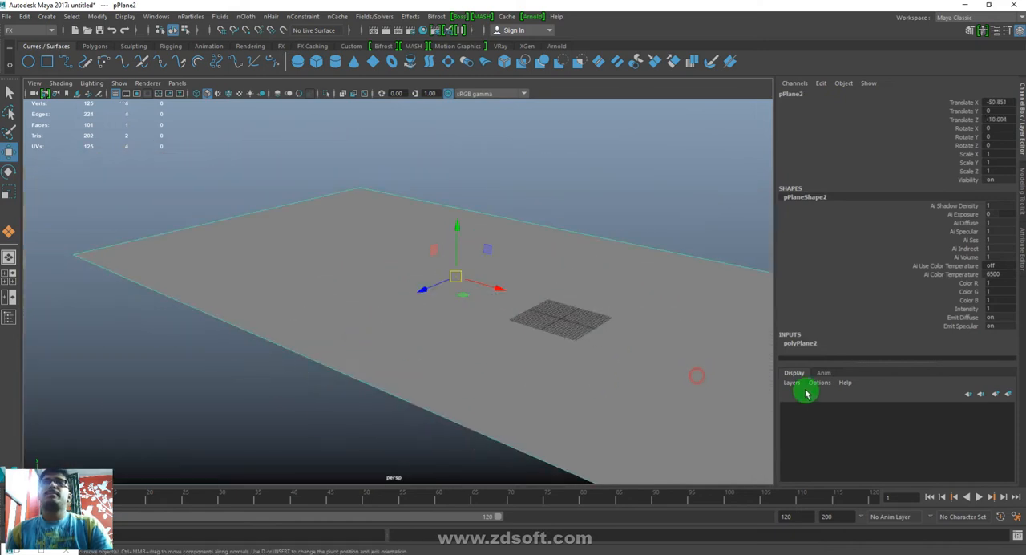
{"action": "left_click", "coordinate": [796, 382]}
{"action": "left_click", "coordinate": [799, 396]}
{"action": "right_click_drag", "start_coordinate": [842, 405], "coordinate": [868, 438]}
{"action": "left_click", "coordinate": [868, 438]}
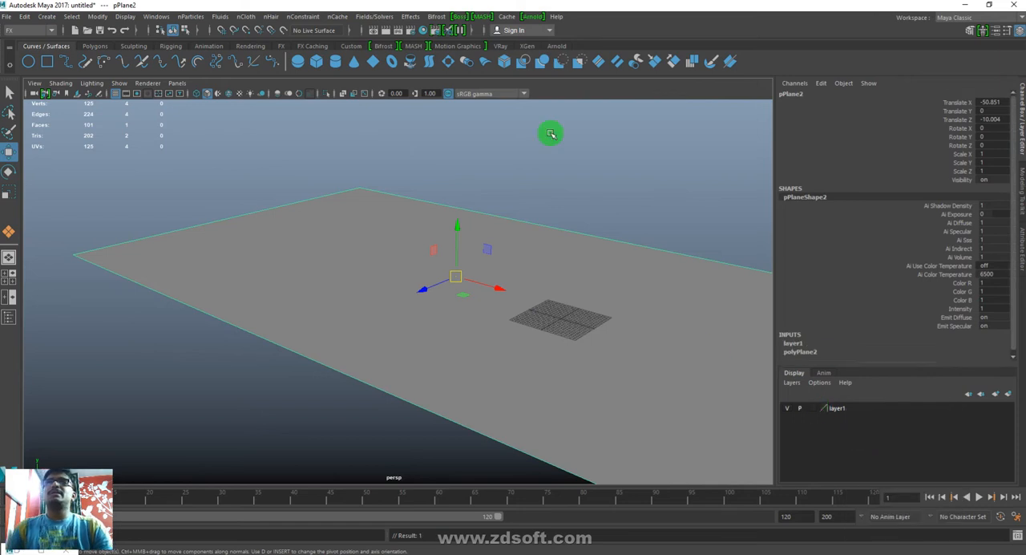
- Assign a new Lambert material to the ground plane and map its Color with a File texture
{"action": "right_click_drag", "start_coordinate": [623, 277], "coordinate": [711, 496]}
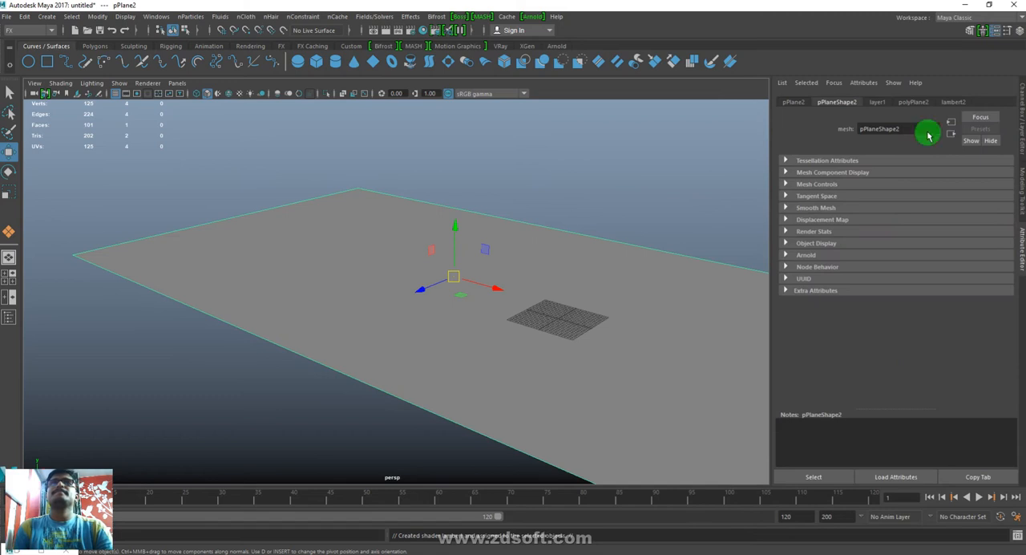
{"action": "left_click", "coordinate": [953, 101]}
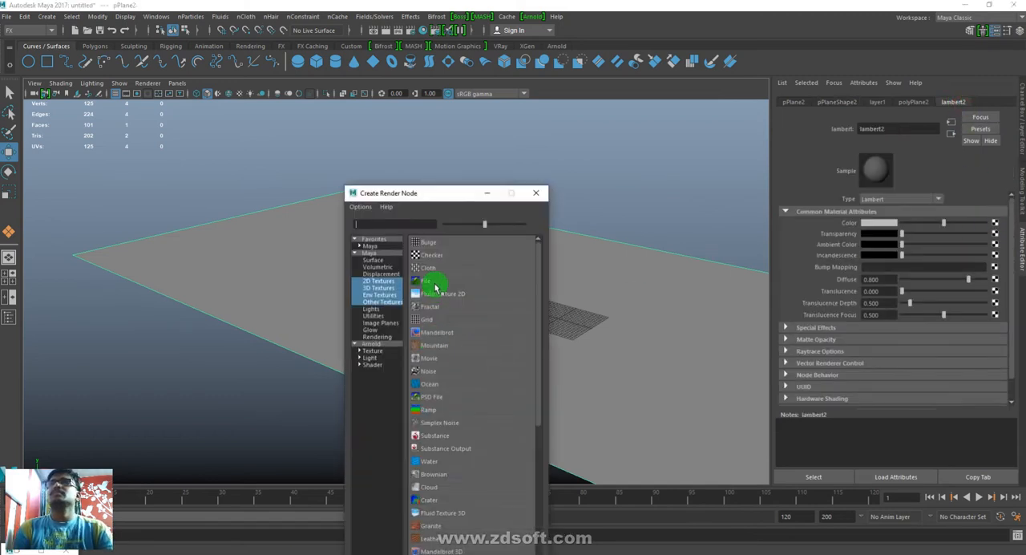
{"action": "left_click", "coordinate": [435, 287]}
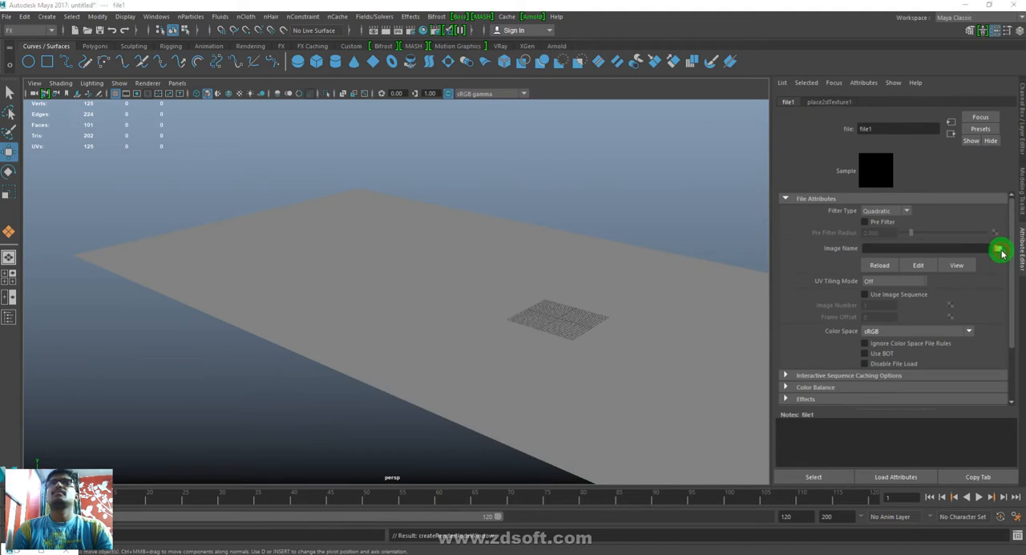
- Load the road JPG whose name starts with 360_F from the demo folder in Downloads and display textures in the viewport
{"action": "left_click", "coordinate": [998, 250]}
{"action": "left_click", "coordinate": [343, 147]}
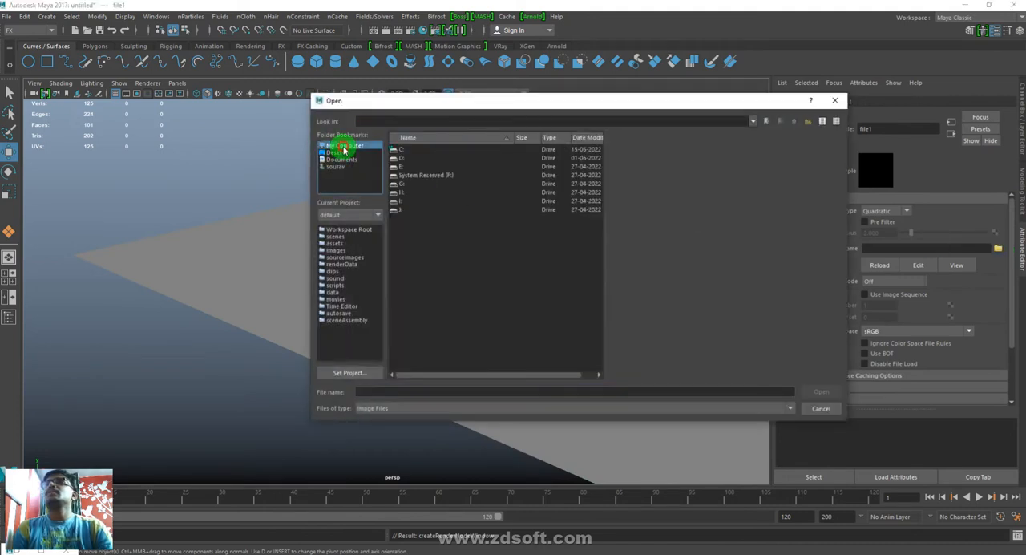
{"action": "left_click", "coordinate": [337, 166]}
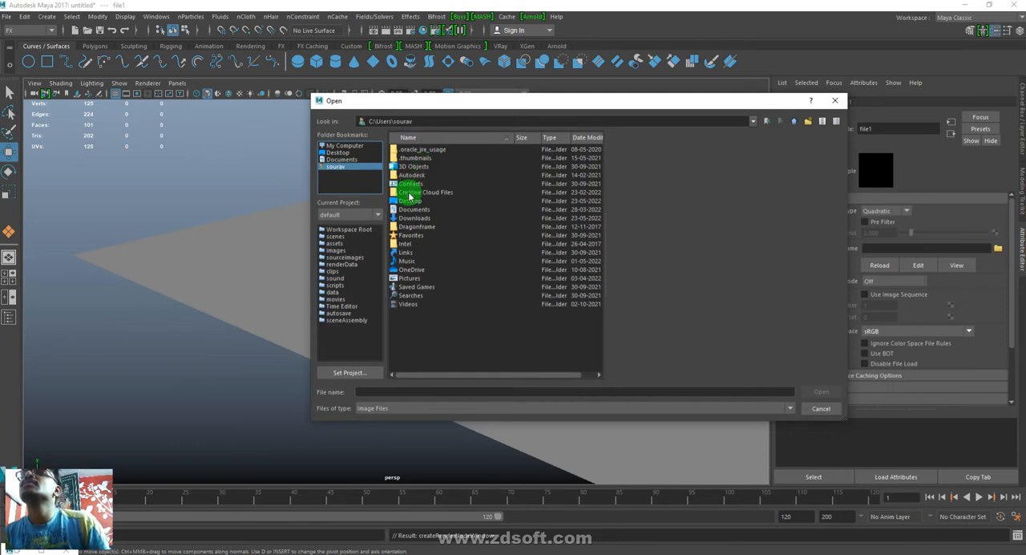
{"action": "left_click", "coordinate": [415, 218]}
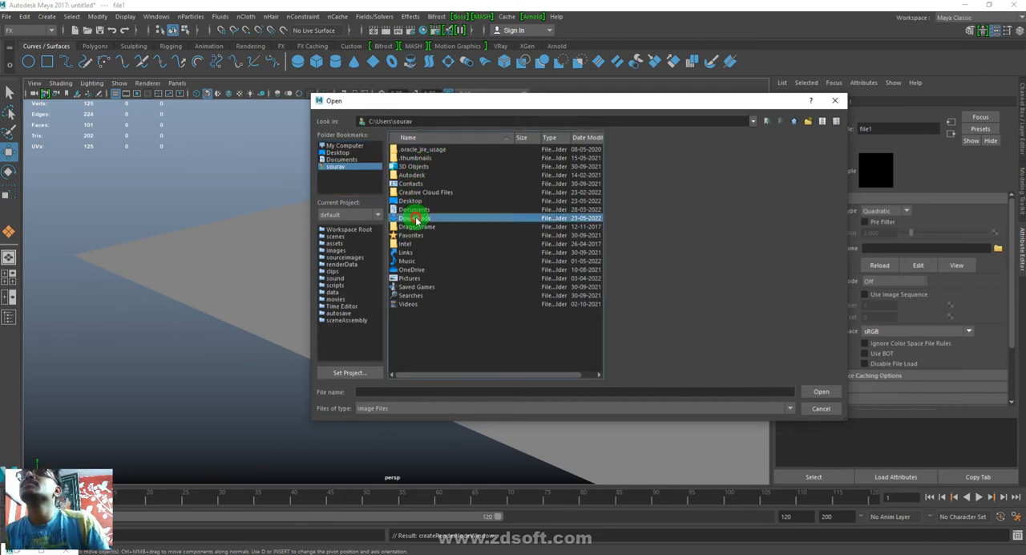
{"action": "double_click", "coordinate": [429, 222]}
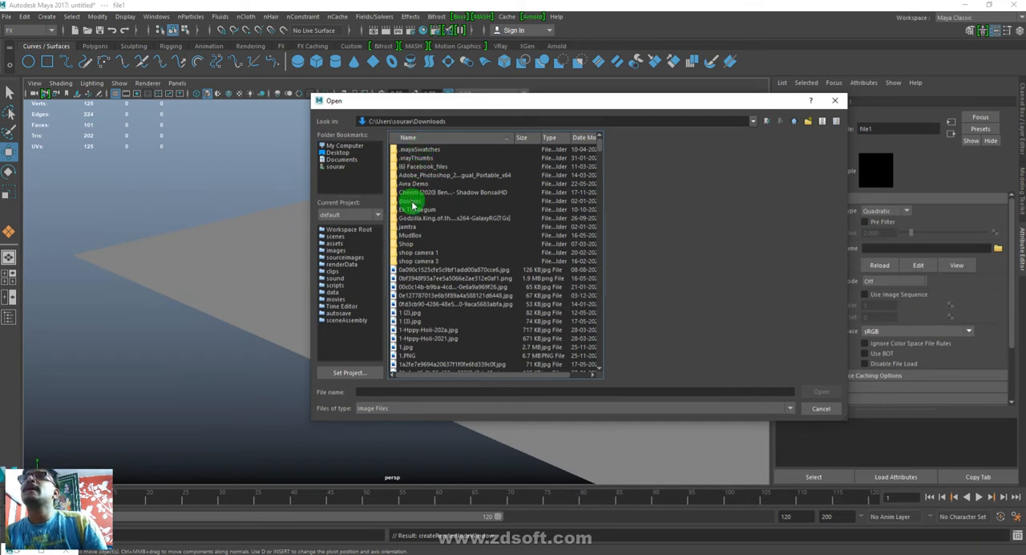
{"action": "double_click", "coordinate": [417, 184]}
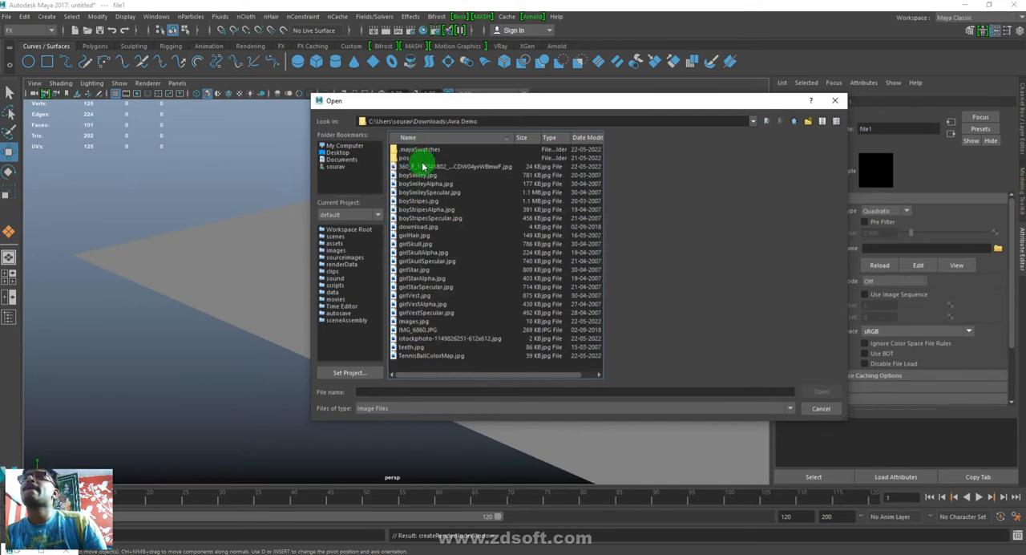
{"action": "double_click", "coordinate": [423, 166]}
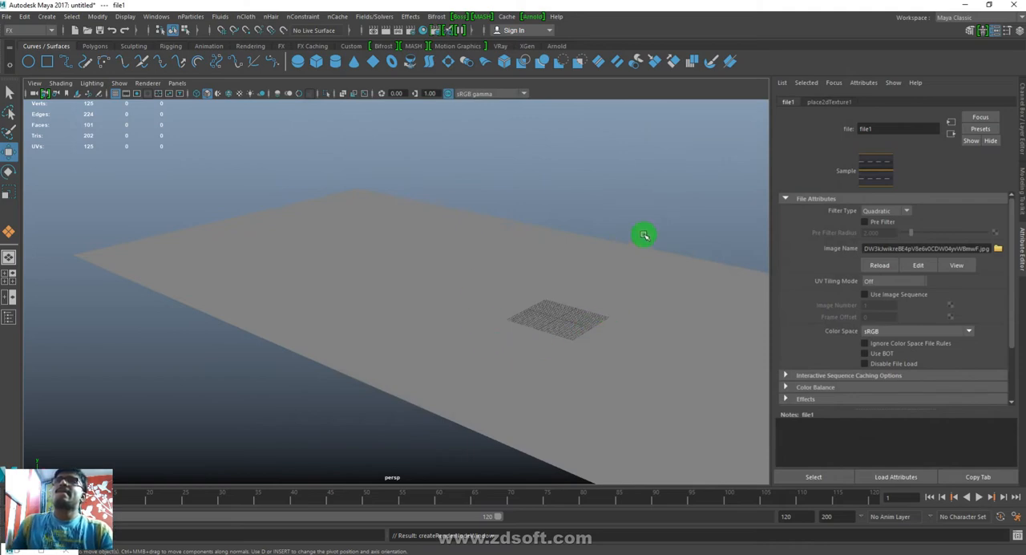
{"action": "key", "text": "6"}
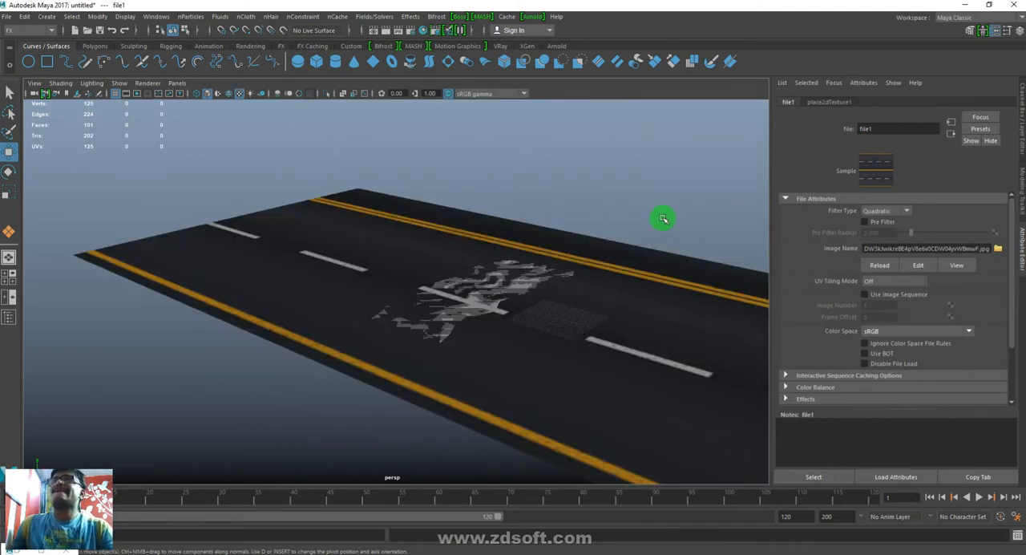
- Select the road-textured plane and slide it along the X axis until the zigzag plane sits near one end
{"action": "mouse_move", "coordinate": [628, 214]}
{"action": "left_mouse_down", "text": "alt"}
{"action": "mouse_move", "coordinate": [621, 257]}
{"action": "mouse_move", "coordinate": [624, 207]}
{"action": "mouse_move", "coordinate": [622, 223]}
{"action": "left_mouse_up", "text": "alt"}
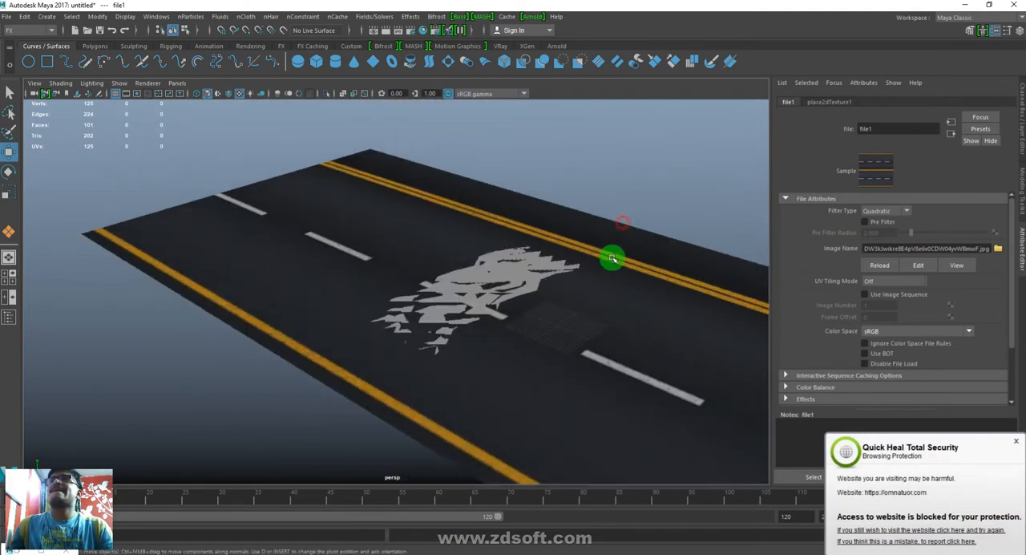
{"action": "left_click", "coordinate": [614, 355]}
{"action": "scroll", "coordinate": [460, 337], "scroll_direction": "down", "scroll_amount": 3}
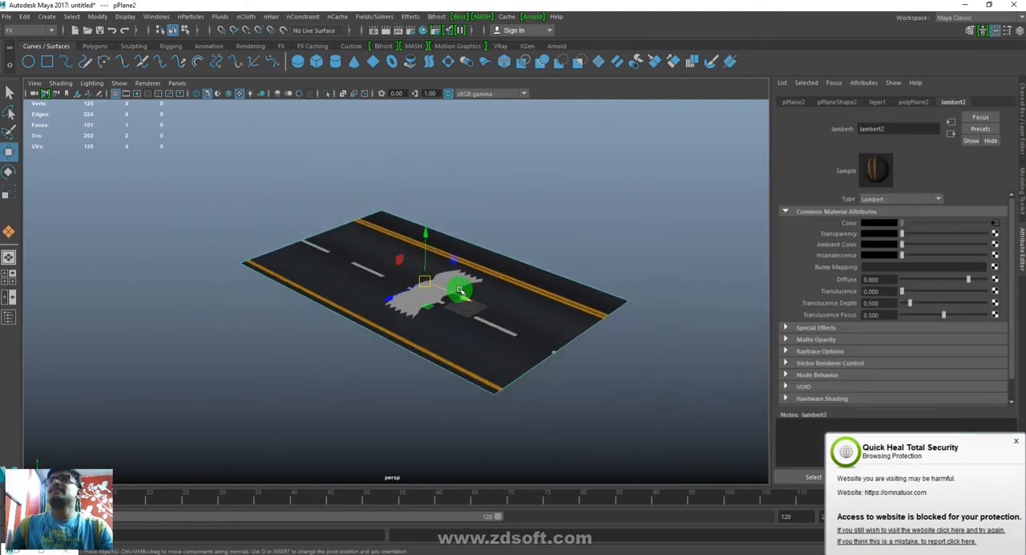
{"action": "left_click_drag", "start_coordinate": [485, 319], "coordinate": [558, 358]}
{"action": "scroll", "coordinate": [502, 393], "scroll_direction": "up", "scroll_amount": 5}
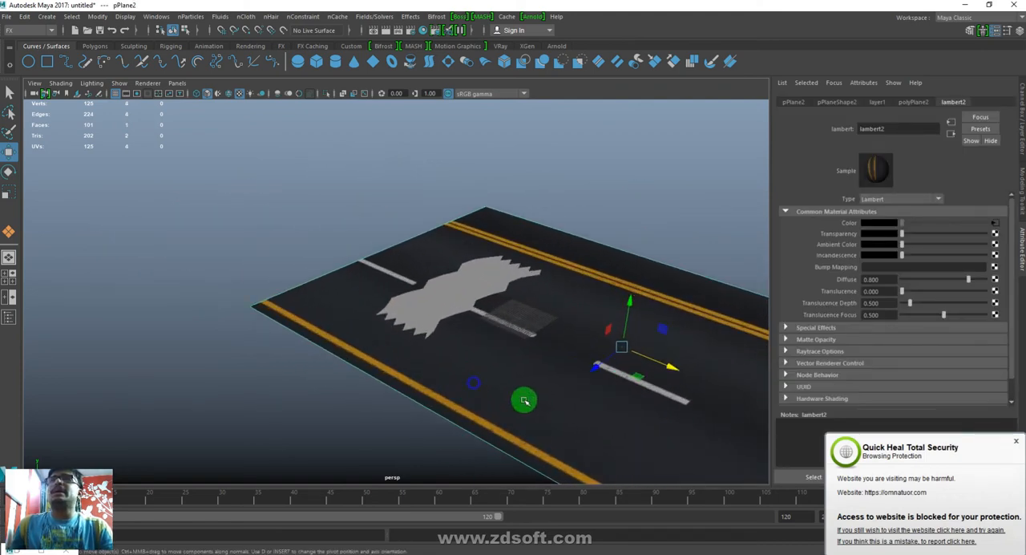
- Scale the zigzag plane to about 1.791 and position it across the road at about Translate Y 0.009 and Z -6.216
{"action": "middle_click_drag", "start_coordinate": [502, 394], "coordinate": [448, 395], "text": "alt"}
{"action": "left_click_drag", "start_coordinate": [447, 396], "coordinate": [458, 247], "text": "alt"}
{"action": "left_click", "coordinate": [366, 291]}
{"action": "key", "text": "w"}
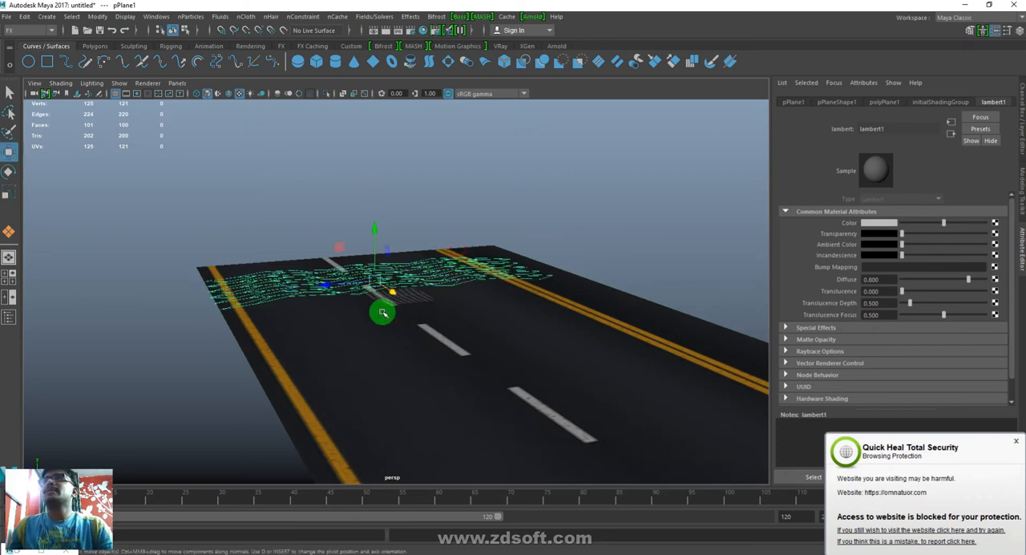
{"action": "mouse_move", "coordinate": [339, 286]}
{"action": "left_mouse_down", "text": "alt"}
{"action": "mouse_move", "coordinate": [403, 327]}
{"action": "mouse_move", "coordinate": [466, 278]}
{"action": "mouse_move", "coordinate": [464, 309]}
{"action": "mouse_move", "coordinate": [522, 293]}
{"action": "mouse_move", "coordinate": [321, 284]}
{"action": "left_mouse_up", "text": "alt"}
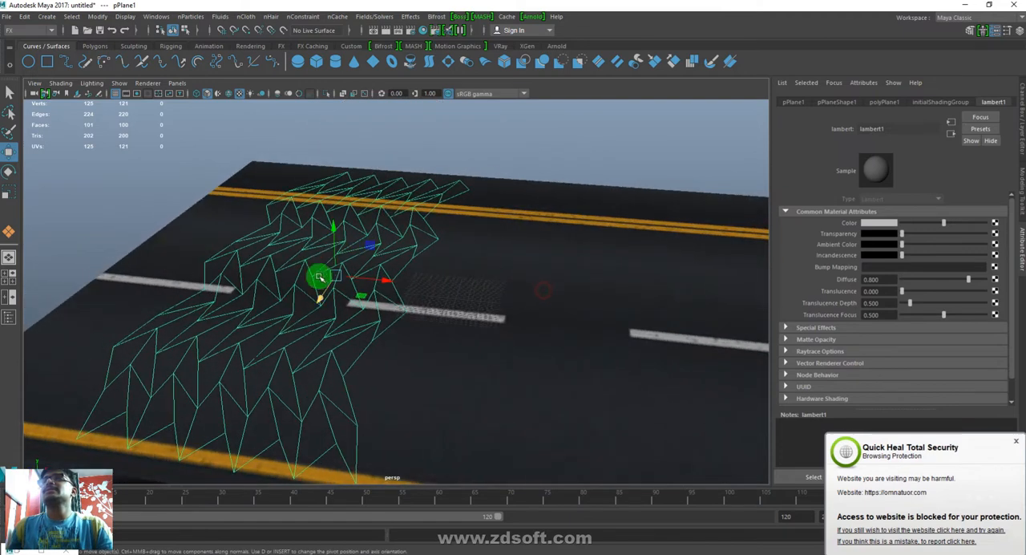
{"action": "left_click_drag", "start_coordinate": [466, 313], "coordinate": [465, 304], "text": "alt"}
{"action": "left_click_drag", "start_coordinate": [334, 232], "coordinate": [334, 236]}
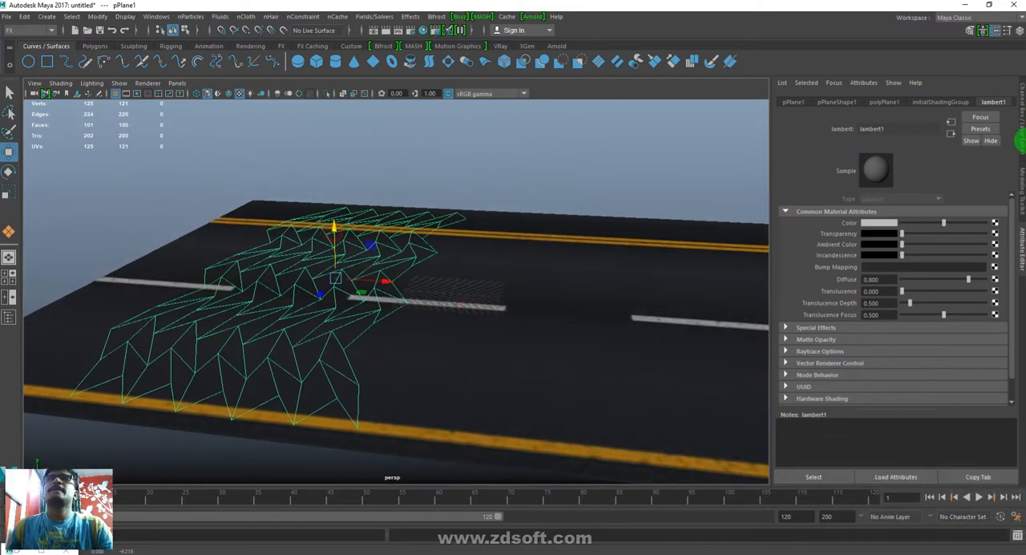
- Set layer1, which holds the road plane, to Template display
{"action": "left_click", "coordinate": [1021, 83]}
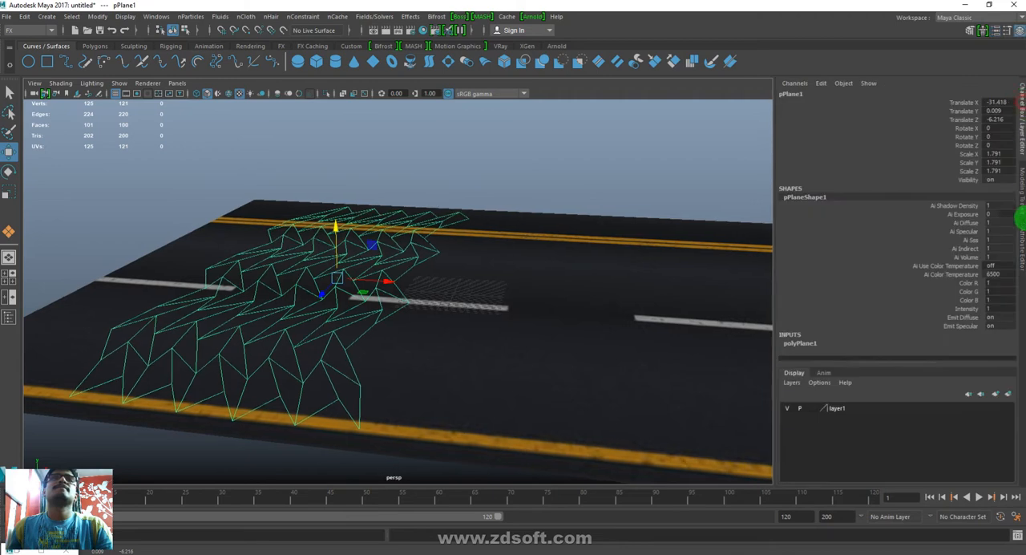
{"action": "left_click", "coordinate": [808, 411]}
{"action": "left_click", "coordinate": [476, 319]}
- Emit nParticles from the zigzag plane and play the timeline to preview the emission
{"action": "left_click", "coordinate": [362, 291]}
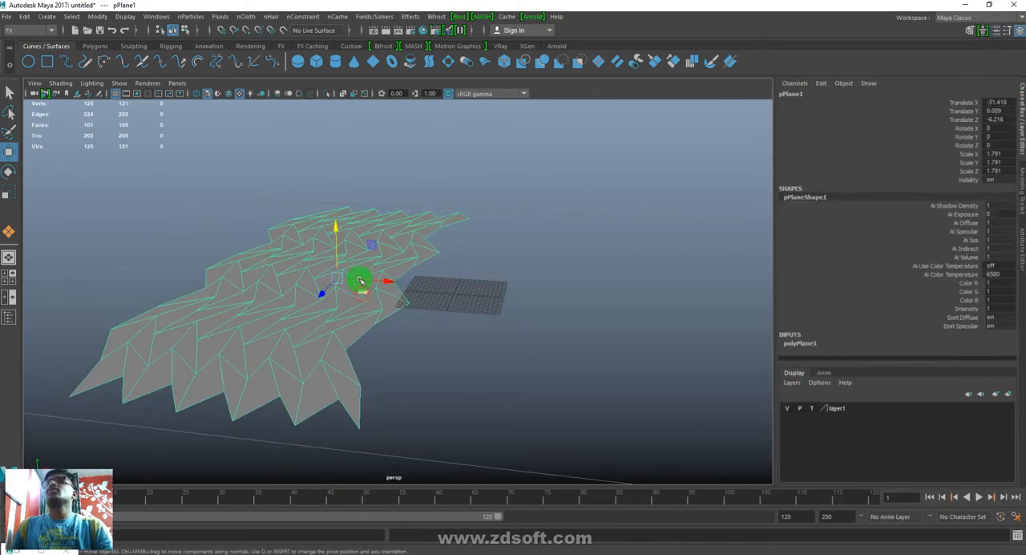
{"action": "left_click", "coordinate": [190, 17]}
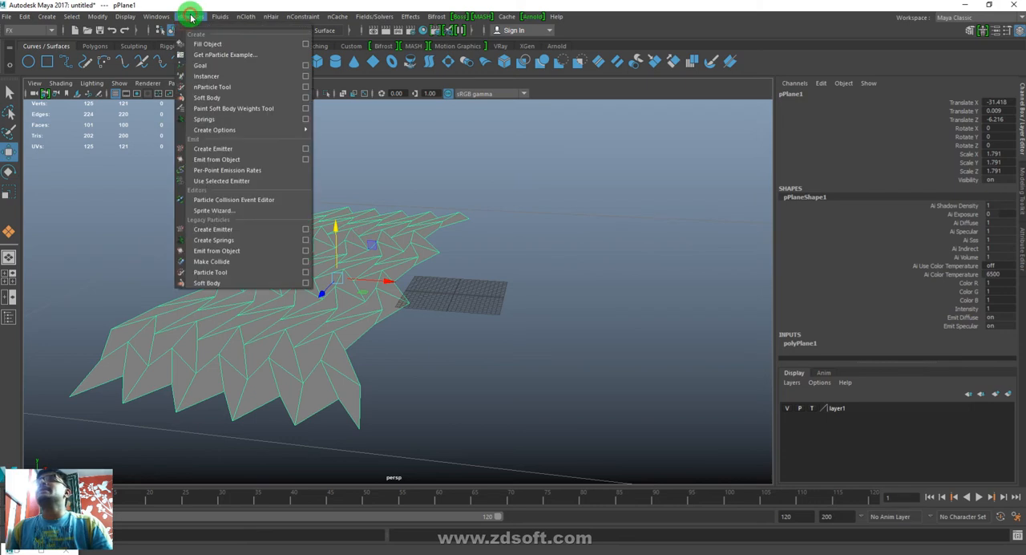
{"action": "left_click", "coordinate": [231, 163]}
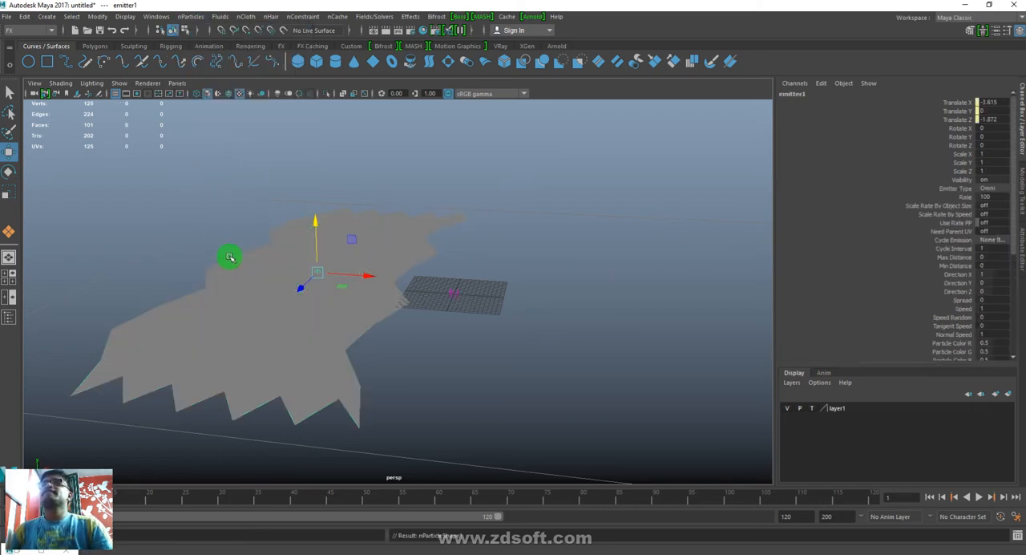
{"action": "left_click", "coordinate": [979, 500]}
{"action": "left_click_drag", "start_coordinate": [320, 324], "coordinate": [464, 274], "text": "alt"}
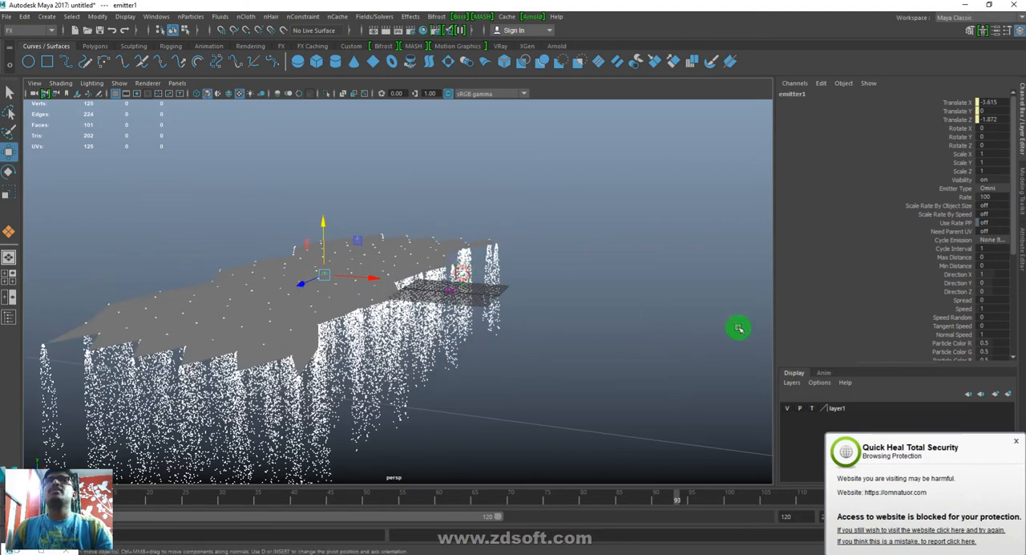
- Set the emitter's type to Directional with Direction X at about 22.059 and replay the emission from the first frame
{"action": "left_click", "coordinate": [994, 186]}
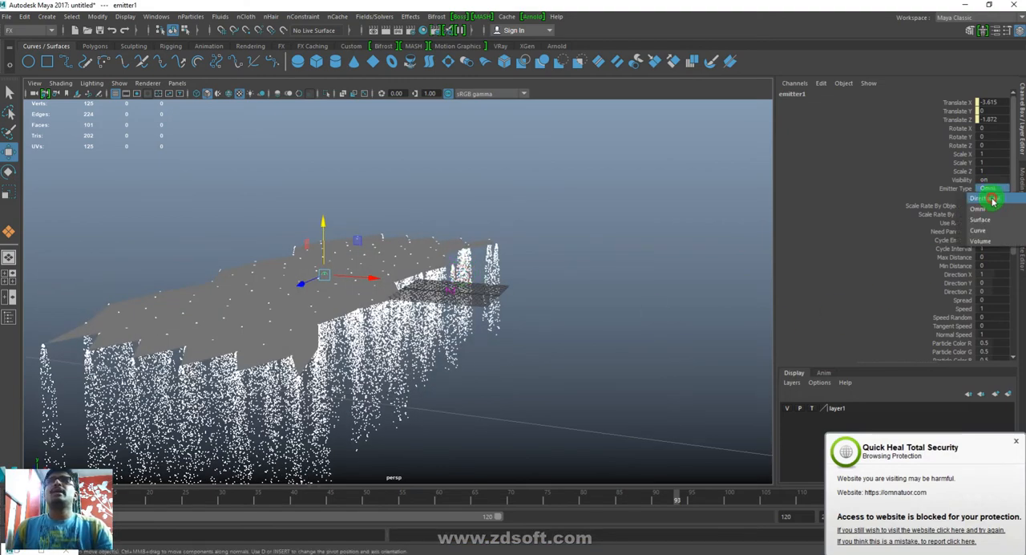
{"action": "left_click", "coordinate": [992, 199]}
{"action": "left_click_drag", "start_coordinate": [486, 279], "coordinate": [544, 287], "text": "alt"}
{"action": "key", "text": "t"}
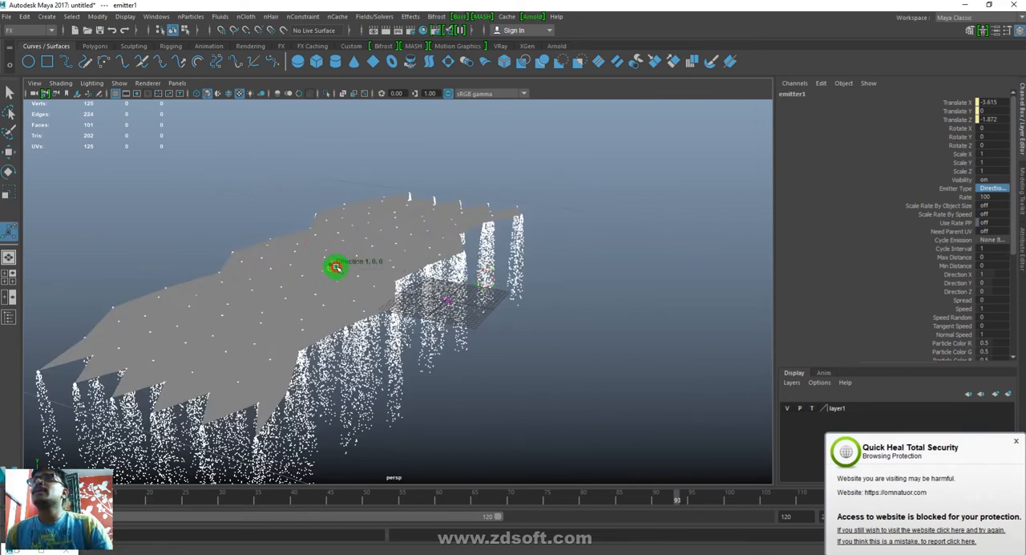
{"action": "mouse_move", "coordinate": [364, 276]}
{"action": "left_mouse_down"}
{"action": "mouse_move", "coordinate": [511, 321]}
{"action": "mouse_move", "coordinate": [408, 341]}
{"action": "left_mouse_up"}
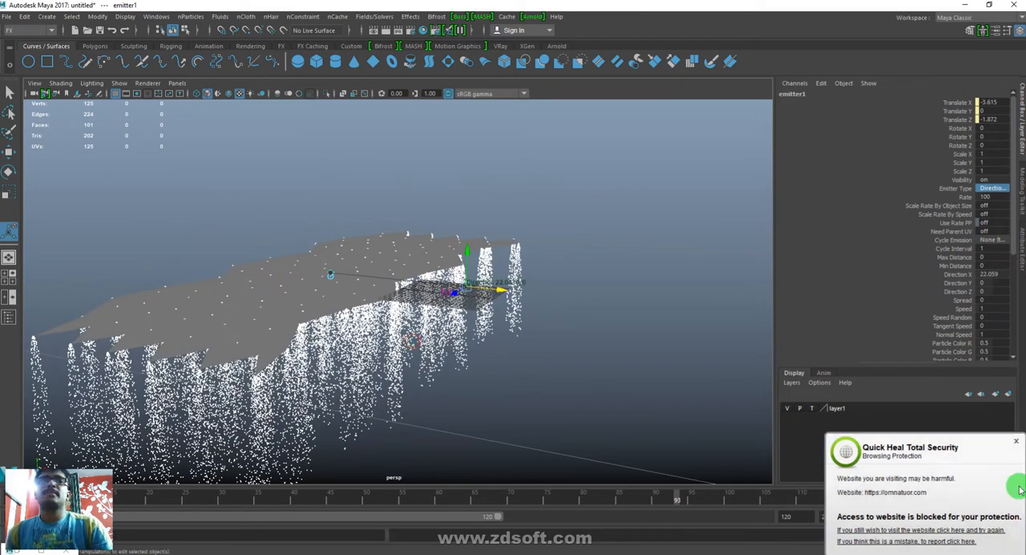
{"action": "left_click", "coordinate": [1015, 443]}
{"action": "left_click", "coordinate": [930, 497]}
{"action": "left_click", "coordinate": [980, 497]}
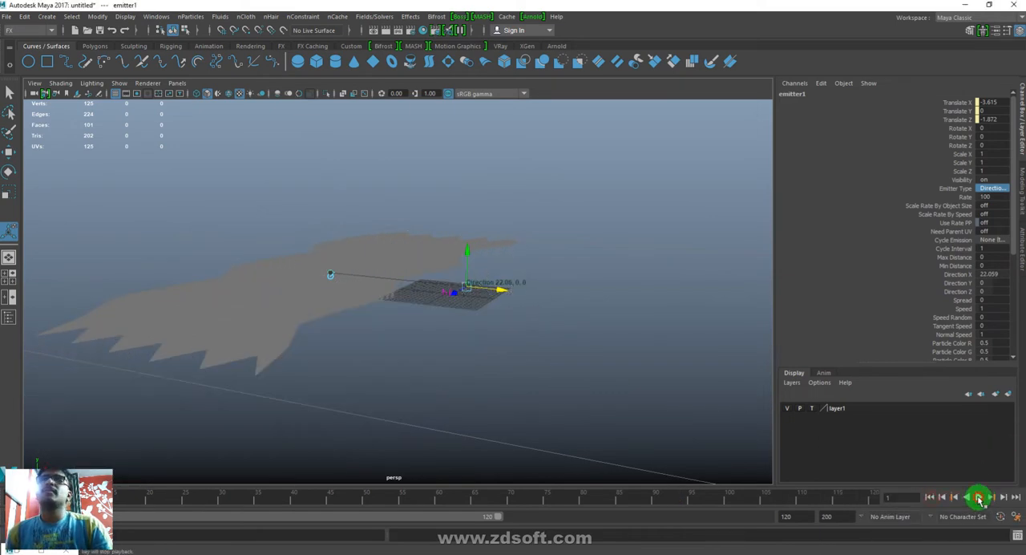
{"action": "left_click_drag", "start_coordinate": [423, 382], "coordinate": [445, 375], "text": "alt"}
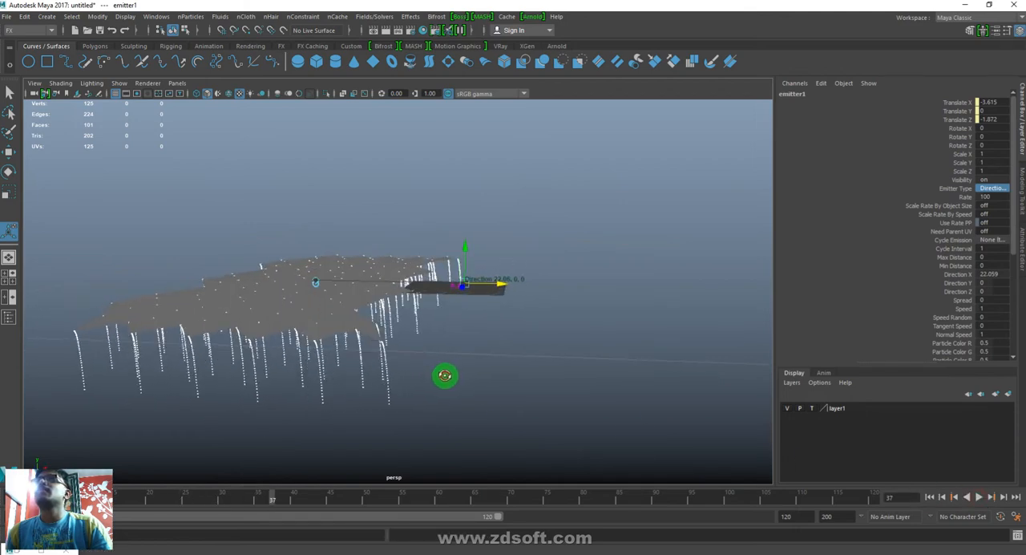
- Delete nParticle1, nucleus1 and the set and shading nodes listed below them in the Outliner
{"action": "left_click", "coordinate": [153, 17]}
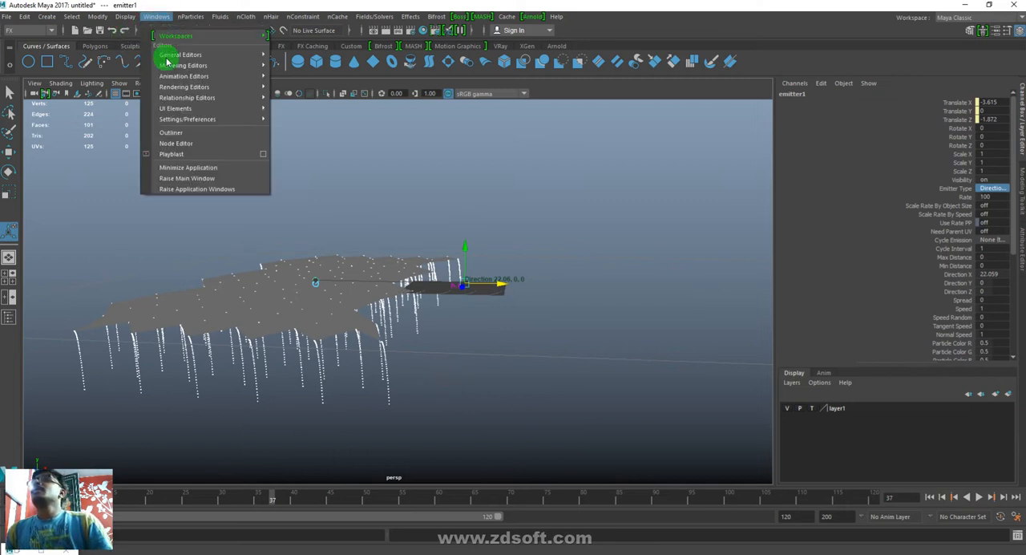
{"action": "left_click", "coordinate": [172, 133]}
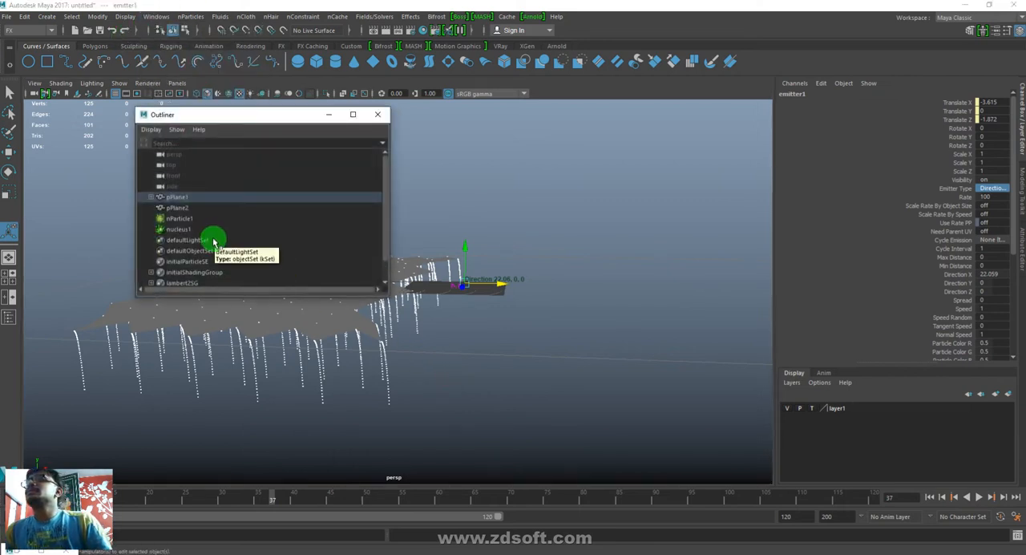
{"action": "scroll", "coordinate": [214, 242], "scroll_direction": "down", "scroll_amount": 1}
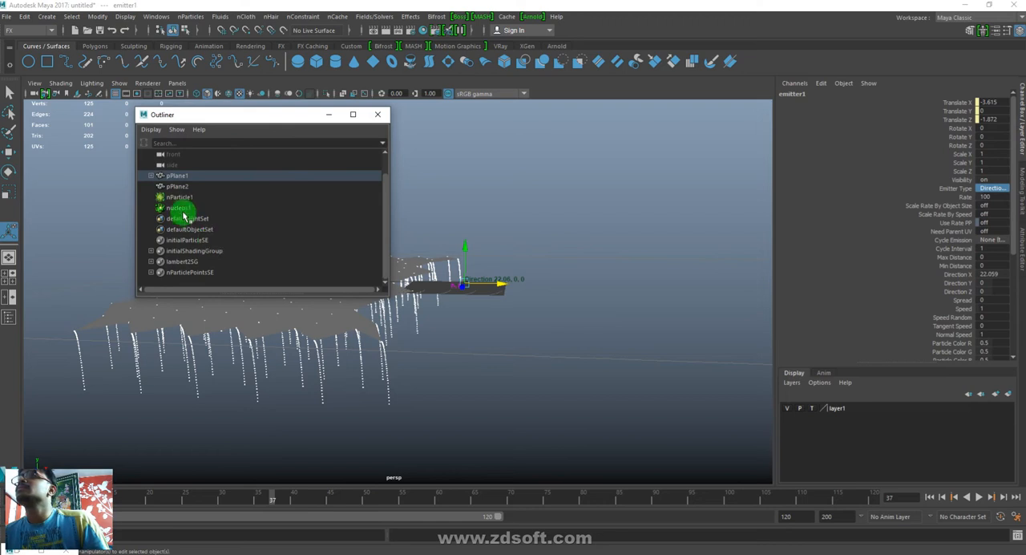
{"action": "left_click_drag", "start_coordinate": [184, 210], "coordinate": [174, 293]}
{"action": "key", "text": "Delete"}
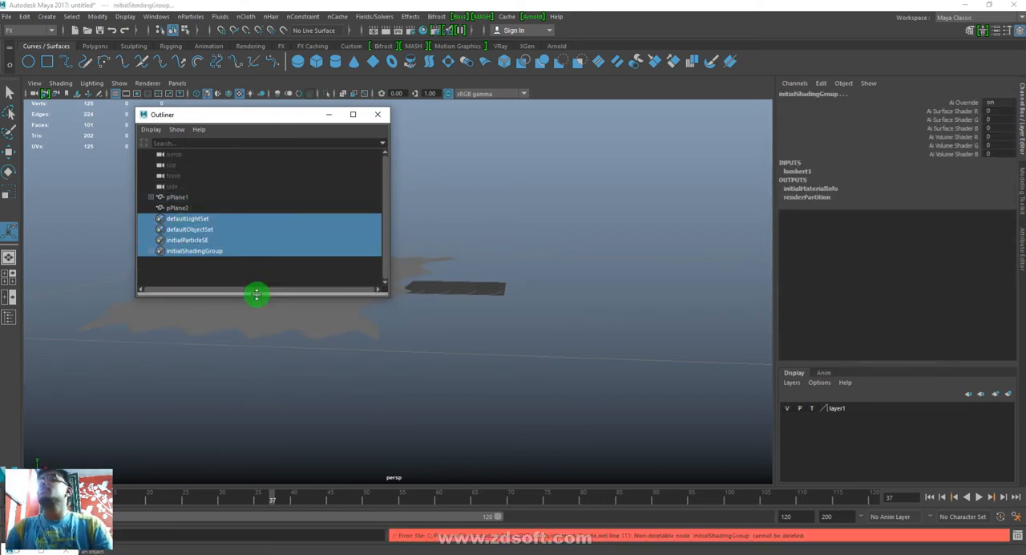
{"action": "left_click", "coordinate": [377, 114]}
- Select the zigzag plane and delete its construction history
{"action": "left_click", "coordinate": [347, 297]}
{"action": "left_click_drag", "start_coordinate": [455, 262], "coordinate": [443, 277], "text": "alt"}
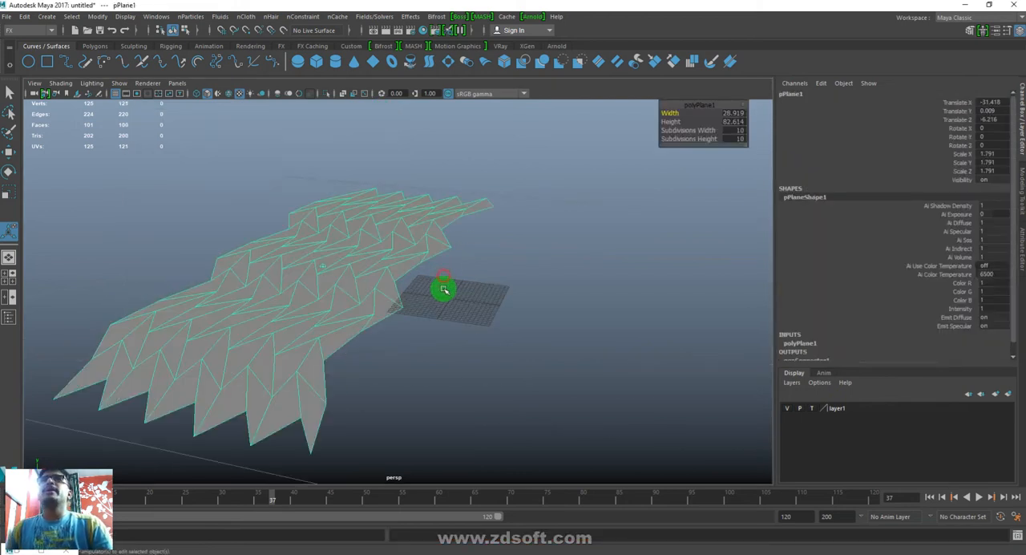
{"action": "left_click", "coordinate": [25, 16]}
{"action": "mouse_move", "coordinate": [54, 143]}
{"action": "left_click", "coordinate": [201, 153]}
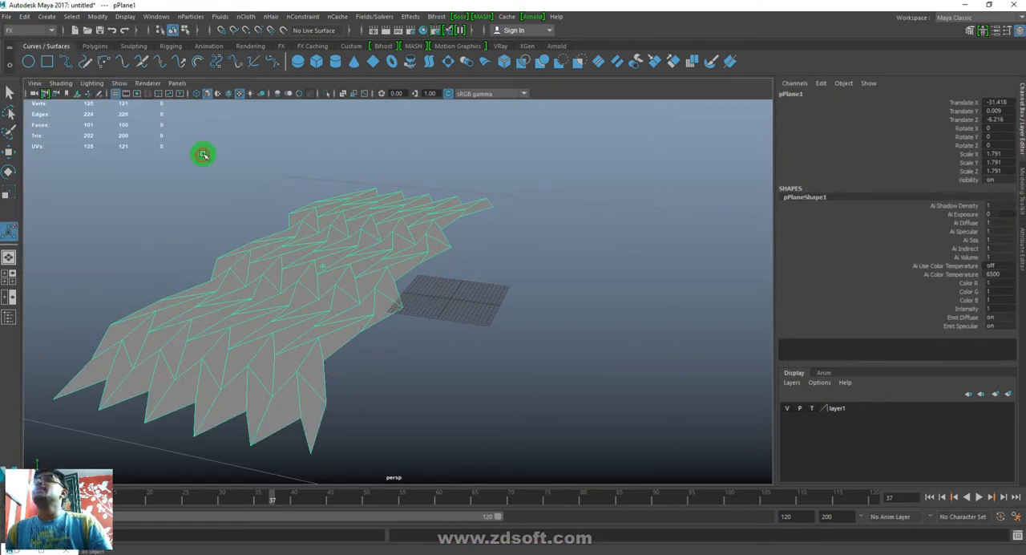
- Emit legacy particles from the zigzag plane with a Directional emitter and preview the emission from the first frame
{"action": "left_click", "coordinate": [189, 17]}
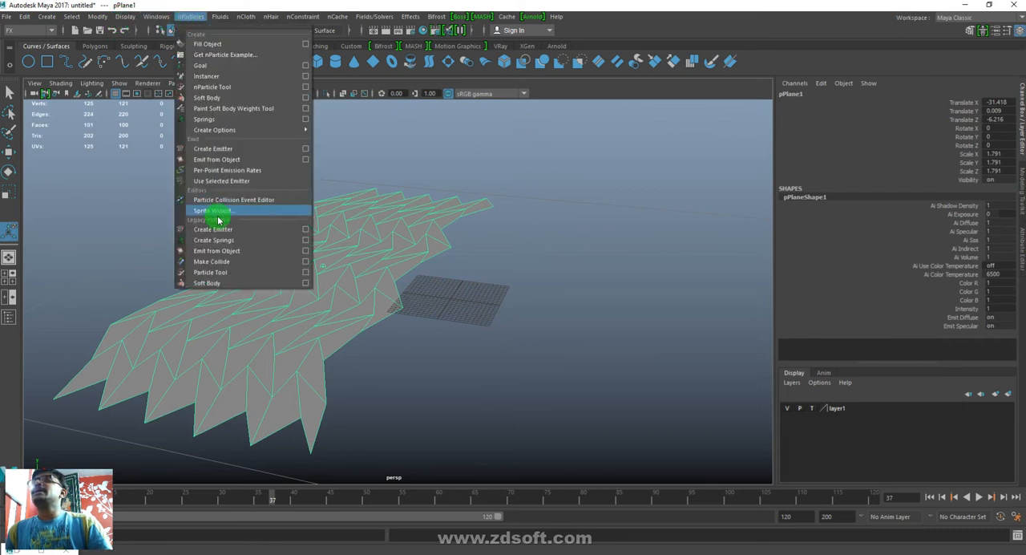
{"action": "left_click", "coordinate": [227, 251]}
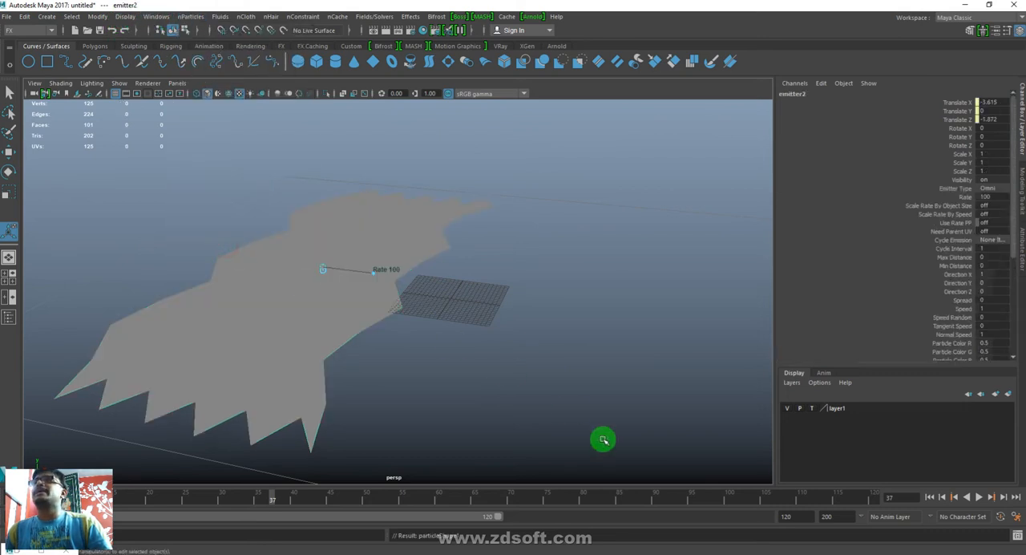
{"action": "left_click", "coordinate": [992, 187]}
{"action": "left_click", "coordinate": [992, 197]}
{"action": "left_click", "coordinate": [931, 499]}
{"action": "left_click", "coordinate": [970, 499]}
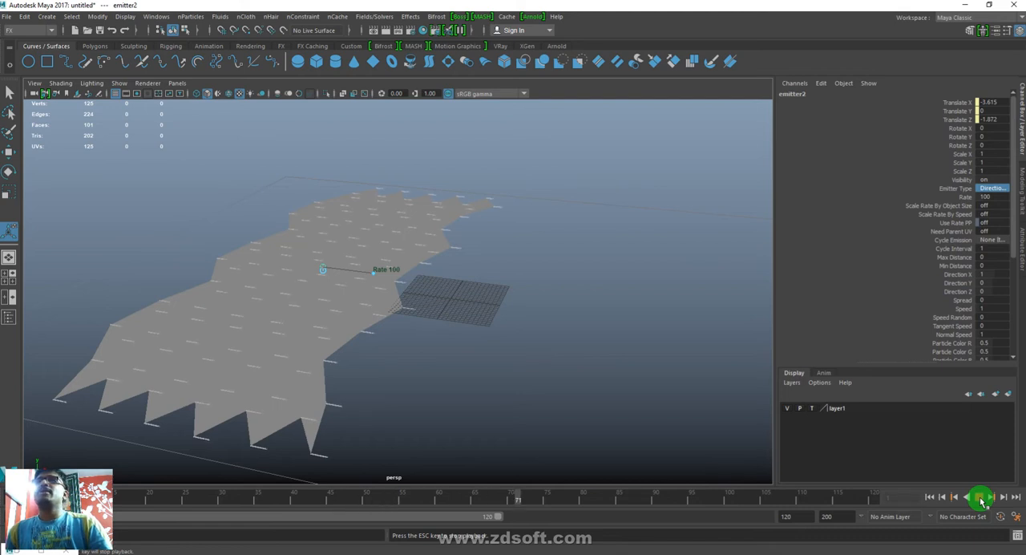
{"action": "left_click", "coordinate": [981, 499]}
- Set the emitter's rate to 1 and replay the particle emission from the first frame
{"action": "type", "text": "1"}
{"action": "key", "text": "Return"}
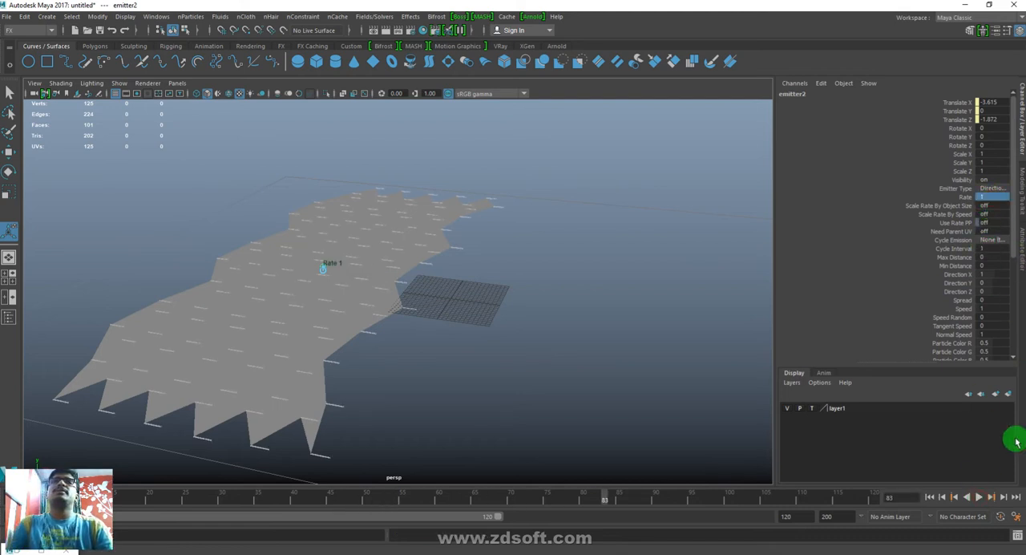
{"action": "left_click", "coordinate": [928, 499]}
{"action": "left_click", "coordinate": [981, 498]}
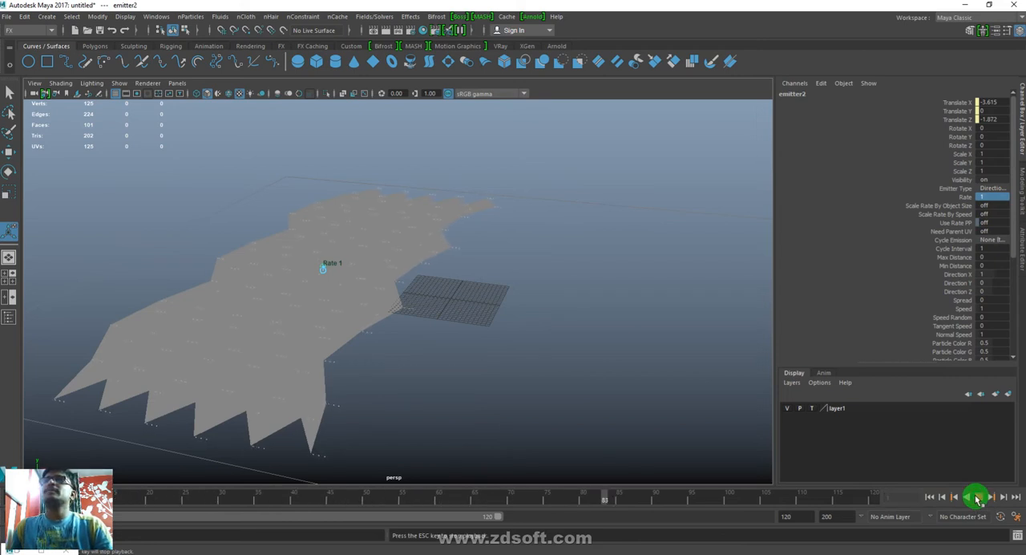
{"action": "left_click", "coordinate": [976, 498]}
- Import Walk And Clap.mb from the Dynamic folder and play the timeline to check the character's animation
{"action": "left_click", "coordinate": [10, 16]}
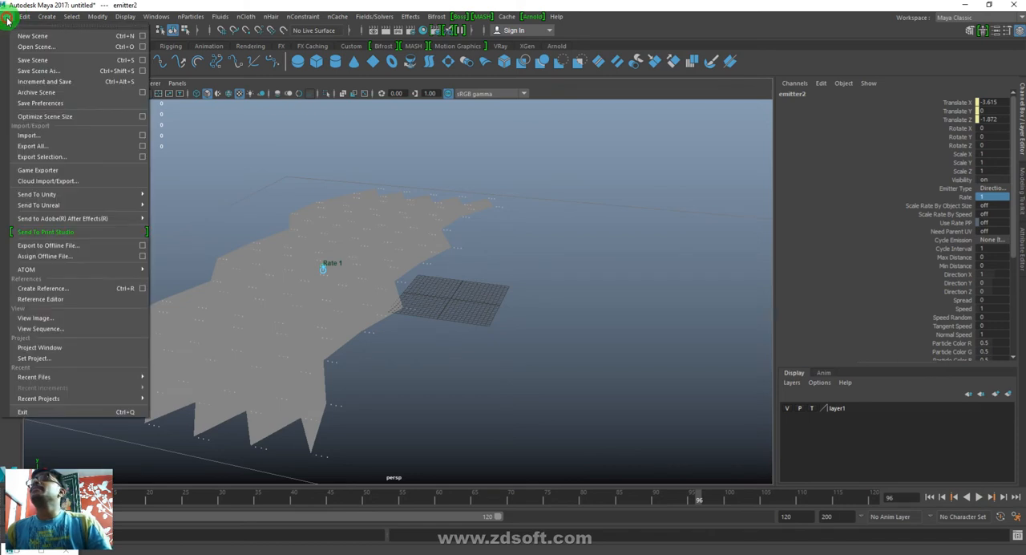
{"action": "left_click", "coordinate": [30, 135]}
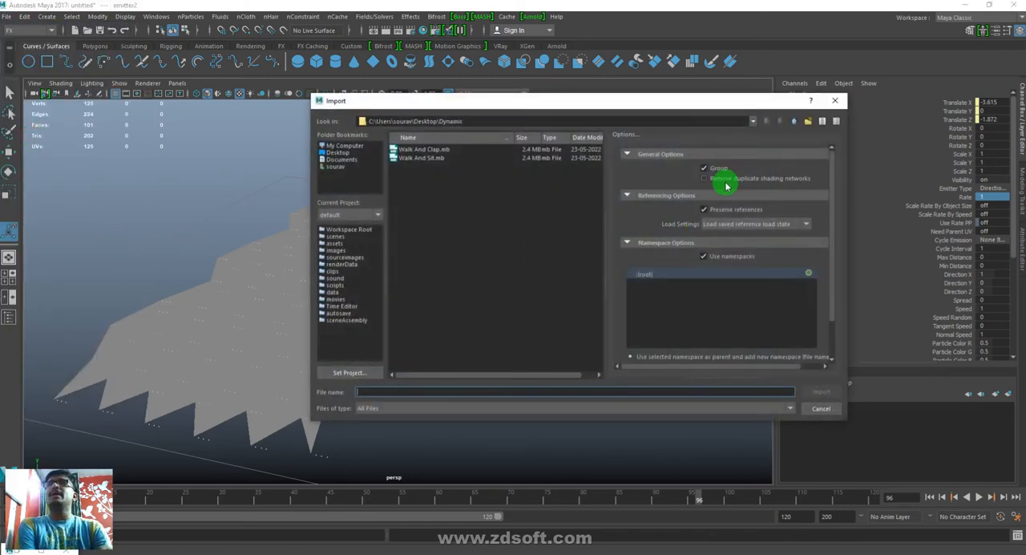
{"action": "left_click", "coordinate": [425, 150]}
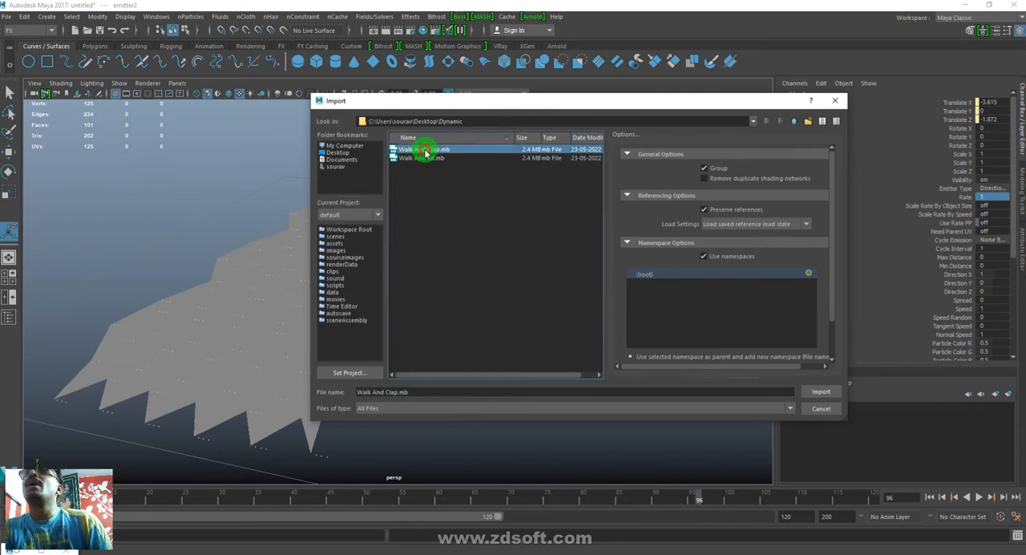
{"action": "left_click", "coordinate": [825, 393]}
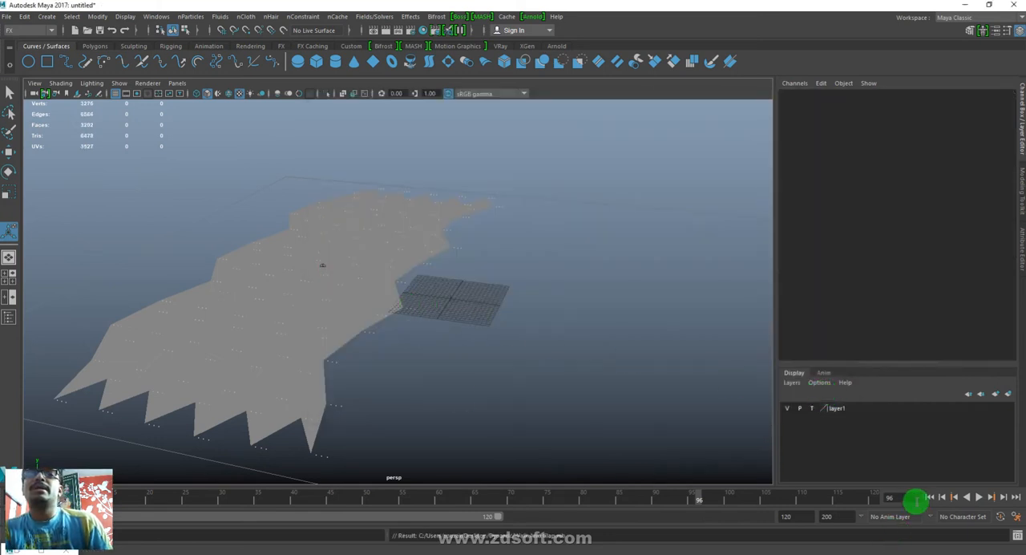
{"action": "left_click", "coordinate": [980, 498]}
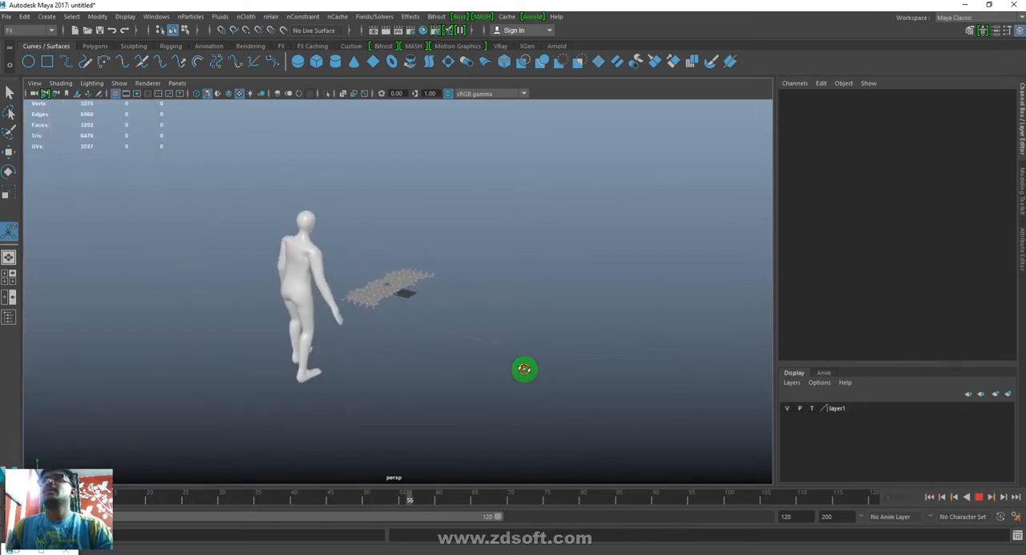
{"action": "right_click_drag", "start_coordinate": [306, 224], "coordinate": [438, 360], "text": "alt"}
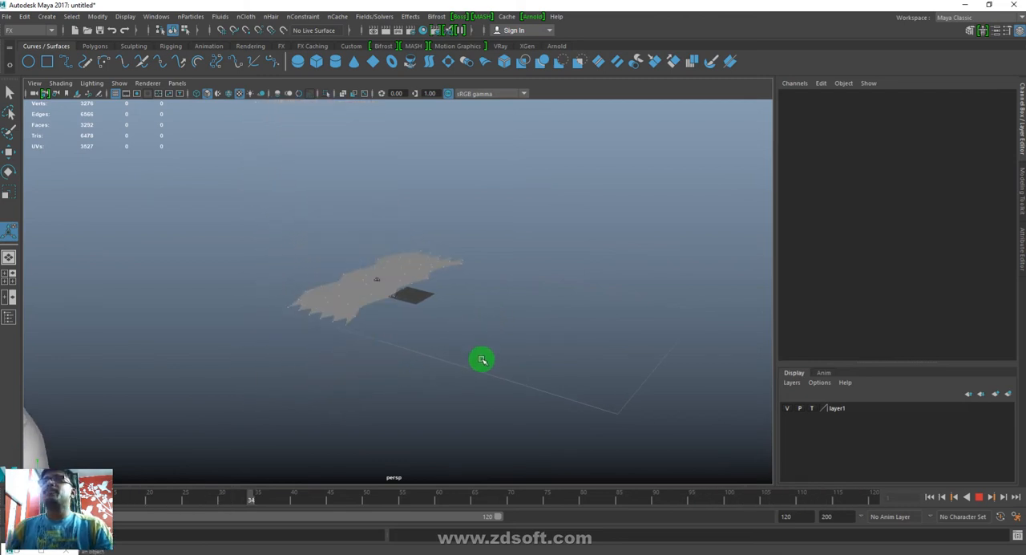
- Rotate the character's reference control to about -102.599 in Y and scale it uniformly to about 0.199
{"action": "left_click", "coordinate": [409, 294]}
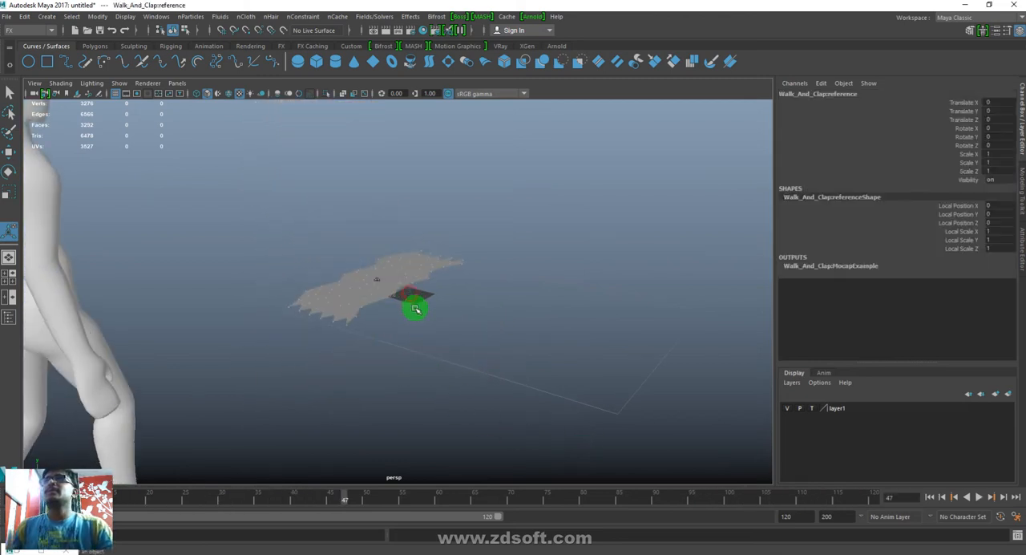
{"action": "key", "text": "e"}
{"action": "left_click_drag", "start_coordinate": [430, 314], "coordinate": [352, 303]}
{"action": "key", "text": "r"}
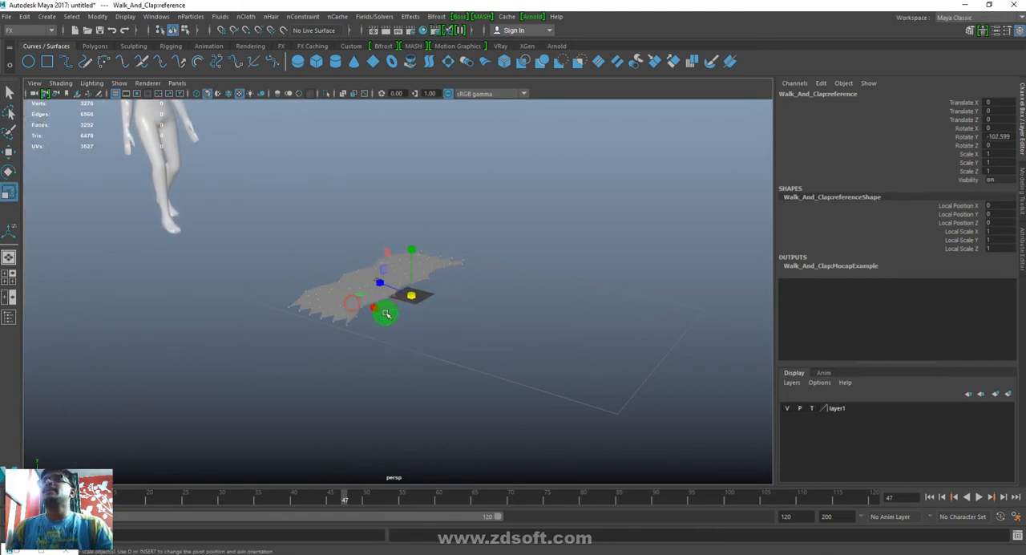
{"action": "left_click_drag", "start_coordinate": [412, 296], "coordinate": [86, 390]}
{"action": "scroll", "coordinate": [376, 385], "scroll_direction": "up", "scroll_amount": 5}
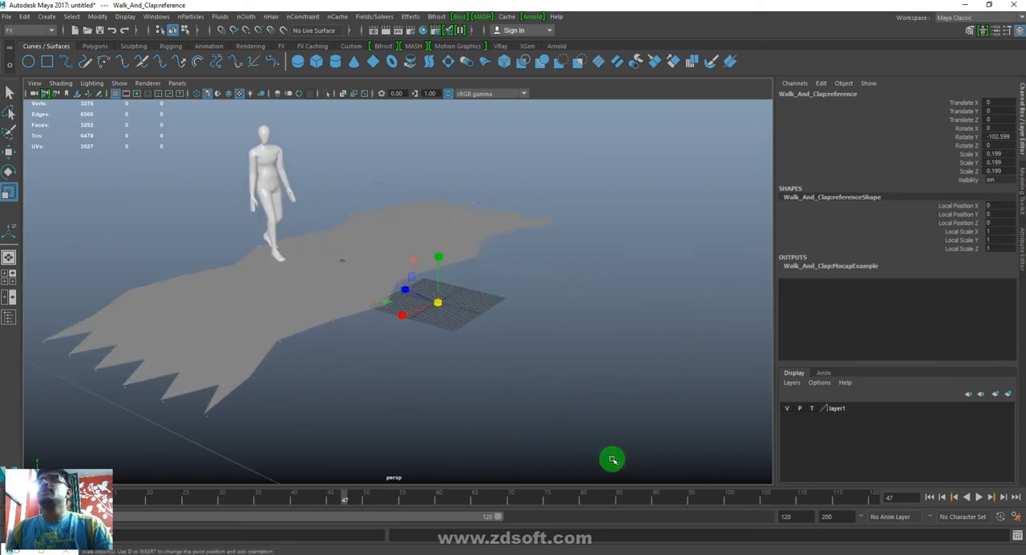
- Set layer1 to Reference display and play the character's walk from the first frame
{"action": "left_click", "coordinate": [811, 407]}
{"action": "mouse_move", "coordinate": [488, 355]}
{"action": "left_mouse_down", "text": "alt"}
{"action": "mouse_move", "coordinate": [469, 351]}
{"action": "mouse_move", "coordinate": [437, 367]}
{"action": "mouse_move", "coordinate": [449, 357]}
{"action": "mouse_move", "coordinate": [547, 371]}
{"action": "left_mouse_up", "text": "alt"}
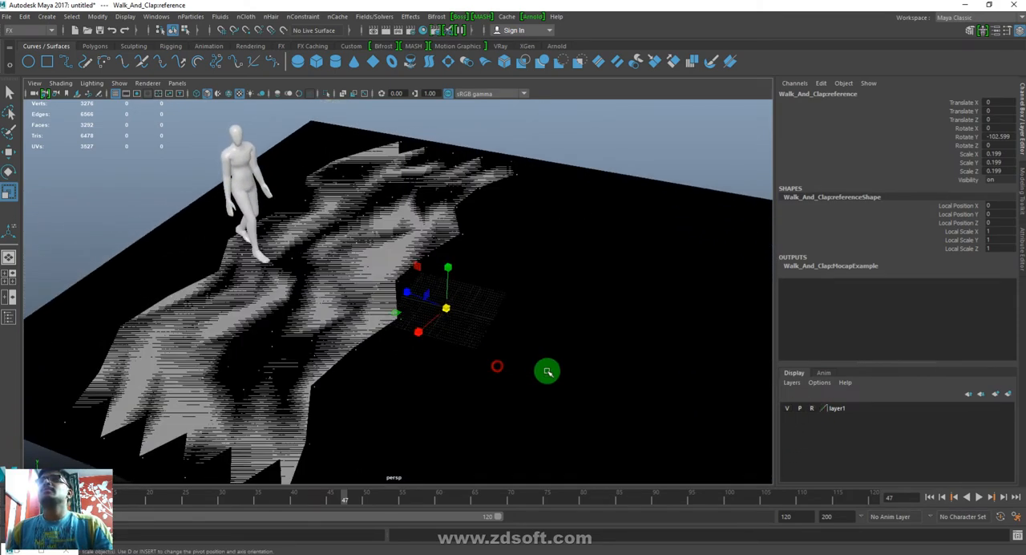
{"action": "left_click", "coordinate": [929, 496]}
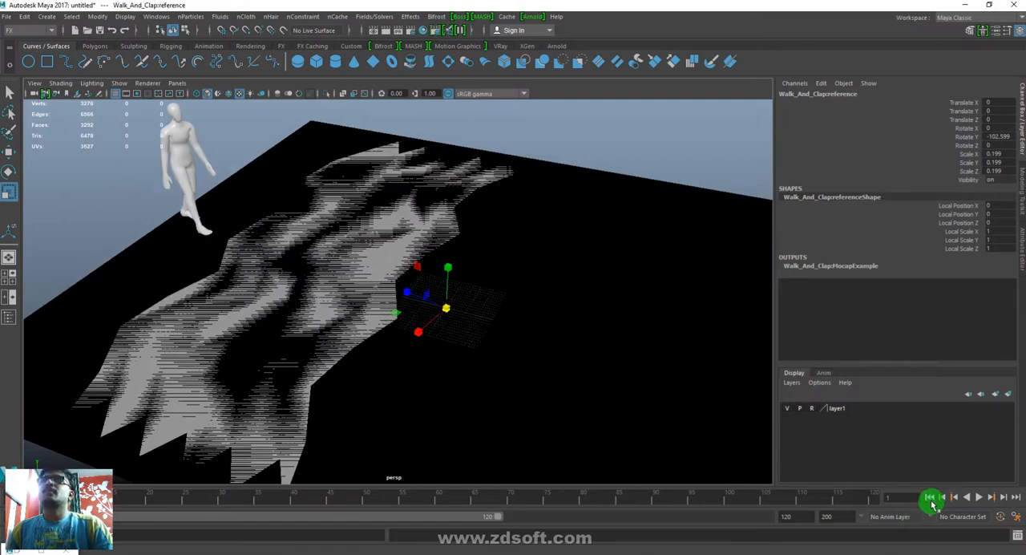
{"action": "left_click", "coordinate": [978, 498]}
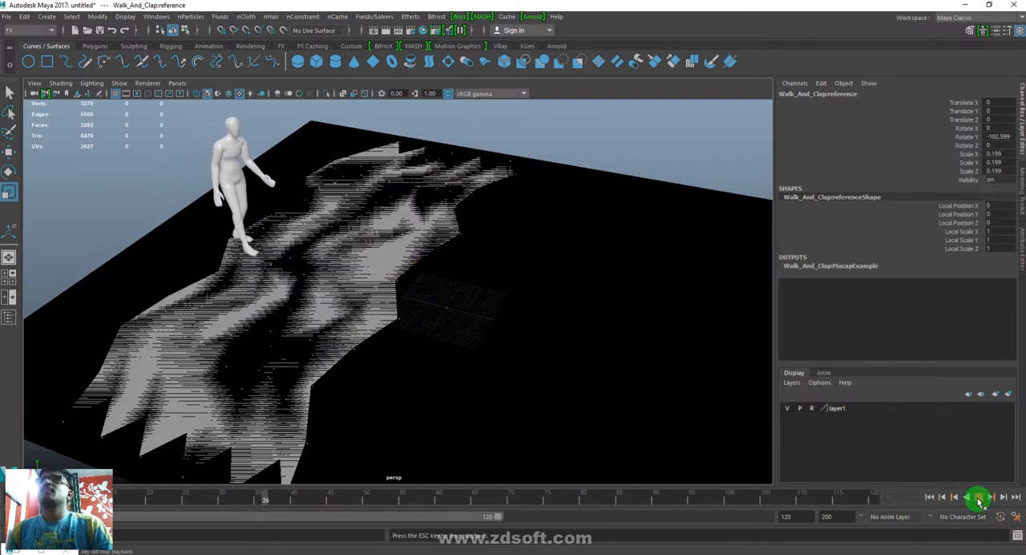
- Extend the playback end to frame 500, watch the character cross the road plane, and return to the first frame
{"action": "left_click_drag", "start_coordinate": [791, 518], "coordinate": [735, 521]}
{"action": "type", "text": "500"}
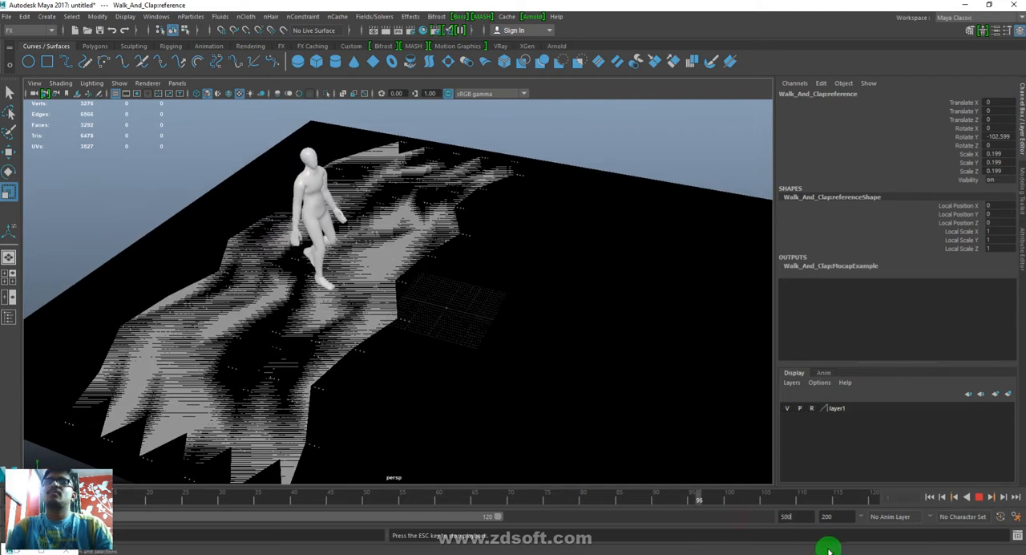
{"action": "key", "text": "Return"}
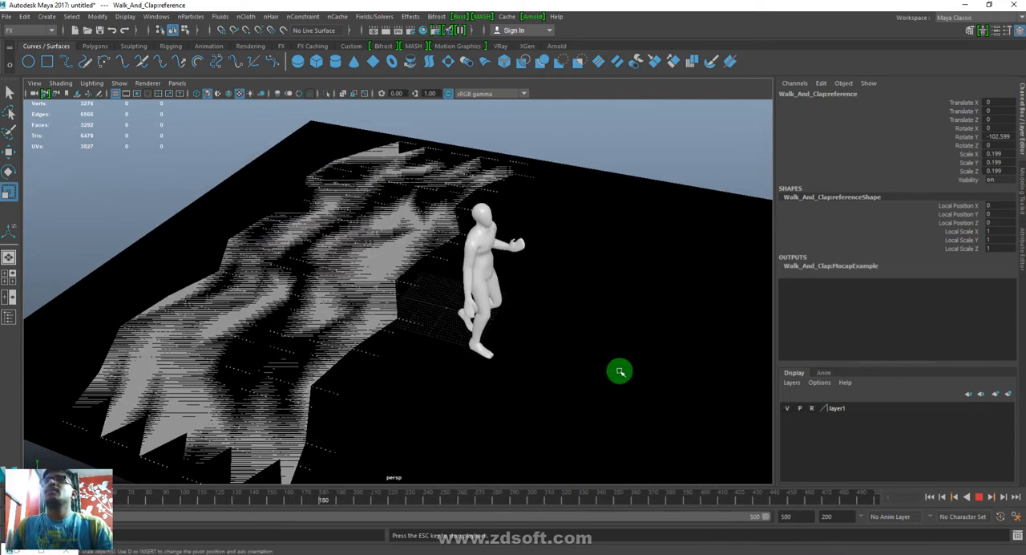
{"action": "left_click_drag", "start_coordinate": [624, 429], "coordinate": [619, 415], "text": "alt"}
{"action": "middle_click_drag", "start_coordinate": [604, 394], "coordinate": [586, 408], "text": "alt"}
{"action": "key", "text": "Escape"}
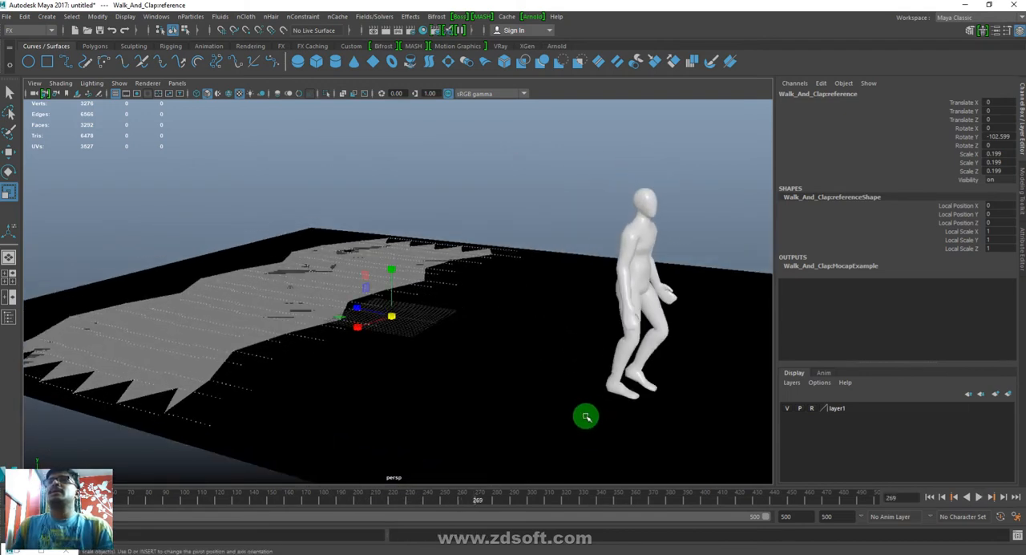
{"action": "left_click", "coordinate": [930, 498]}
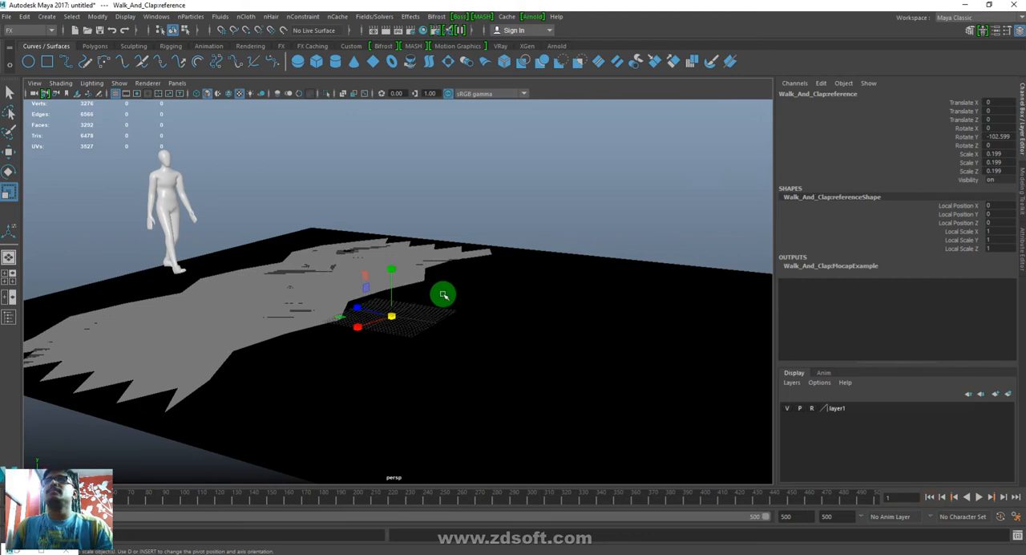
- Hide layer1 with the road plane and deselect the character's reference control
{"action": "left_click", "coordinate": [787, 410]}
{"action": "left_click", "coordinate": [787, 410]}
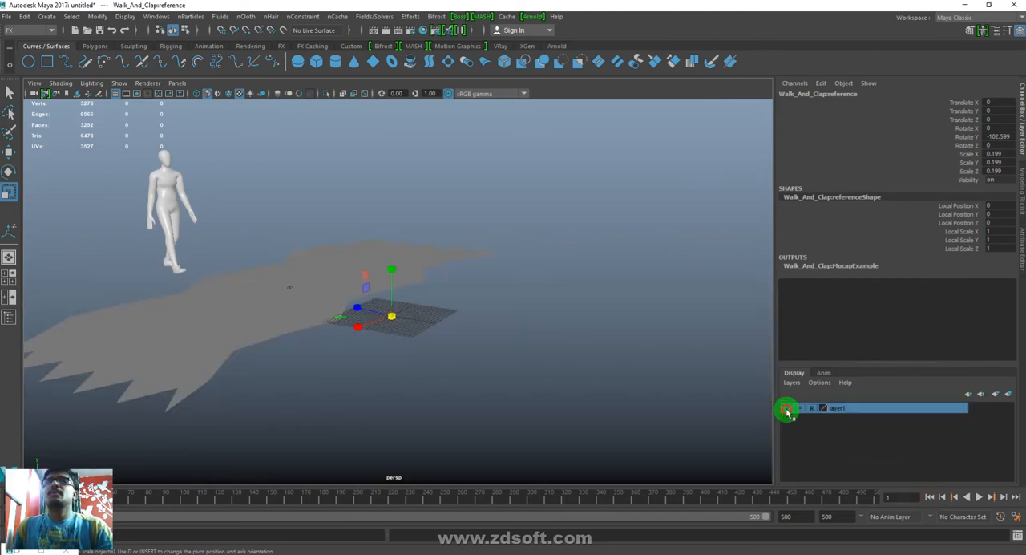
{"action": "left_click_drag", "start_coordinate": [393, 293], "coordinate": [396, 323], "text": "alt"}
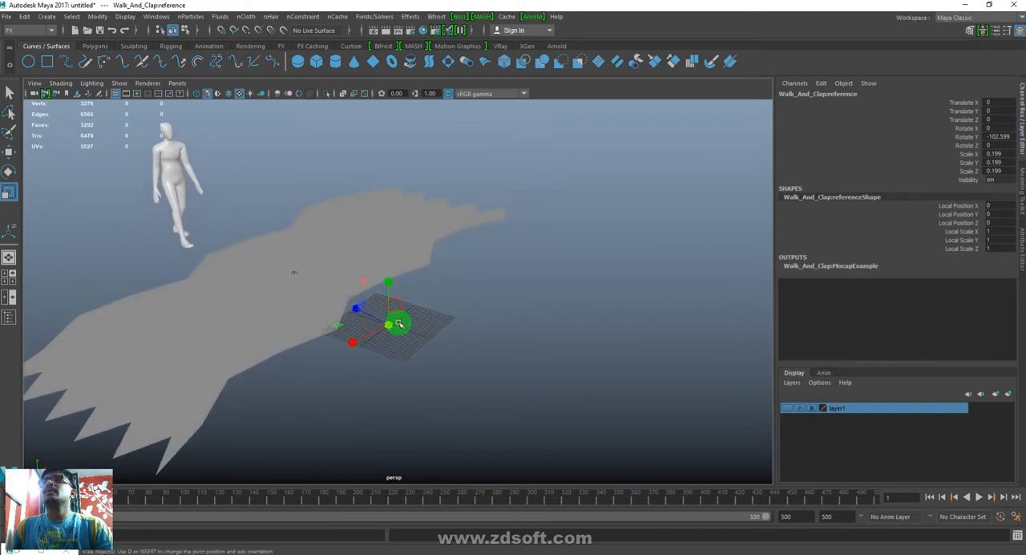
{"action": "left_click", "coordinate": [453, 358]}
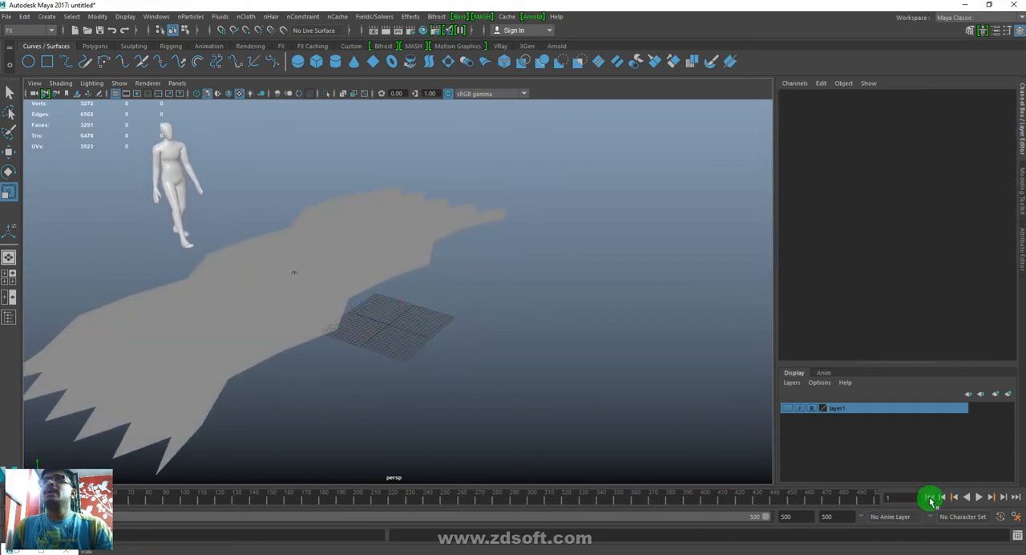
- Play the simulation to frame 71, open the Outliner, and select the character's group together with particle1
{"action": "left_click", "coordinate": [980, 498]}
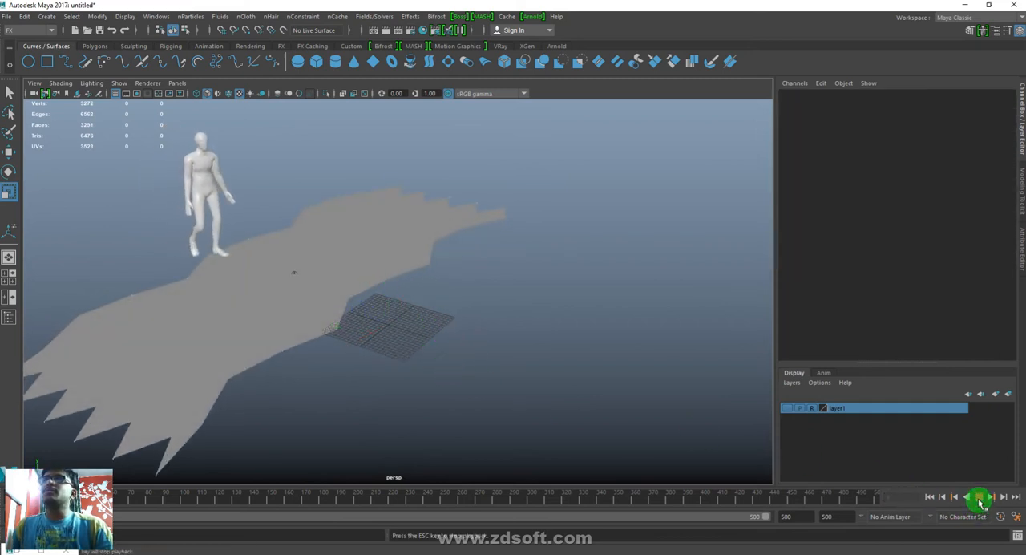
{"action": "left_click", "coordinate": [414, 382]}
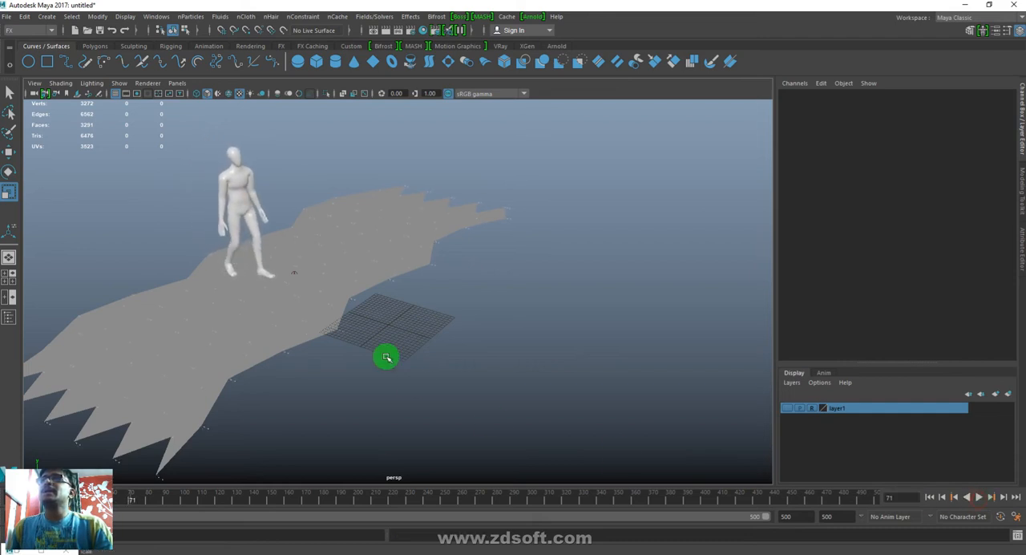
{"action": "left_click", "coordinate": [142, 17]}
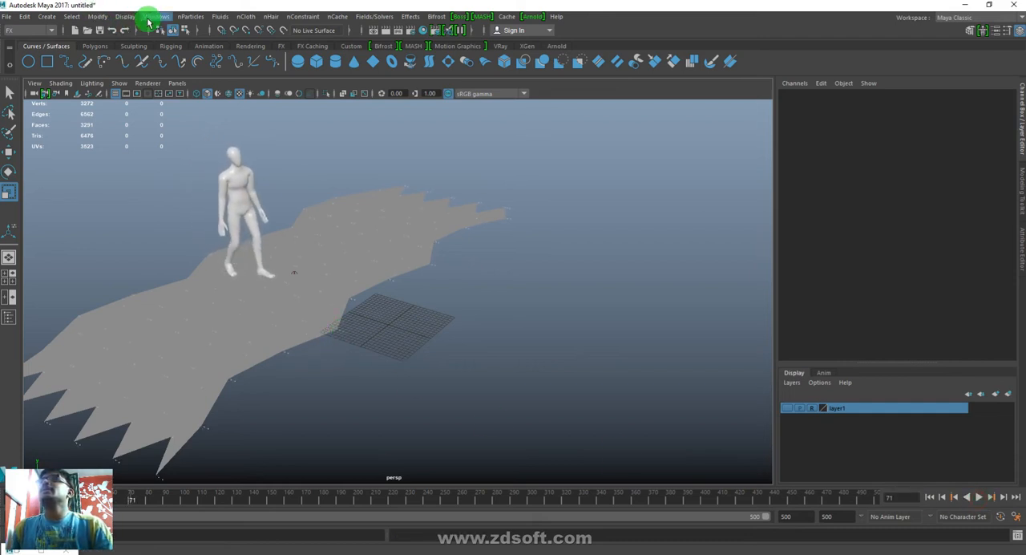
{"action": "left_click", "coordinate": [231, 201]}
{"action": "left_click", "coordinate": [355, 420]}
{"action": "left_click", "coordinate": [171, 230]}
{"action": "left_click_drag", "start_coordinate": [229, 118], "coordinate": [617, 94]}
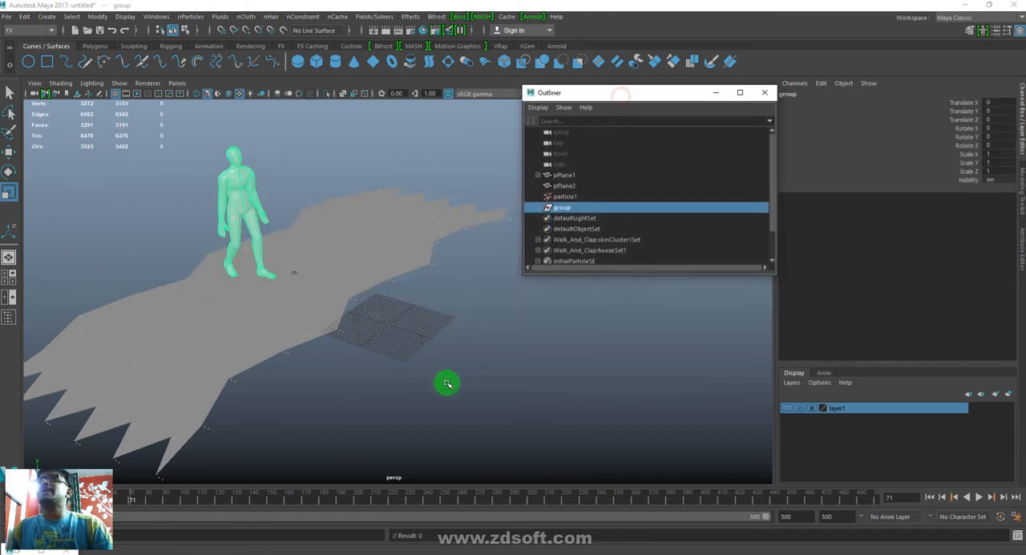
{"action": "left_click", "coordinate": [343, 332]}
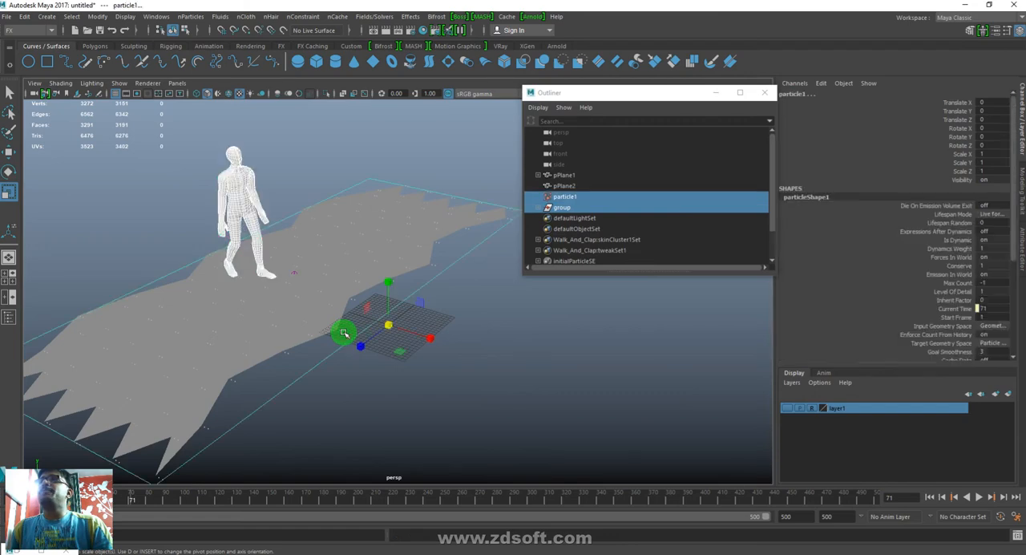
- Instance the character's group onto the particles with the nParticles Instancer, and clear the selection
{"action": "left_click", "coordinate": [177, 17]}
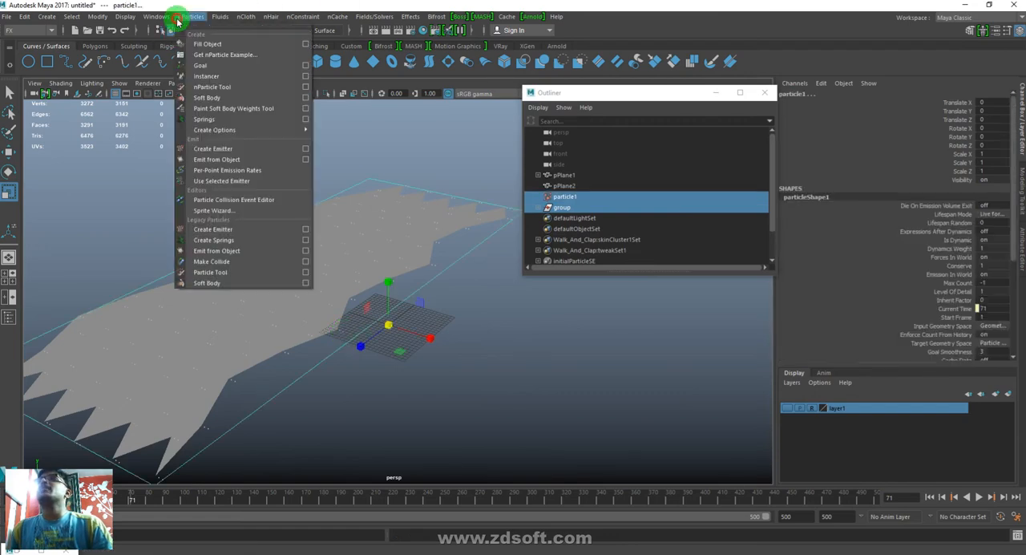
{"action": "left_click", "coordinate": [206, 76]}
{"action": "left_click_drag", "start_coordinate": [242, 307], "coordinate": [355, 383], "text": "alt"}
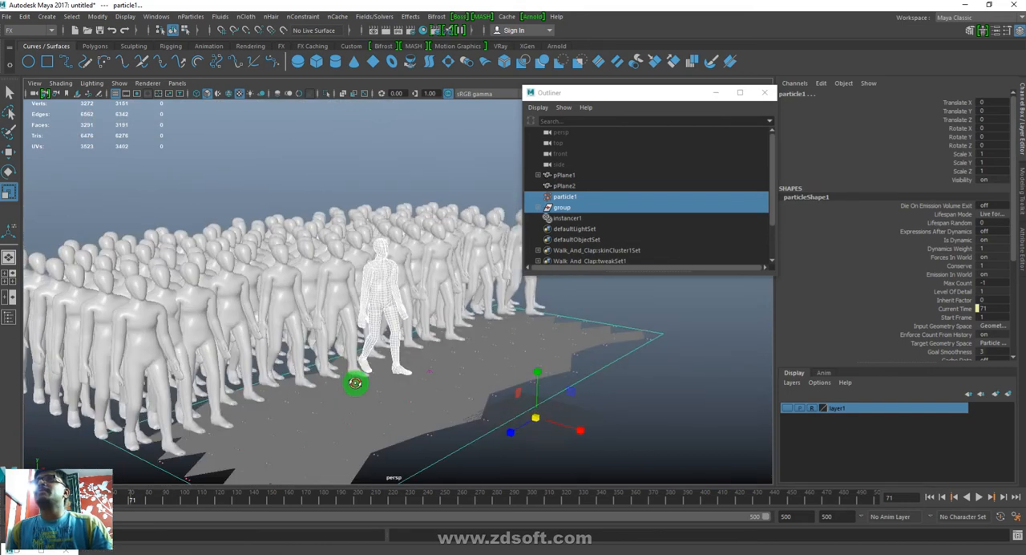
{"action": "left_click", "coordinate": [641, 454]}
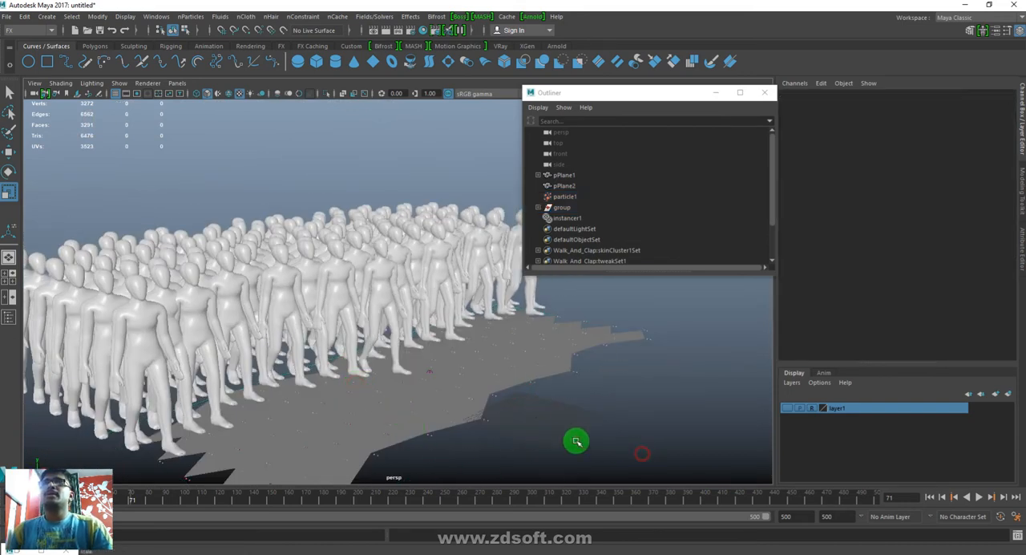
- Set the Speed of particle1's directional emitter2 to 0 in its Basic Emission Speed attributes
{"action": "left_click", "coordinate": [486, 420]}
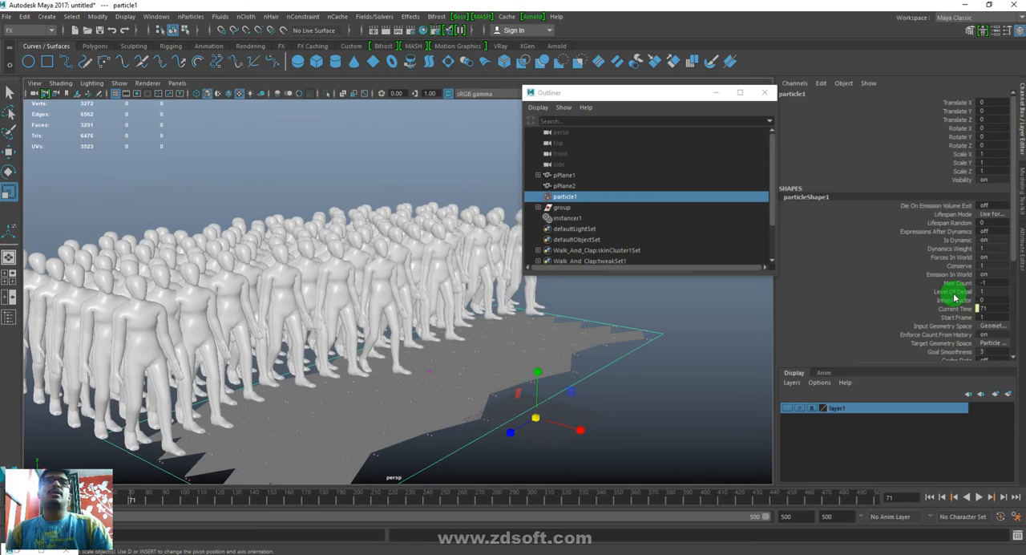
{"action": "key", "text": "ctrl+a"}
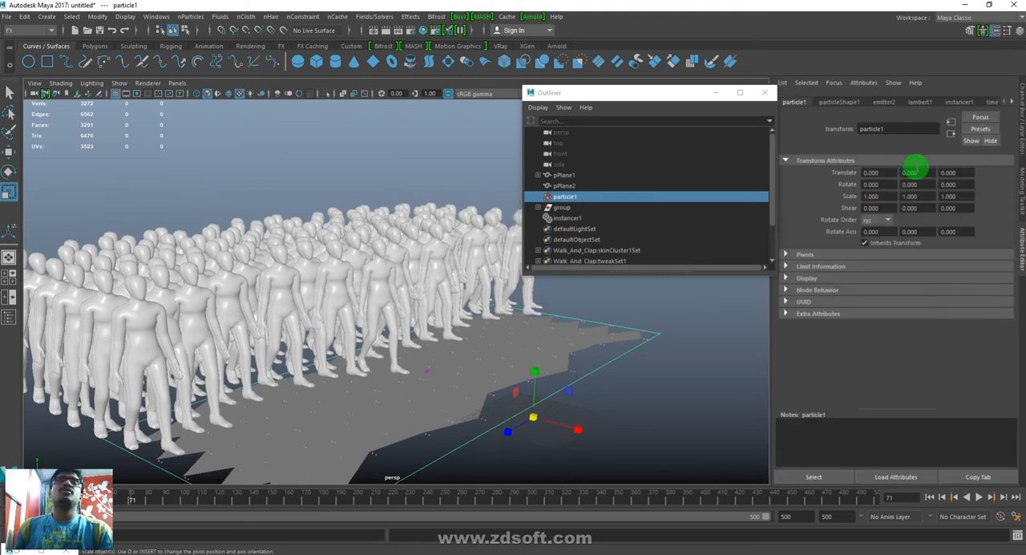
{"action": "left_click", "coordinate": [839, 102]}
{"action": "left_click", "coordinate": [885, 102]}
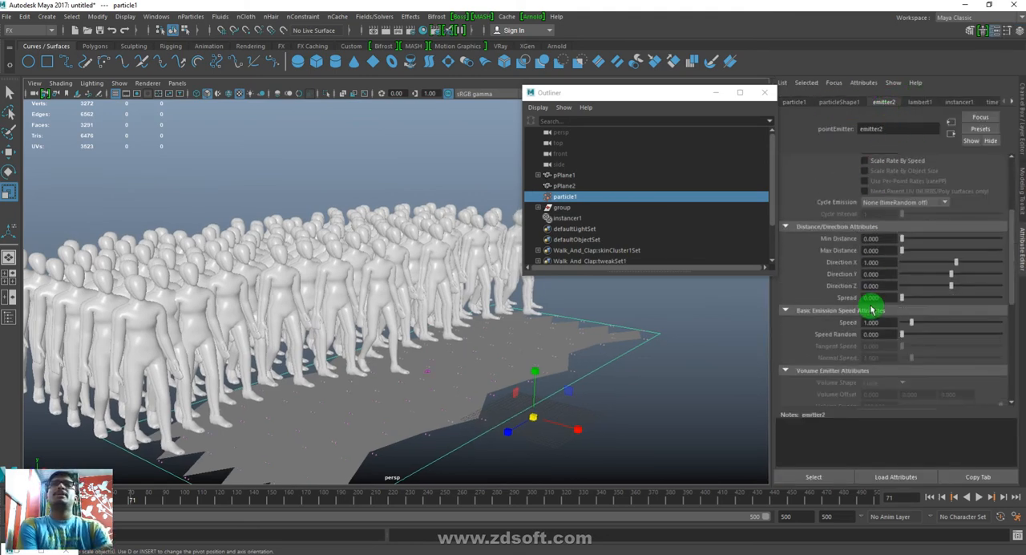
{"action": "scroll", "coordinate": [871, 309], "scroll_direction": "down", "scroll_amount": 3}
{"action": "left_click", "coordinate": [897, 227]}
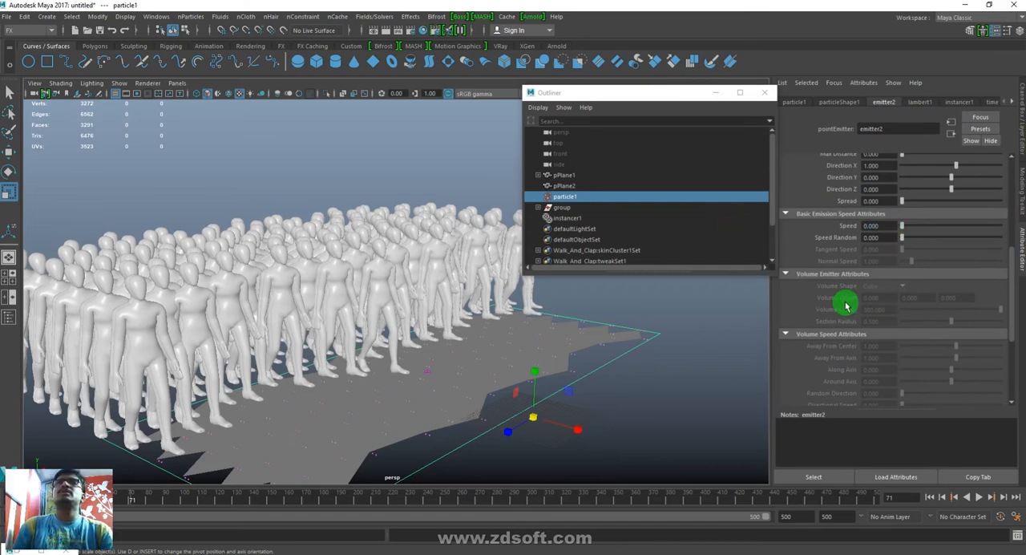
{"action": "scroll", "coordinate": [852, 278], "scroll_direction": "up", "scroll_amount": 5}
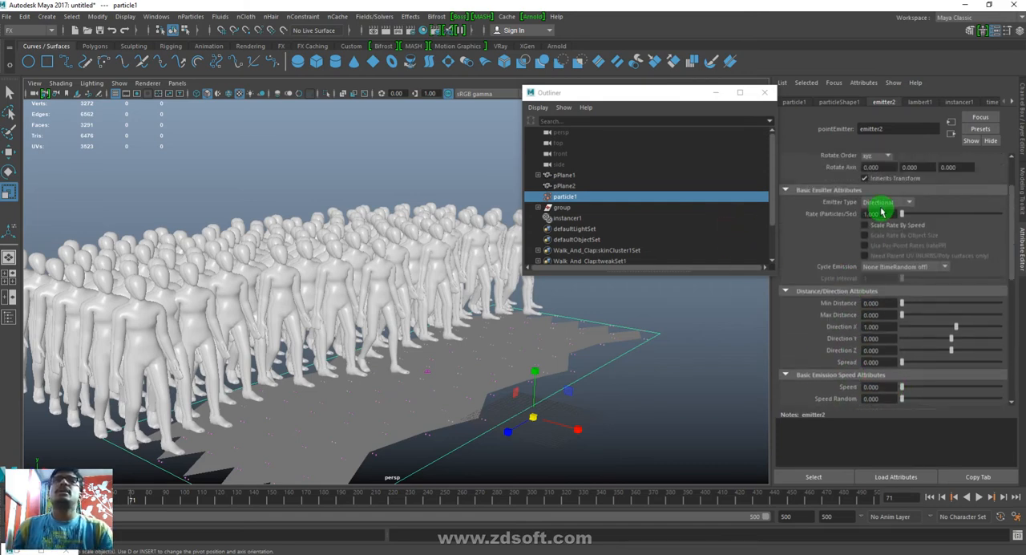
- Replay the crowd from the first frame, stop at frame 115, and clear the selection
{"action": "left_click", "coordinate": [930, 497]}
{"action": "left_click", "coordinate": [975, 497]}
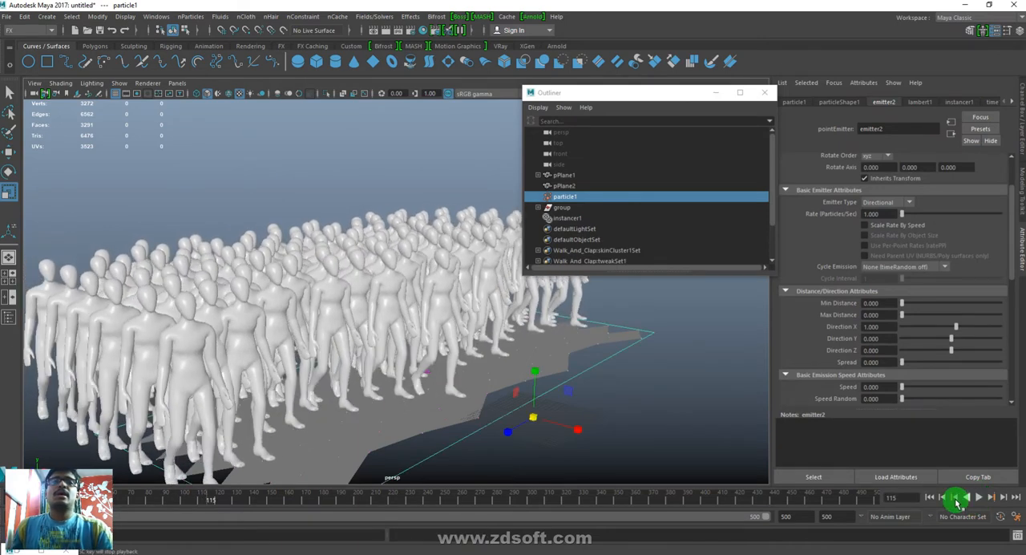
{"action": "left_click", "coordinate": [681, 417]}
- Scale and reposition the zigzag emitter plane pPlane1 beneath the crowd, checking it from several angles
{"action": "left_click", "coordinate": [541, 207]}
{"action": "left_click", "coordinate": [572, 227]}
{"action": "left_click_drag", "start_coordinate": [537, 417], "coordinate": [407, 388]}
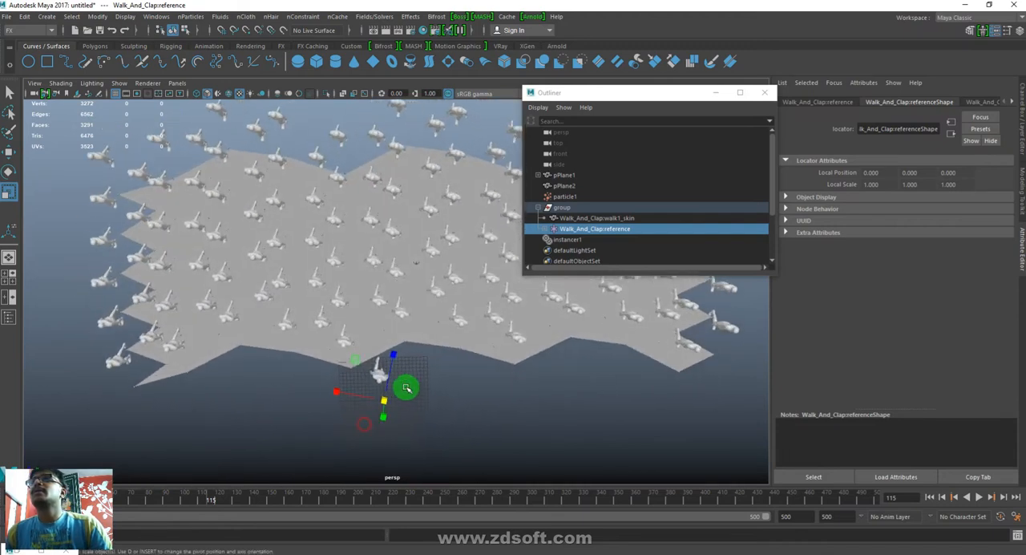
{"action": "left_click", "coordinate": [423, 342]}
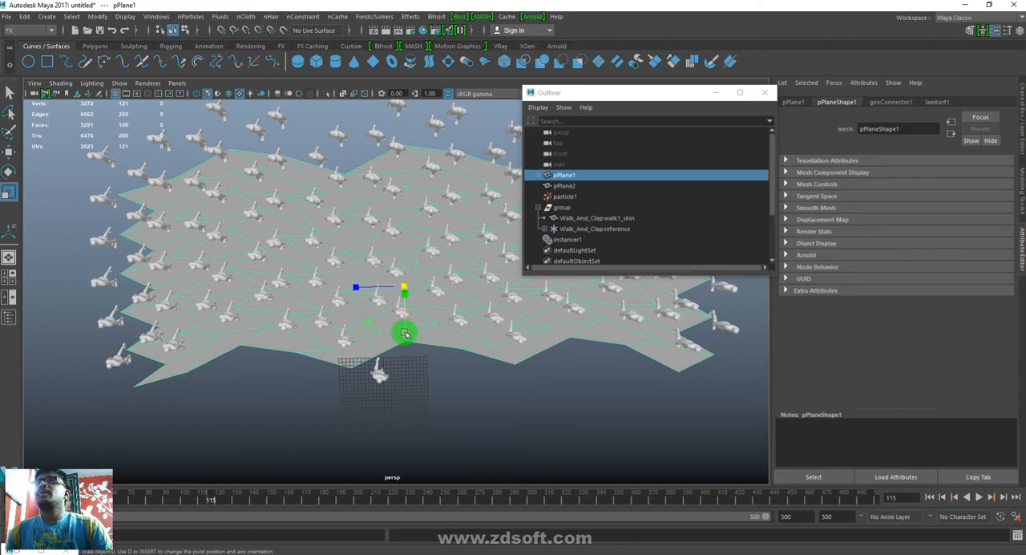
{"action": "left_click_drag", "start_coordinate": [404, 333], "coordinate": [398, 385]}
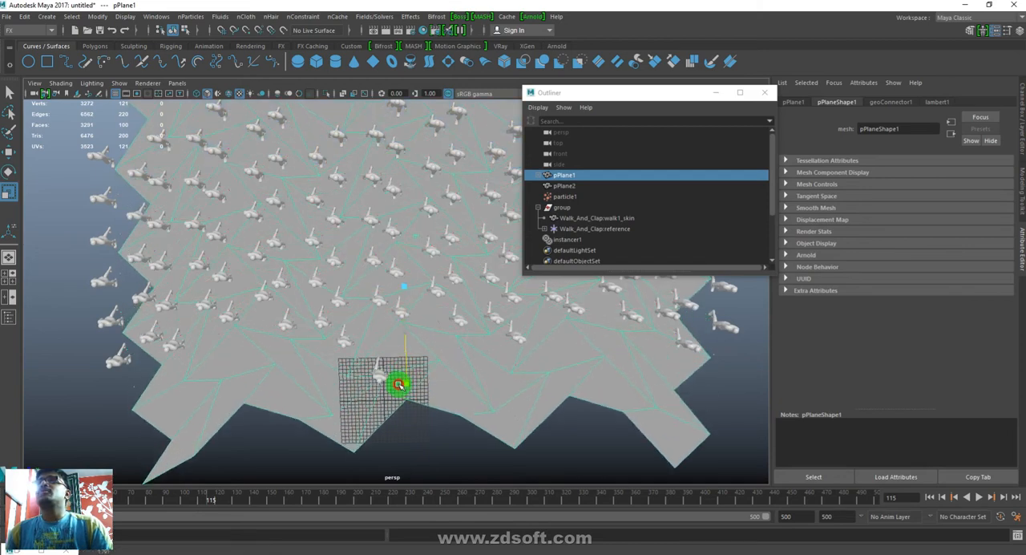
{"action": "right_click_drag", "start_coordinate": [566, 424], "coordinate": [345, 376], "text": "alt"}
{"action": "left_click_drag", "start_coordinate": [345, 376], "coordinate": [323, 280], "text": "alt"}
{"action": "right_click_drag", "start_coordinate": [322, 280], "coordinate": [492, 426], "text": "alt"}
{"action": "key", "text": "w"}
{"action": "left_click_drag", "start_coordinate": [424, 314], "coordinate": [387, 299]}
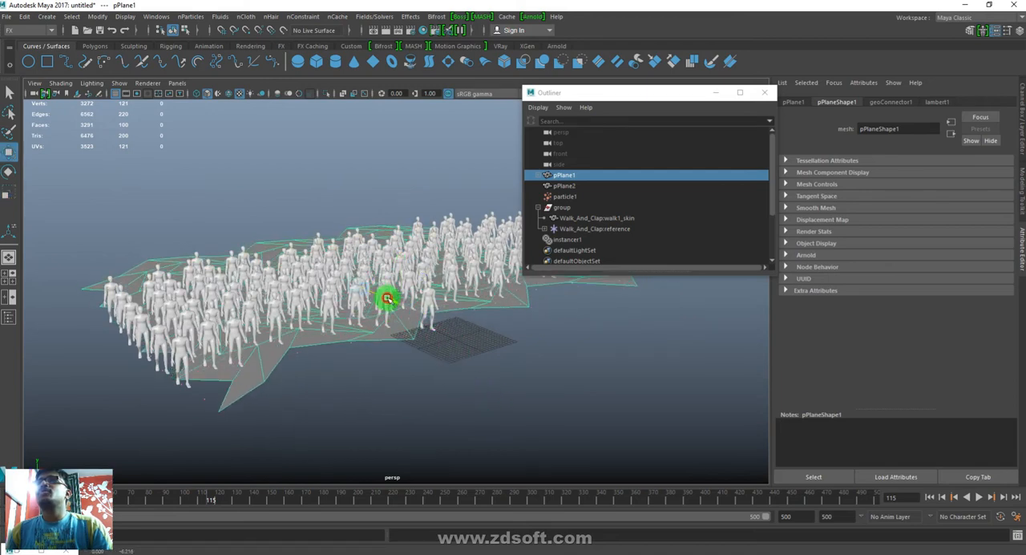
- Adjust pPlane1's scale further to about 3.737 in X and 2.314 in Z
{"action": "left_click", "coordinate": [453, 336]}
{"action": "key", "text": "r"}
{"action": "left_click_drag", "start_coordinate": [474, 334], "coordinate": [517, 293]}
{"action": "left_click_drag", "start_coordinate": [374, 291], "coordinate": [403, 296], "text": "alt"}
{"action": "left_click", "coordinate": [426, 304]}
{"action": "left_click_drag", "start_coordinate": [341, 253], "coordinate": [327, 250]}
- Play the crowd simulation from the first frame, view it from several angles, and stop at frame 293
{"action": "left_click", "coordinate": [929, 497]}
{"action": "left_click", "coordinate": [986, 497]}
{"action": "left_click", "coordinate": [980, 497]}
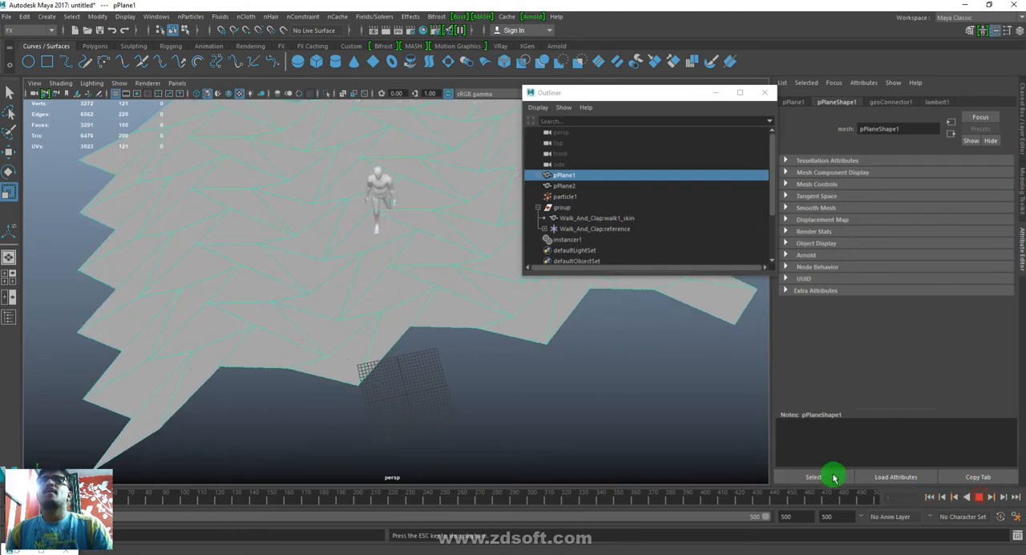
{"action": "middle_click_drag", "start_coordinate": [439, 295], "coordinate": [461, 433], "text": "alt"}
{"action": "left_click_drag", "start_coordinate": [462, 433], "coordinate": [504, 415], "text": "alt"}
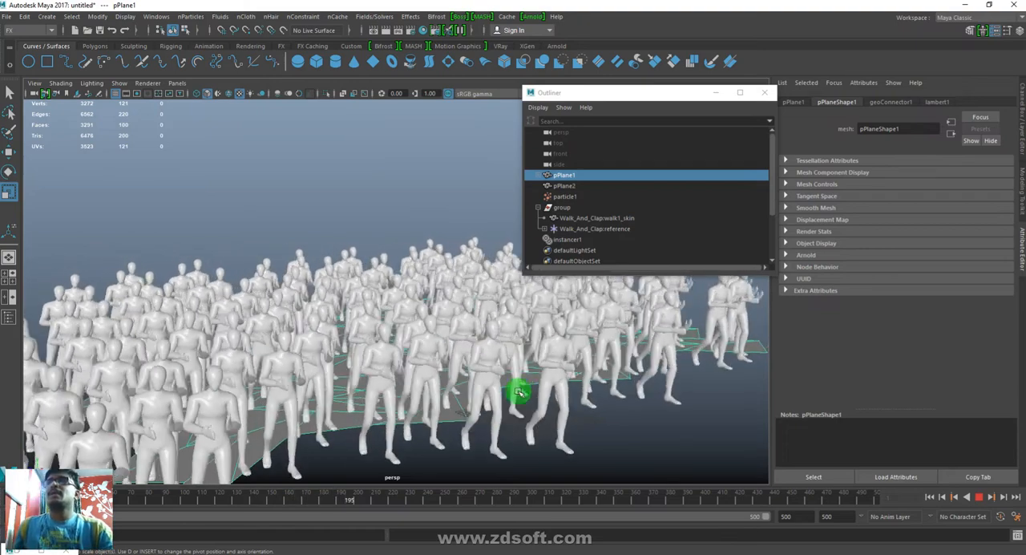
{"action": "left_click_drag", "start_coordinate": [597, 409], "coordinate": [554, 420], "text": "alt"}
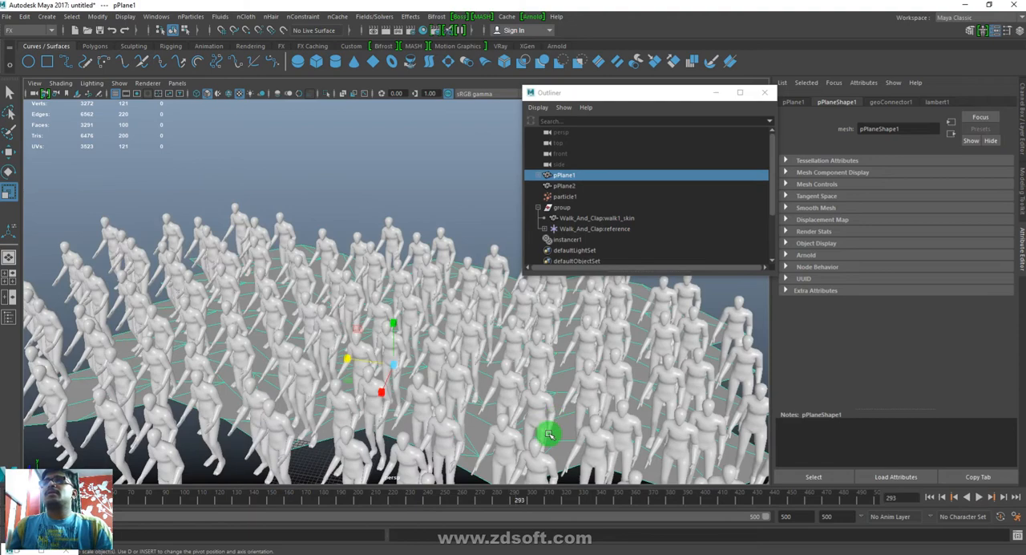
- Return to the start, replay the crowd simulation, and stop at frame 328
{"action": "mouse_move", "coordinate": [513, 509]}
{"action": "left_mouse_down"}
{"action": "mouse_move", "coordinate": [423, 498]}
{"action": "mouse_move", "coordinate": [885, 513]}
{"action": "left_mouse_up"}
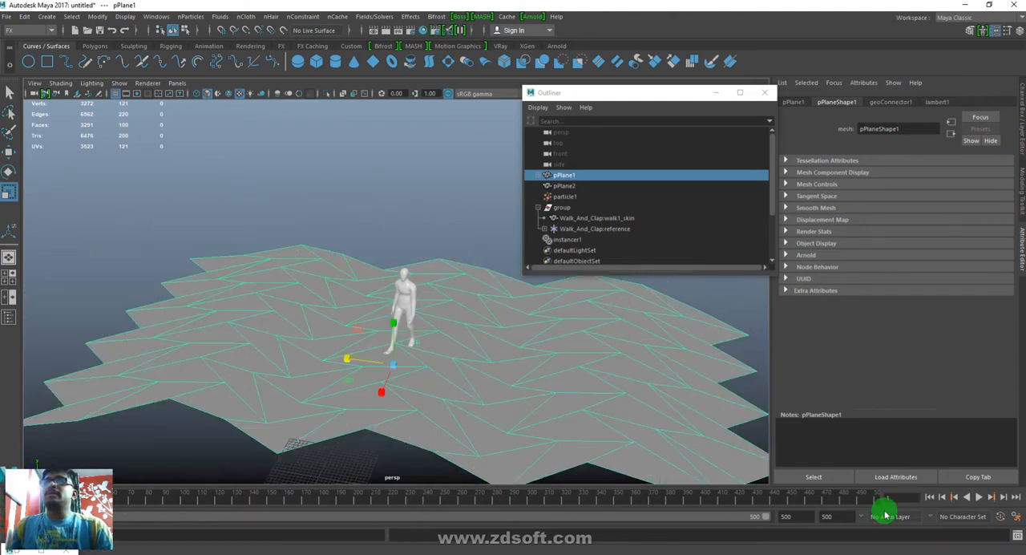
{"action": "left_click", "coordinate": [978, 497]}
{"action": "left_click", "coordinate": [469, 340]}
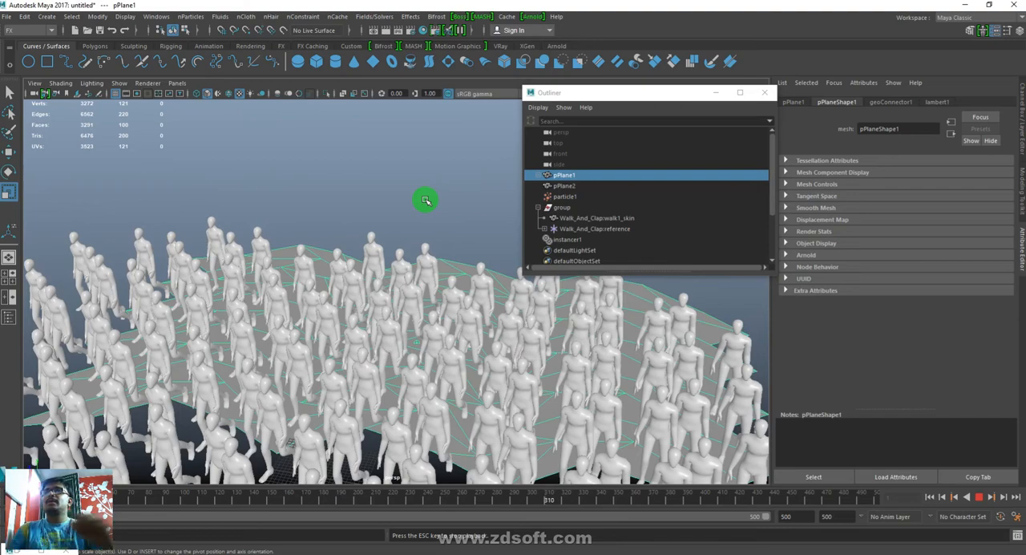
{"action": "key", "text": "Escape"}
- Examine the instanced crowd's spacing and poses at frame 328 from several angles
{"action": "left_click_drag", "start_coordinate": [437, 361], "coordinate": [522, 410], "text": "alt"}
{"action": "right_click_drag", "start_coordinate": [521, 409], "coordinate": [433, 387], "text": "alt"}
{"action": "middle_click_drag", "start_coordinate": [433, 387], "coordinate": [466, 219], "text": "alt"}
{"action": "left_click_drag", "start_coordinate": [423, 327], "coordinate": [489, 354], "text": "alt"}
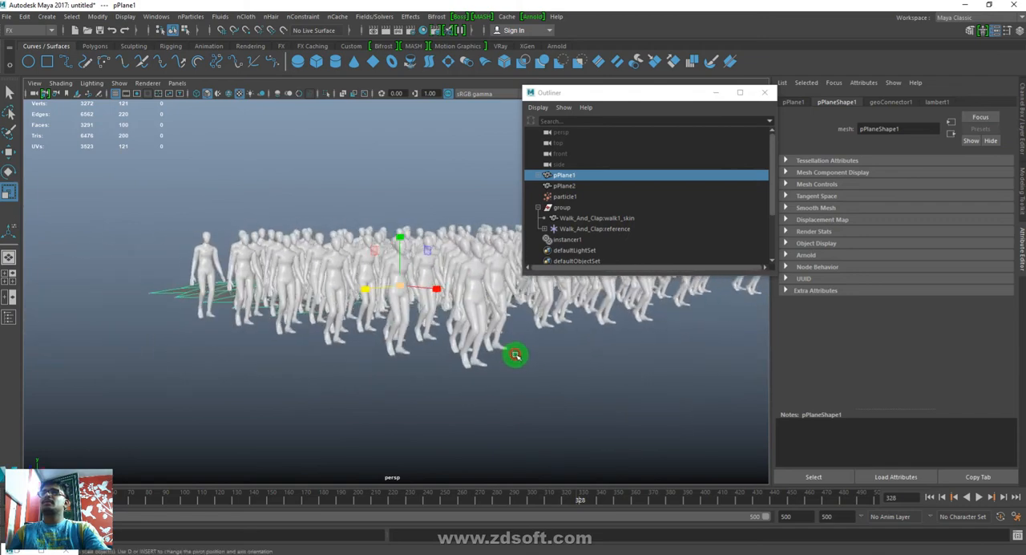
{"action": "left_click_drag", "start_coordinate": [438, 320], "coordinate": [373, 329], "text": "alt"}
{"action": "right_click_drag", "start_coordinate": [393, 341], "coordinate": [409, 373], "text": "alt"}
{"action": "left_click_drag", "start_coordinate": [409, 373], "coordinate": [449, 419], "text": "alt"}
{"action": "middle_click_drag", "start_coordinate": [540, 424], "coordinate": [521, 414], "text": "alt"}
{"action": "mouse_move", "coordinate": [522, 414]}
{"action": "left_mouse_down", "text": "alt"}
{"action": "mouse_move", "coordinate": [523, 430]}
{"action": "mouse_move", "coordinate": [516, 408]}
{"action": "mouse_move", "coordinate": [513, 419]}
{"action": "left_mouse_up", "text": "alt"}
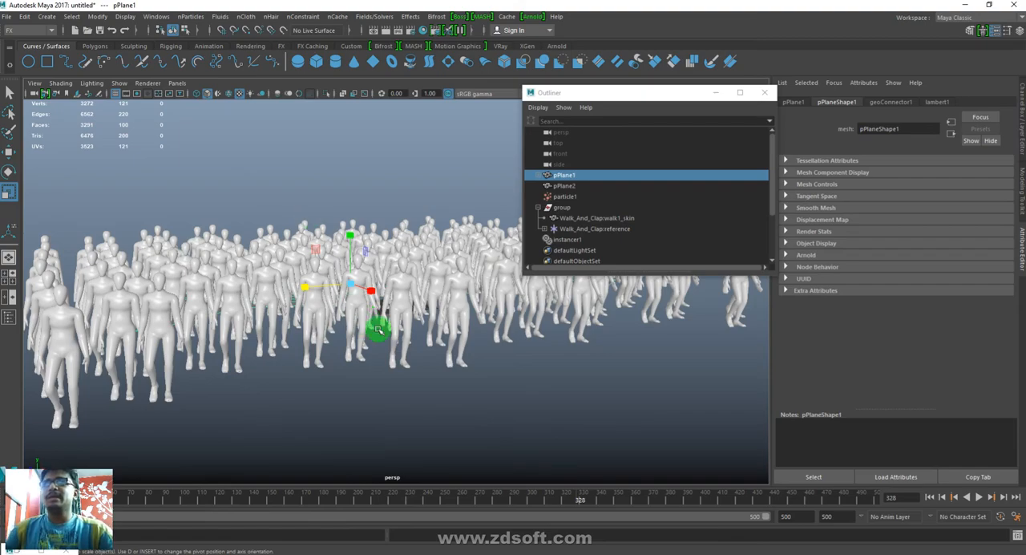
{"action": "mouse_move", "coordinate": [456, 238]}
{"action": "left_mouse_down", "text": "alt"}
{"action": "mouse_move", "coordinate": [394, 277]}
{"action": "mouse_move", "coordinate": [303, 260]}
{"action": "mouse_move", "coordinate": [389, 242]}
{"action": "mouse_move", "coordinate": [452, 243]}
{"action": "left_mouse_up", "text": "alt"}
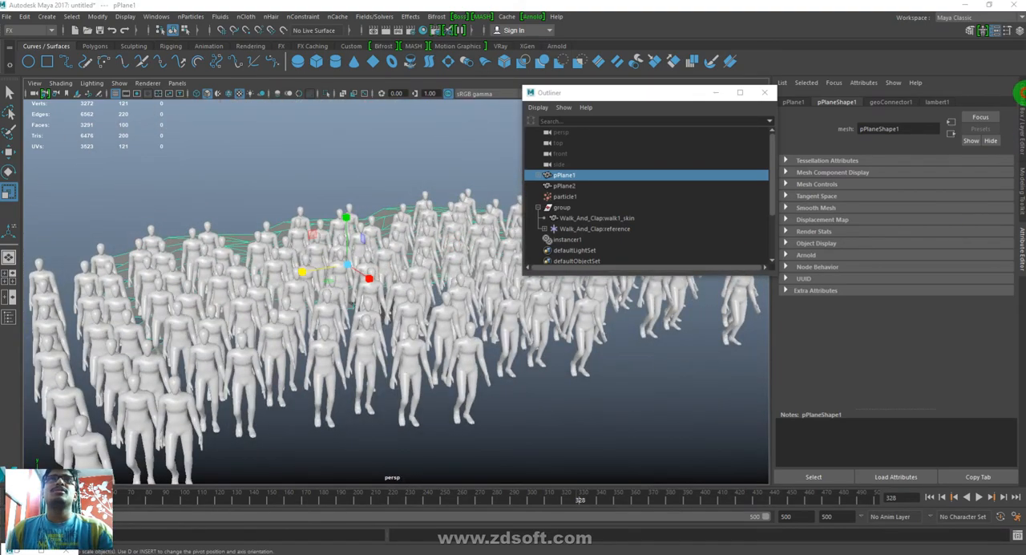
- Make layer1 visible and switch it from Reference to normal display, with pPlane1 deselected
{"action": "left_click", "coordinate": [1018, 92]}
{"action": "left_click", "coordinate": [784, 409]}
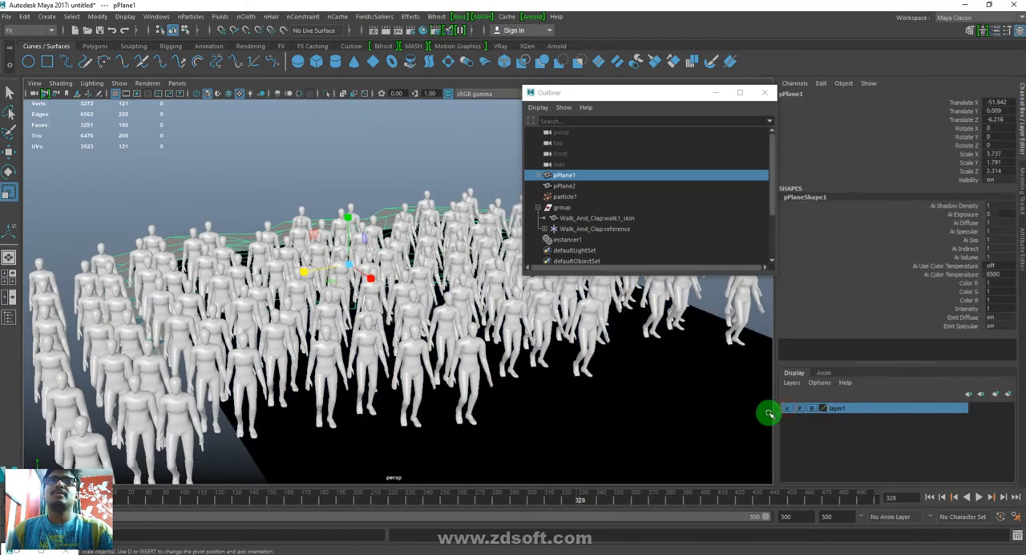
{"action": "left_click_drag", "start_coordinate": [483, 393], "coordinate": [528, 329], "text": "alt"}
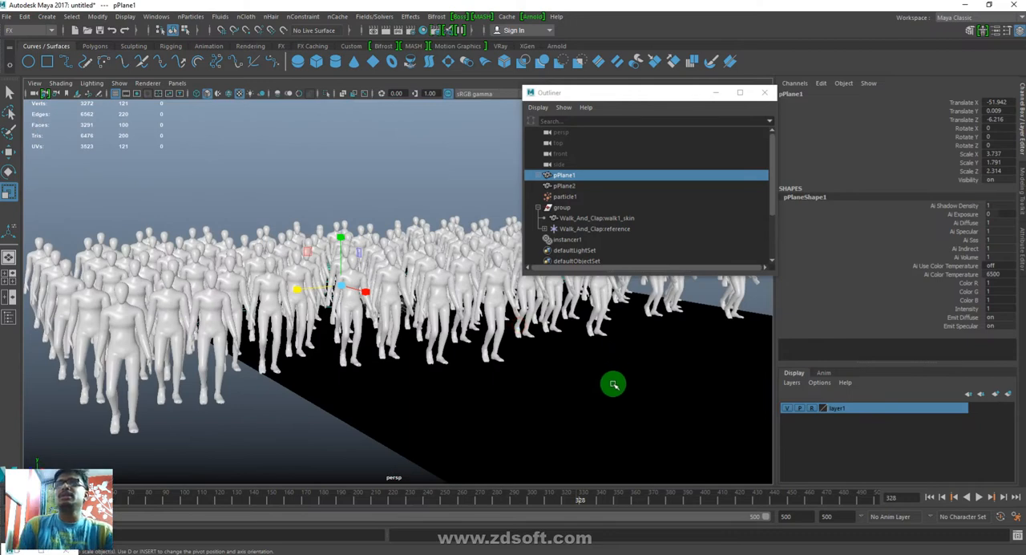
{"action": "left_click", "coordinate": [449, 173]}
{"action": "left_click_drag", "start_coordinate": [513, 351], "coordinate": [506, 379], "text": "alt"}
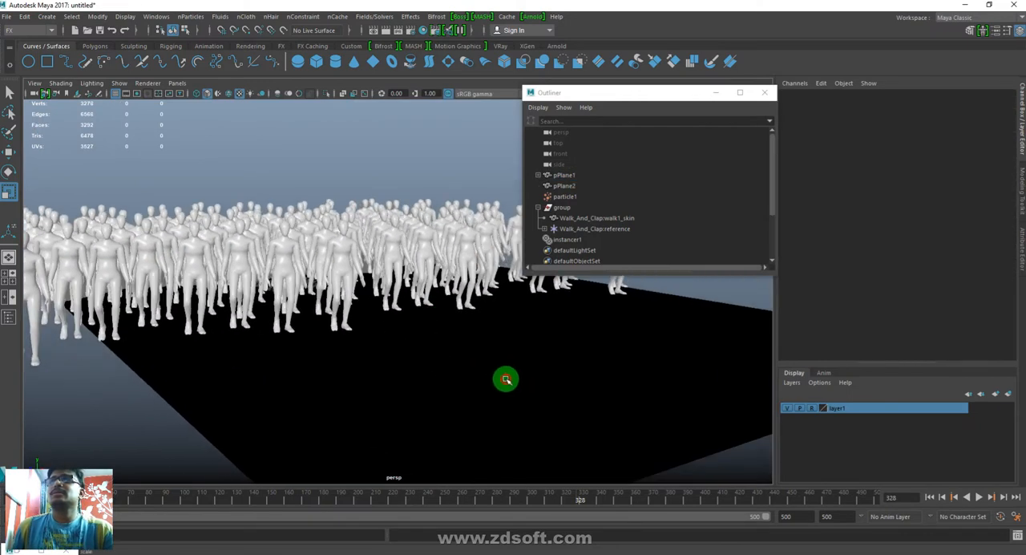
{"action": "left_click", "coordinate": [813, 409]}
- Select the road plane pPlane2, close the Outliner, check the polyPlane2 attributes, and deselect the plane
{"action": "left_click", "coordinate": [634, 363]}
{"action": "right_click_drag", "start_coordinate": [664, 327], "coordinate": [653, 483]}
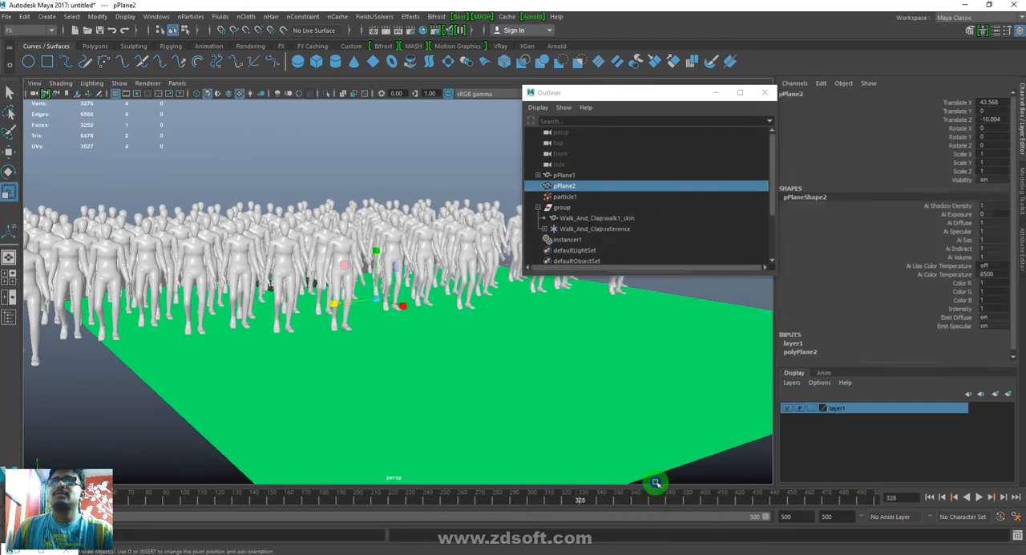
{"action": "left_click", "coordinate": [763, 92]}
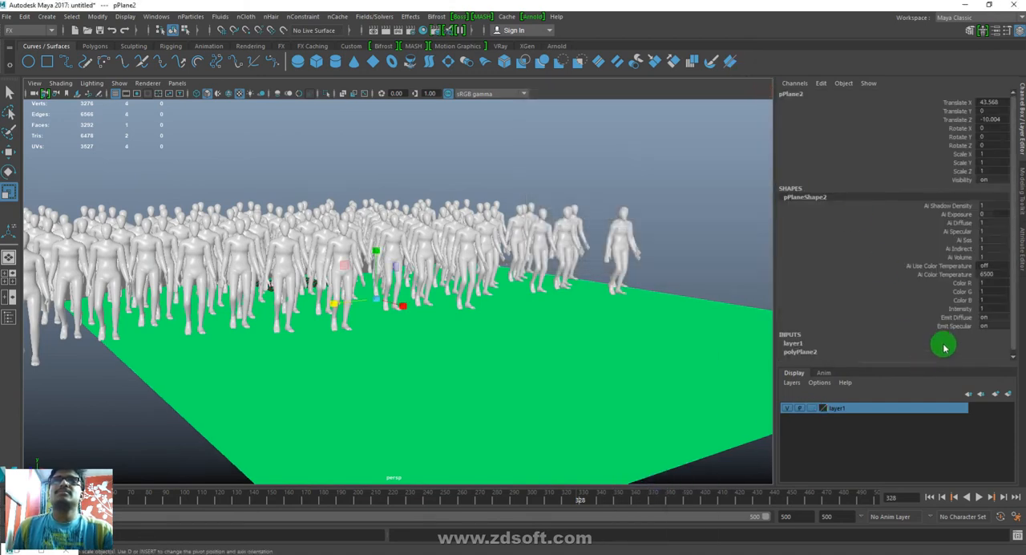
{"action": "key", "text": "ctrl+a"}
{"action": "left_click", "coordinate": [921, 101]}
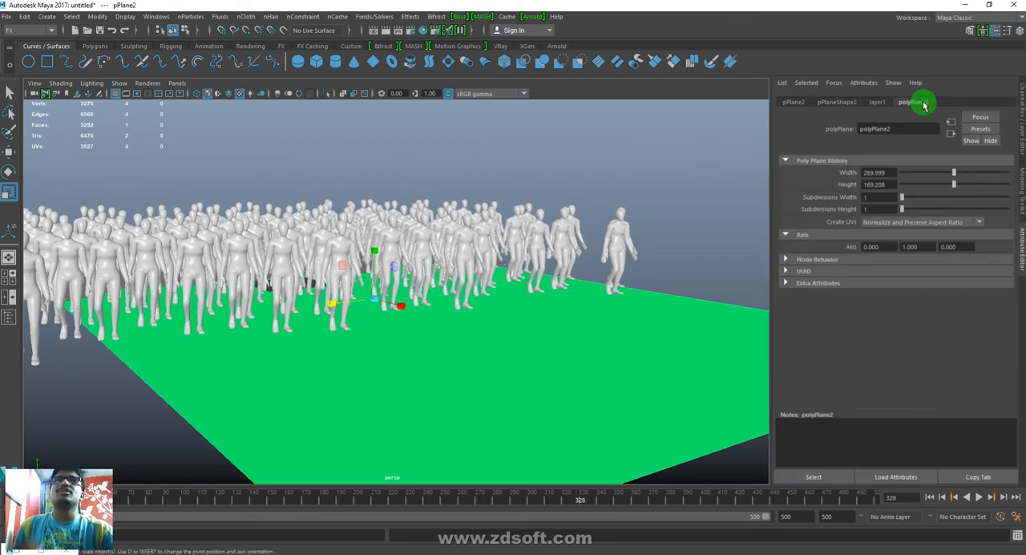
{"action": "right_click_drag", "start_coordinate": [605, 224], "coordinate": [703, 533]}
{"action": "left_click", "coordinate": [688, 252]}
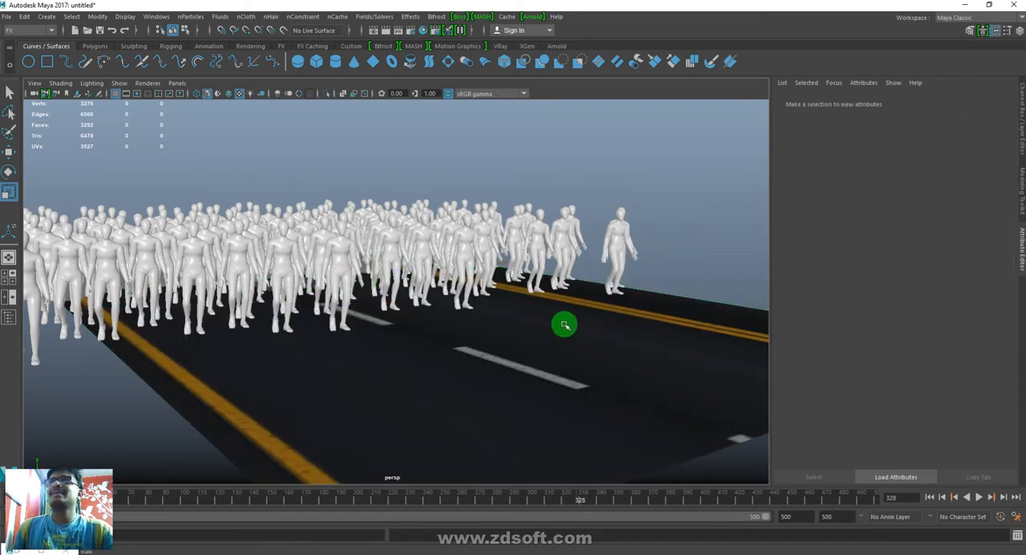
- Widen the road plane by scaling it across the road, and deselect it
{"action": "left_click", "coordinate": [564, 378]}
{"action": "left_click_drag", "start_coordinate": [324, 302], "coordinate": [296, 309]}
{"action": "left_click", "coordinate": [615, 165]}
{"action": "left_click_drag", "start_coordinate": [615, 166], "coordinate": [553, 370], "text": "alt"}
- Play the crowd along the road from the first frame, stop at frame 208, and select pPlane1
{"action": "left_click", "coordinate": [929, 496]}
{"action": "left_click", "coordinate": [978, 496]}
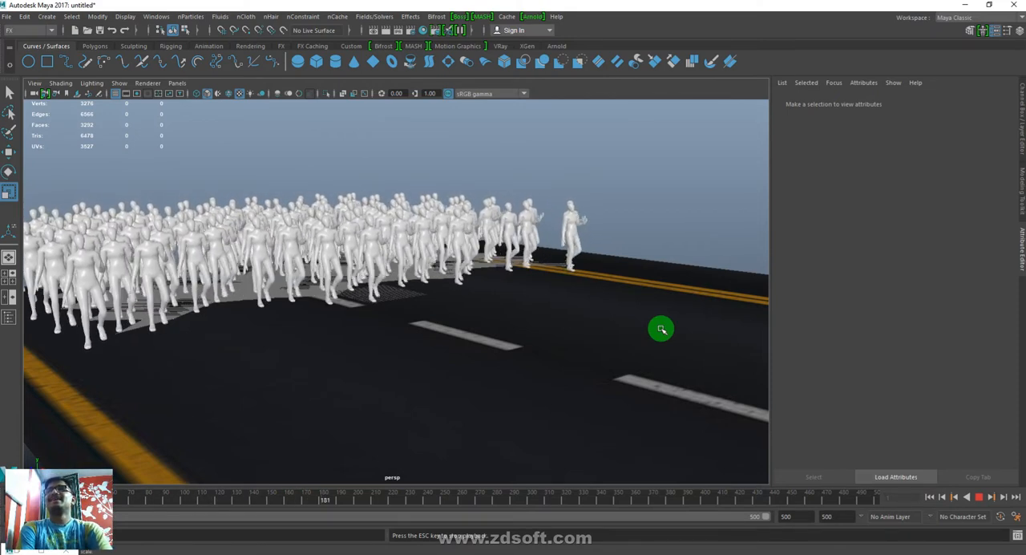
{"action": "key", "text": "Escape"}
{"action": "left_click_drag", "start_coordinate": [487, 255], "coordinate": [426, 248], "text": "alt"}
{"action": "left_click", "coordinate": [463, 213]}
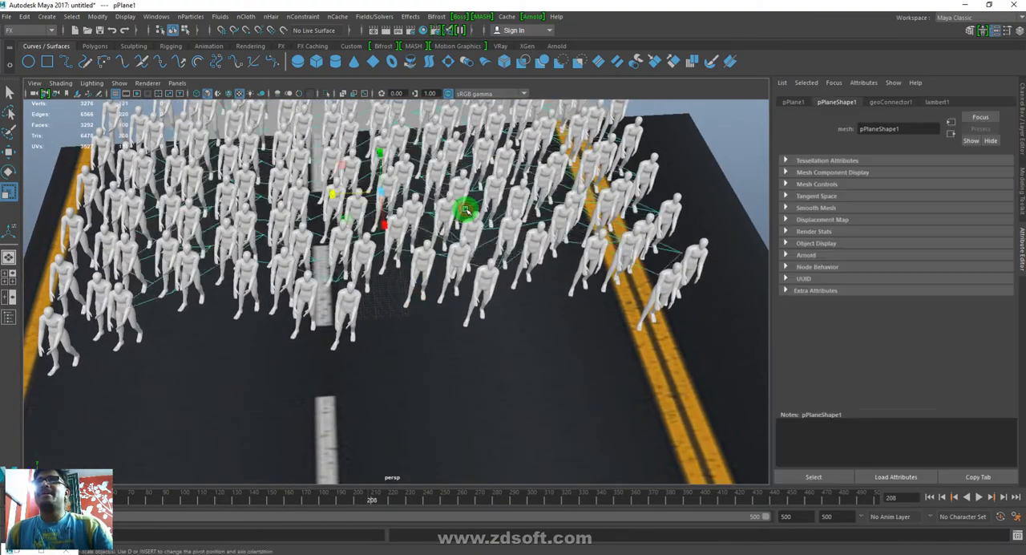
- Delete the middle band of faces f[30:68] from pPlane1 to leave a gap between two crowd groups, and deselect the plane
{"action": "left_click", "coordinate": [436, 303]}
{"action": "left_click_drag", "start_coordinate": [487, 195], "coordinate": [497, 345], "text": "alt"}
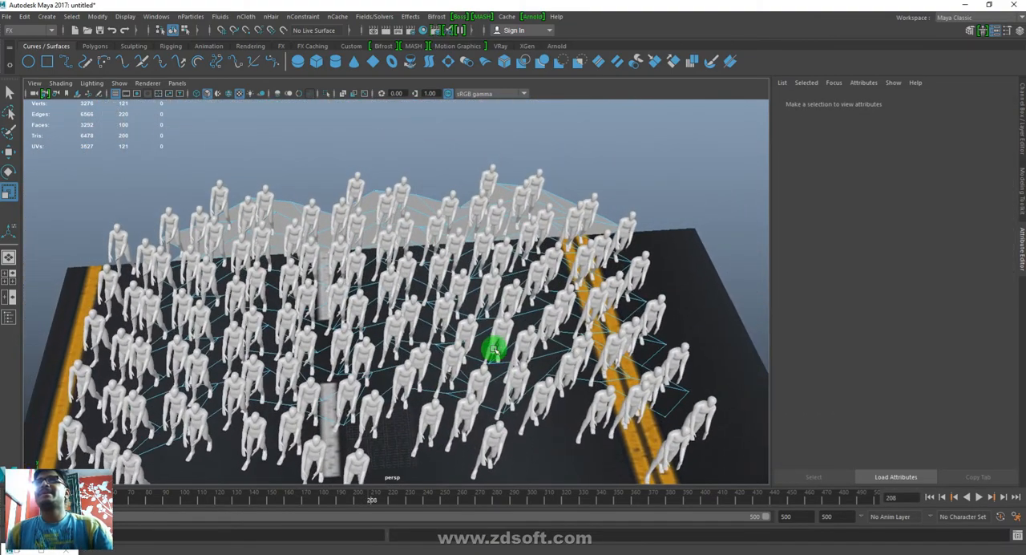
{"action": "left_click_drag", "start_coordinate": [438, 448], "coordinate": [356, 109]}
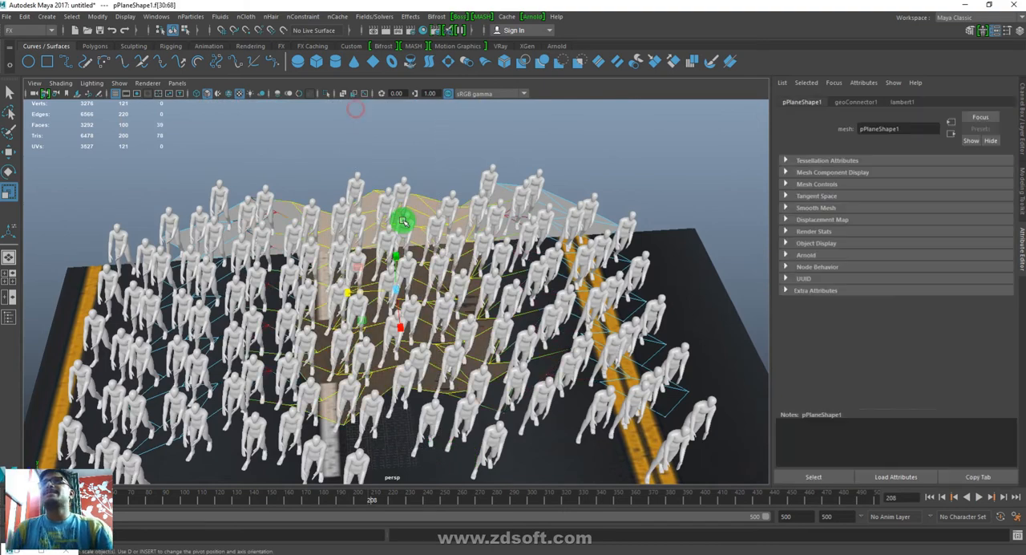
{"action": "left_click", "coordinate": [469, 304]}
{"action": "left_click_drag", "start_coordinate": [538, 400], "coordinate": [615, 390], "text": "alt"}
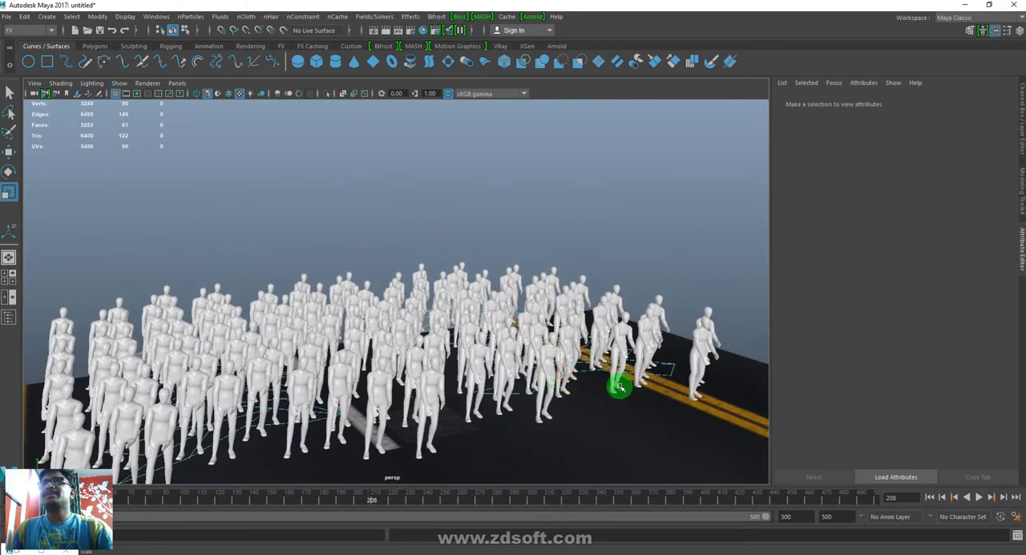
{"action": "right_click_drag", "start_coordinate": [622, 367], "coordinate": [719, 270]}
{"action": "left_click", "coordinate": [703, 259]}
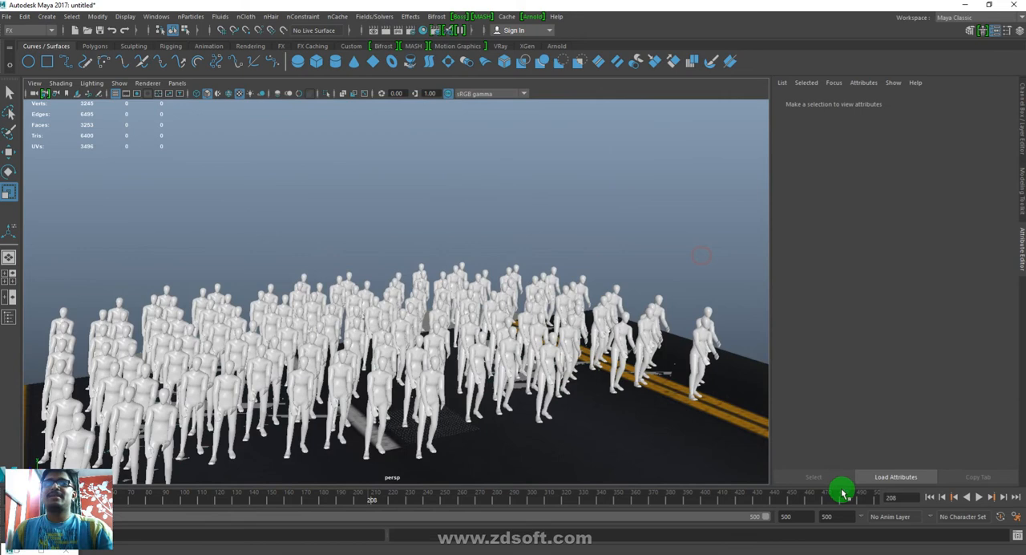
- Play the split crowd along the road from the first frame and stop at frame 204
{"action": "left_click", "coordinate": [934, 496]}
{"action": "left_click", "coordinate": [979, 497]}
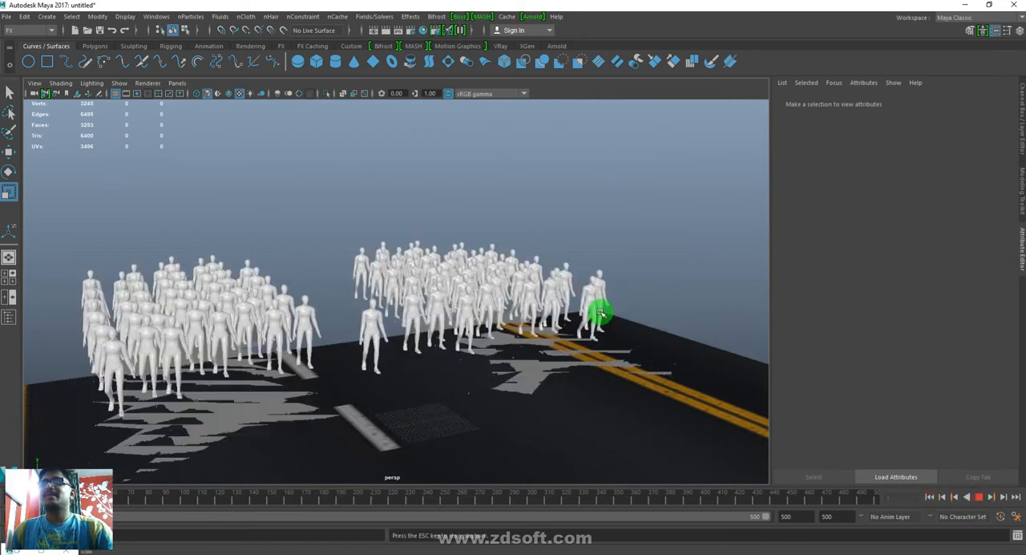
{"action": "left_click_drag", "start_coordinate": [543, 390], "coordinate": [499, 400], "text": "alt"}
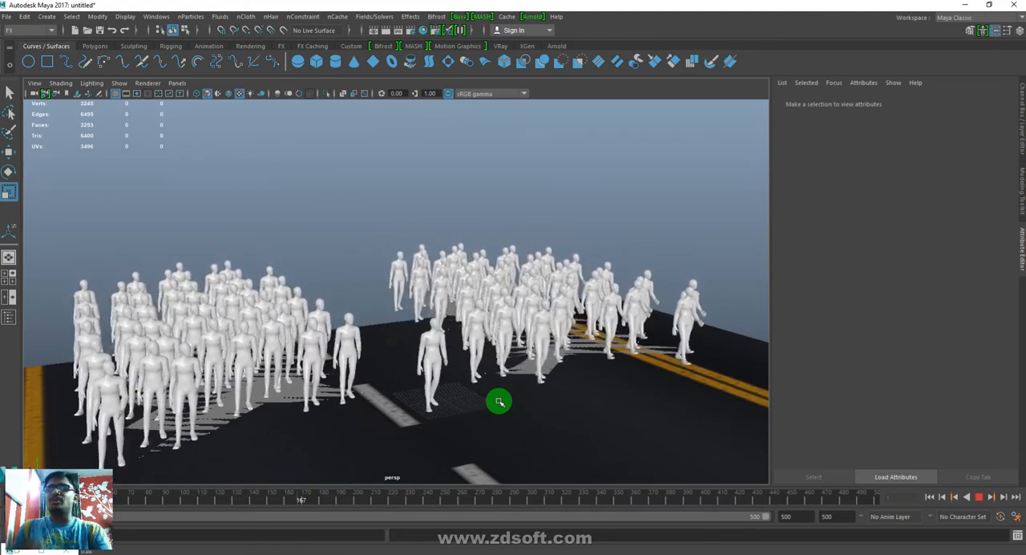
{"action": "key", "text": "Escape"}
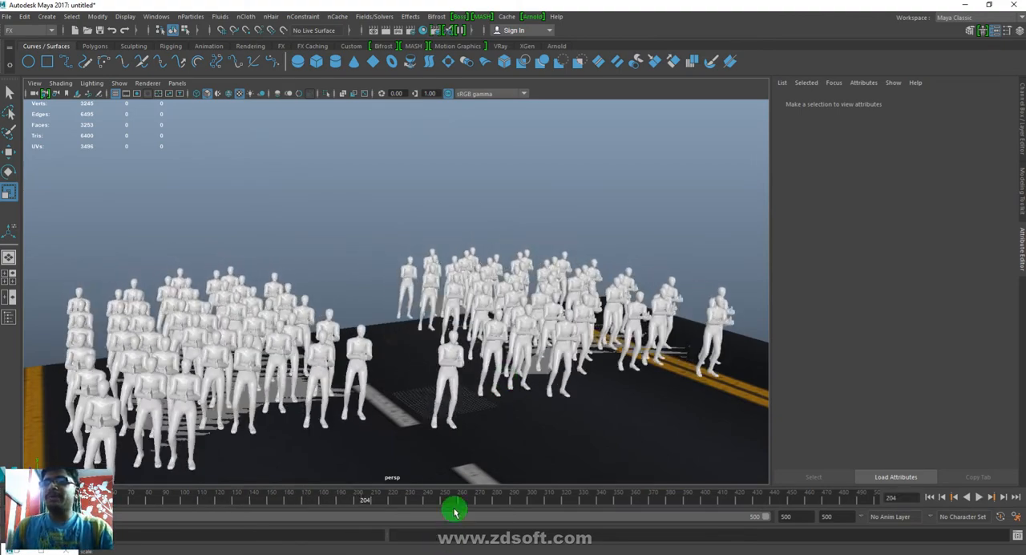
- Switch to Chrome, open YouTube in a new tab, and search for "zombie croud"
{"action": "left_click", "coordinate": [344, 531]}
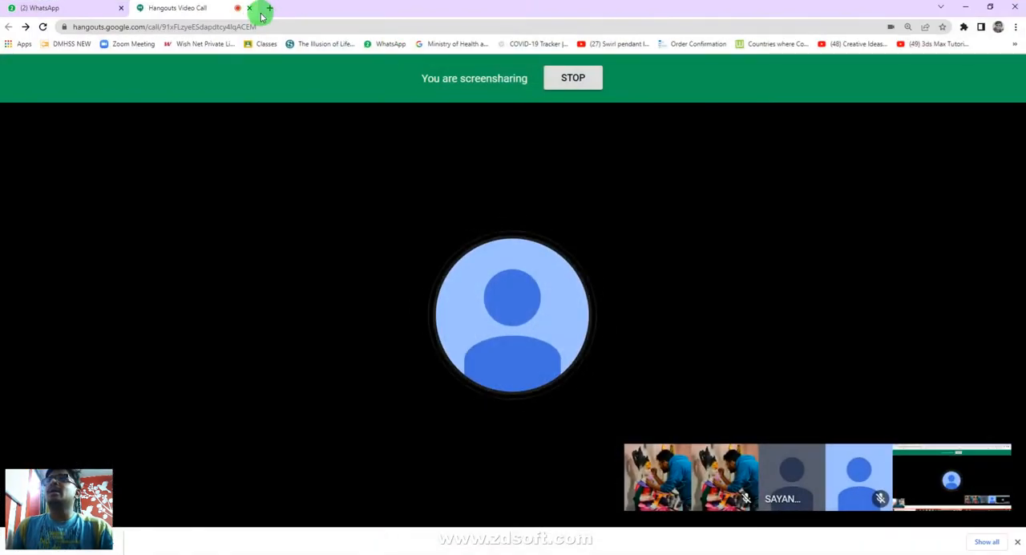
{"action": "left_click", "coordinate": [270, 8]}
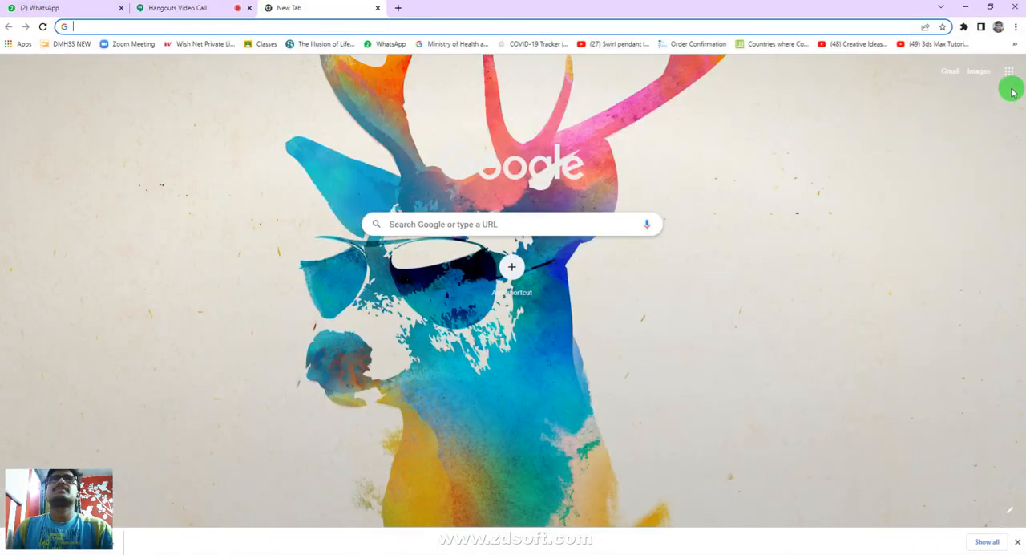
{"action": "left_click", "coordinate": [1009, 71]}
{"action": "left_click", "coordinate": [900, 160]}
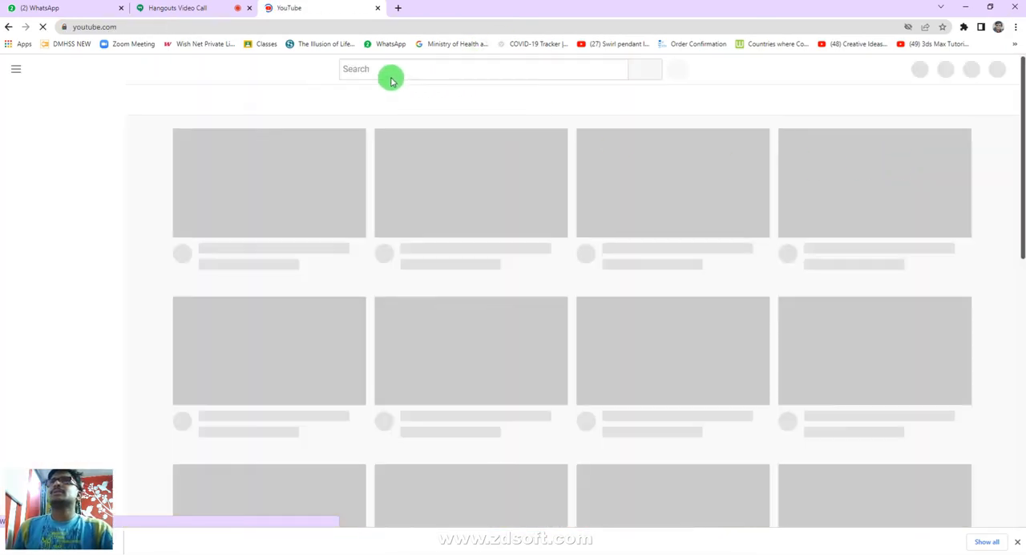
{"action": "left_click", "coordinate": [393, 68]}
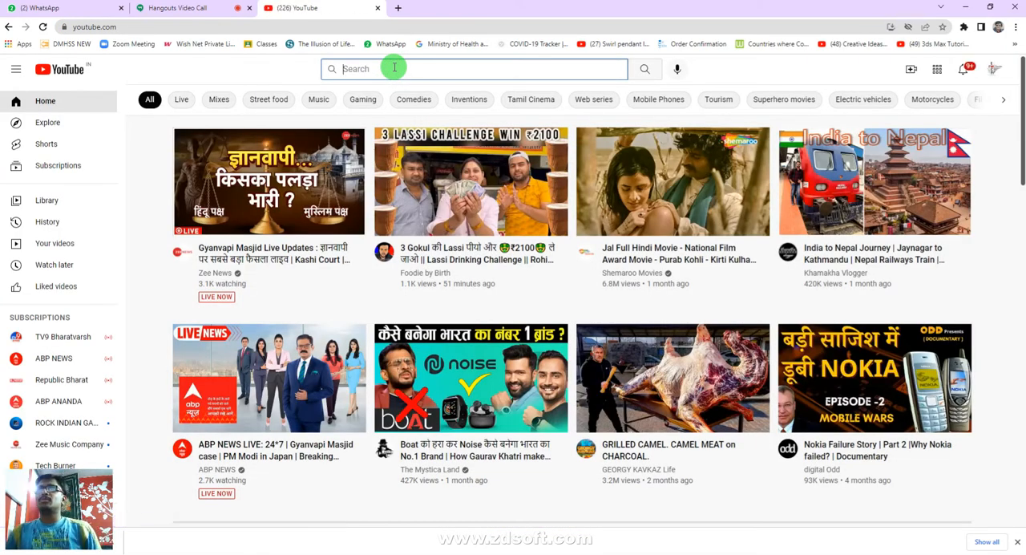
{"action": "type", "text": "zombie"}
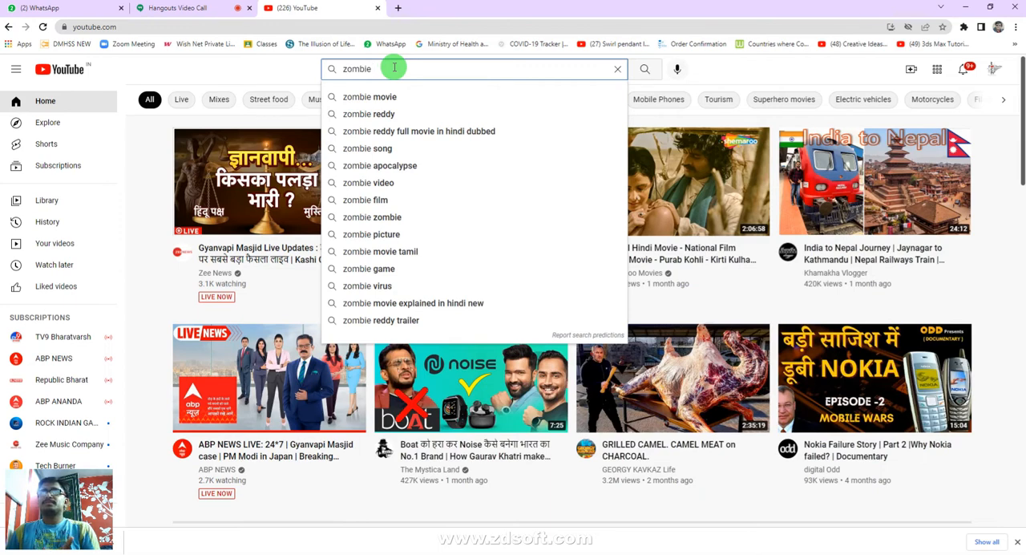
{"action": "type", "text": "crowd"}
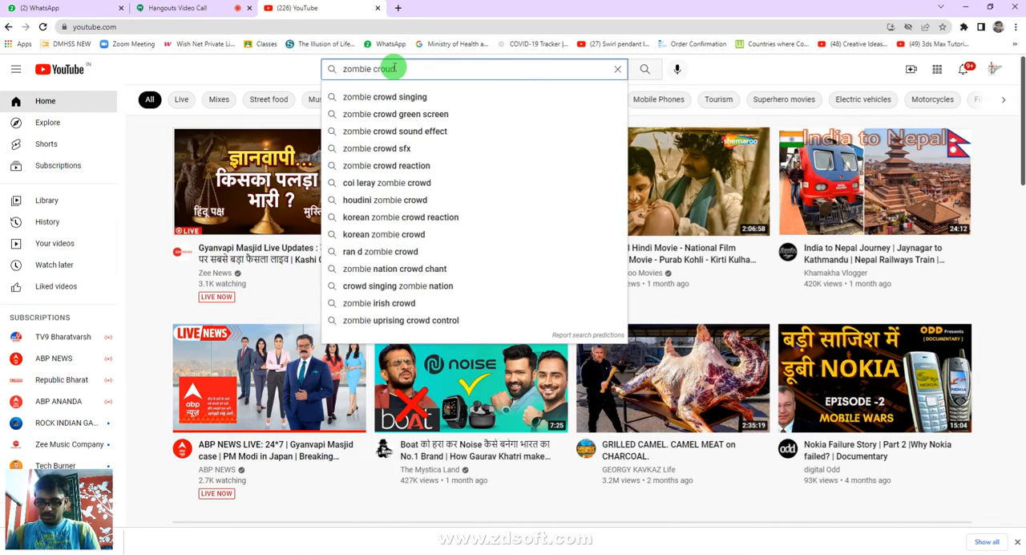
{"action": "key", "text": "Return"}
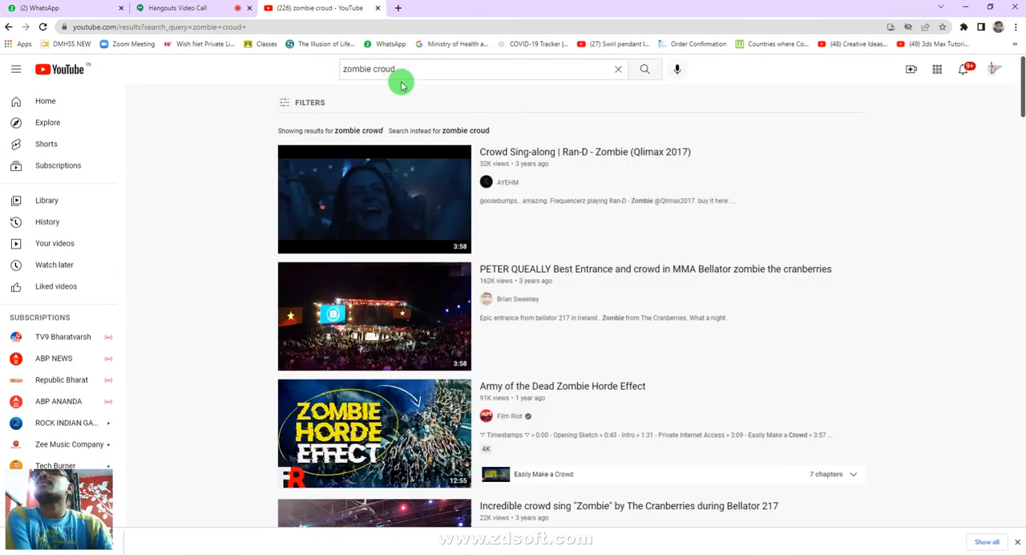
- Look through the video results and refine the search to "zombie croud walking dead"
{"action": "scroll", "coordinate": [545, 160], "scroll_direction": "down", "scroll_amount": 3}
{"action": "scroll", "coordinate": [547, 162], "scroll_direction": "down", "scroll_amount": 9}
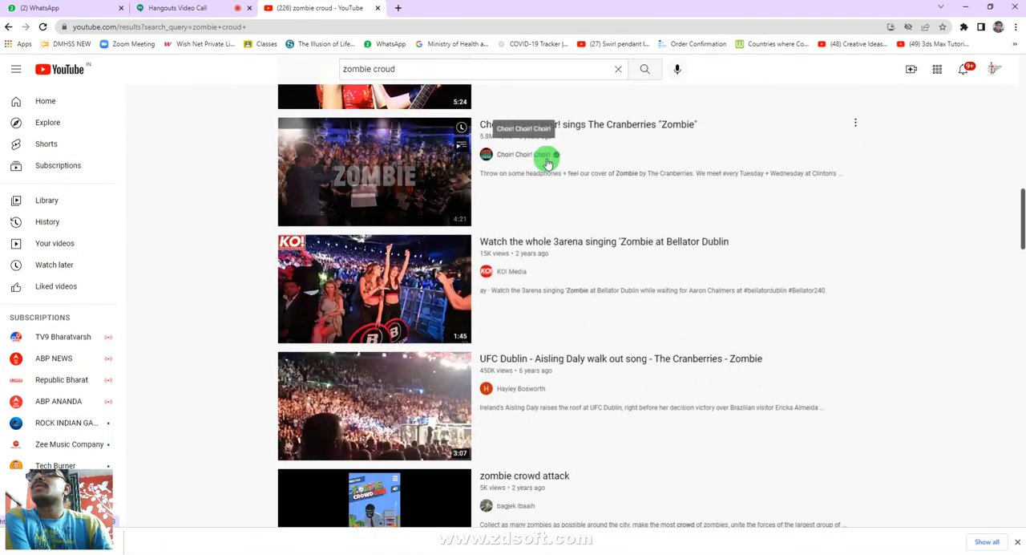
{"action": "scroll", "coordinate": [546, 160], "scroll_direction": "down", "scroll_amount": 3}
{"action": "scroll", "coordinate": [546, 160], "scroll_direction": "up", "scroll_amount": 3}
{"action": "scroll", "coordinate": [537, 162], "scroll_direction": "up", "scroll_amount": 12}
{"action": "left_click", "coordinate": [448, 70]}
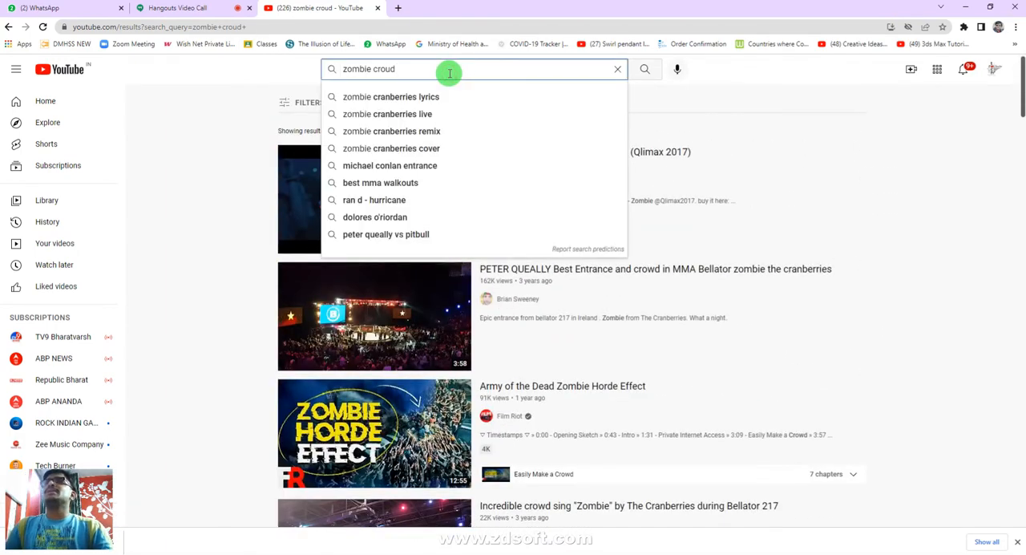
{"action": "type", "text": "wal"}
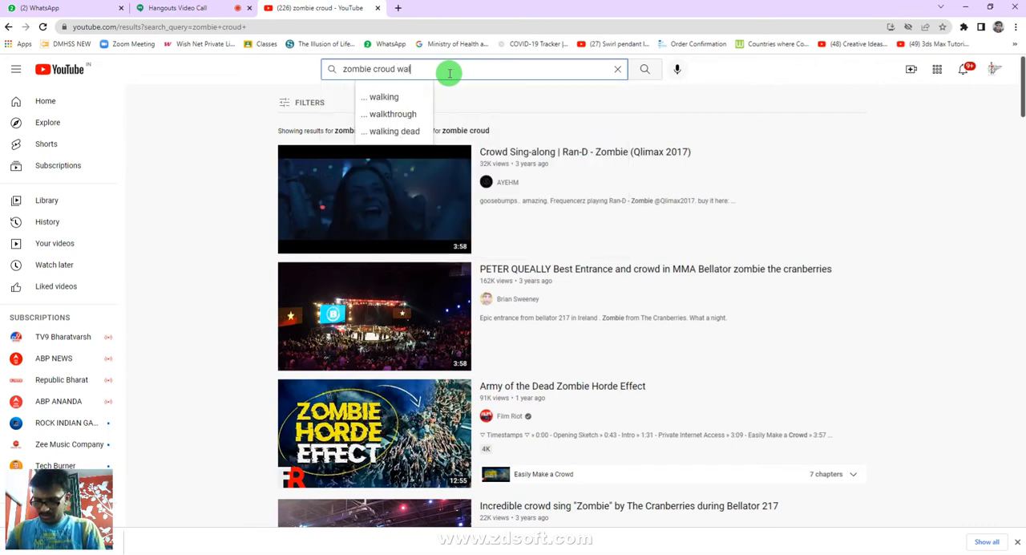
{"action": "type", "text": "king"}
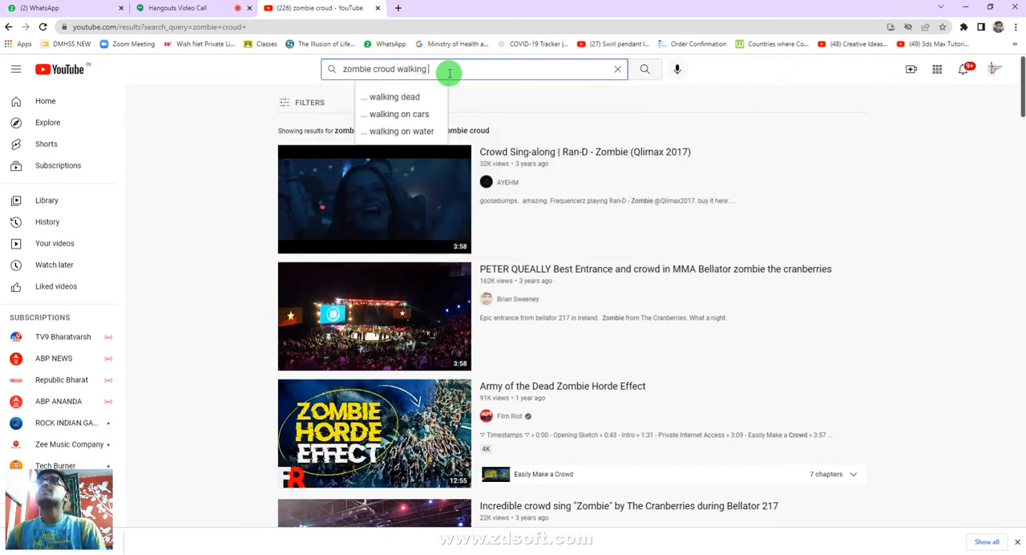
{"action": "left_click", "coordinate": [401, 96]}
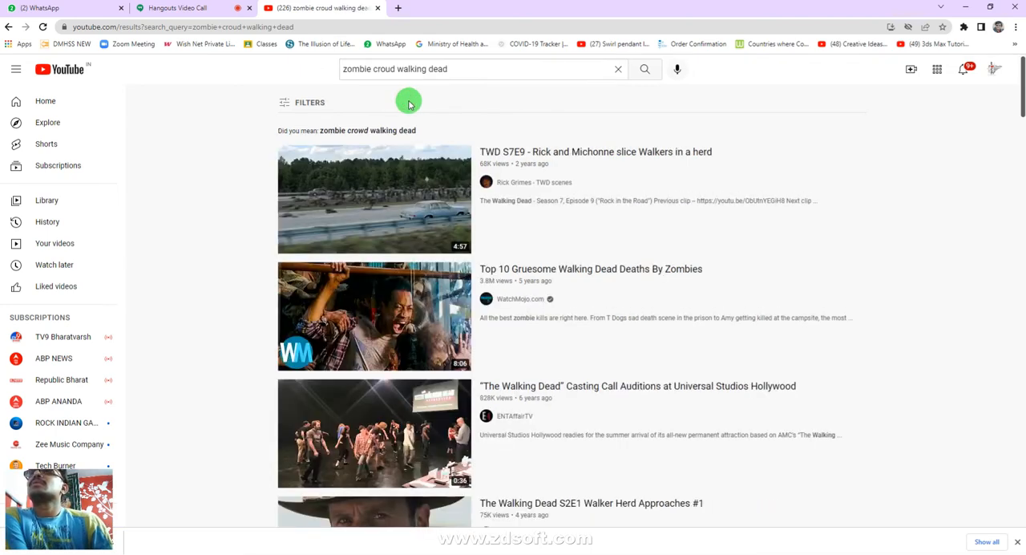
- Browse the results, open the TWD S6E1 season premiere video, and view the related "Zombie Attack in Jerusalem, World War Z" video full screen
{"action": "scroll", "coordinate": [408, 104], "scroll_direction": "down", "scroll_amount": 5}
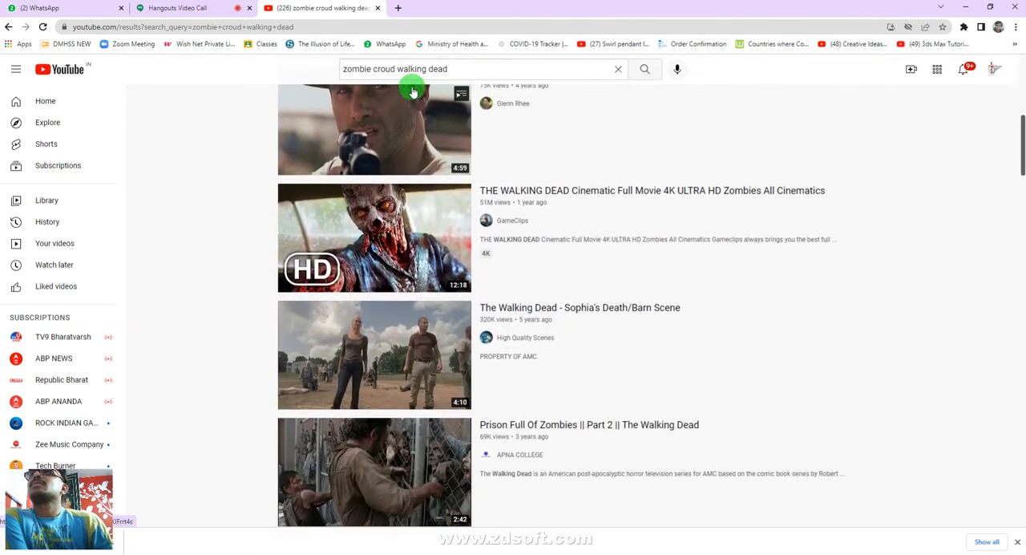
{"action": "scroll", "coordinate": [413, 92], "scroll_direction": "down", "scroll_amount": 5}
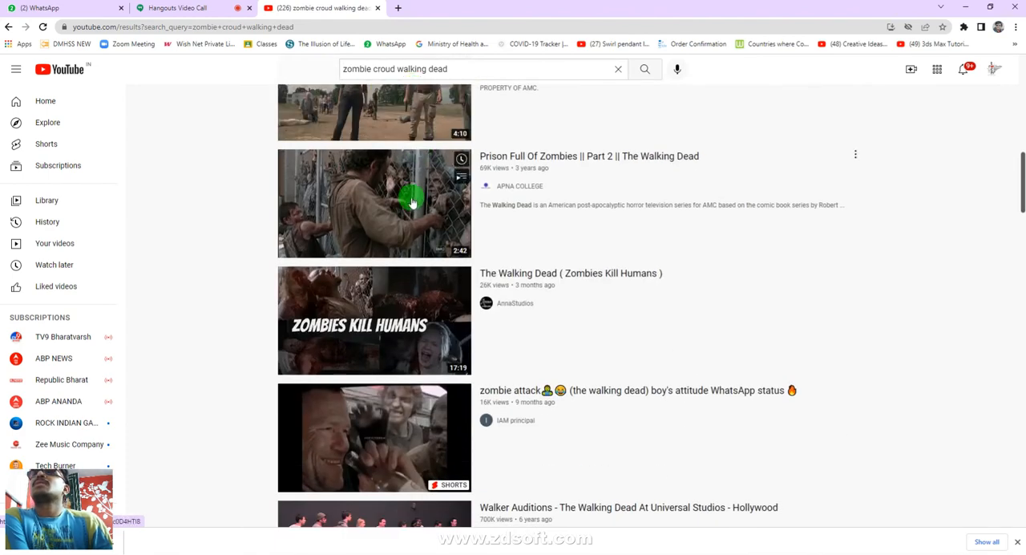
{"action": "scroll", "coordinate": [411, 198], "scroll_direction": "down", "scroll_amount": 3}
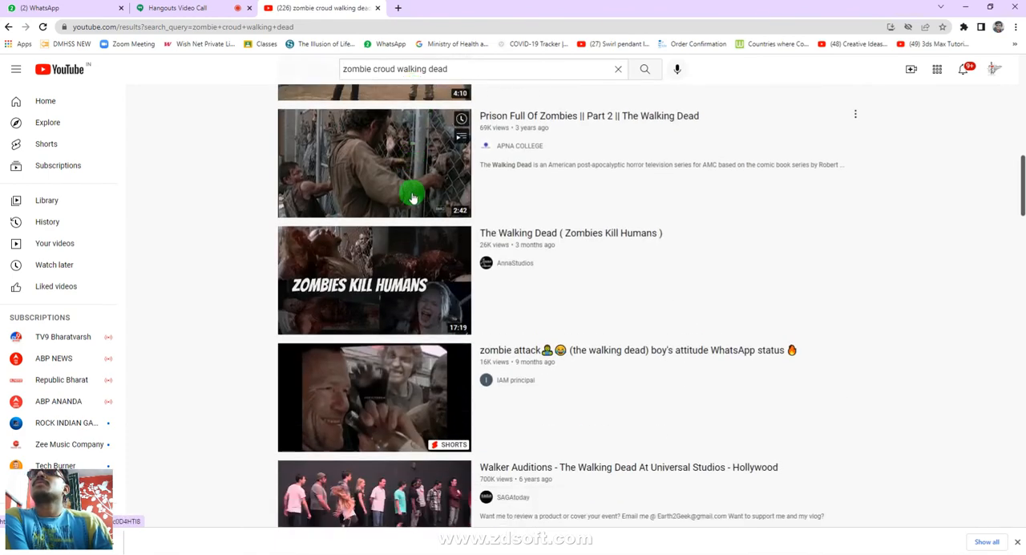
{"action": "left_click", "coordinate": [398, 387]}
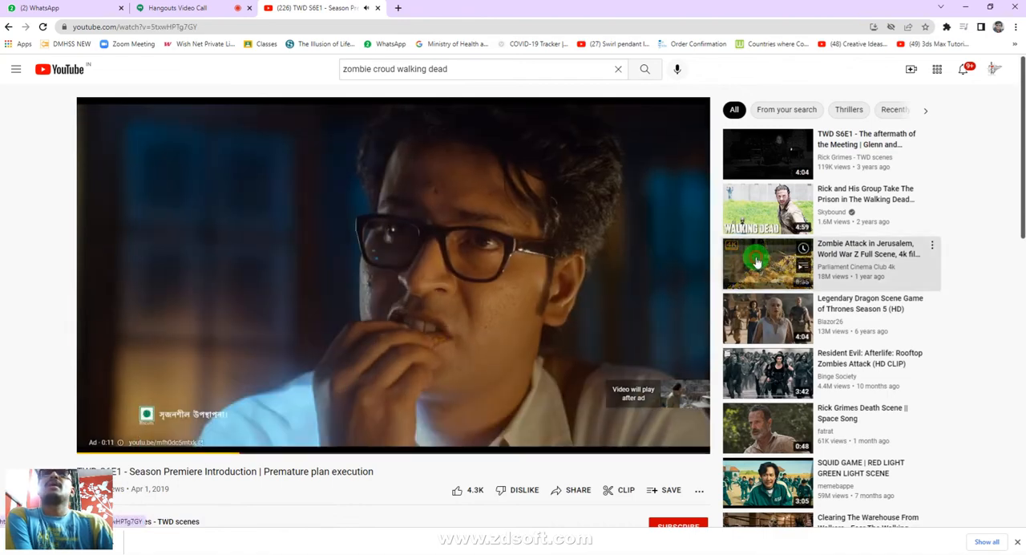
{"action": "left_click", "coordinate": [755, 264]}
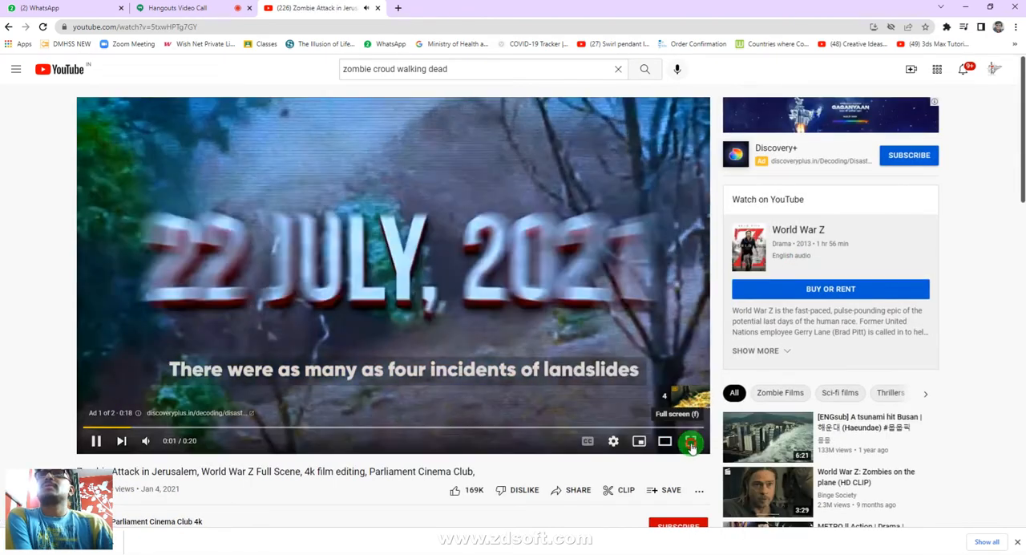
{"action": "left_click", "coordinate": [690, 441]}
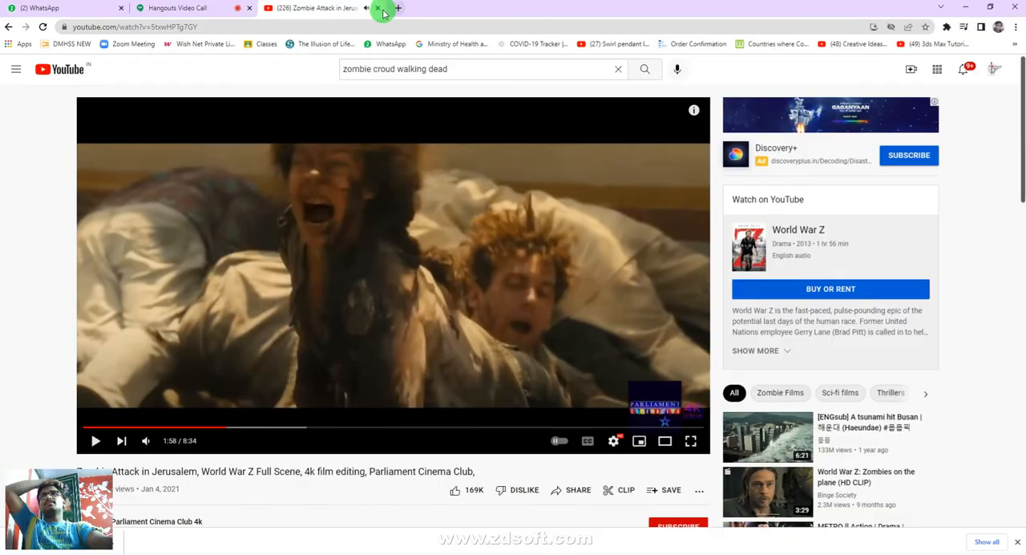
- Close the YouTube tab, return to Maya, and briefly select pPlane1 to inspect the split emitter plane
{"action": "left_click", "coordinate": [378, 8]}
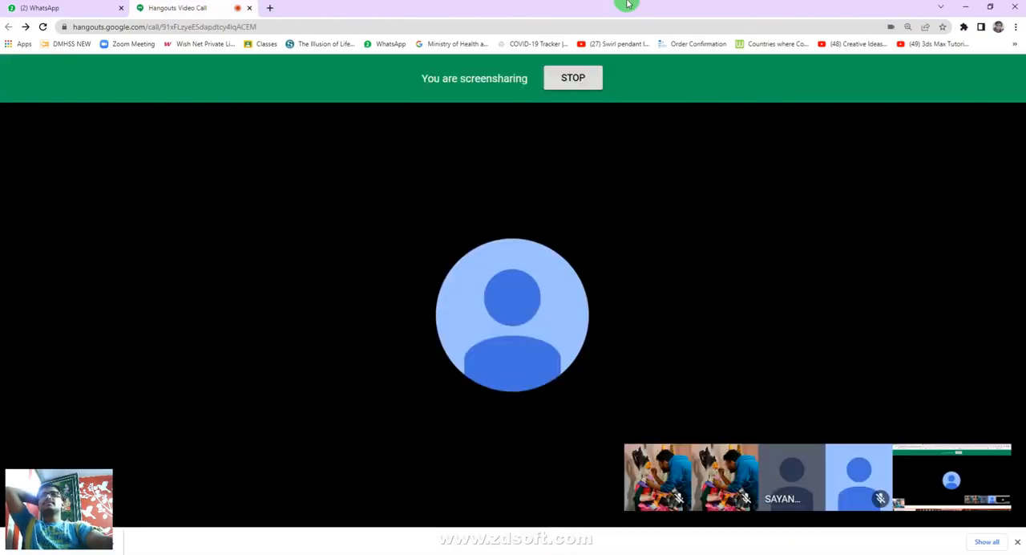
{"action": "left_click", "coordinate": [965, 6]}
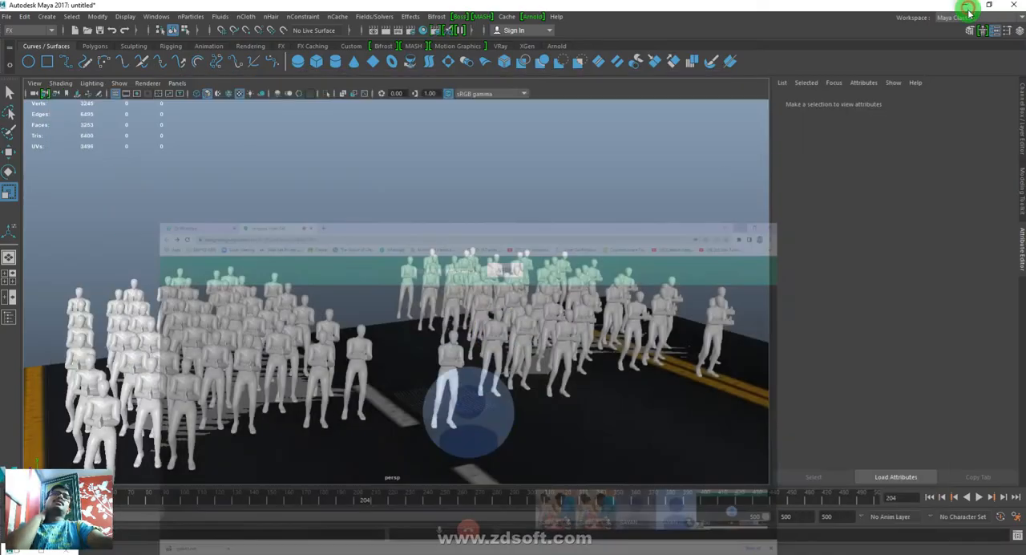
{"action": "left_click", "coordinate": [299, 389]}
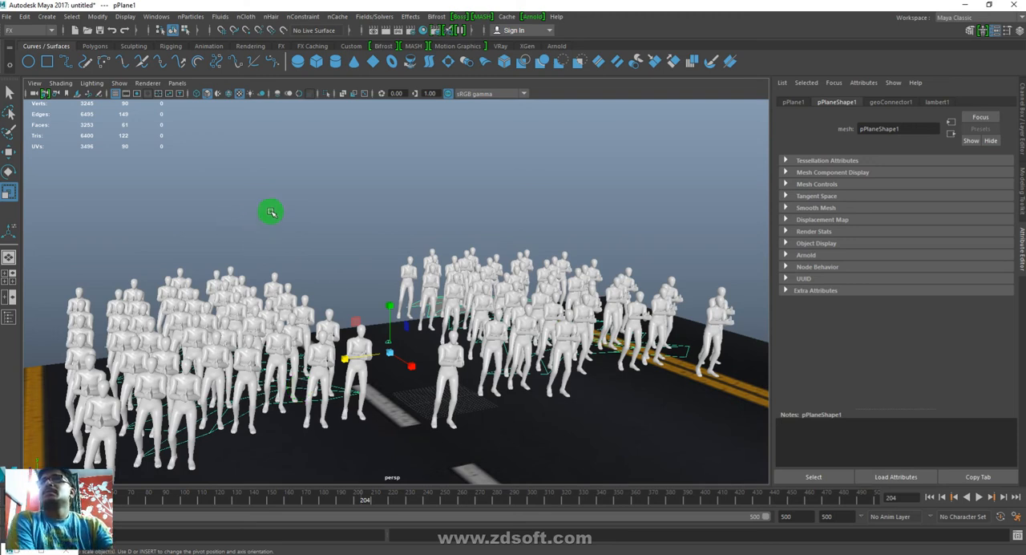
{"action": "left_click", "coordinate": [349, 227]}
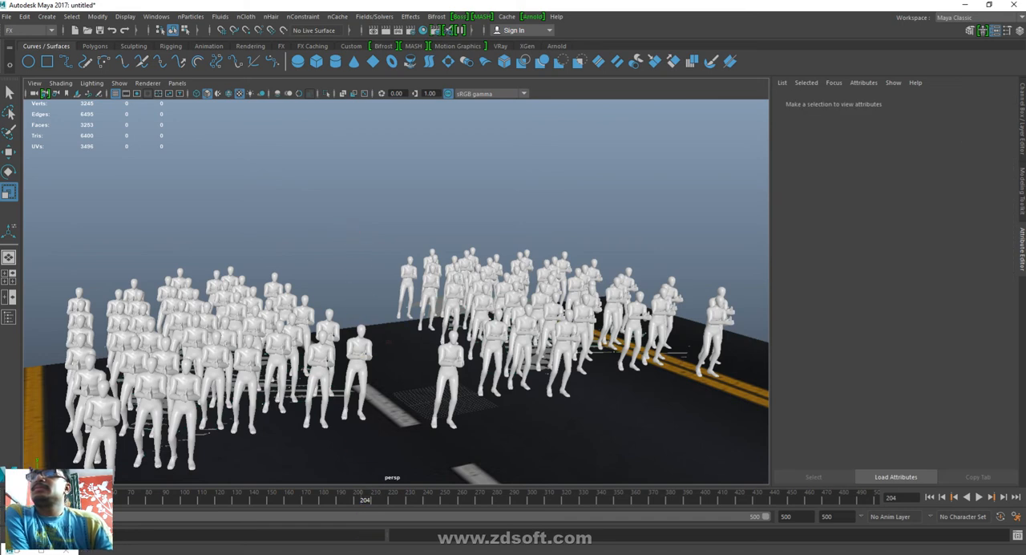
- Switch to the Hangouts call in Chrome and bring the participant's shared Maya screen into the main view
{"action": "left_click", "coordinate": [377, 536]}
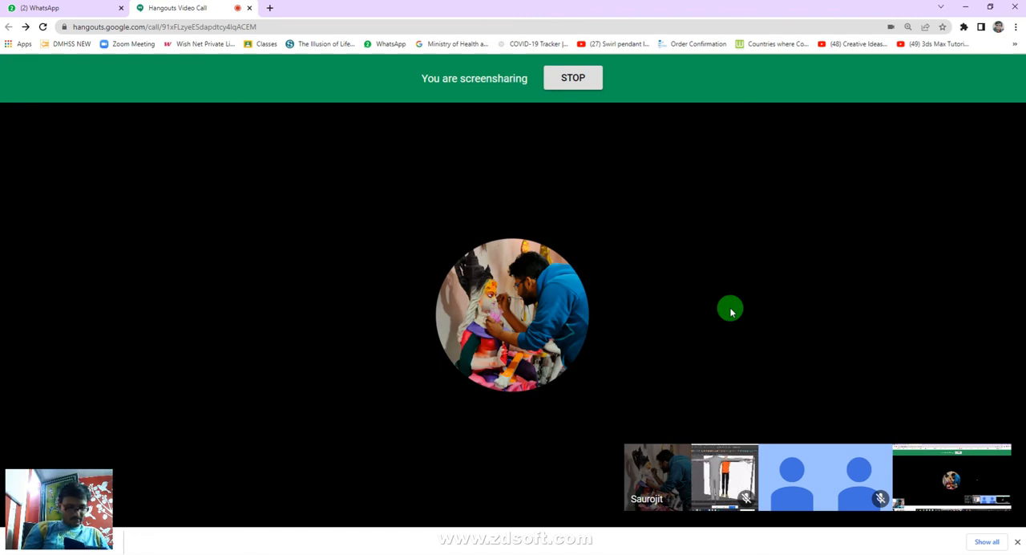
{"action": "left_click", "coordinate": [741, 471]}
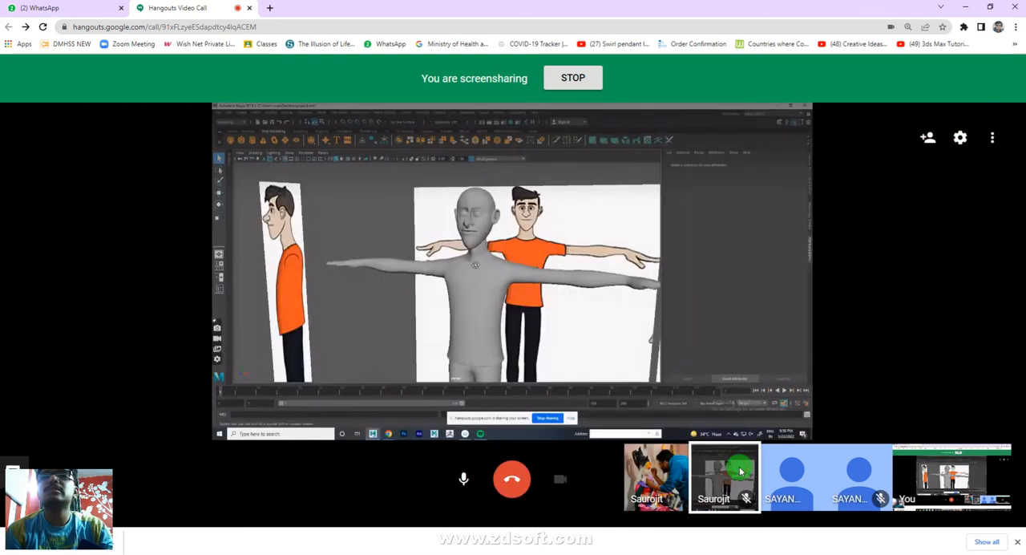